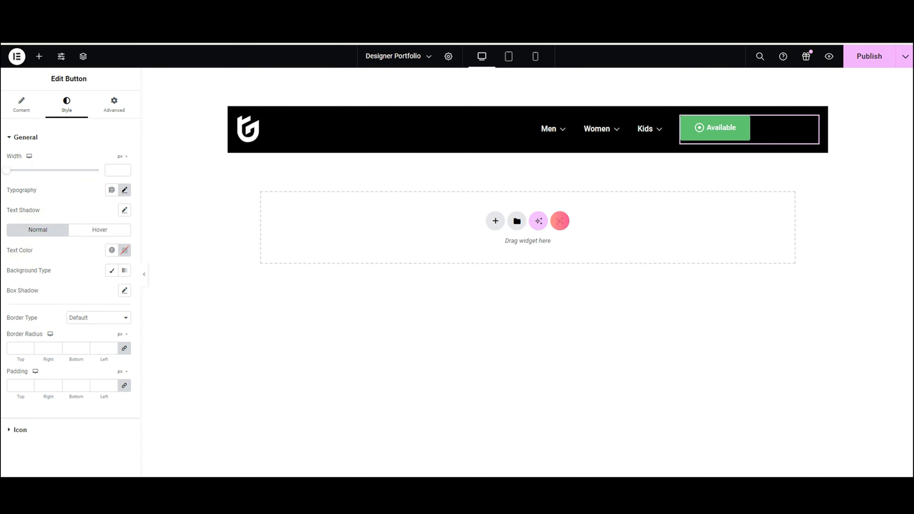
Set the Available button's text colour to green #3ACD83.
click(125, 250)
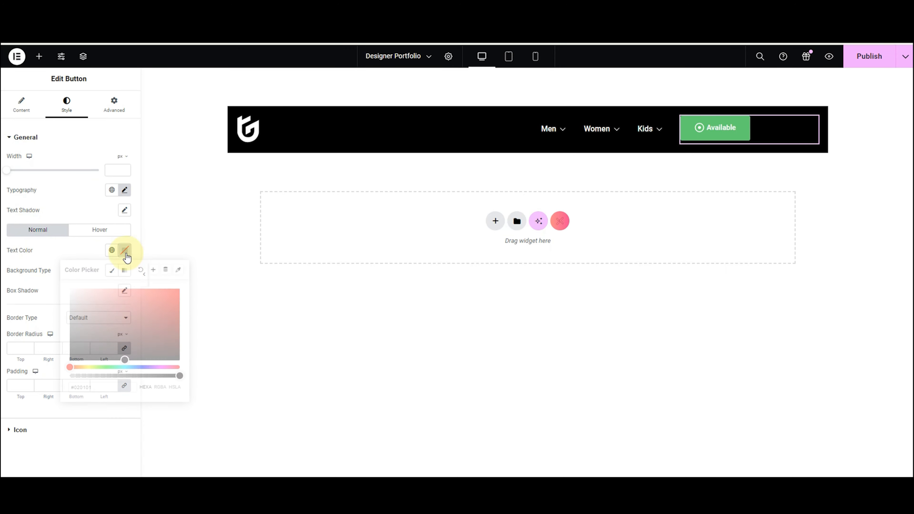
mouse_move(131, 354)
mouse_down()
mouse_move(151, 316)
mouse_move(94, 316)
mouse_move(97, 300)
mouse_move(162, 299)
mouse_up()
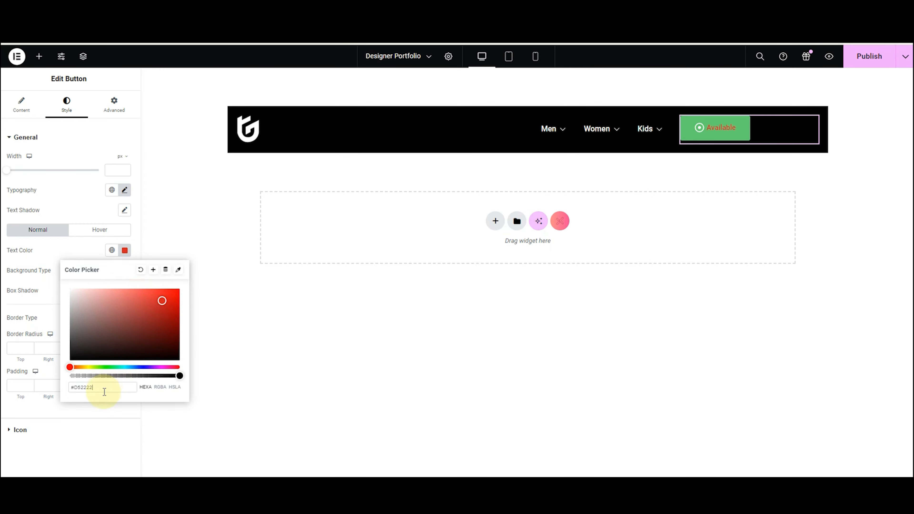
drag(103, 390, 46, 389)
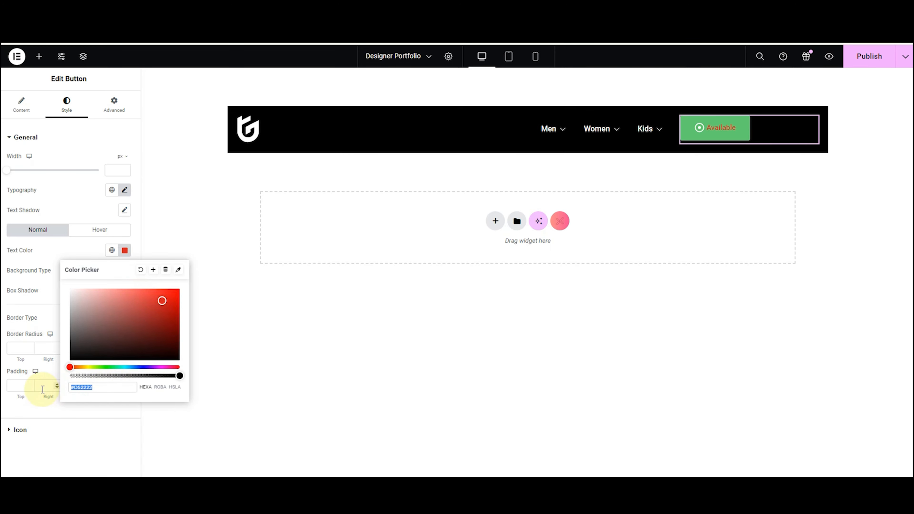
text(#3ACD83)
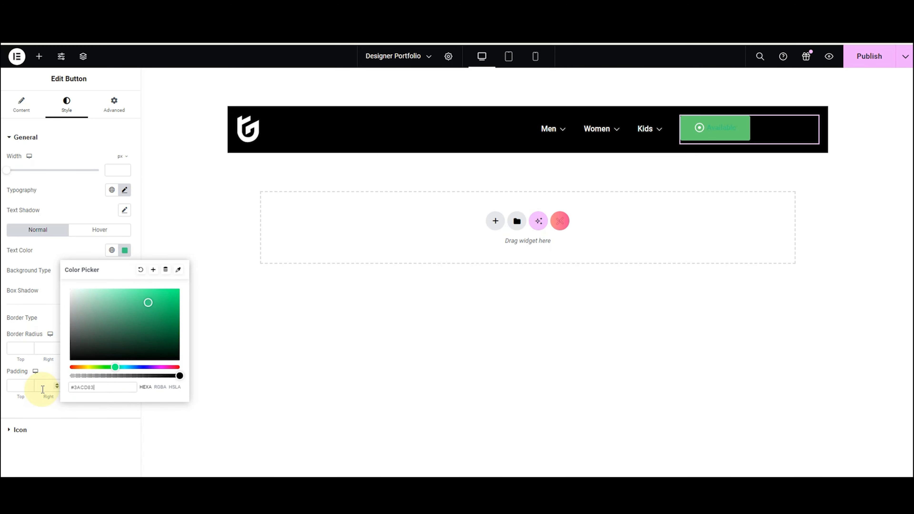
click(23, 283)
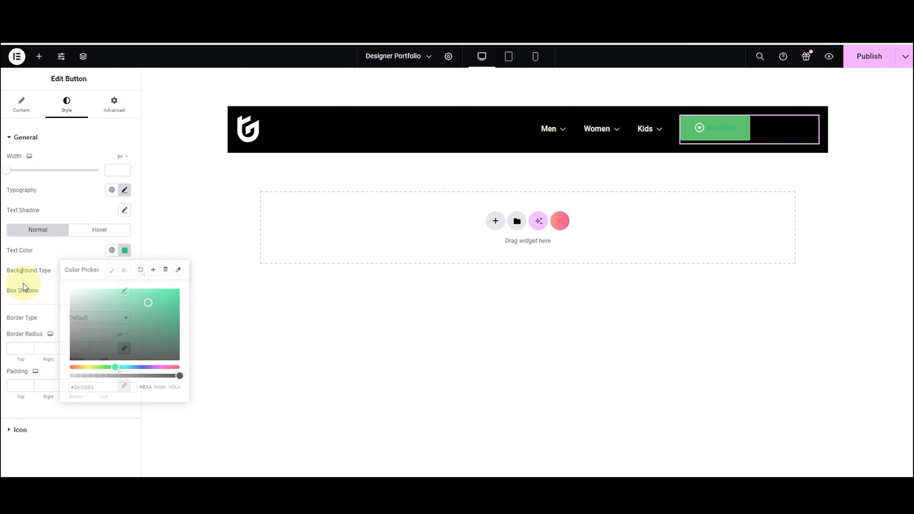
Give the button a solid background with alpha at 0, fully transparent.
click(112, 271)
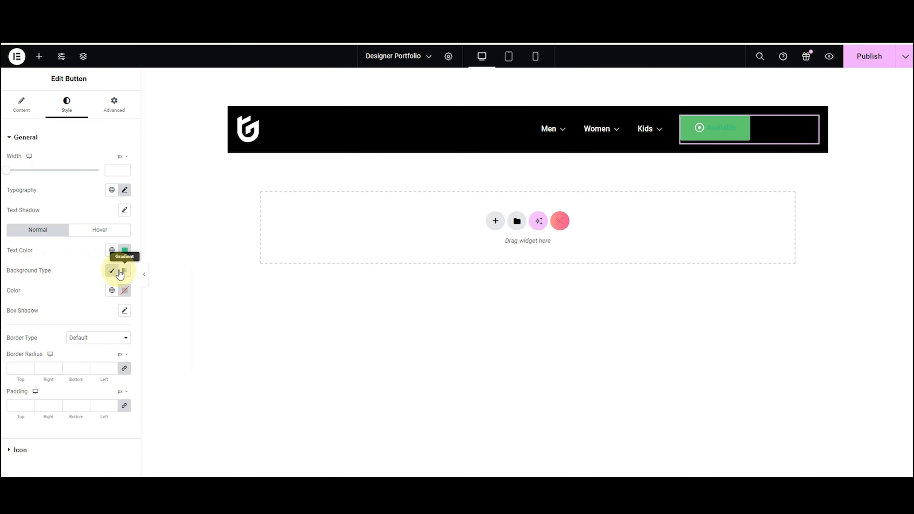
click(120, 274)
click(125, 337)
text(#F03939)
drag(150, 229, 147, 249)
click(46, 281)
click(112, 271)
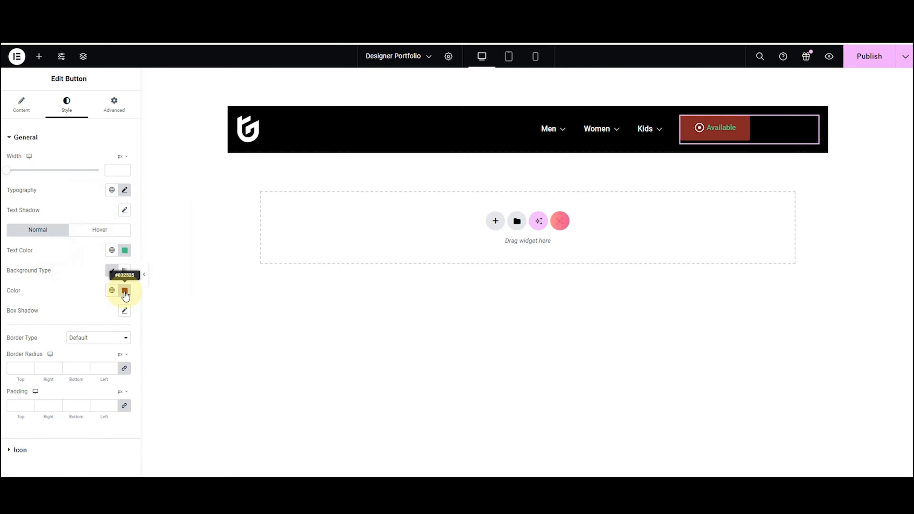
click(124, 290)
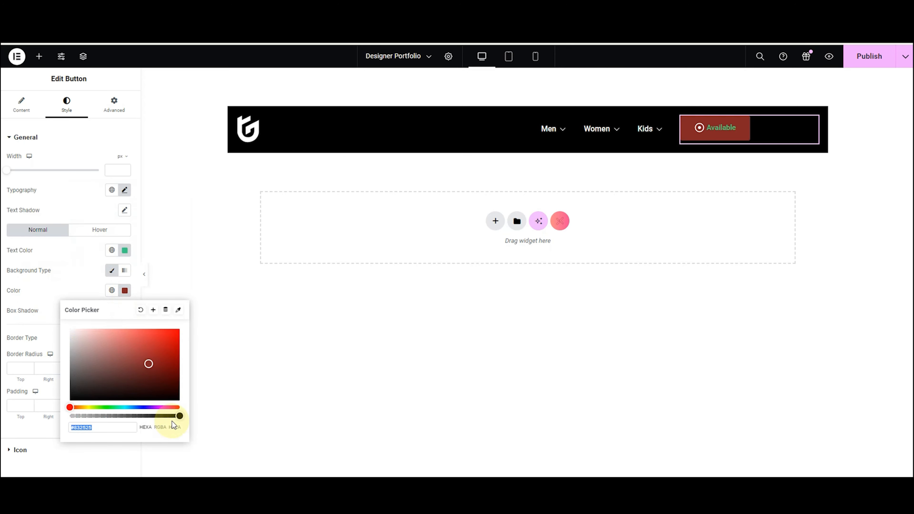
drag(178, 417, 32, 416)
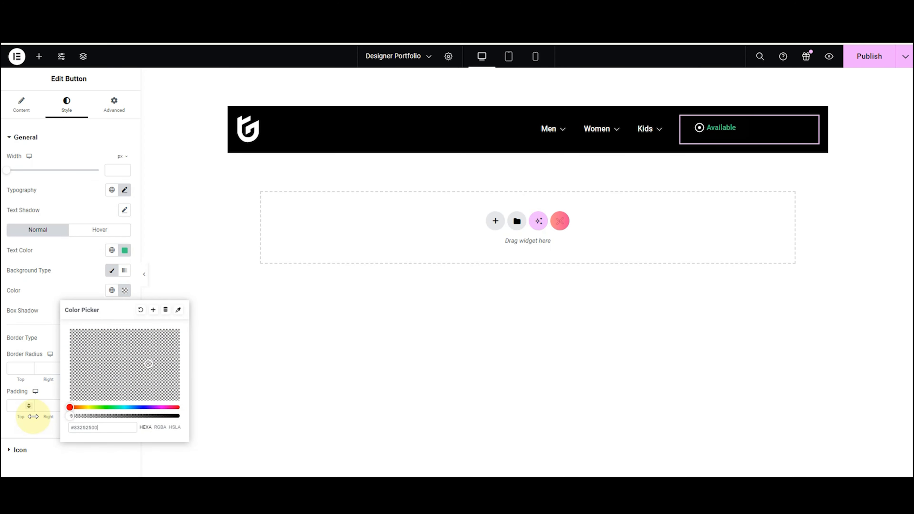
click(43, 284)
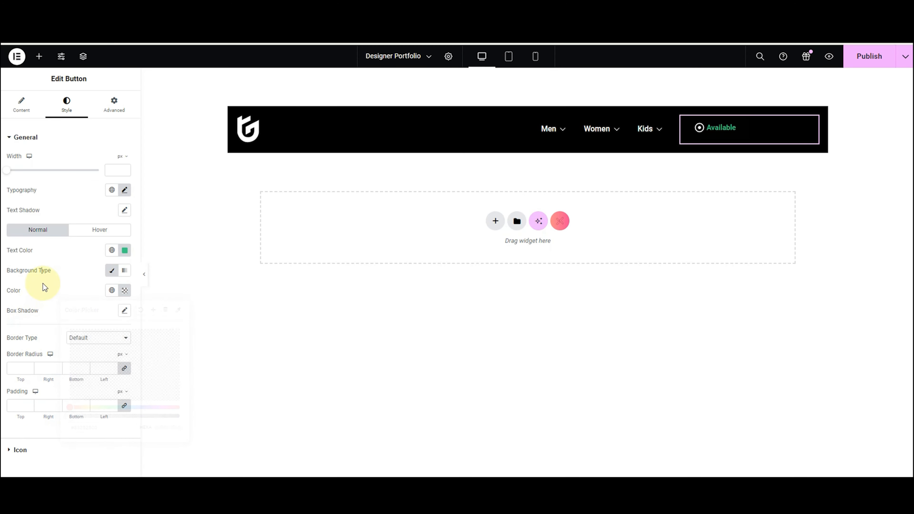
Colour the button's icon green #3ACD83 to match the text.
click(19, 452)
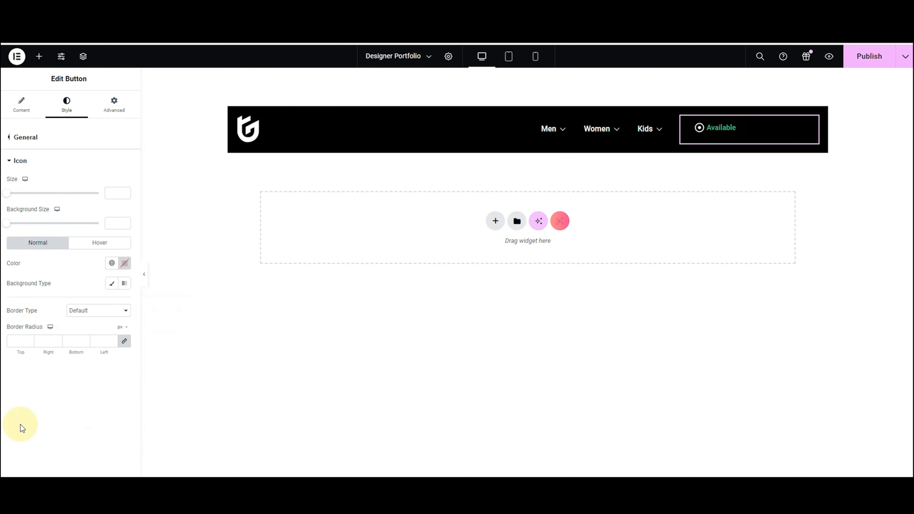
click(124, 269)
text(#3ACD83)
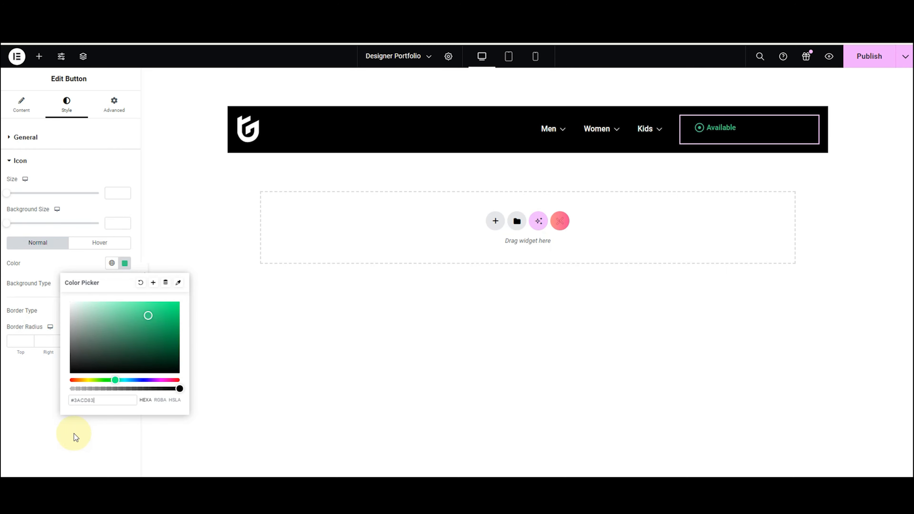
click(21, 161)
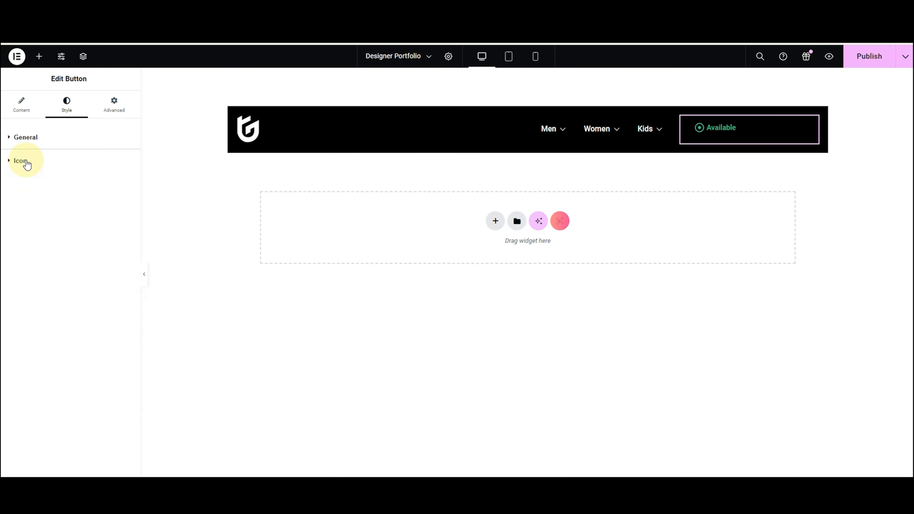
Add a Social Icons widget beside Available and set their container direction to Row.
click(40, 56)
text(soc)
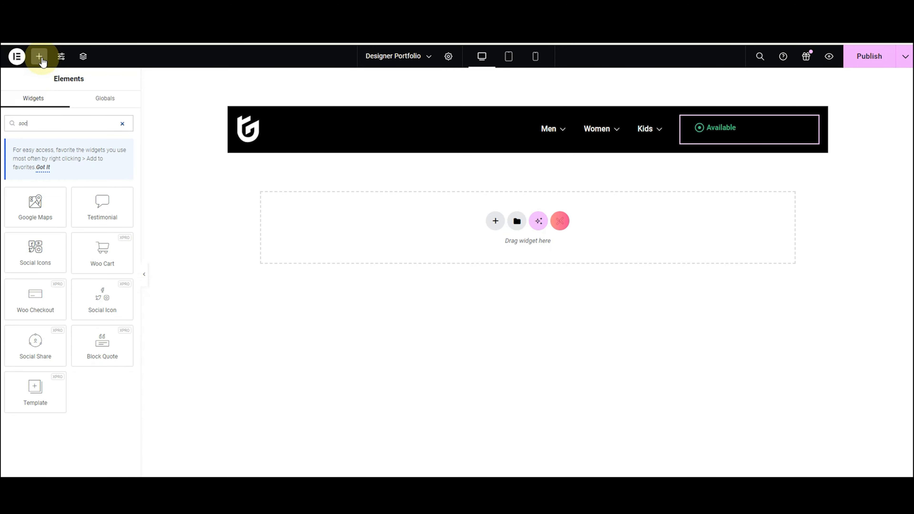
text(ial)
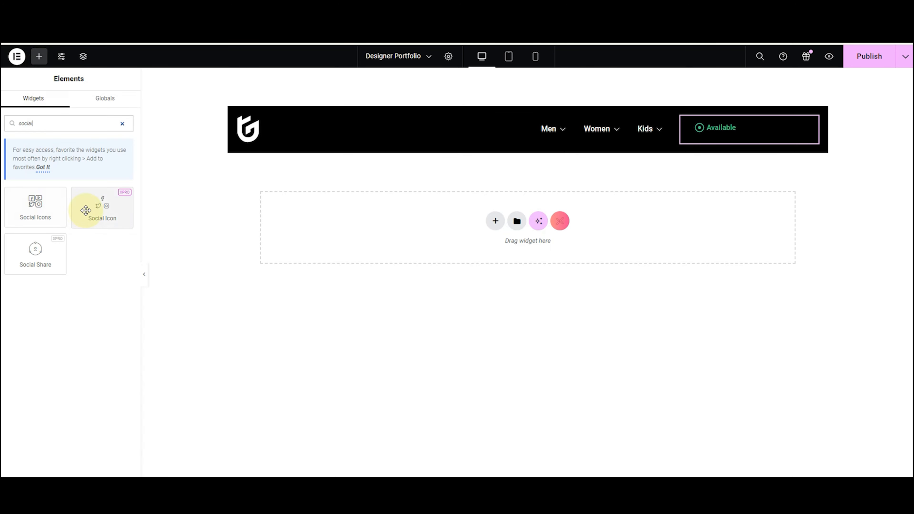
drag(89, 208, 728, 127)
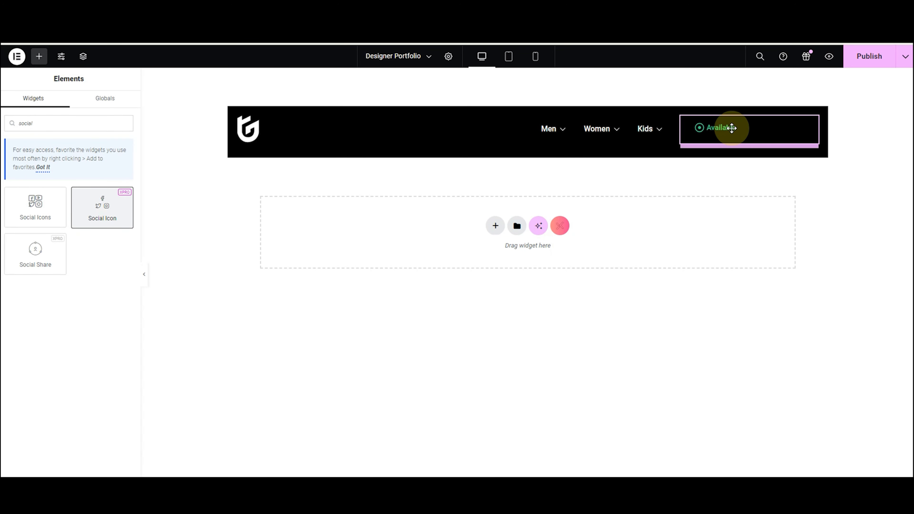
click(681, 117)
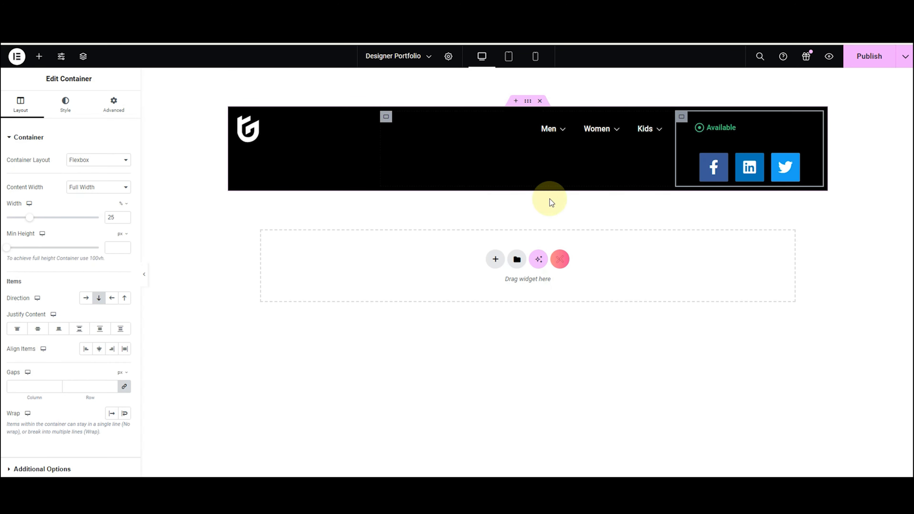
click(86, 298)
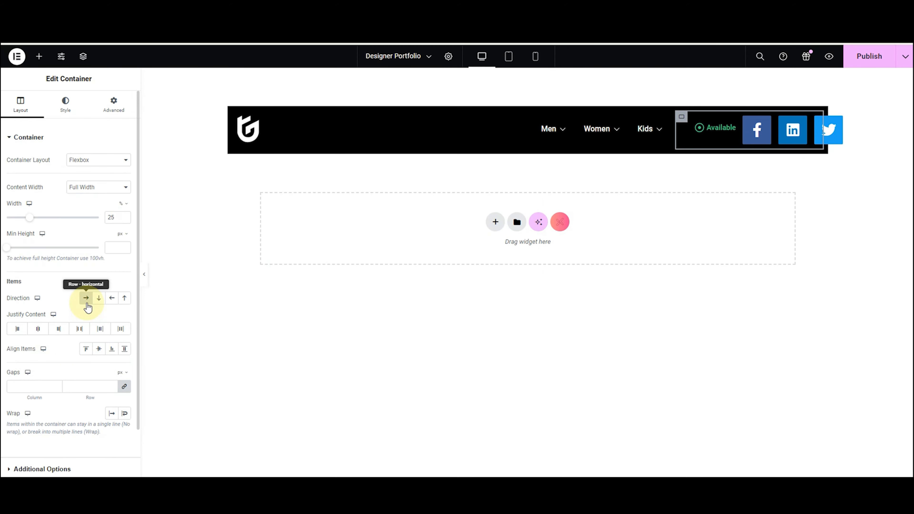
Resize the header containers: right-hand container to 35% and menu container to 30%.
click(239, 119)
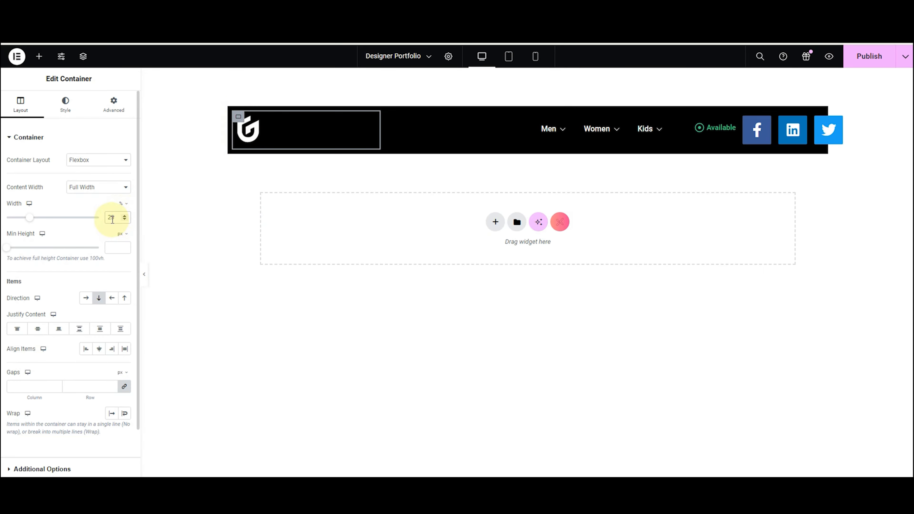
key(BackSpace)
text(3)
click(698, 119)
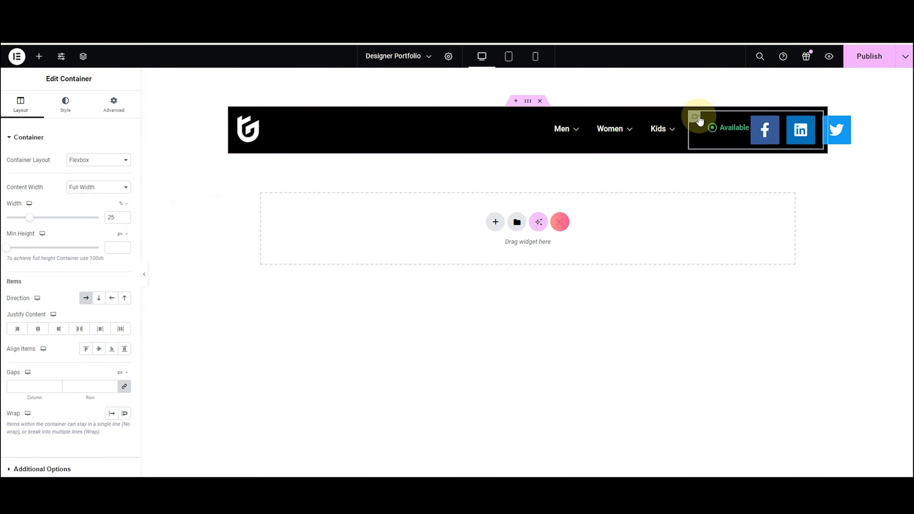
click(111, 217)
key(BackSpace)
text(3)
click(410, 117)
drag(410, 117, 345, 136)
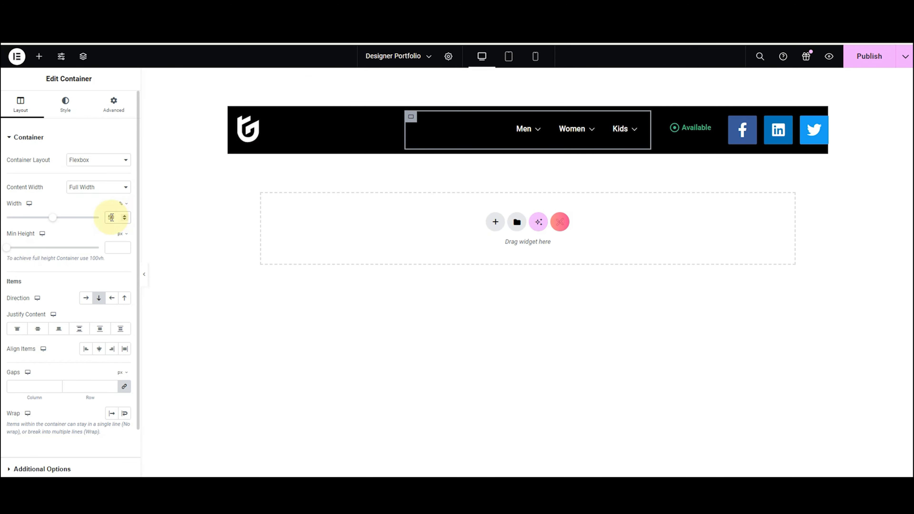
click(112, 217)
key(BackSpace)
text(3)
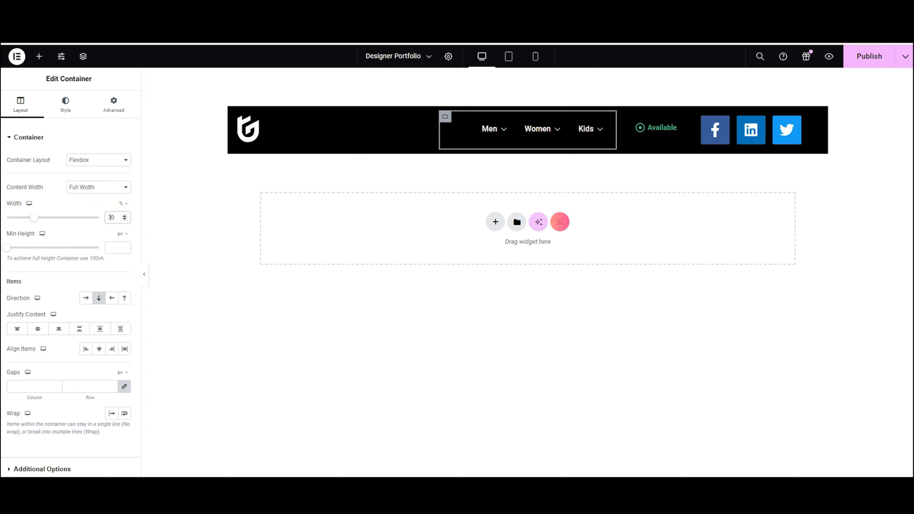
click(705, 127)
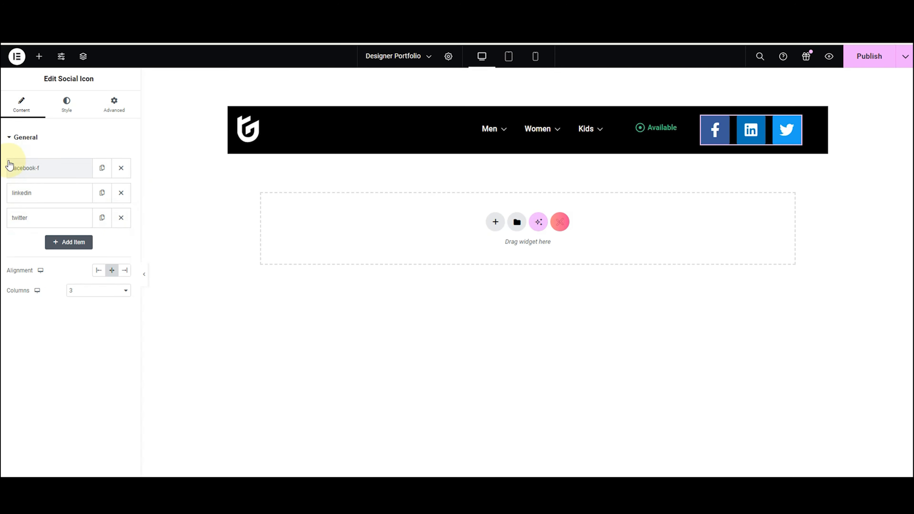
Replace the first item's Facebook icon with an uploaded Dribbble SVG and name it 'Dribble'.
click(35, 166)
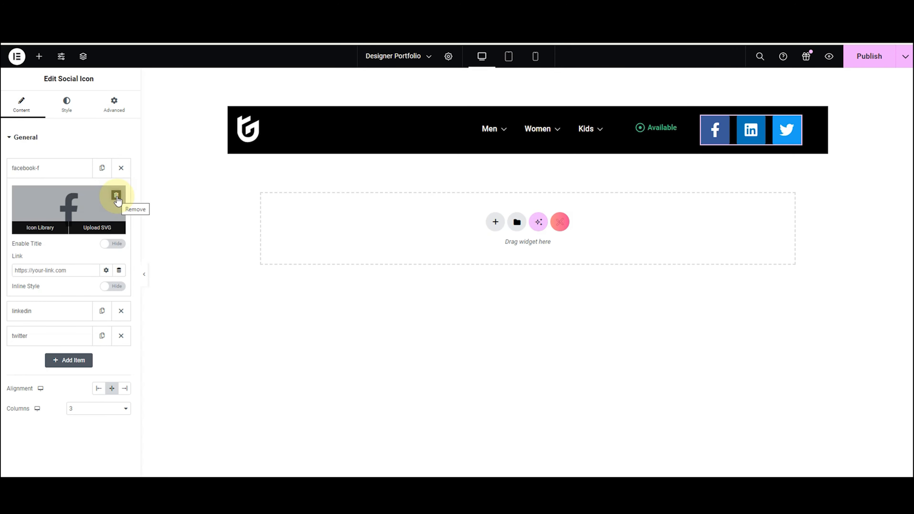
click(116, 196)
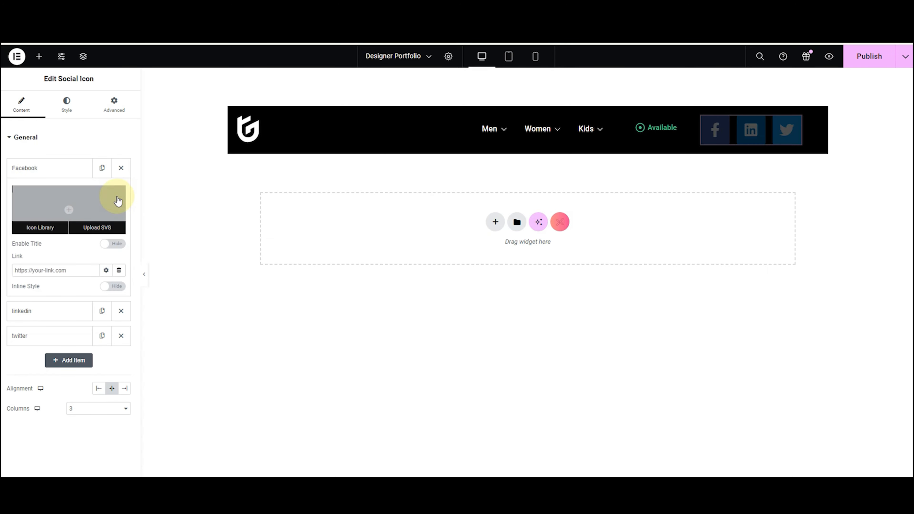
click(83, 229)
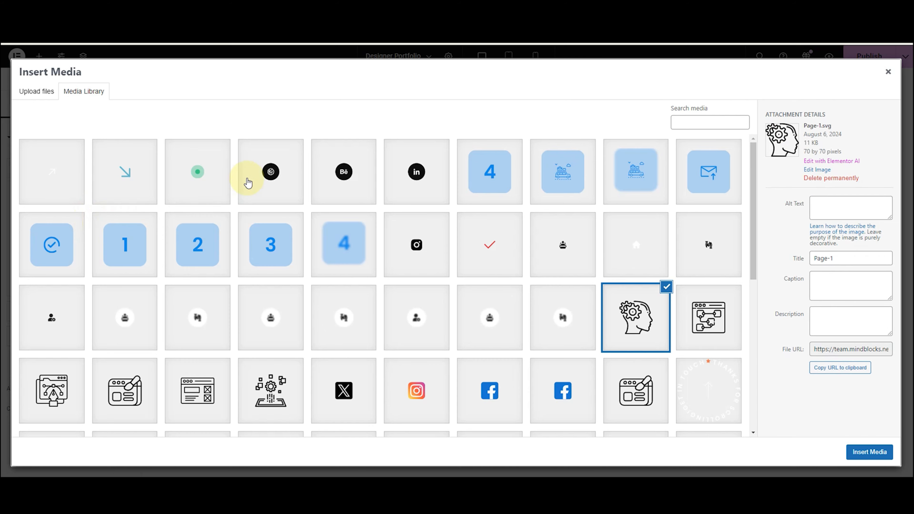
click(399, 187)
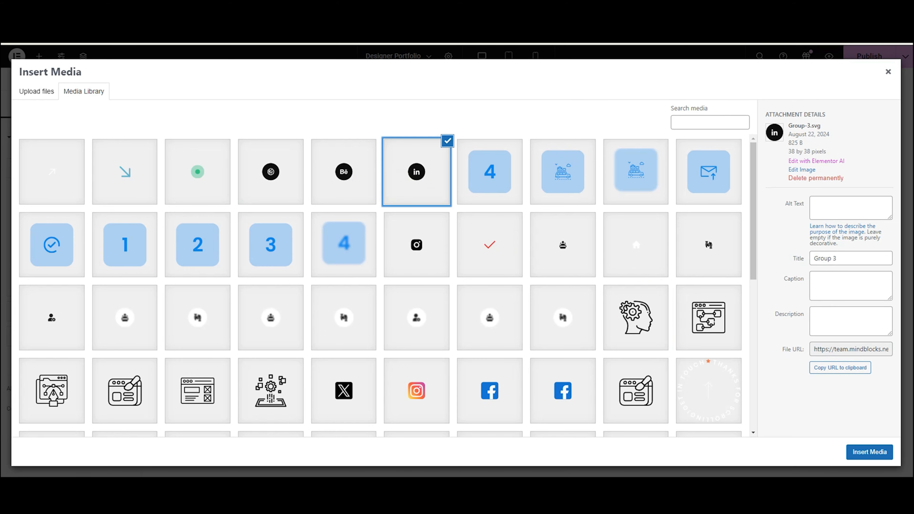
click(248, 160)
click(869, 452)
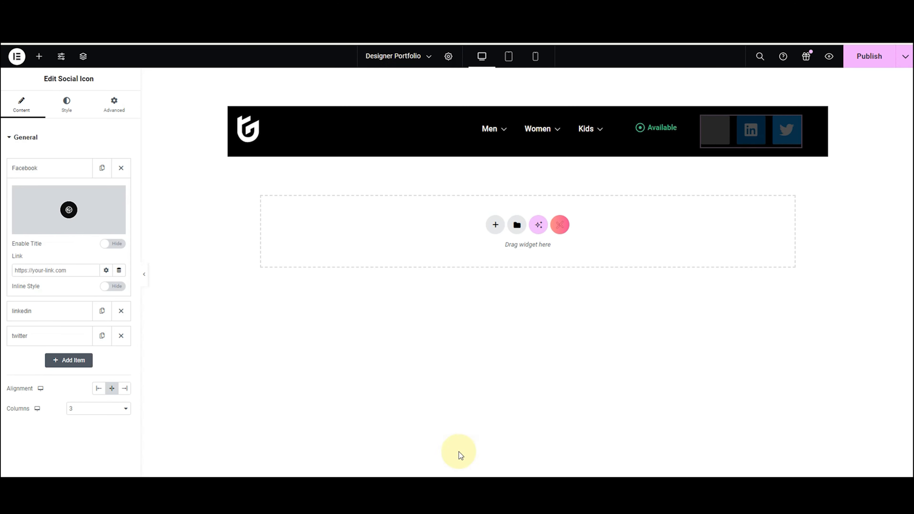
click(108, 243)
double_click(26, 271)
text(Dribble)
click(112, 243)
click(47, 173)
Give the second item an uploaded LinkedIn SVG icon.
click(35, 192)
click(113, 268)
click(112, 269)
click(40, 254)
click(732, 84)
click(87, 254)
click(416, 171)
click(868, 451)
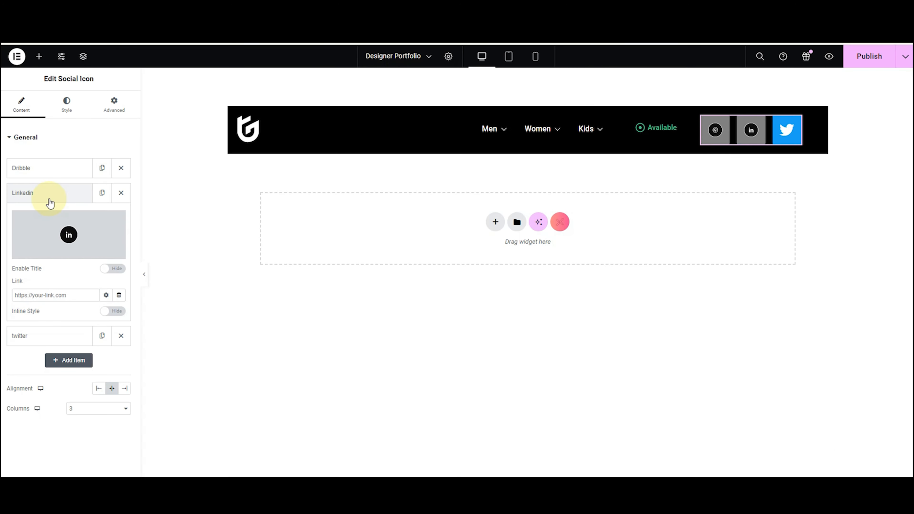
click(49, 193)
Rename the third item 'Behance' and give it the Behance SVG icon.
click(50, 218)
click(113, 293)
double_click(22, 321)
text(Behance)
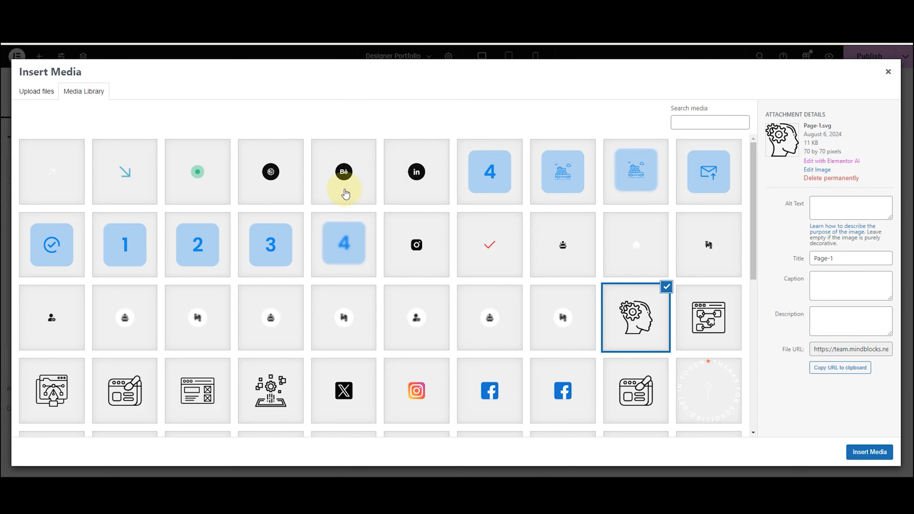
click(345, 194)
click(869, 451)
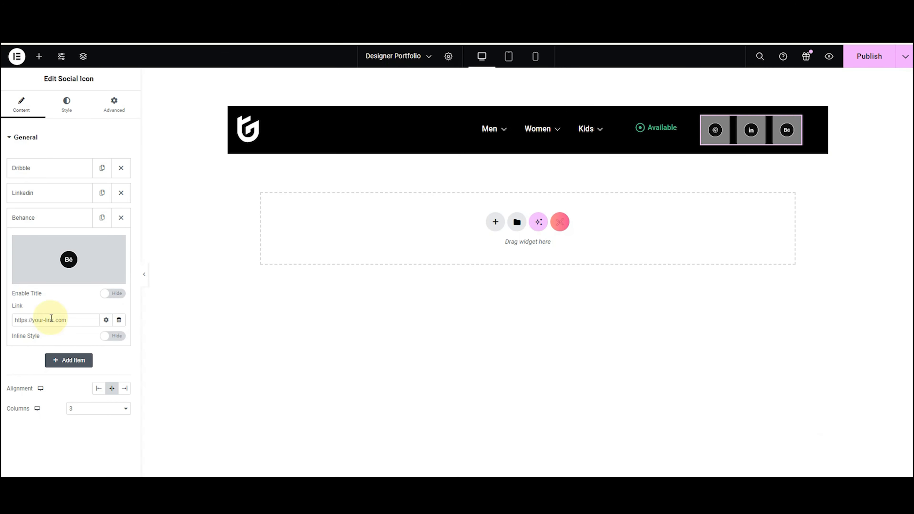
click(67, 104)
Drag the social icons' background colour alpha to 0 so it is fully transparent.
click(124, 260)
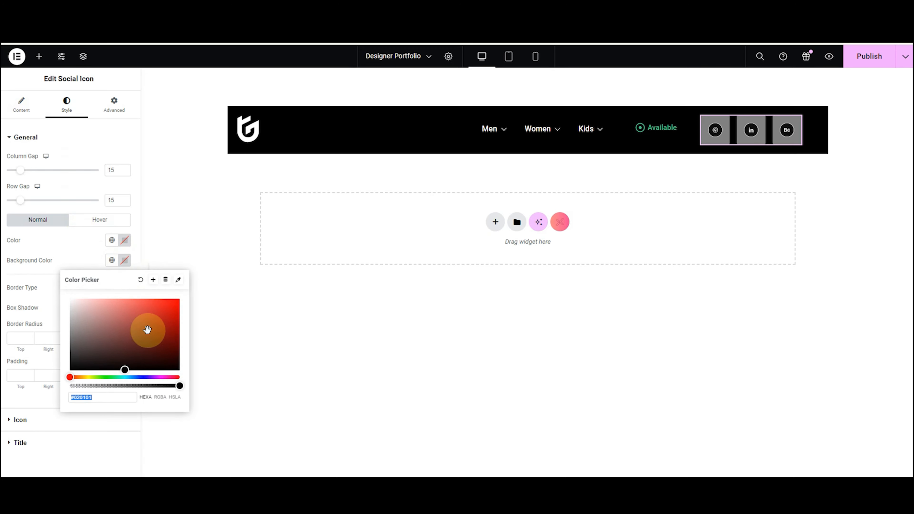
click(179, 386)
drag(176, 386, 71, 386)
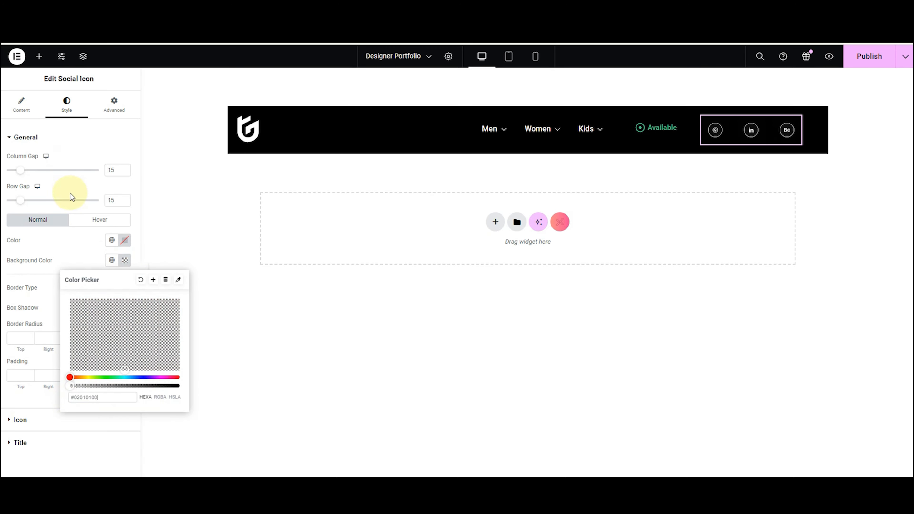
click(49, 246)
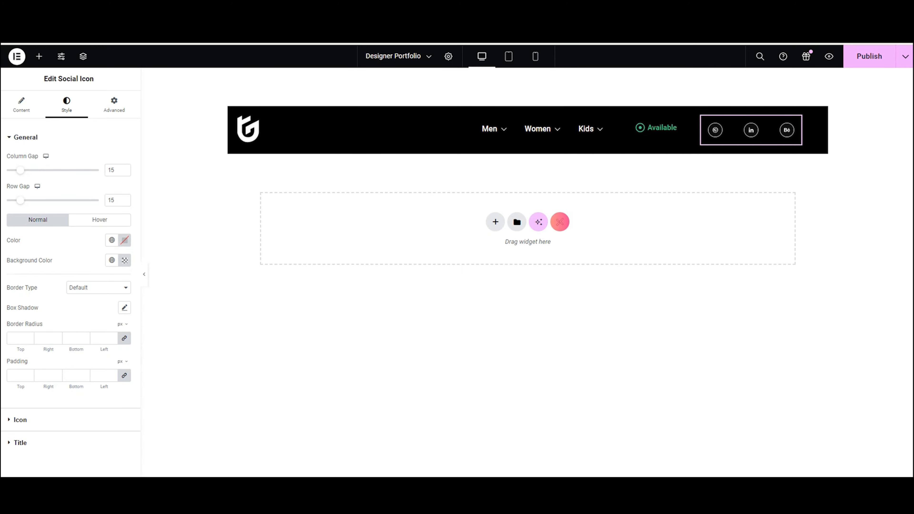
Add a single-column Flexbox container below the header.
click(491, 220)
click(494, 253)
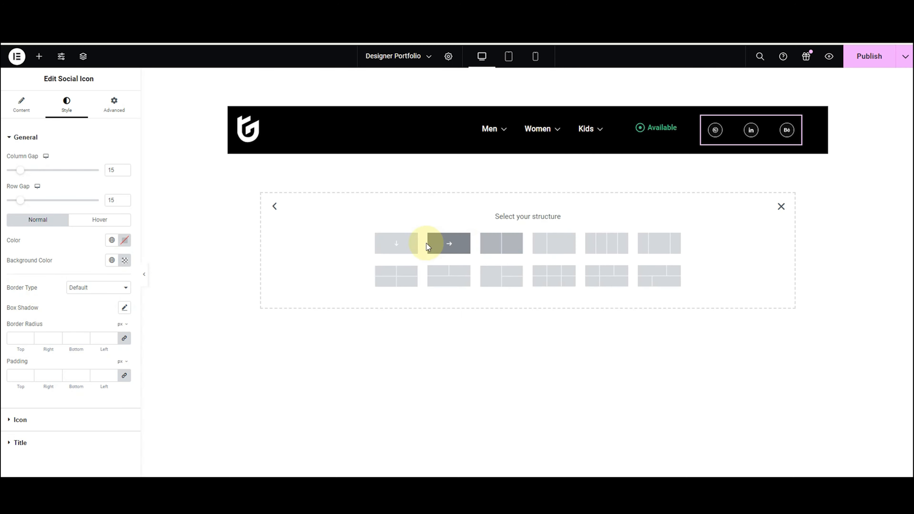
click(401, 244)
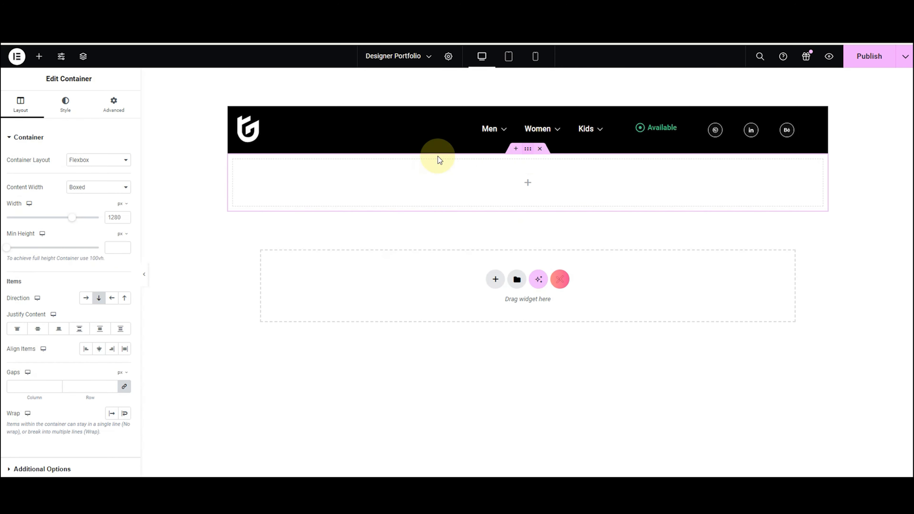
Give the new container a Classic background using the Frame_3.png image.
click(70, 116)
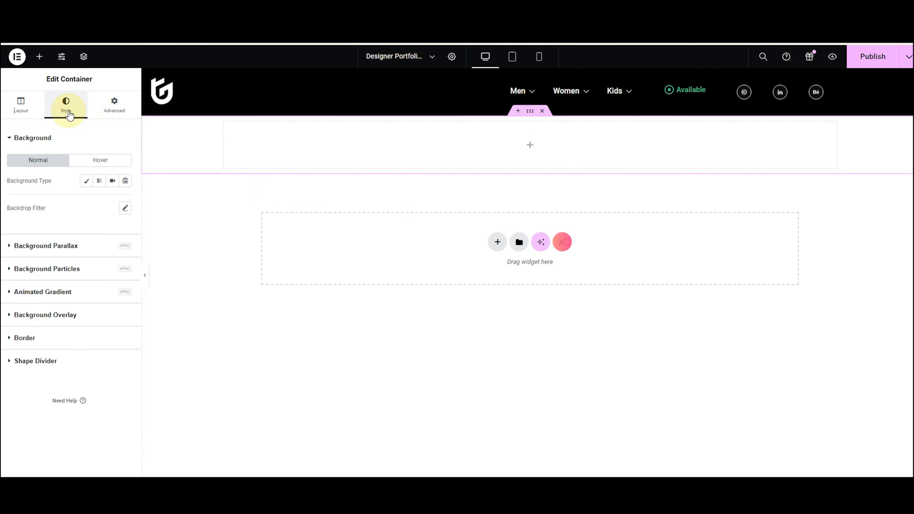
click(85, 182)
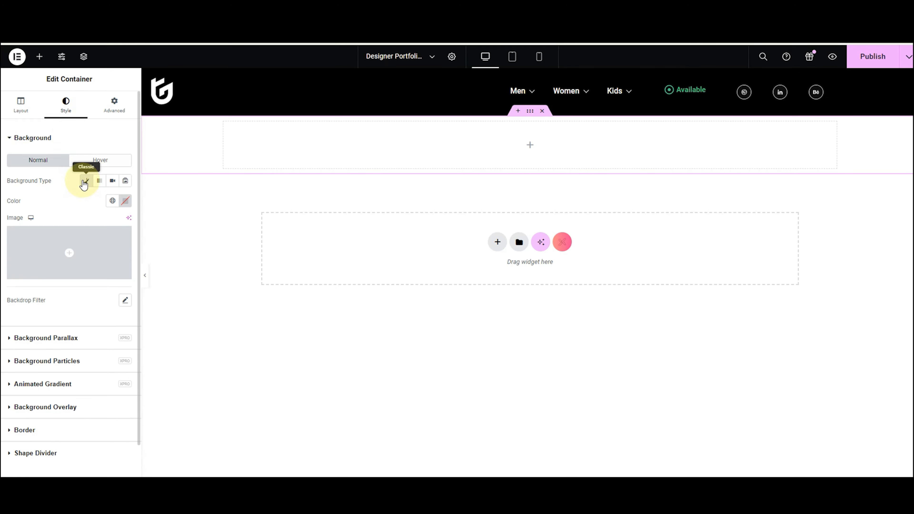
click(86, 230)
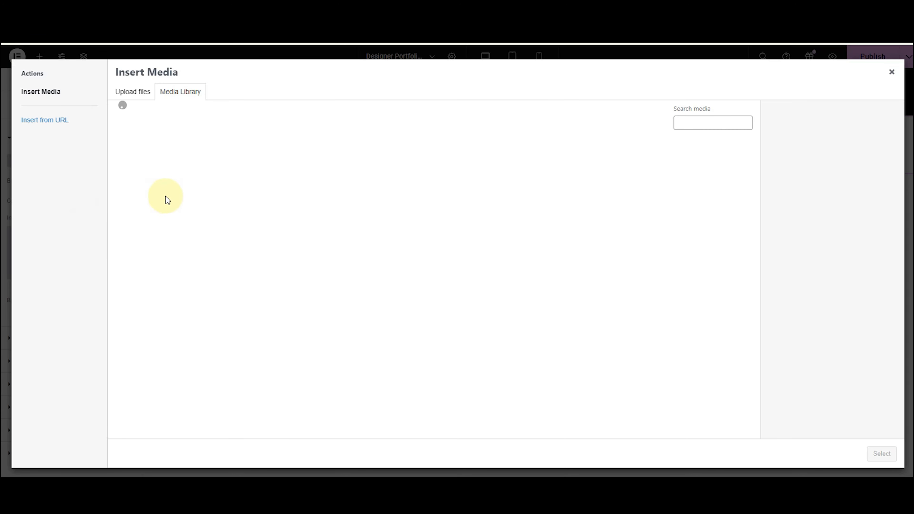
click(290, 174)
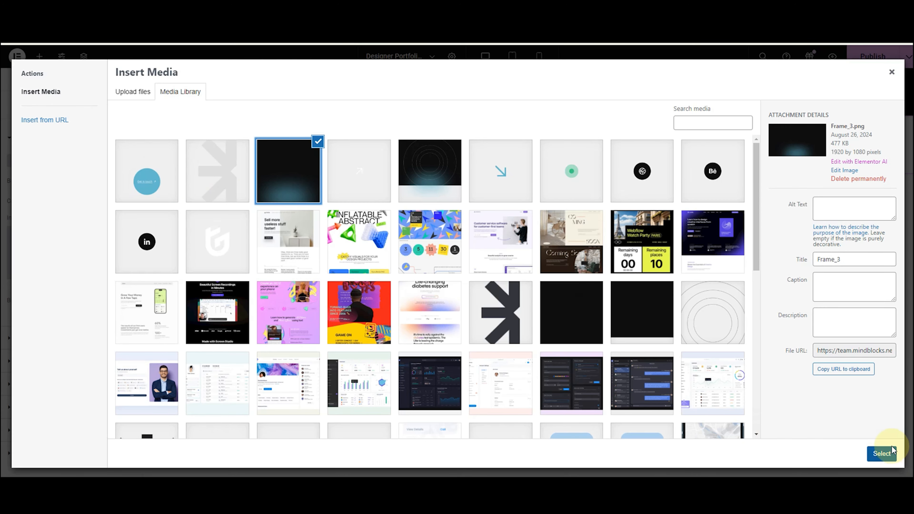
click(891, 450)
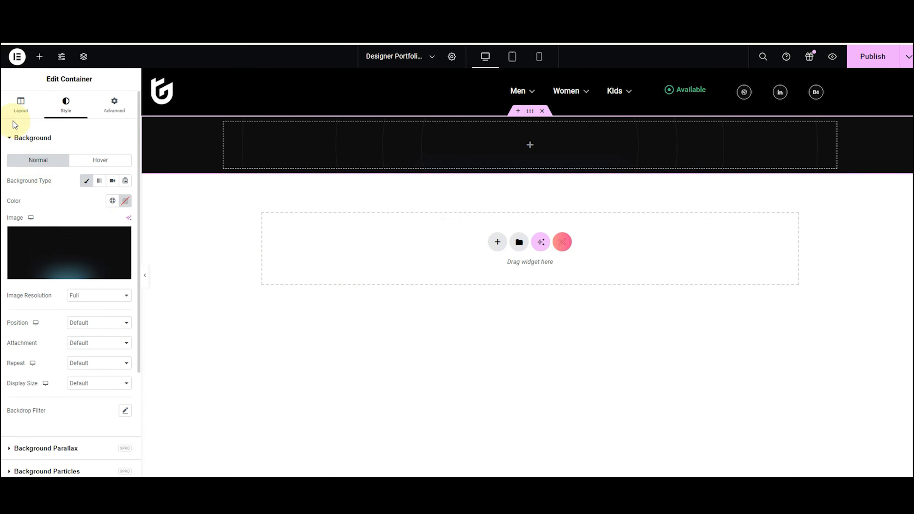
Set the container's min height to 100 vh and justify its content to Center.
click(21, 104)
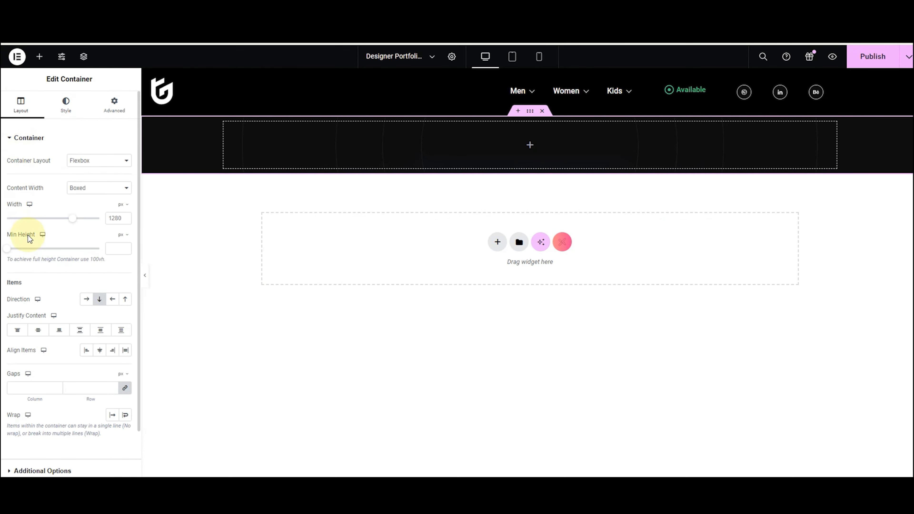
click(123, 235)
click(119, 276)
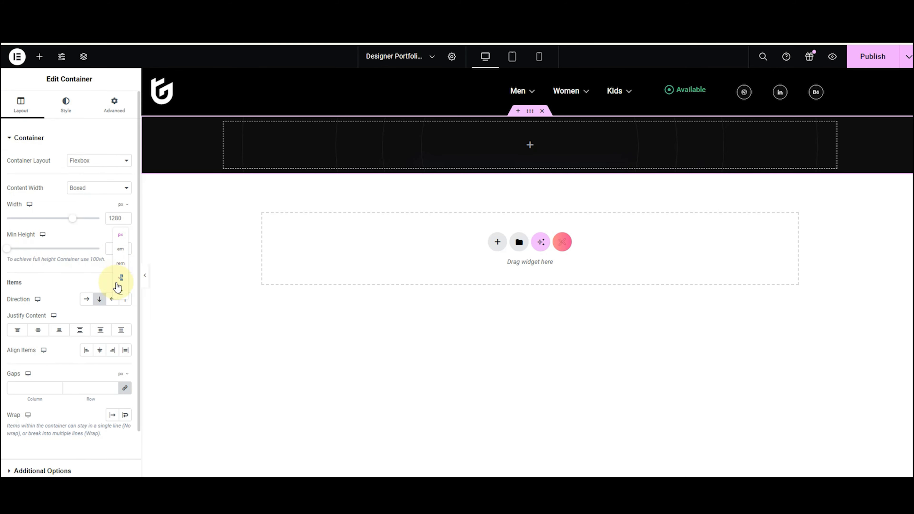
click(110, 249)
text(100)
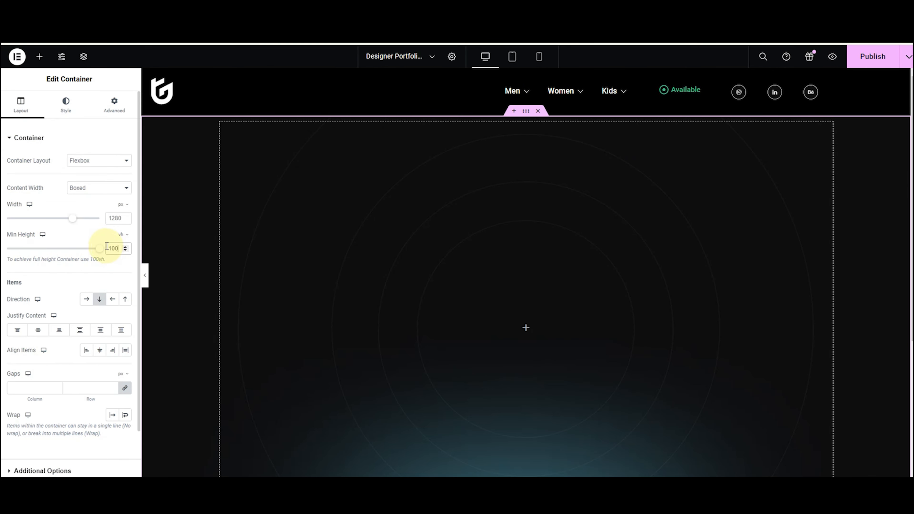
click(37, 331)
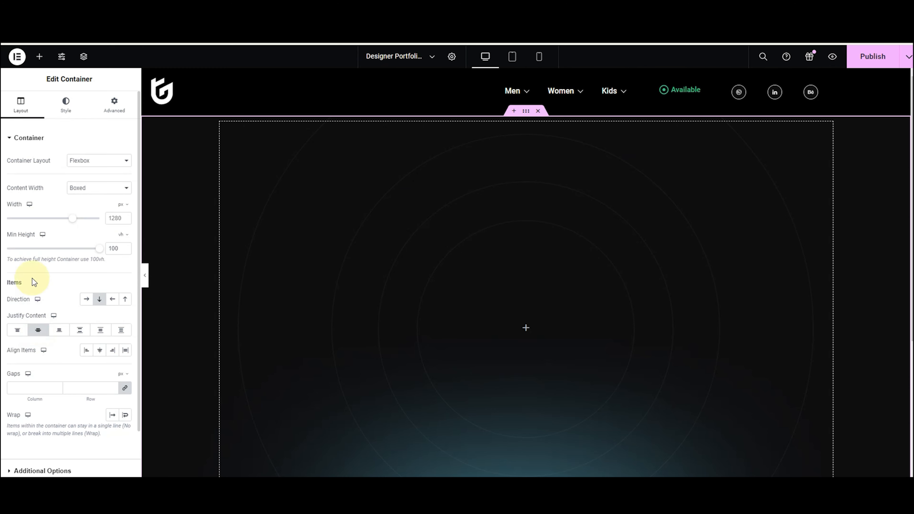
Set the background position to center, keep default attachment, and make it no-repeat.
click(56, 109)
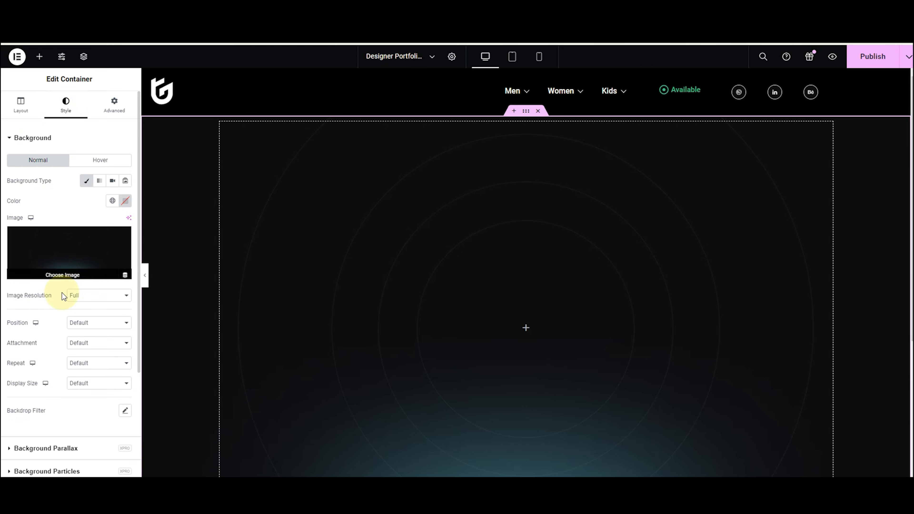
click(78, 323)
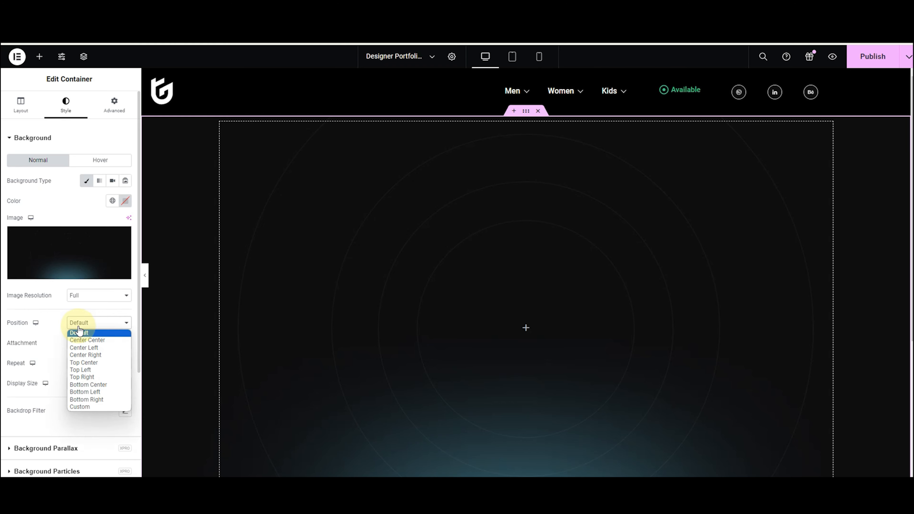
click(87, 340)
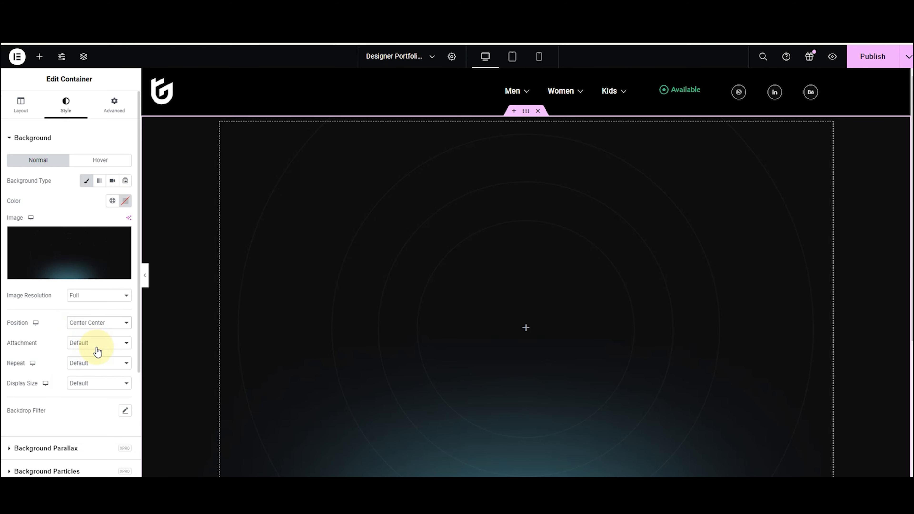
click(98, 345)
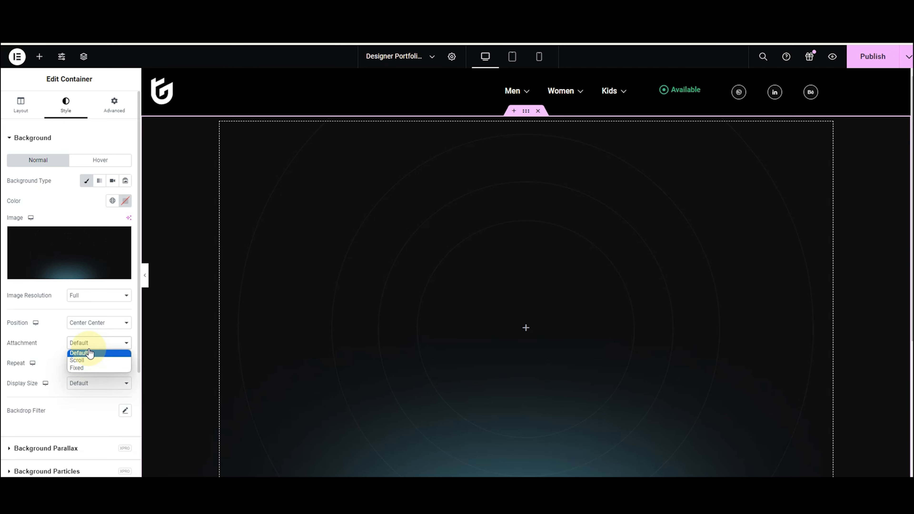
click(89, 353)
click(88, 363)
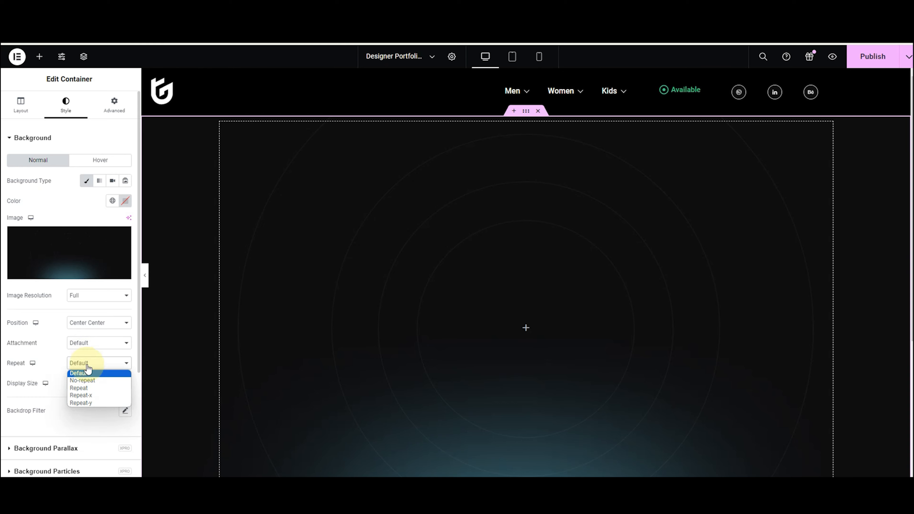
click(83, 380)
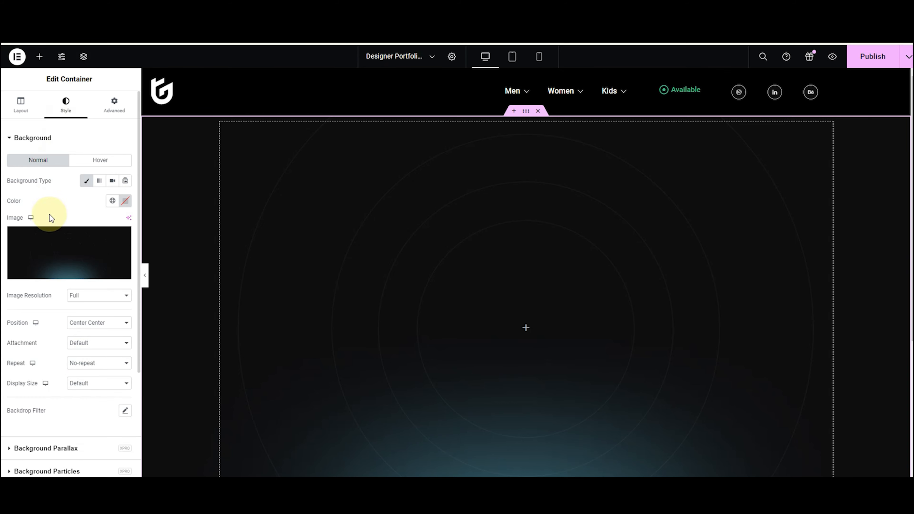
Set the background display size to Cover, then bring up the widgets panel.
click(108, 387)
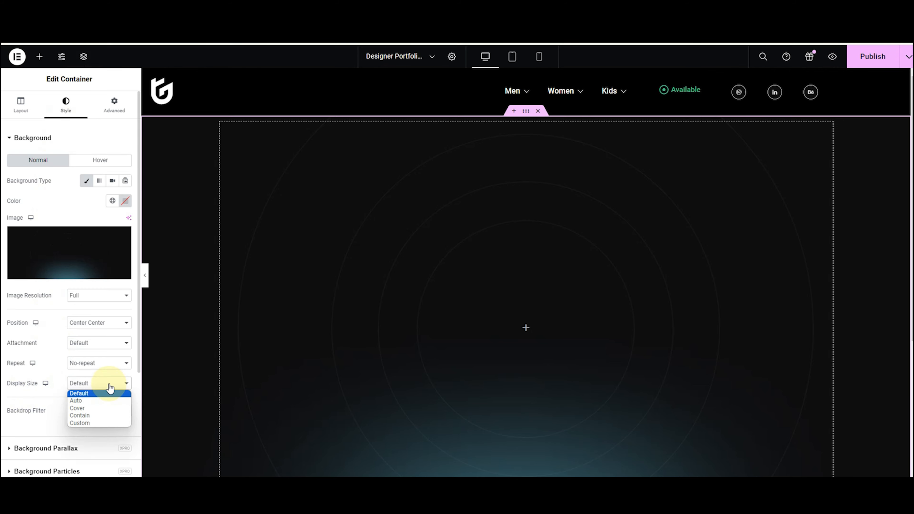
click(100, 401)
click(102, 386)
click(100, 408)
click(105, 386)
click(100, 415)
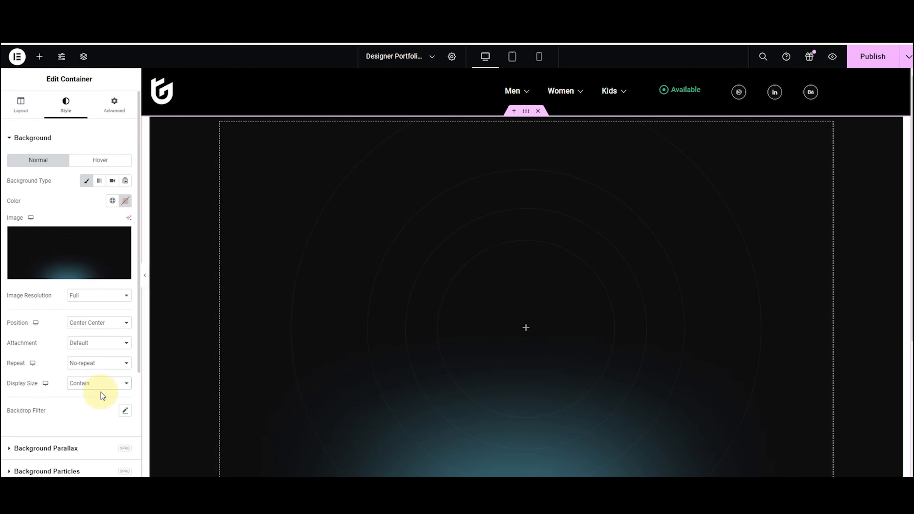
click(103, 384)
click(100, 408)
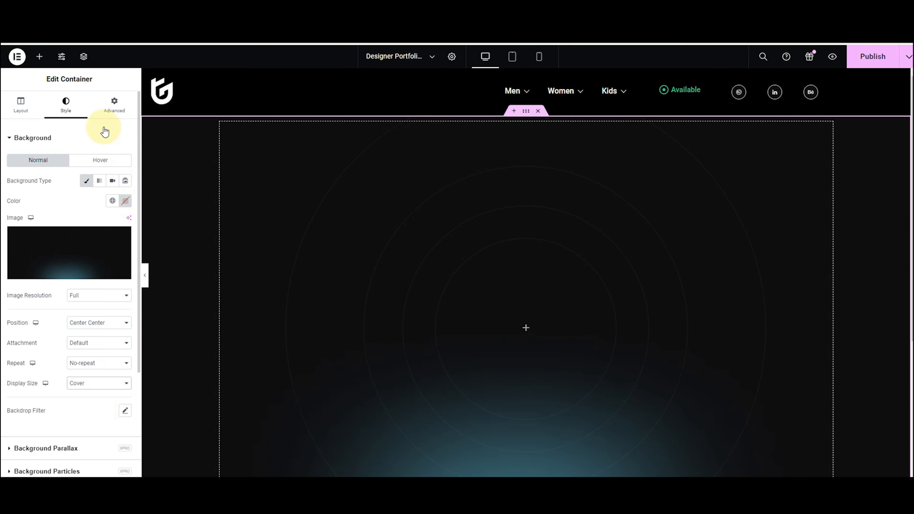
click(39, 58)
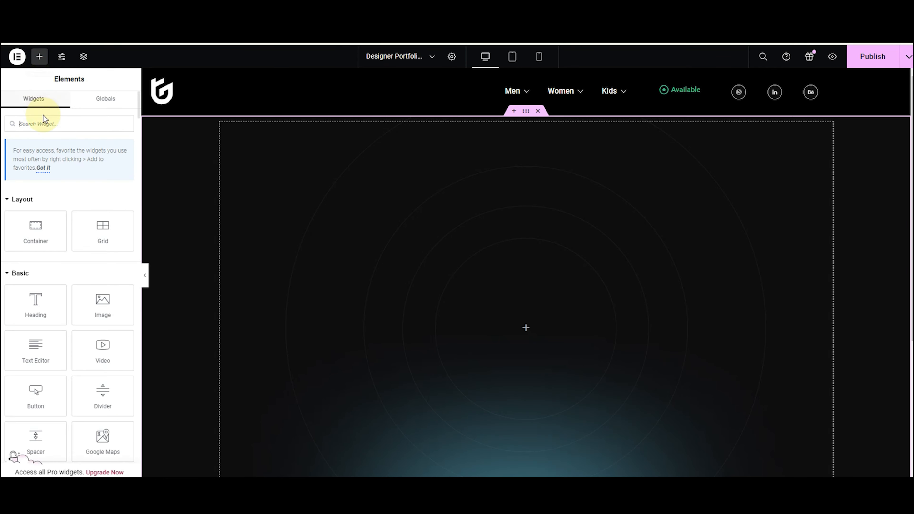
Search 'head' and drop a Heading widget into the middle of the hero container.
text(hea)
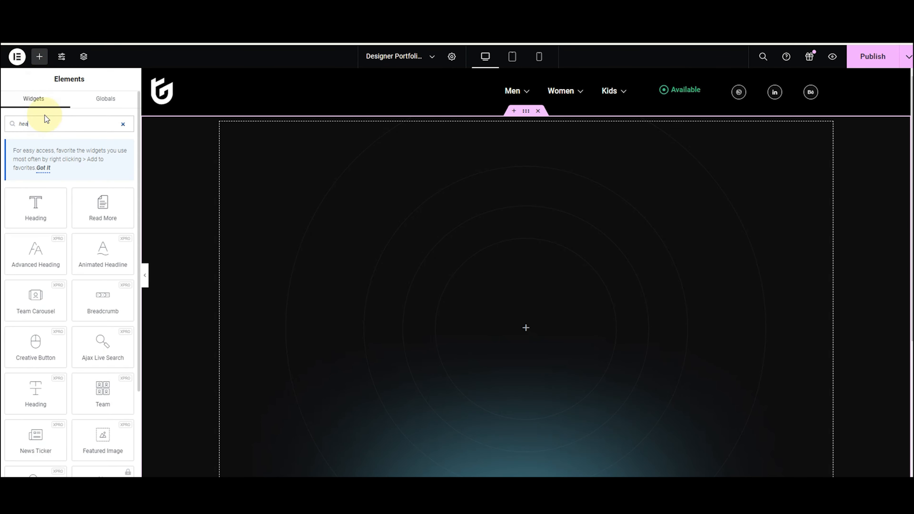
text(d)
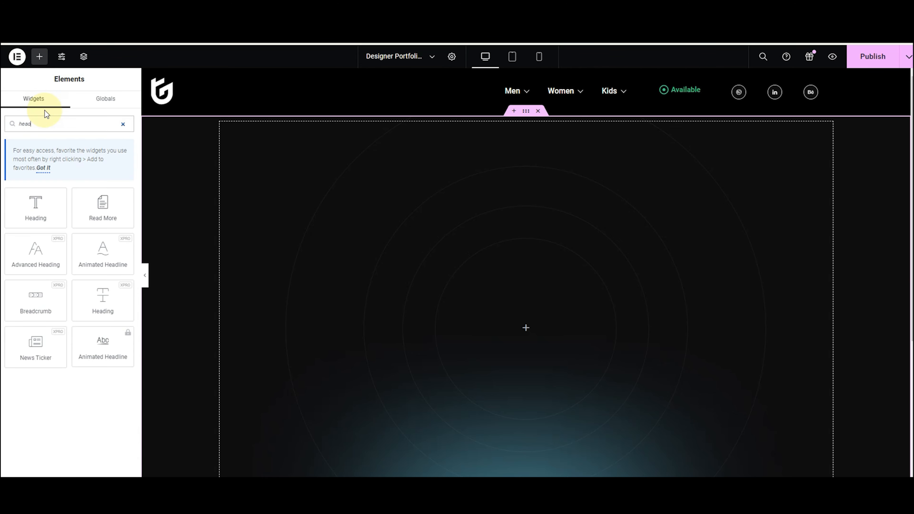
drag(114, 298, 274, 322)
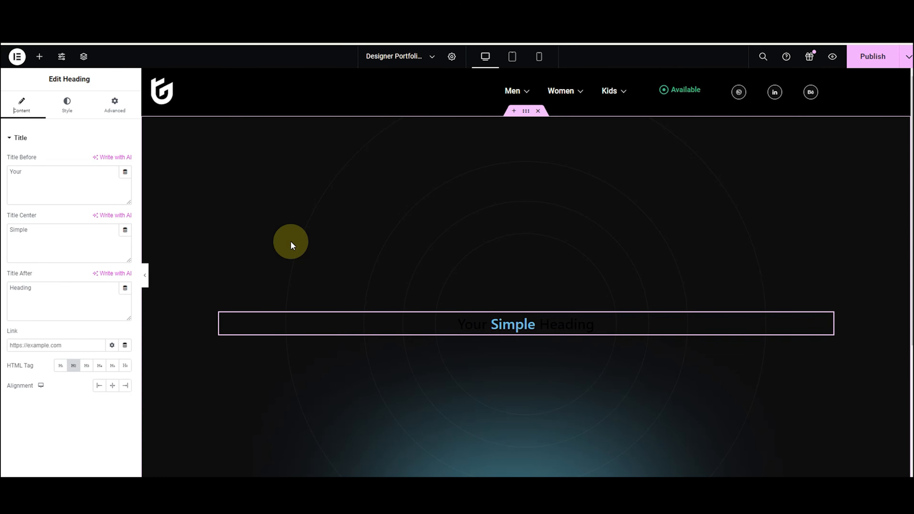
Set the title parts to 'Crafting', 'Useful Experiences', 'for Digital products' as a centred H1.
drag(31, 172, 1, 183)
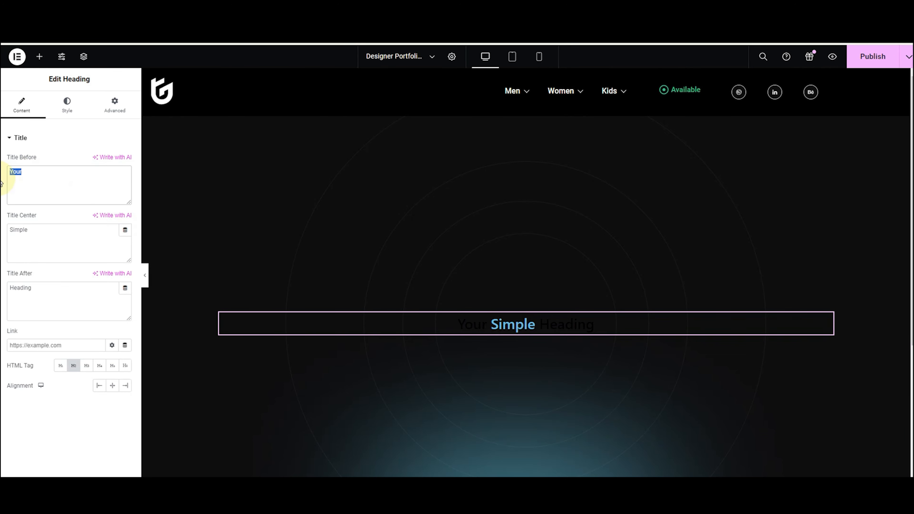
key(BackSpace)
text(C)
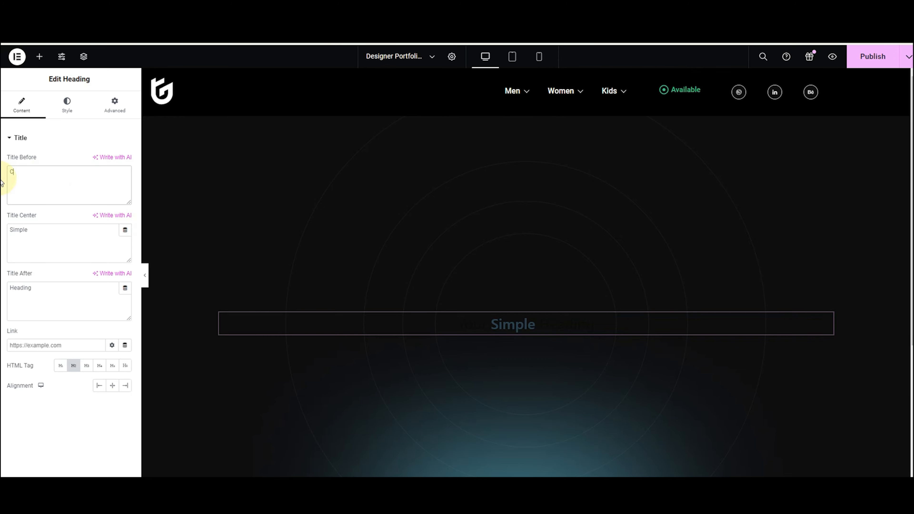
text(rafting)
drag(41, 231, 9, 231)
text(U)
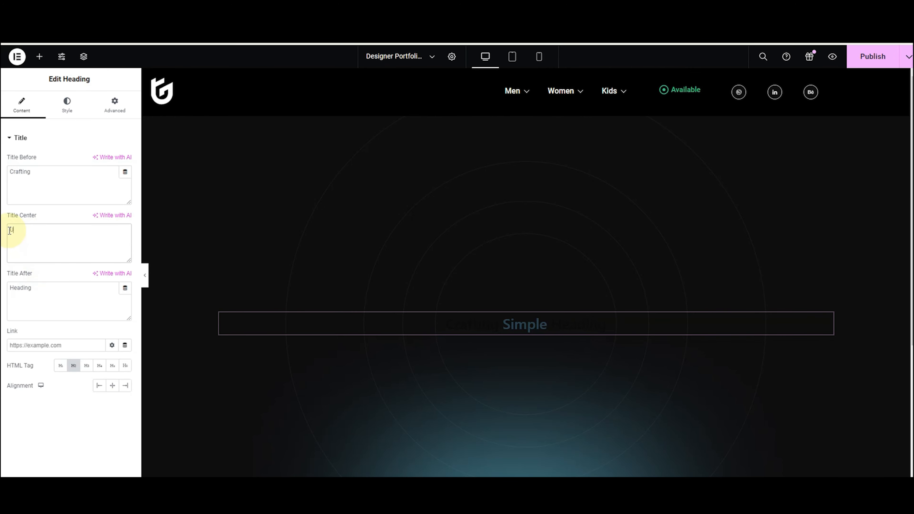
text(seful Experiences)
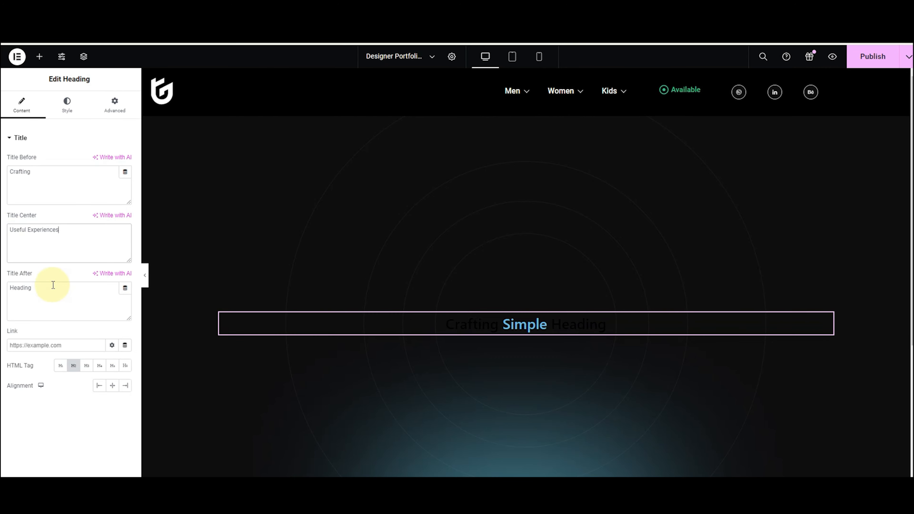
drag(31, 290, 6, 292)
text(for Digi)
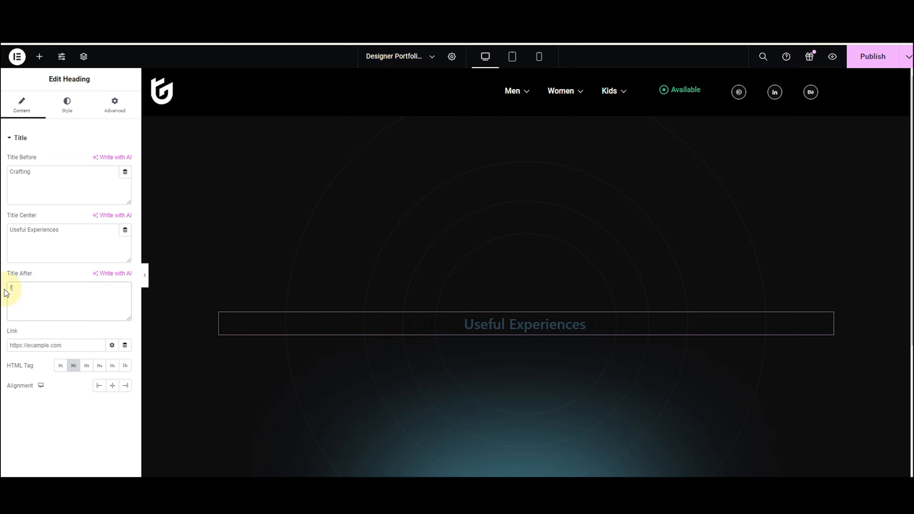
text(tal products)
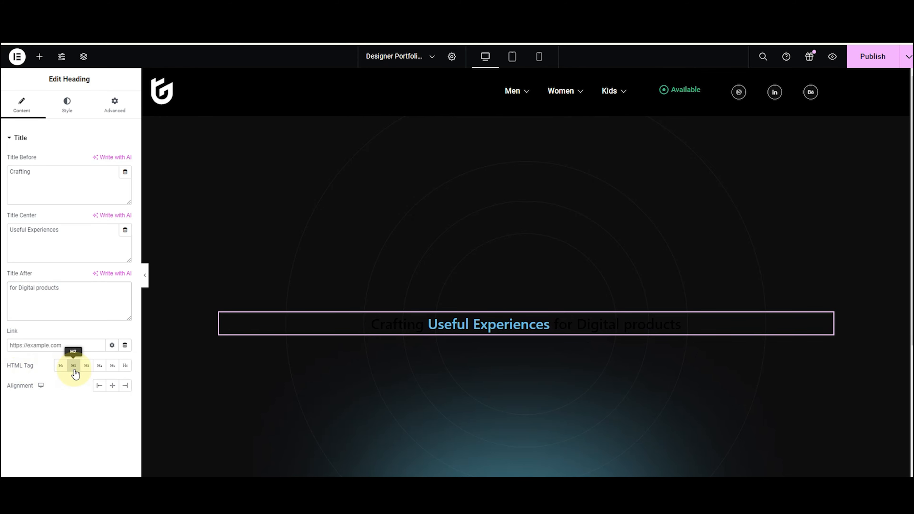
click(61, 366)
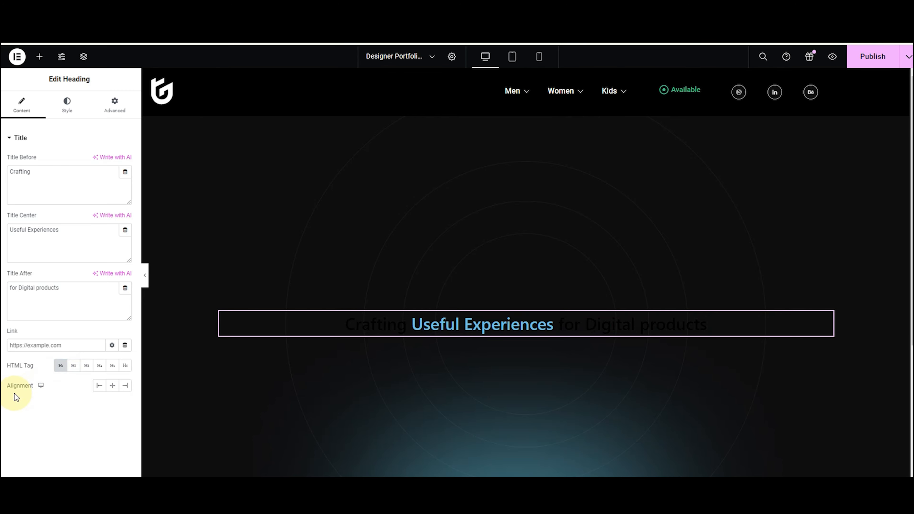
click(113, 386)
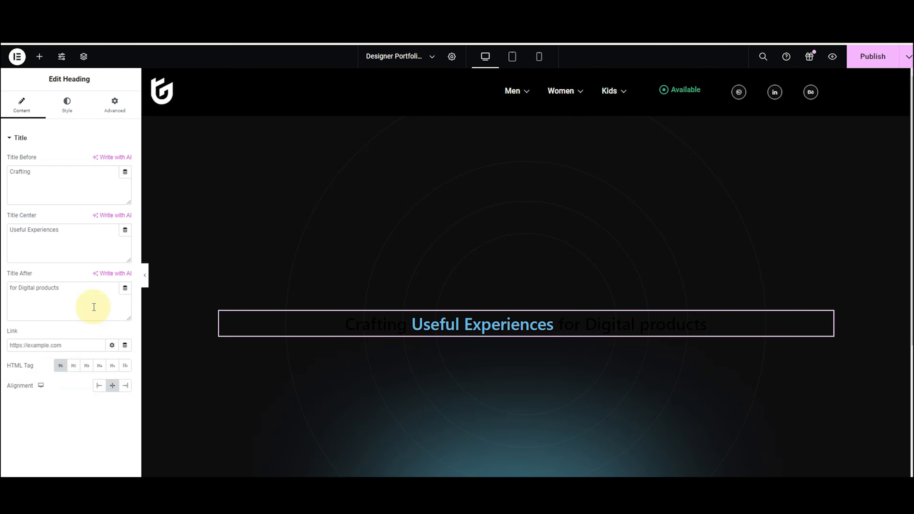
Set the heading typography to Roboto, size 80, weight 600 Semi Bold.
click(61, 121)
click(125, 160)
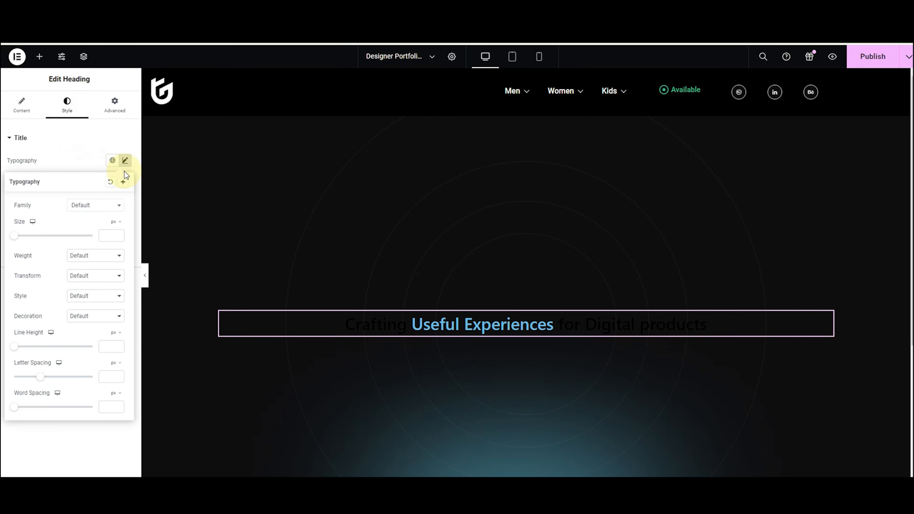
click(104, 206)
text(robo)
click(82, 244)
drag(14, 237, 43, 237)
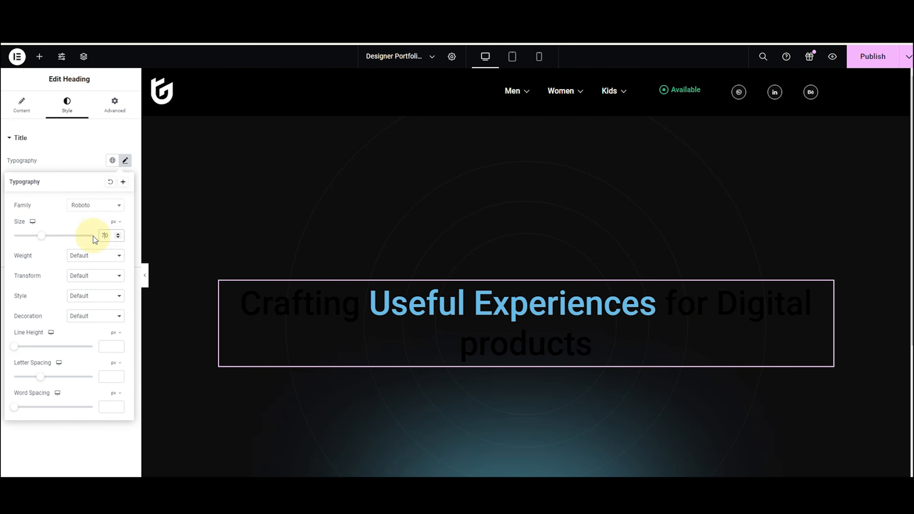
key(BackSpace)
text(8)
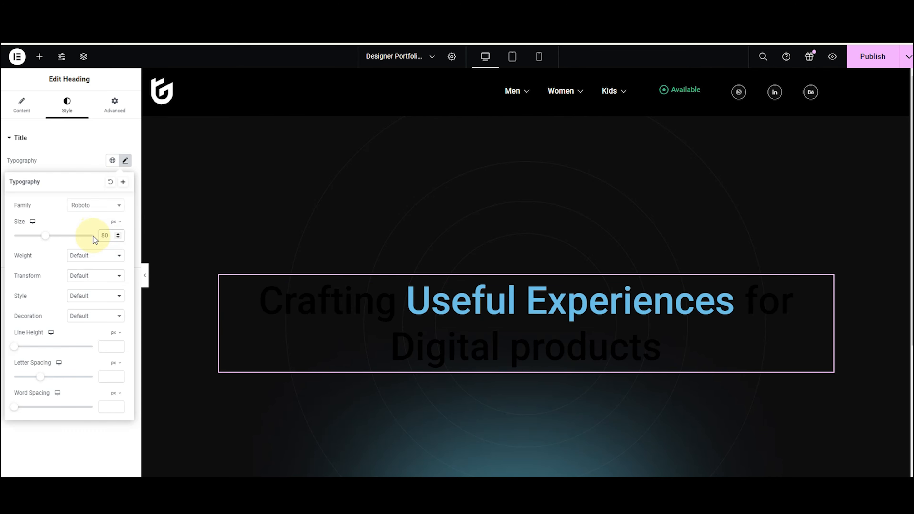
click(90, 255)
click(84, 295)
click(87, 255)
click(84, 280)
click(86, 255)
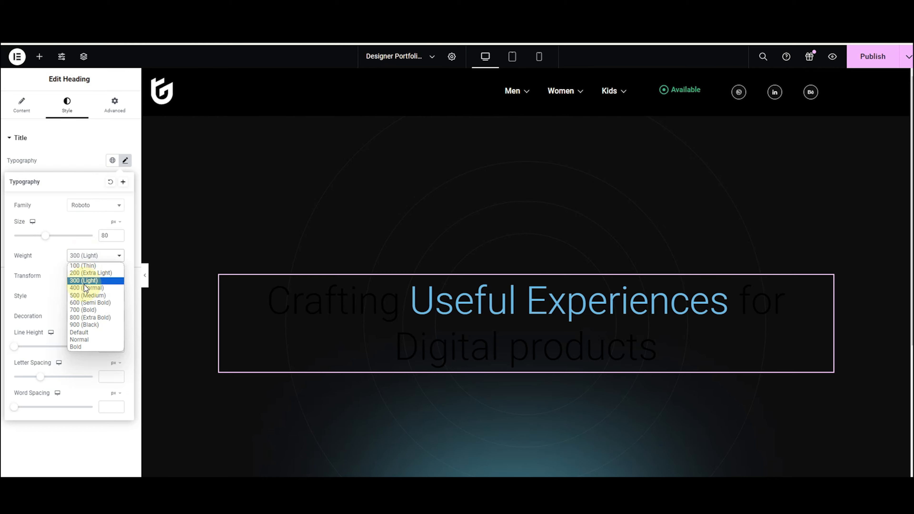
click(86, 303)
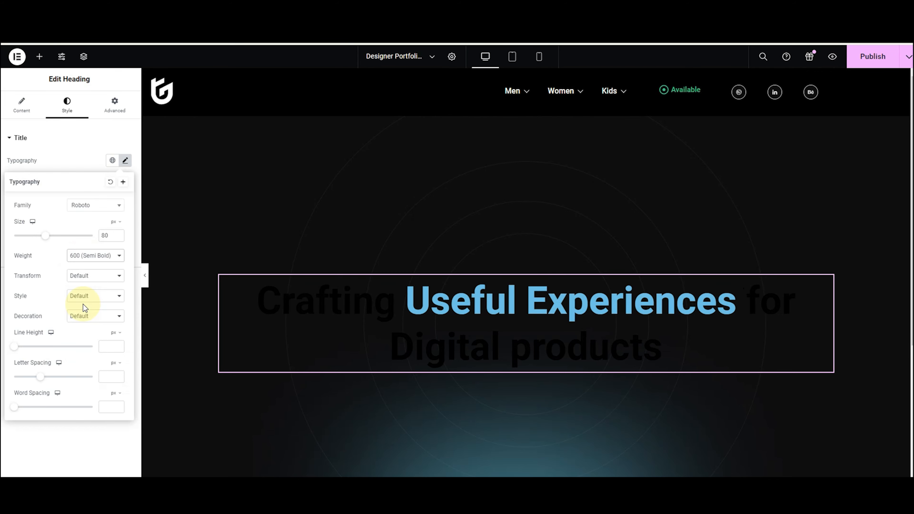
click(56, 169)
Make the heading text colour white #FFFFFF.
click(125, 180)
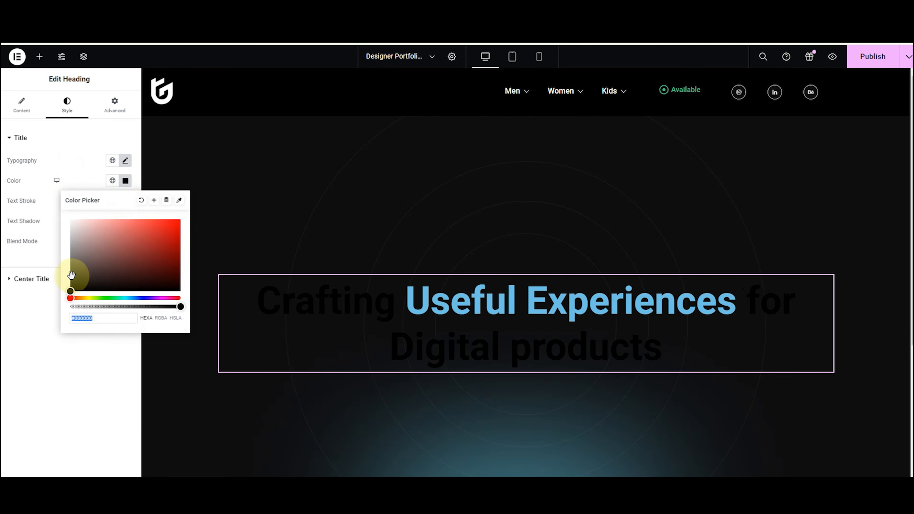
drag(71, 291, 64, 219)
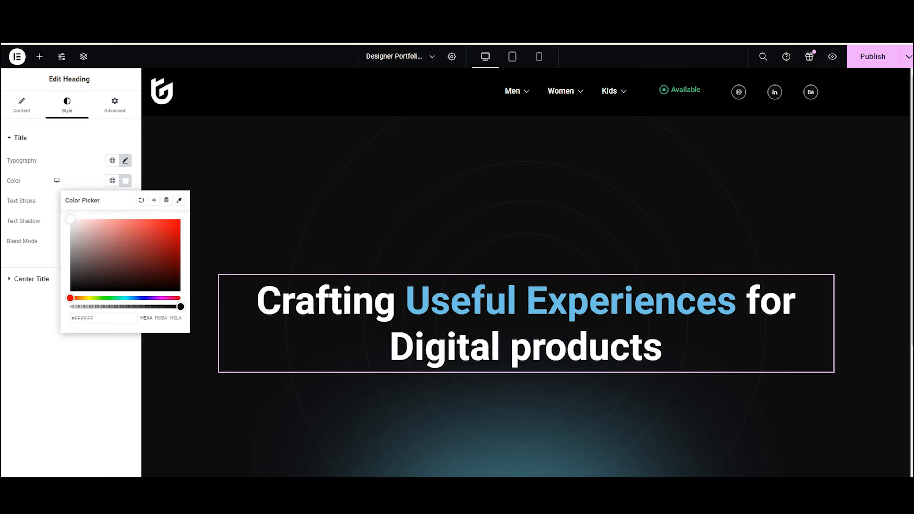
click(34, 279)
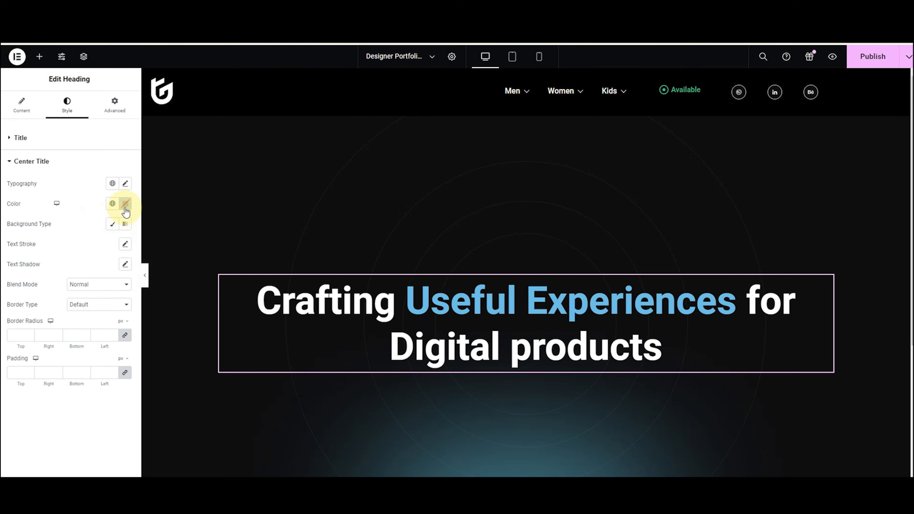
Apply the blue #64BBCD colour to the centre part and preview the page full width.
click(125, 204)
click(87, 341)
text(#64BBCD)
click(145, 276)
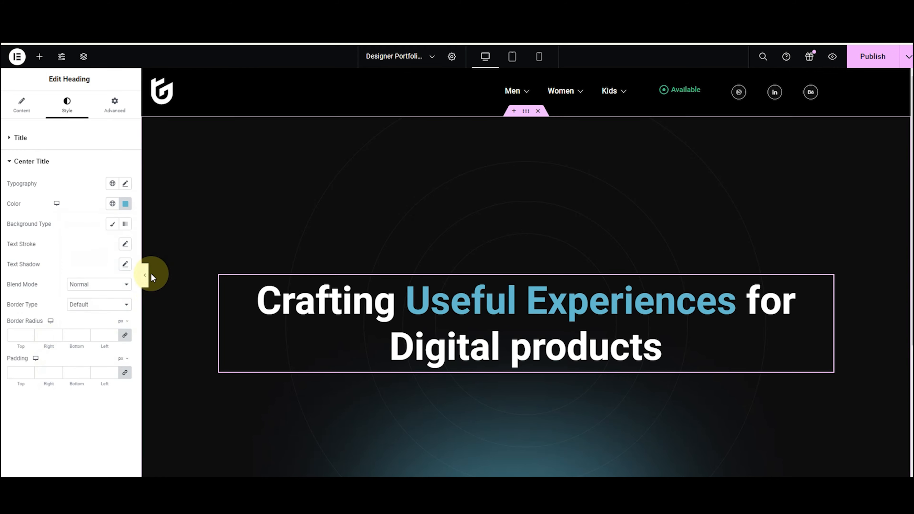
click(6, 283)
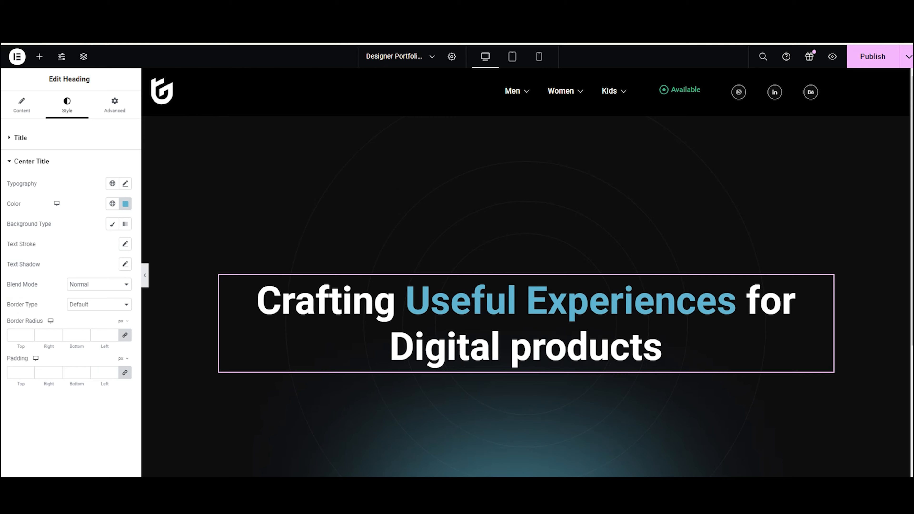
Unlink the heading's margins and set Right and Left margins to 100 px.
click(114, 107)
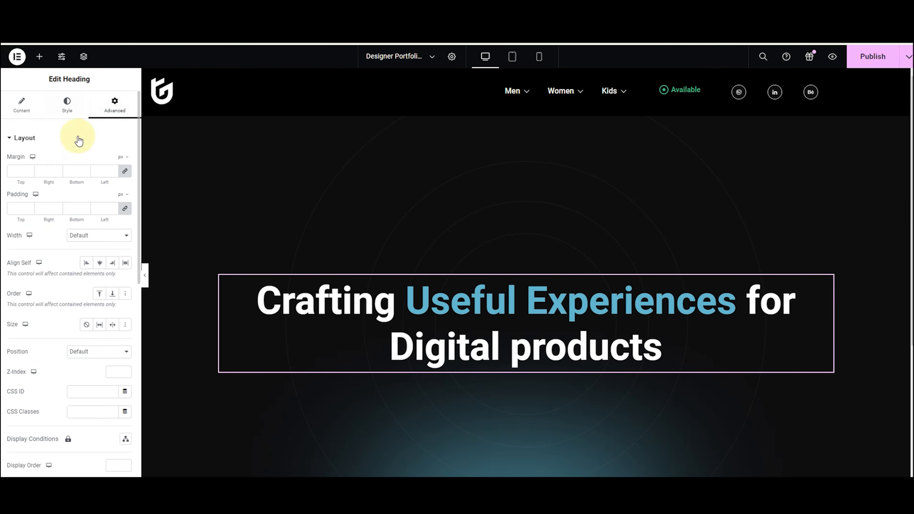
click(126, 173)
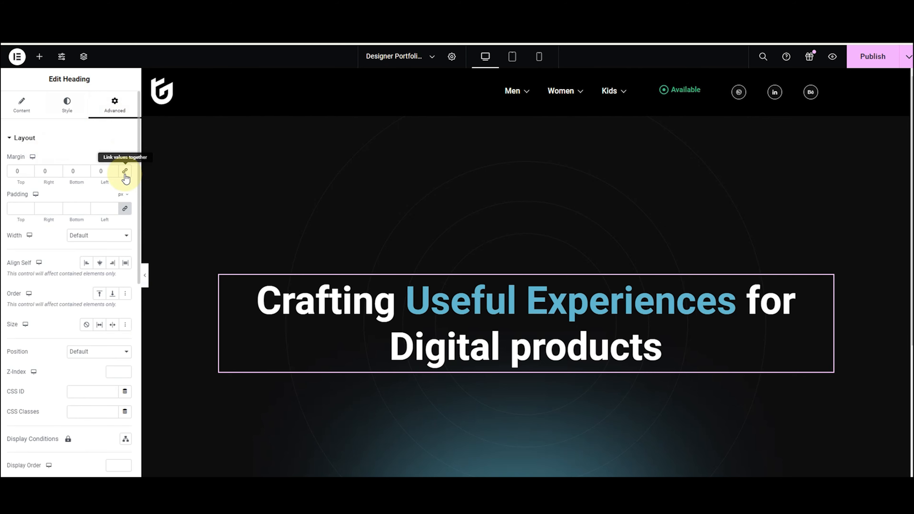
click(45, 172)
text(100)
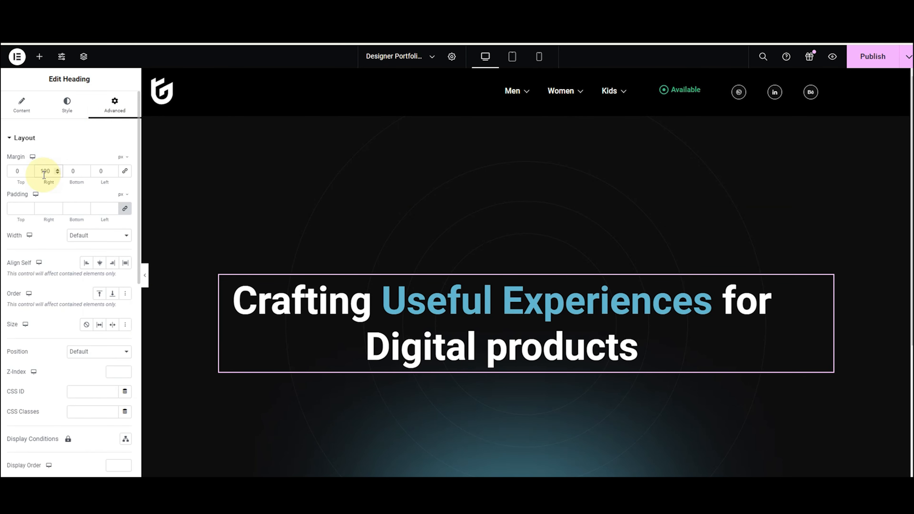
click(96, 175)
text(100)
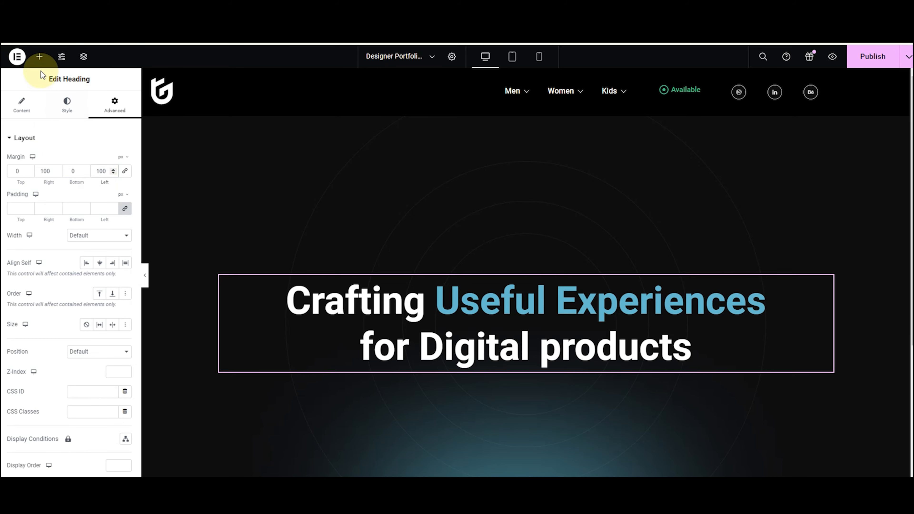
click(39, 57)
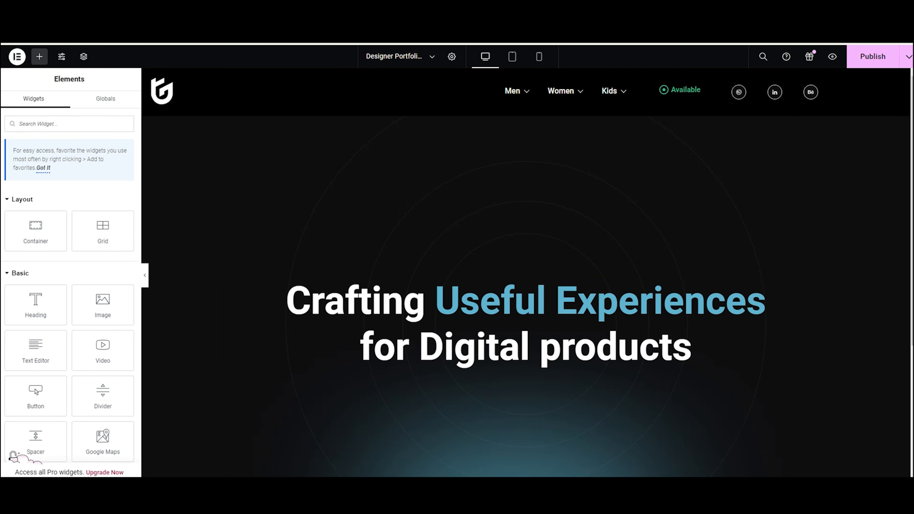
Add a Text Editor paragraph under the heading with pasted text, centred and coloured white.
drag(30, 357, 525, 377)
click(69, 223)
key(ctrl+a)
text(I design innovative solutions by identifying the problem that needs addressing and creating a meaningful experience that meets the needs of end-users, aligning it with the context in which the product will be used.)
click(66, 104)
click(100, 161)
click(125, 181)
drag(85, 234, 58, 209)
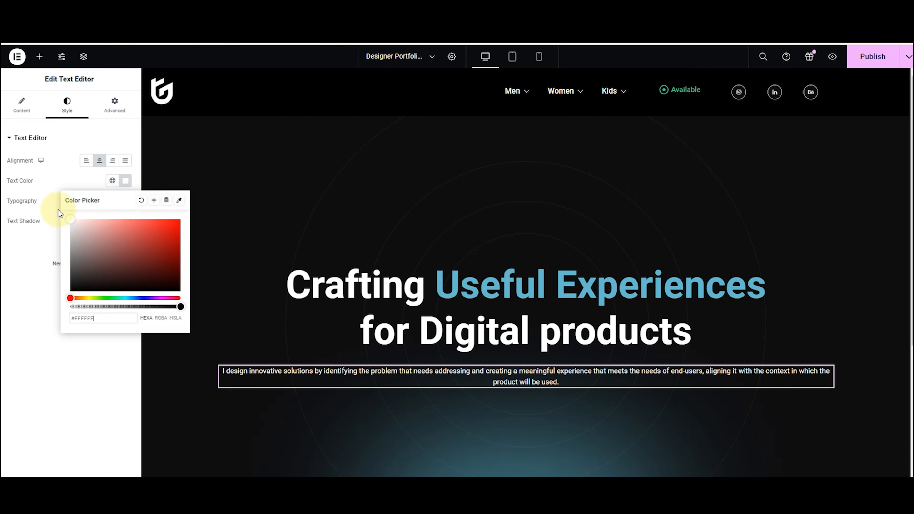
click(39, 191)
Set the paragraph's typography font size to 19.
click(125, 200)
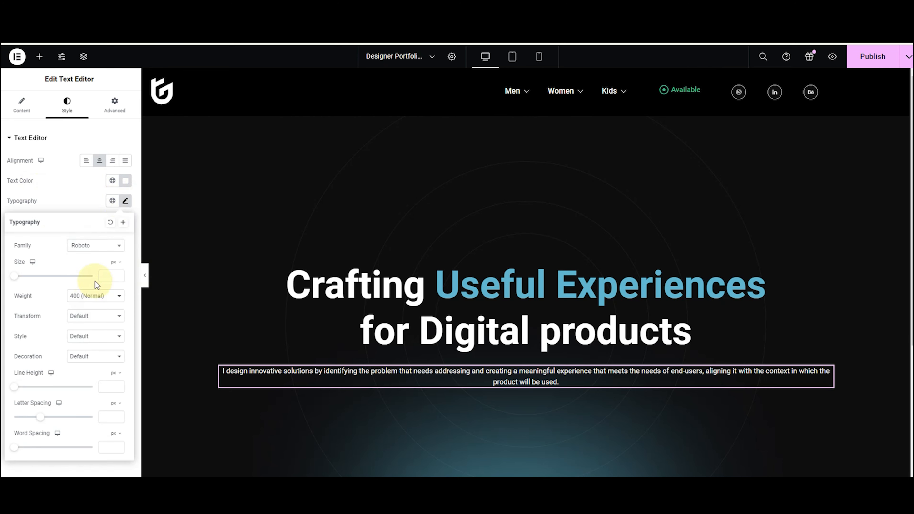
click(104, 276)
text(20)
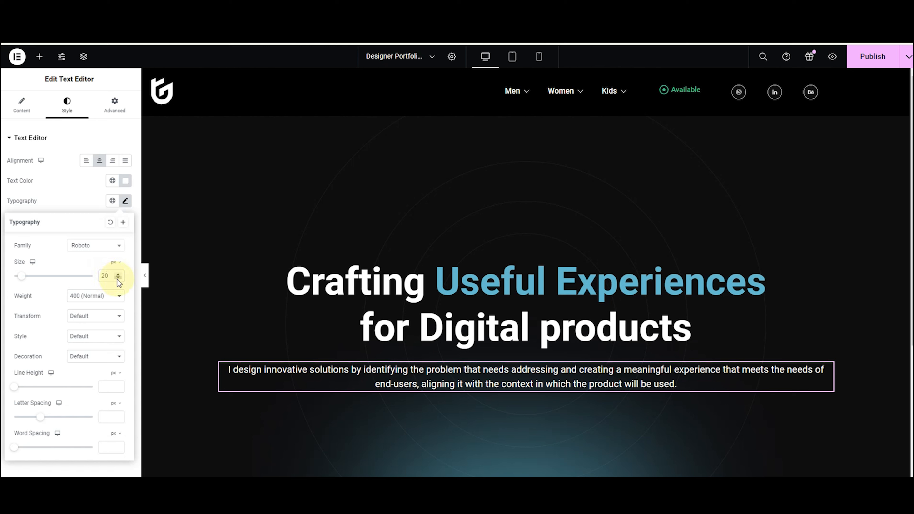
click(117, 279)
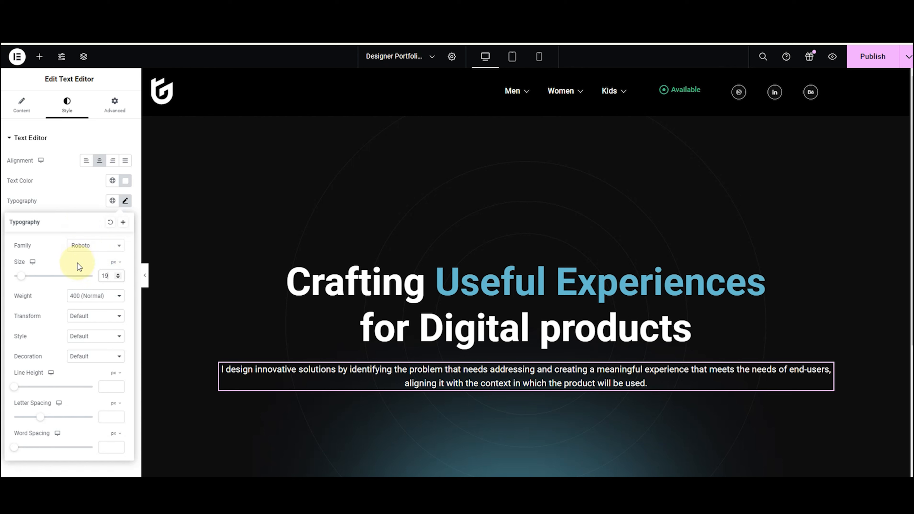
click(68, 205)
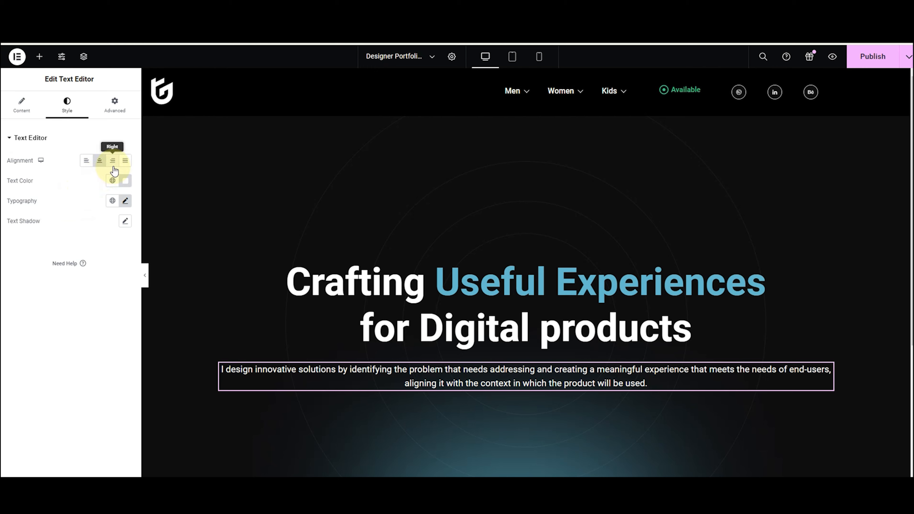
Unlink the paragraph's margins and set Right and Left margins to 250 px.
click(121, 107)
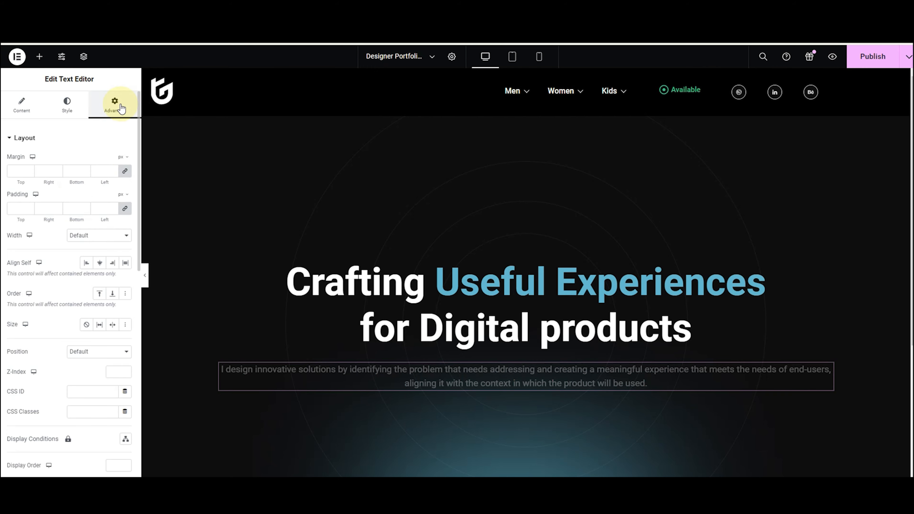
click(125, 171)
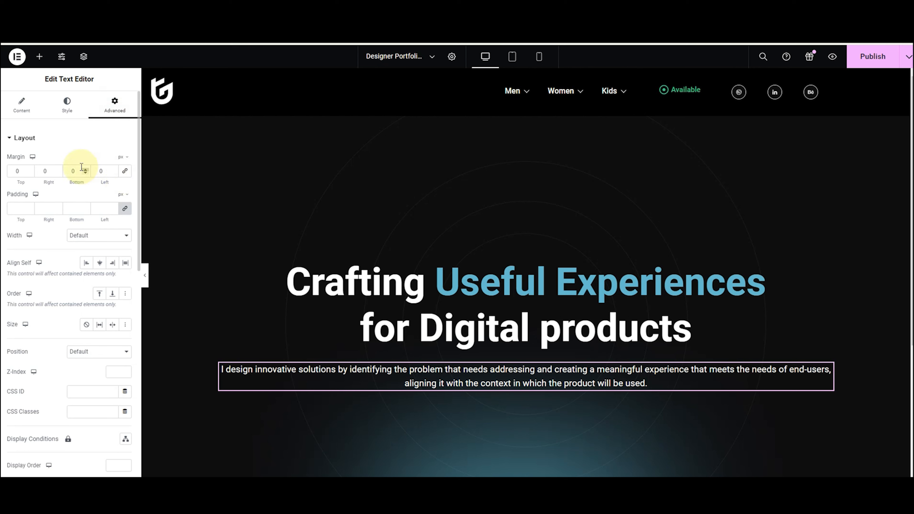
text(10)
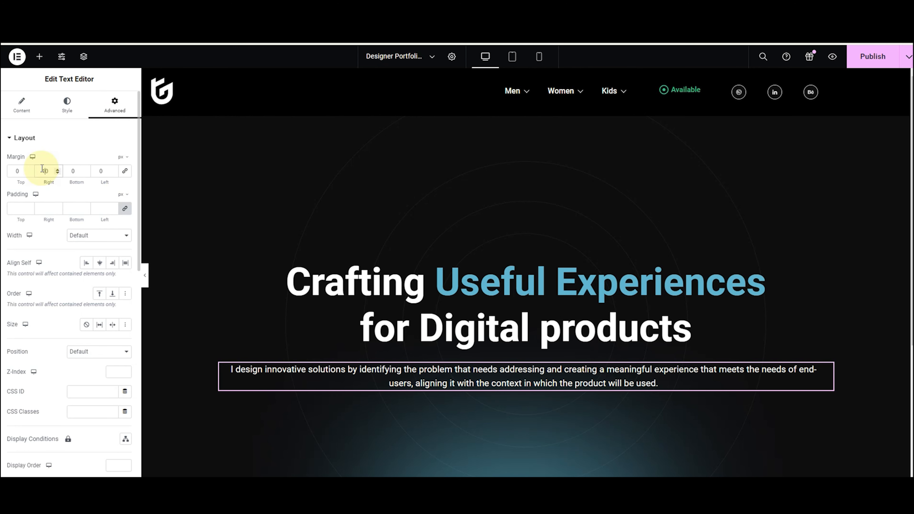
key(BackSpace)
key(BackSpace)
text(25)
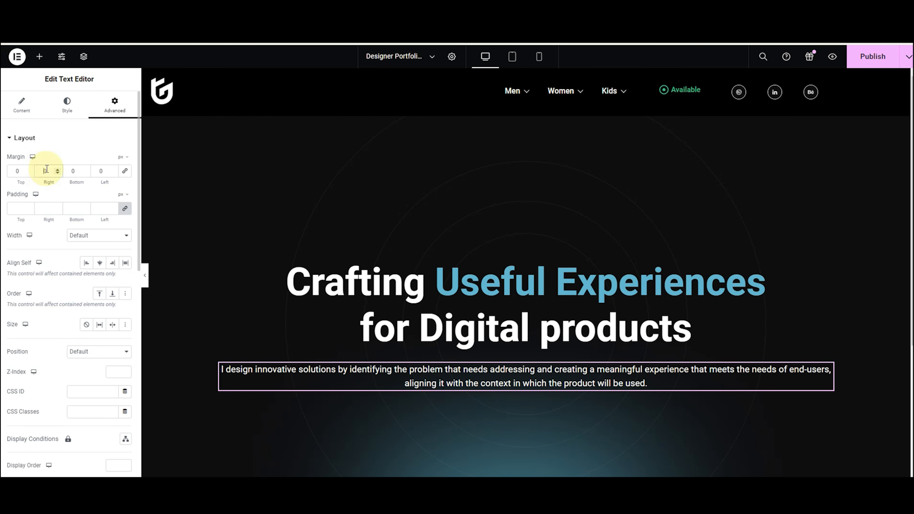
click(99, 170)
text(25)
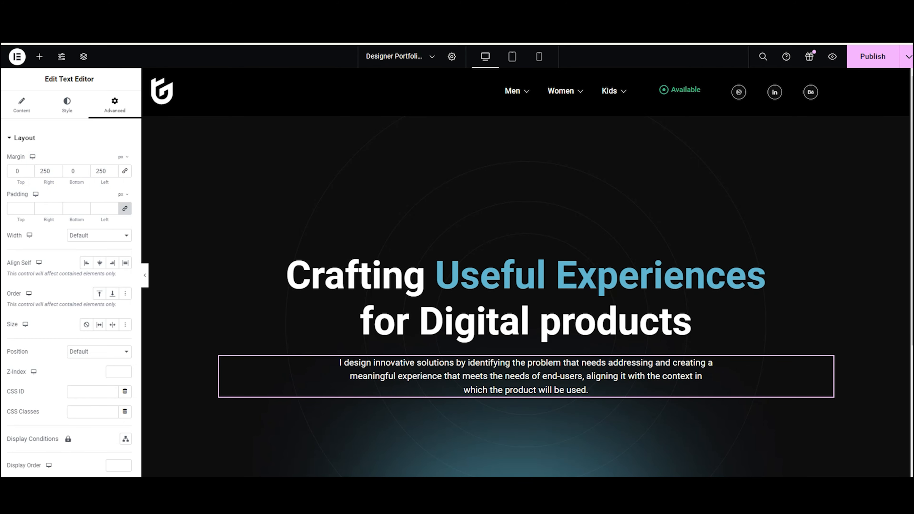
click(40, 57)
Add a Button widget below the paragraph labelled 'Let's Talk'.
drag(102, 252, 363, 367)
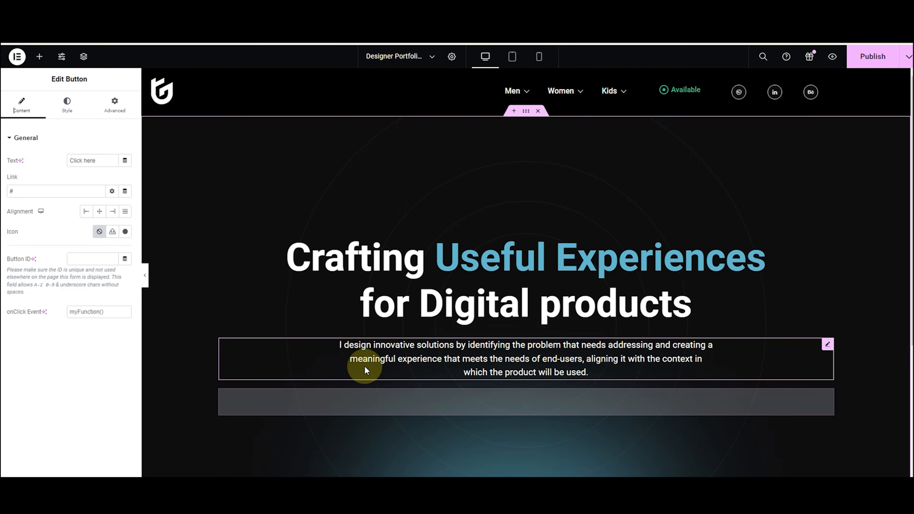
click(56, 157)
text(L)
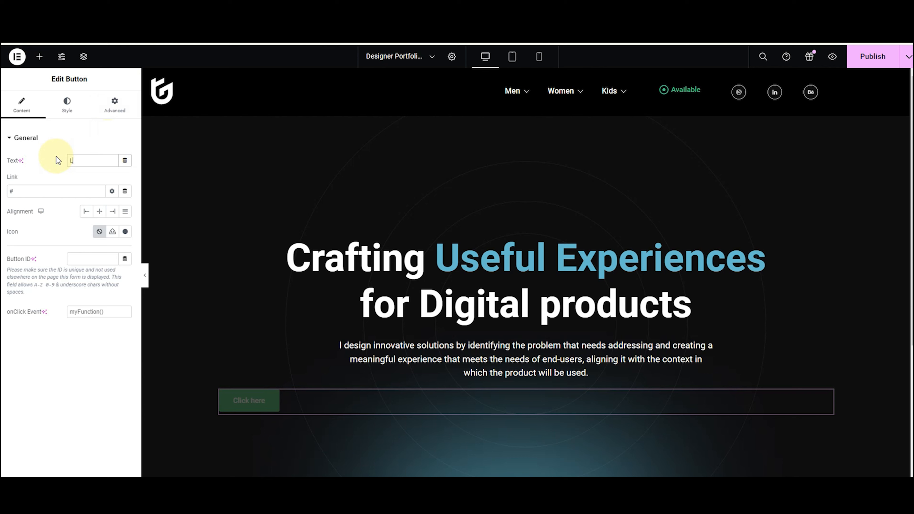
text(et's Talk)
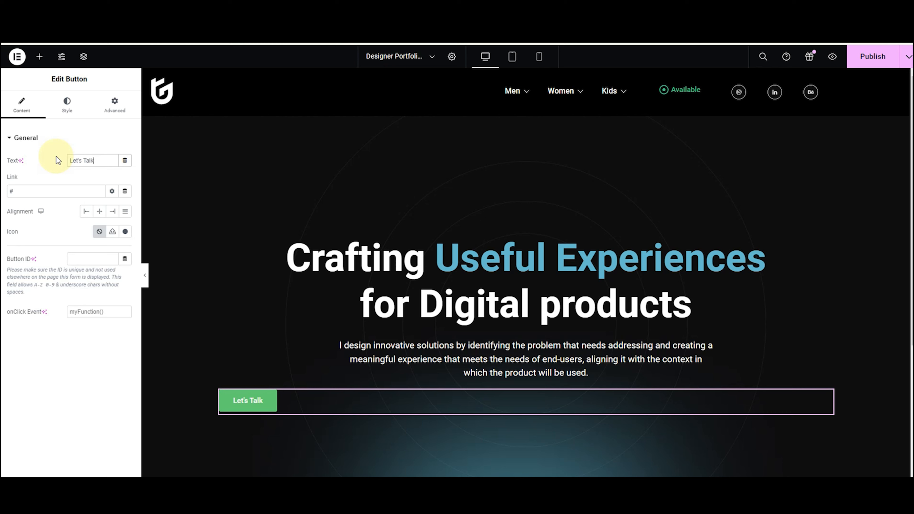
click(101, 234)
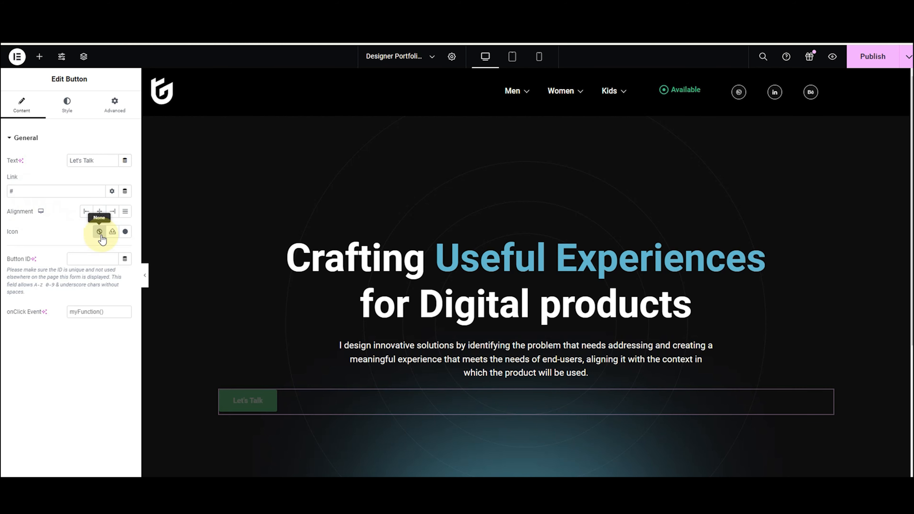
Give the button a Classic background in the pasted light blue colour.
click(67, 105)
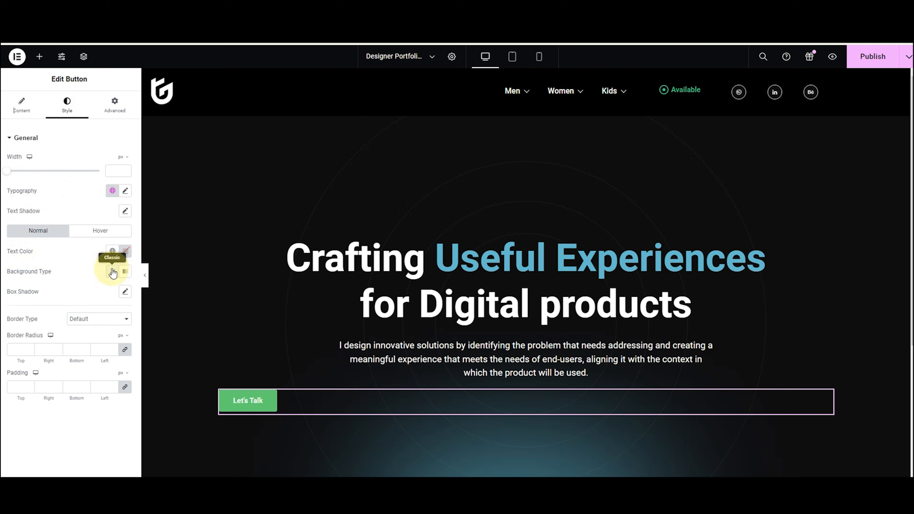
click(112, 273)
click(125, 291)
click(163, 337)
drag(95, 429, 70, 427)
key(ctrl+v)
click(40, 288)
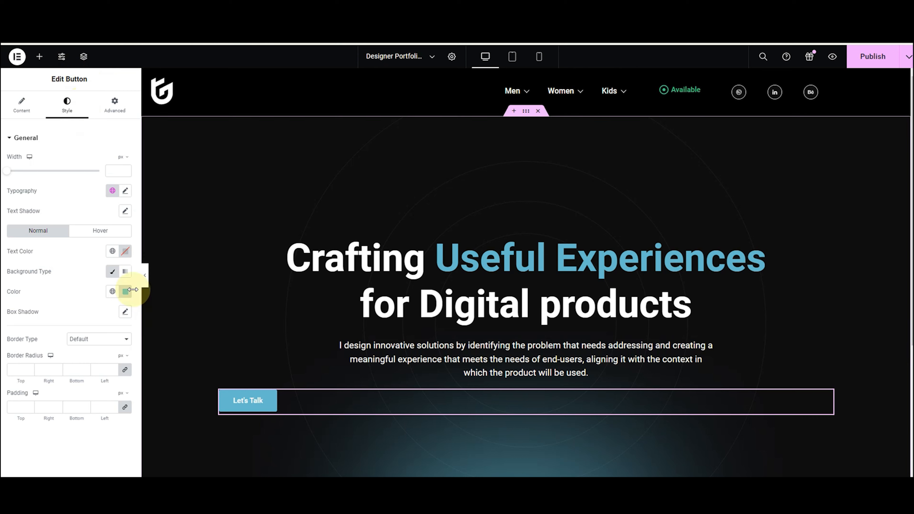
Set the button's alignment to Center.
click(13, 108)
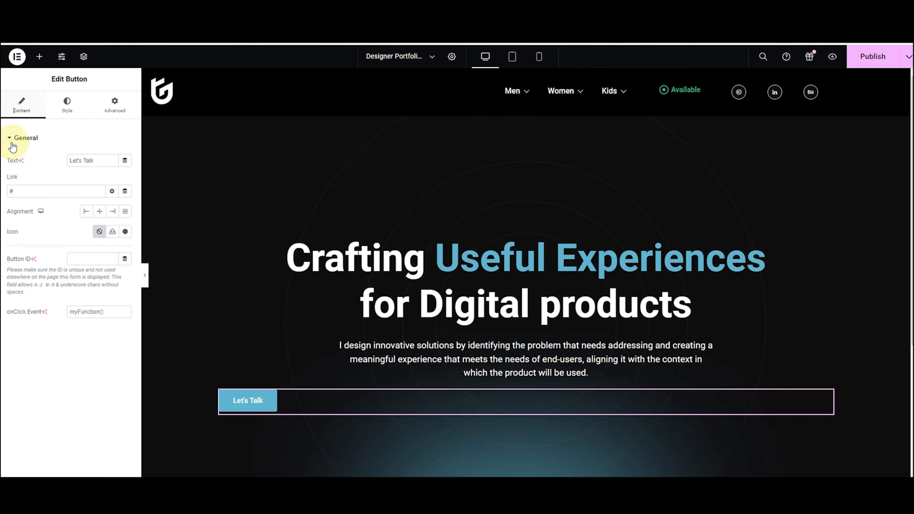
click(98, 212)
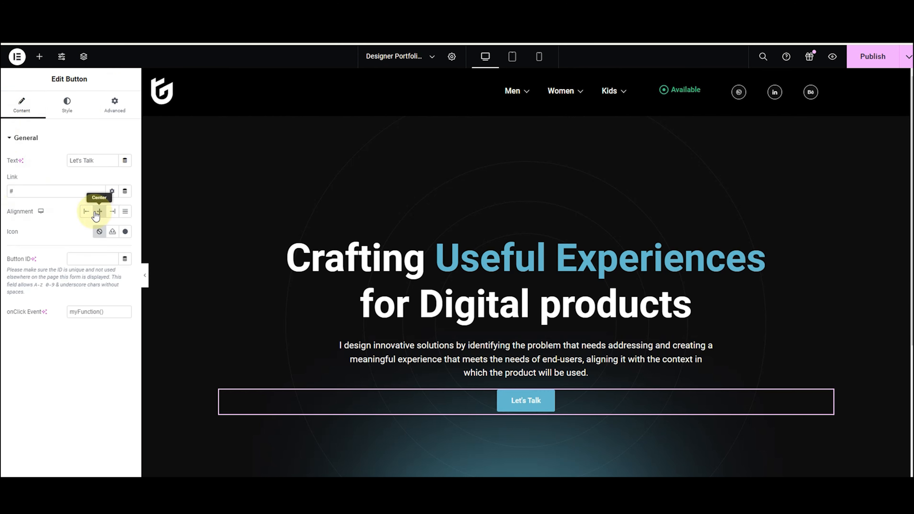
click(67, 111)
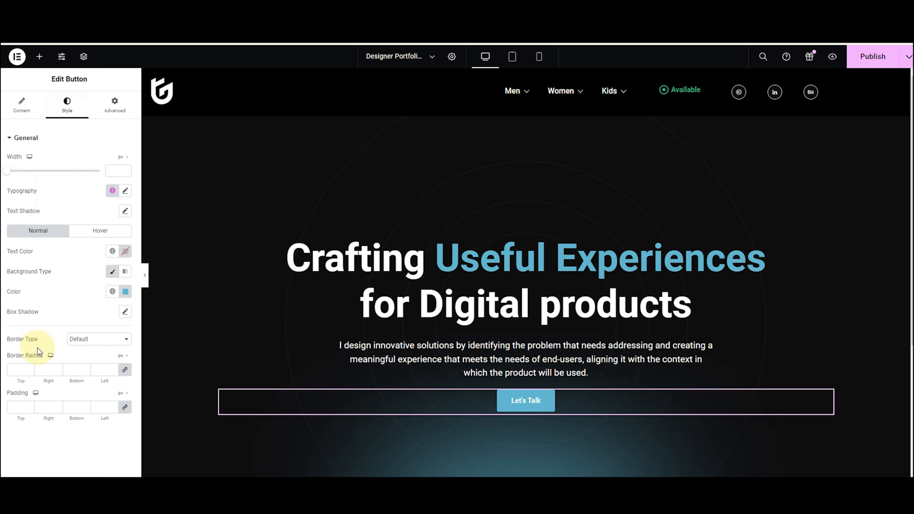
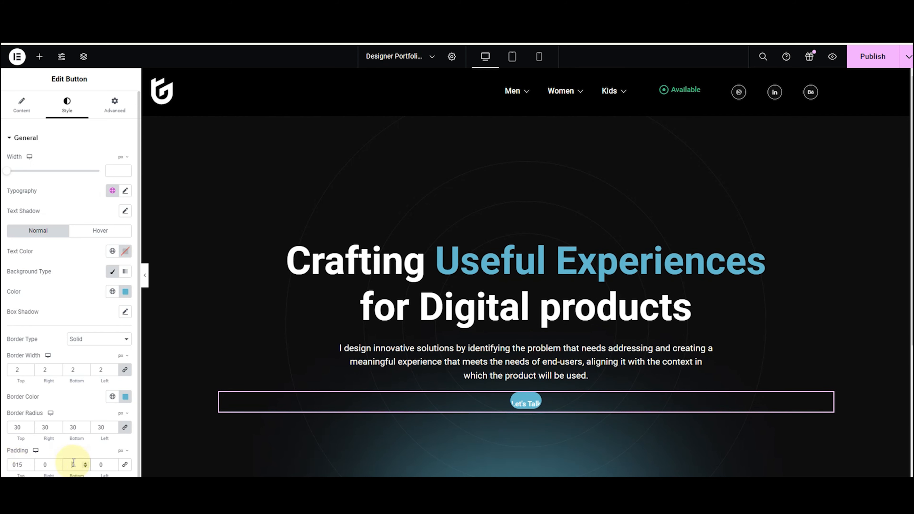
Enter 15 bottom and 50 left padding on the Let's Talk button to finish the 15/50 padding.
click(73, 464)
text(015)
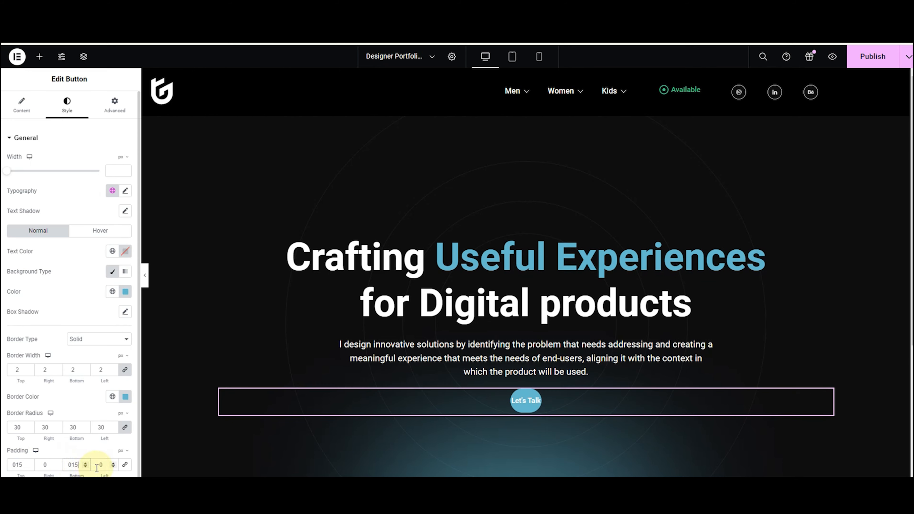
click(96, 465)
text(50)
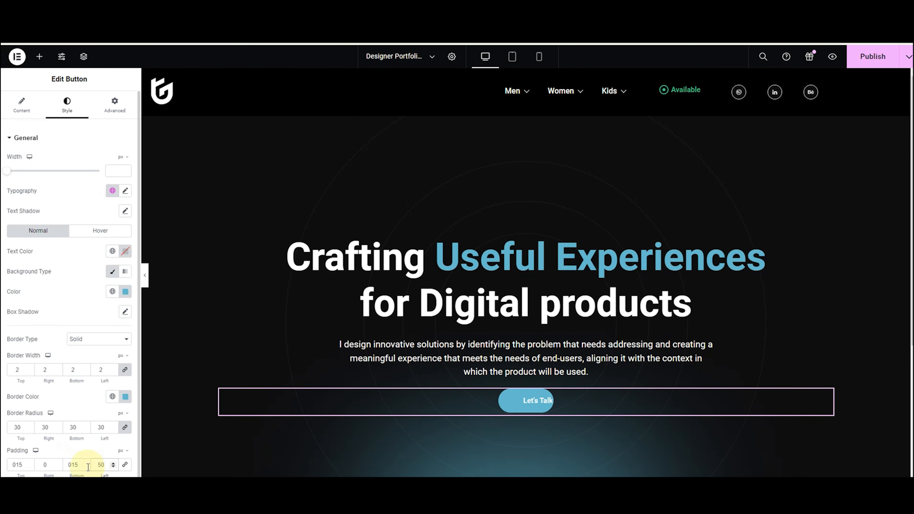
text(5)
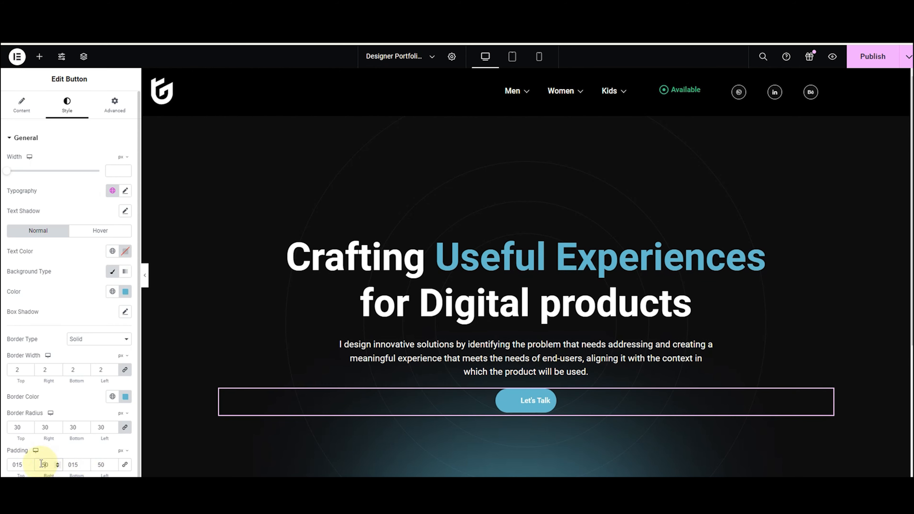
click(117, 234)
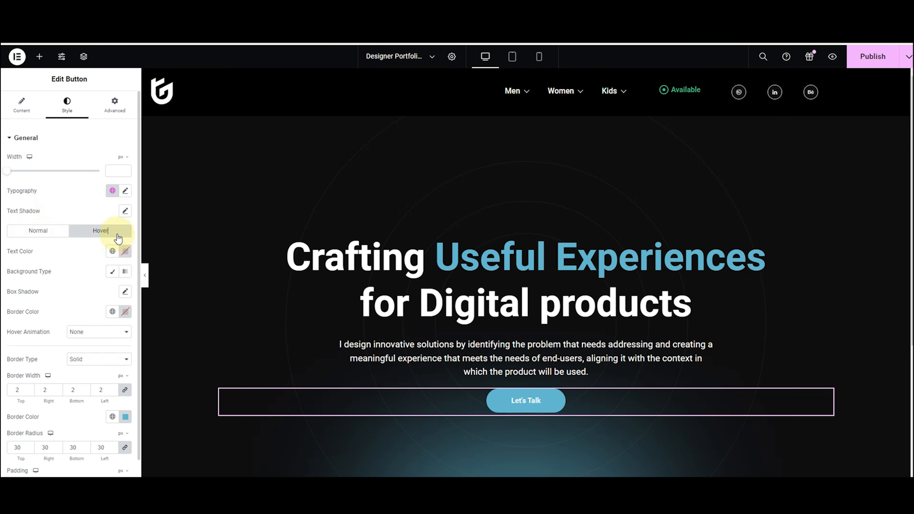
Give the button's hover state white text and a Classic background with alpha 0.
click(126, 251)
drag(124, 358, 57, 289)
click(24, 271)
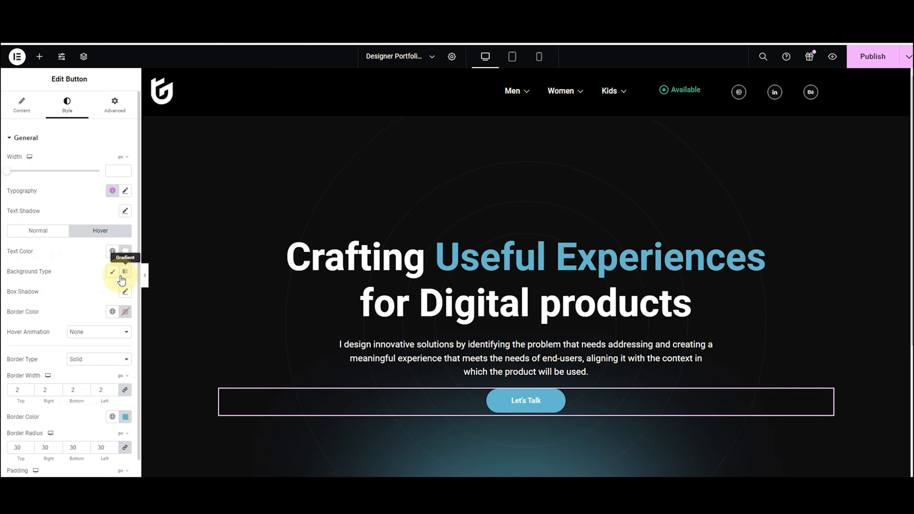
click(113, 272)
click(125, 291)
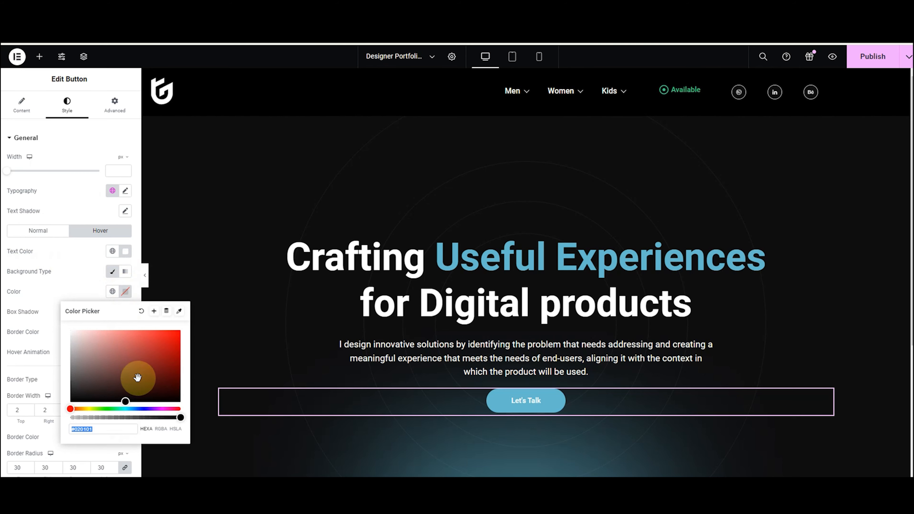
drag(180, 417, 42, 416)
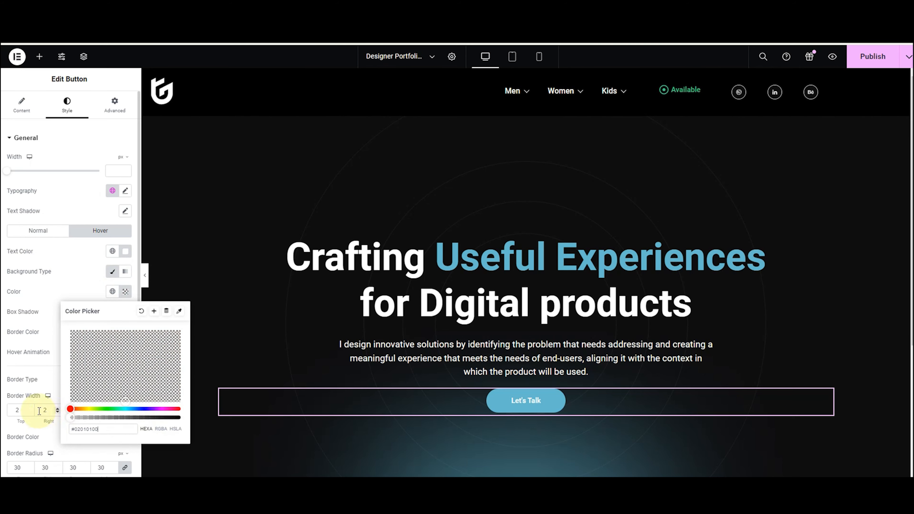
click(37, 291)
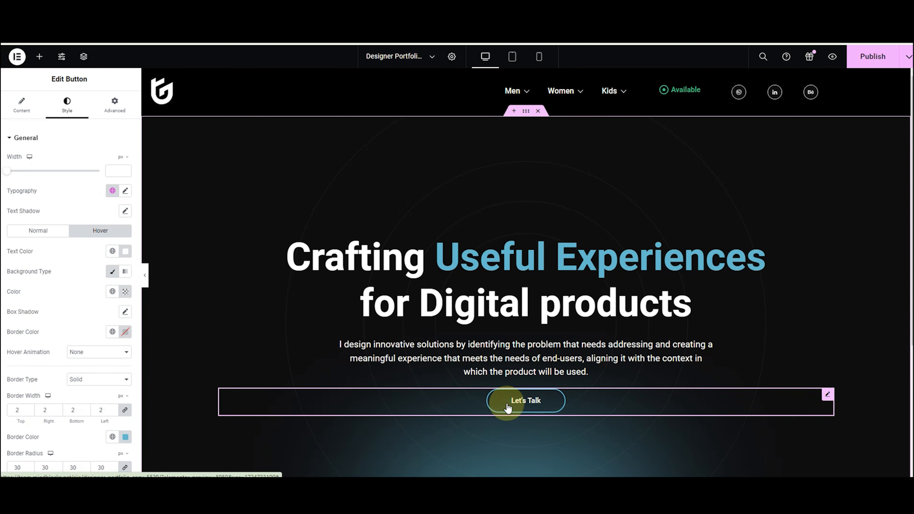
Preview the page with the editing panel hidden to check the hover effect.
click(145, 276)
scroll(145, 277, down, 1)
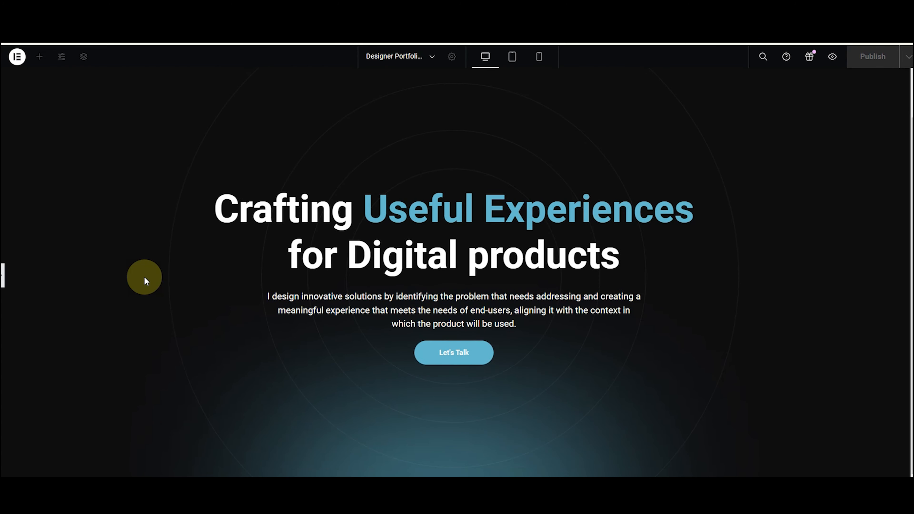
scroll(144, 277, up, 1)
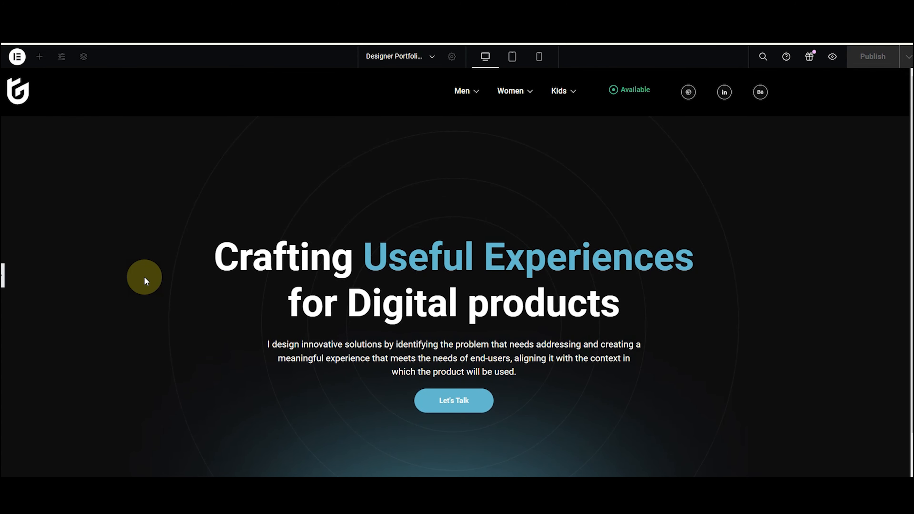
click(3, 275)
scroll(777, 82, down, 4)
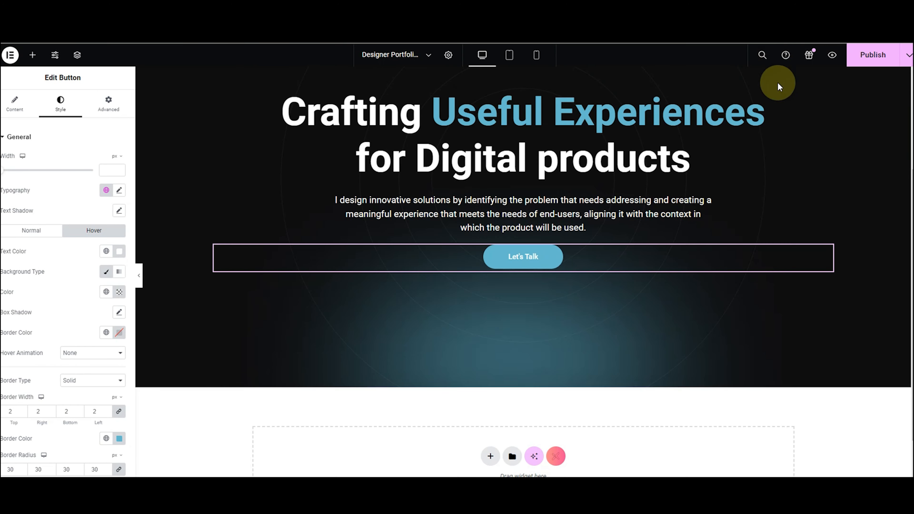
scroll(266, 332, down, 1)
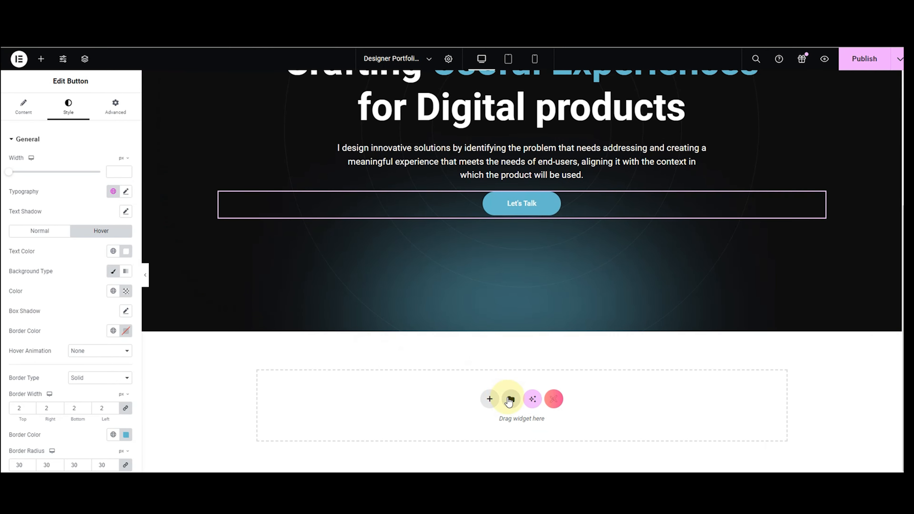
Add a flexbox container below the hero with a Text Editor reading 'Nice to meet you!'.
click(490, 424)
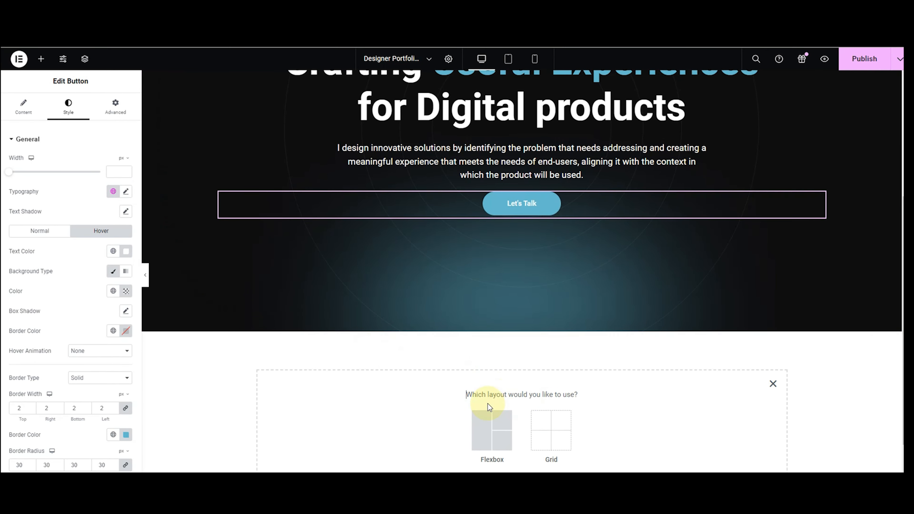
click(490, 420)
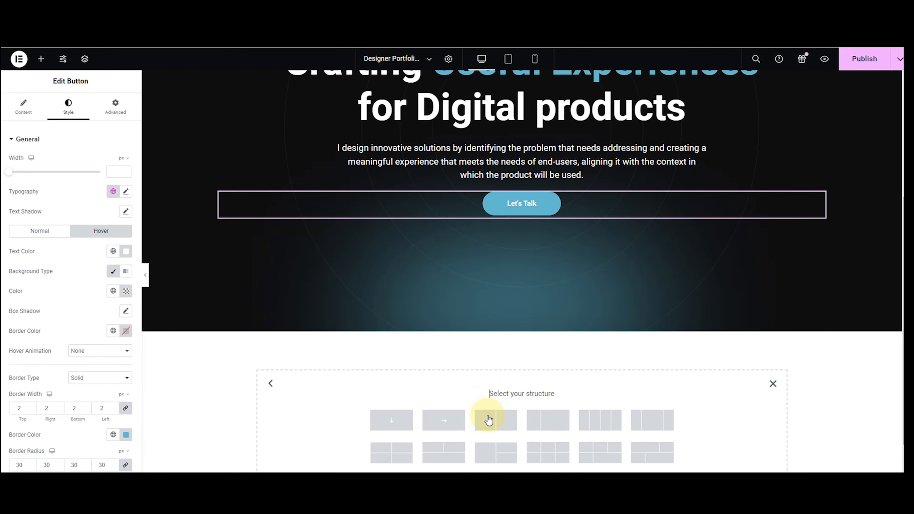
click(409, 426)
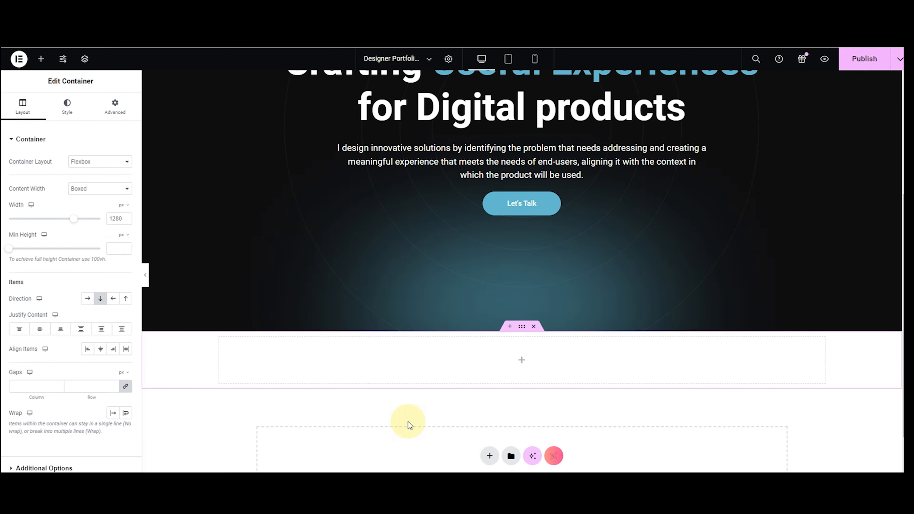
click(41, 59)
drag(29, 344, 366, 365)
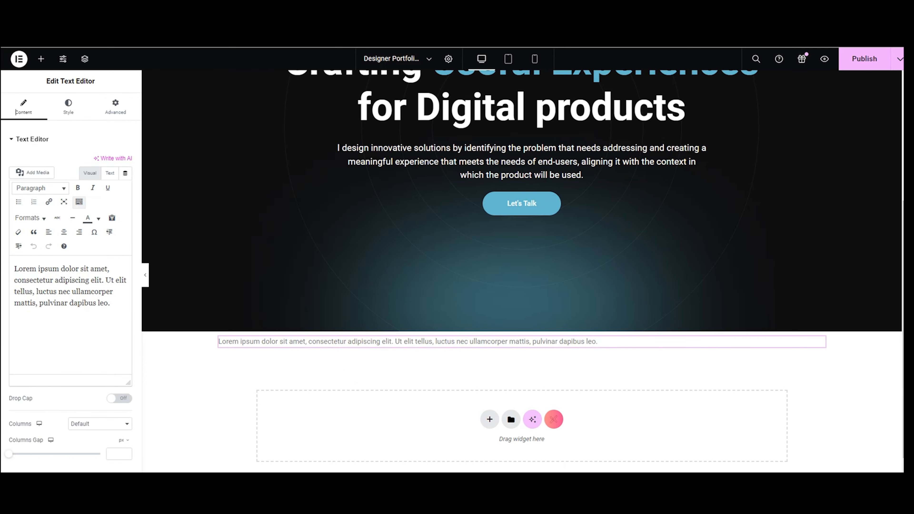
drag(110, 303, 9, 271)
key(BackSpace)
text(Nice to )
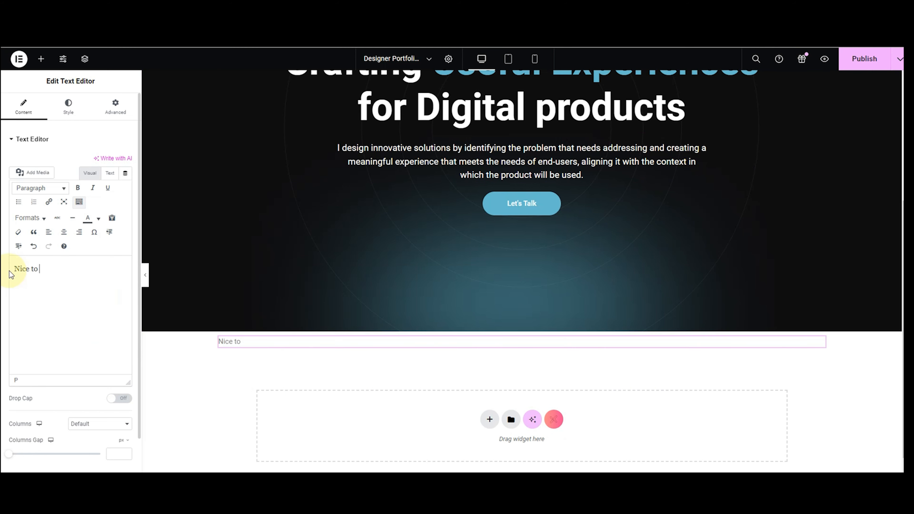
text(meet you!)
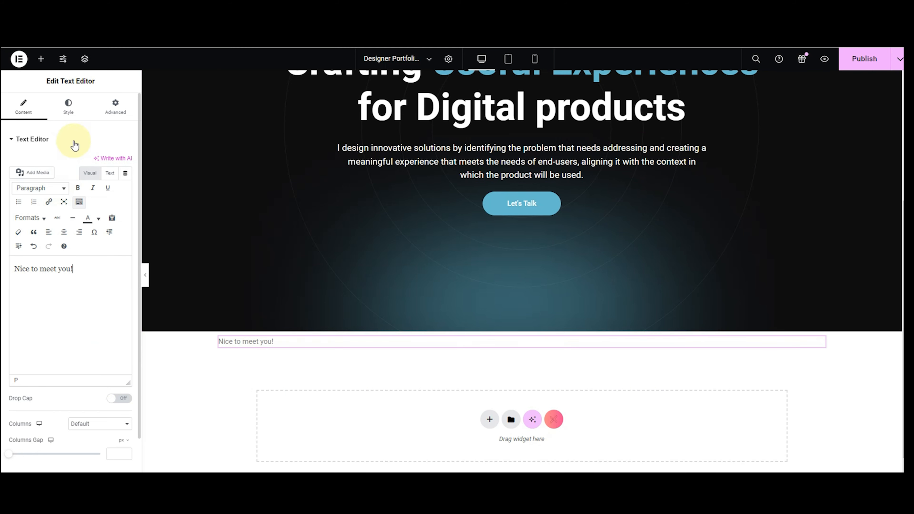
Set the text colour to #56657F.
click(71, 109)
click(126, 181)
click(76, 259)
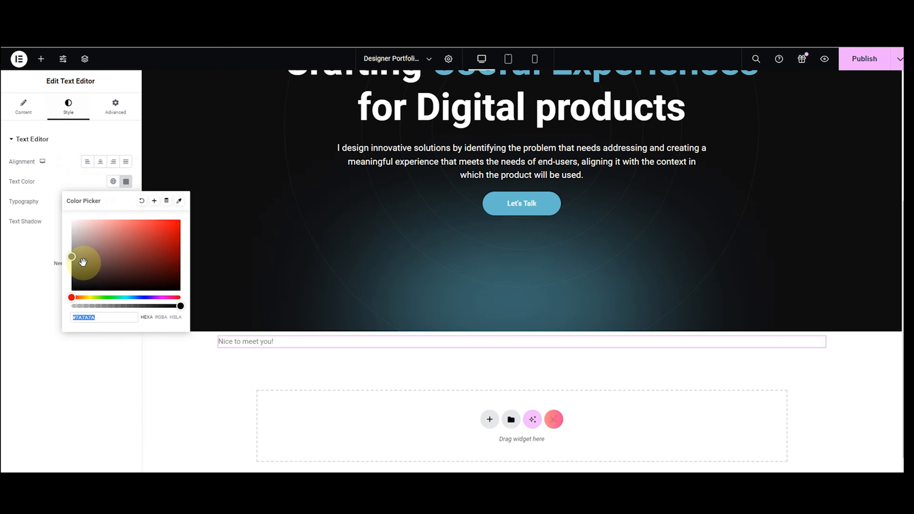
drag(93, 255, 85, 238)
drag(106, 315, 72, 313)
key(BackSpace)
text(#56657F)
Set the text's typography to Poppins at 19px.
click(126, 201)
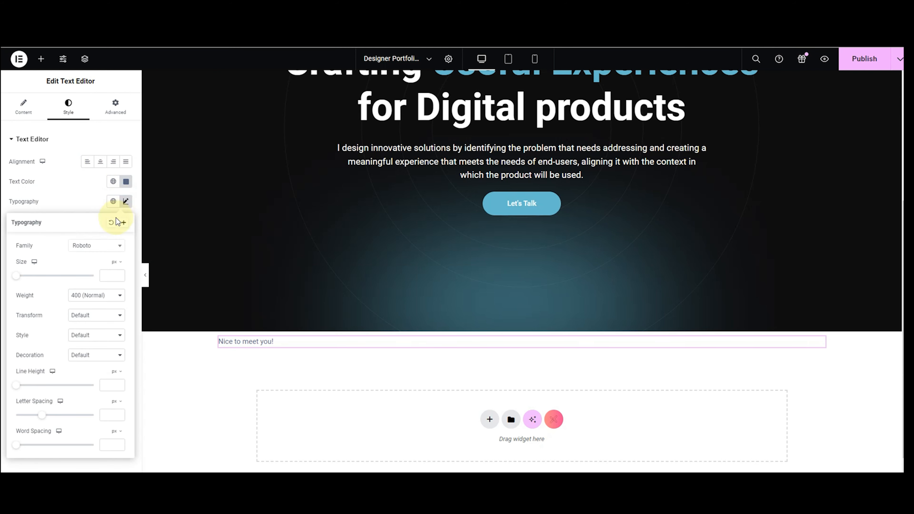
click(98, 248)
text(popp)
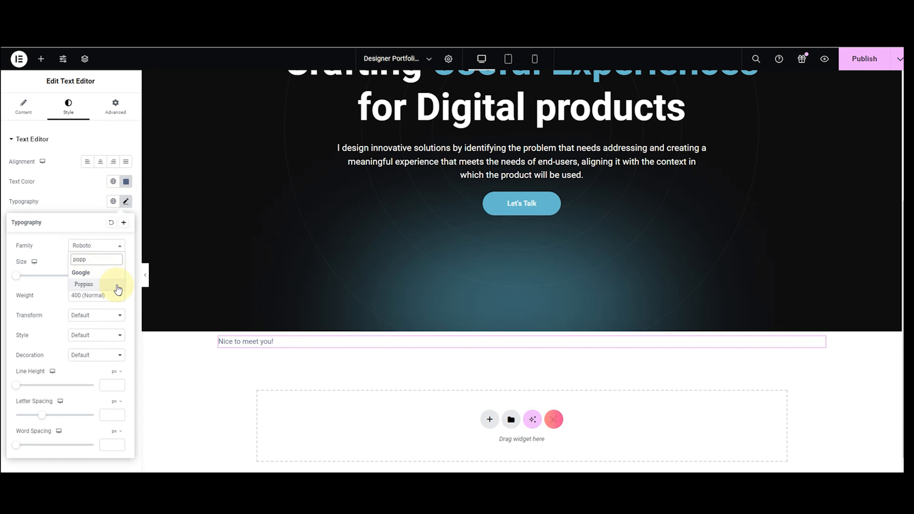
click(108, 284)
drag(19, 277, 25, 277)
click(109, 278)
key(Down)
key(Down)
key(Down)
key(Down)
key(Down)
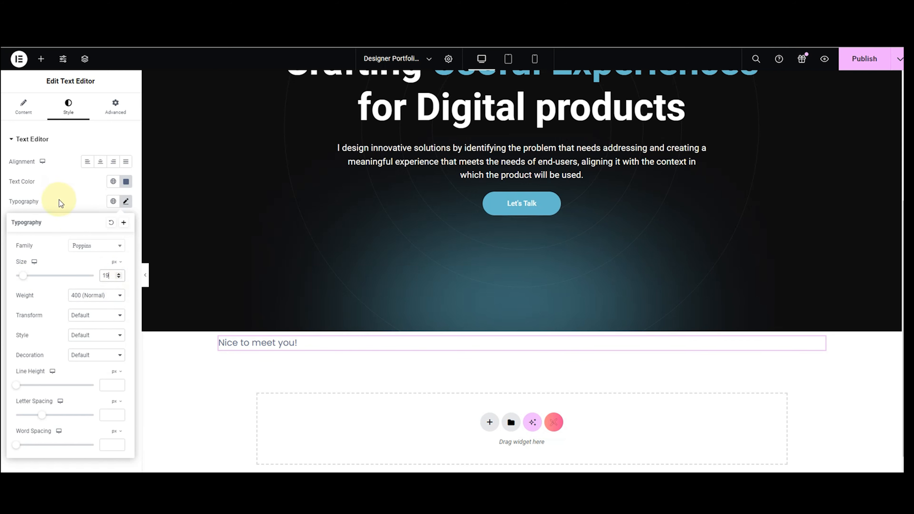
click(60, 206)
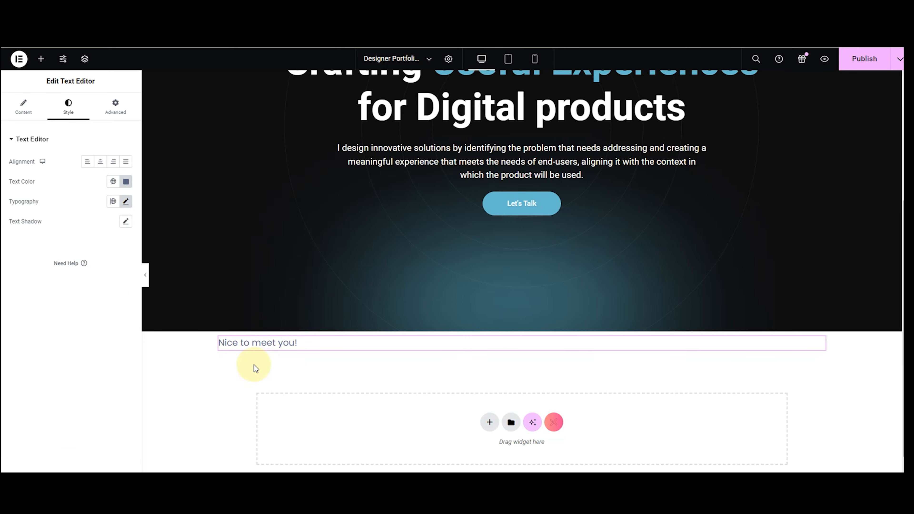
click(490, 422)
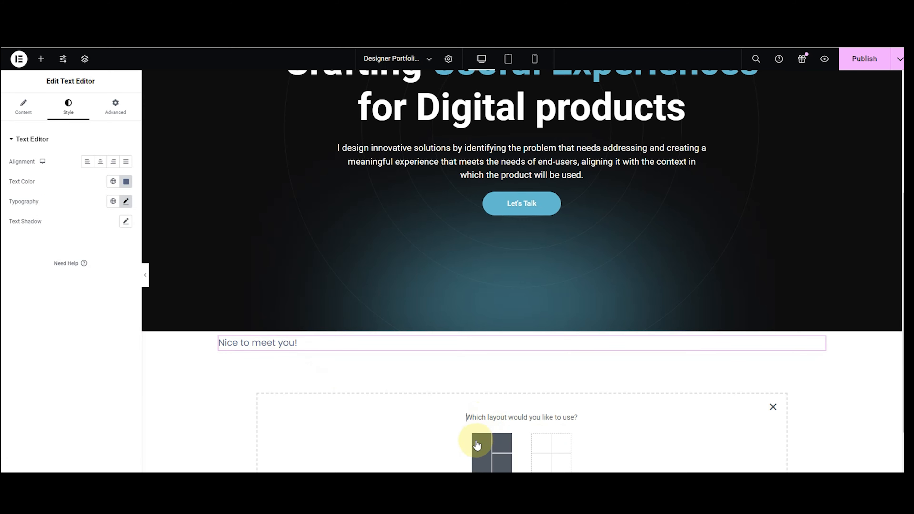
Add a flexbox row with two empty columns below 'Nice to meet you!'.
scroll(477, 445, down, 2)
click(477, 398)
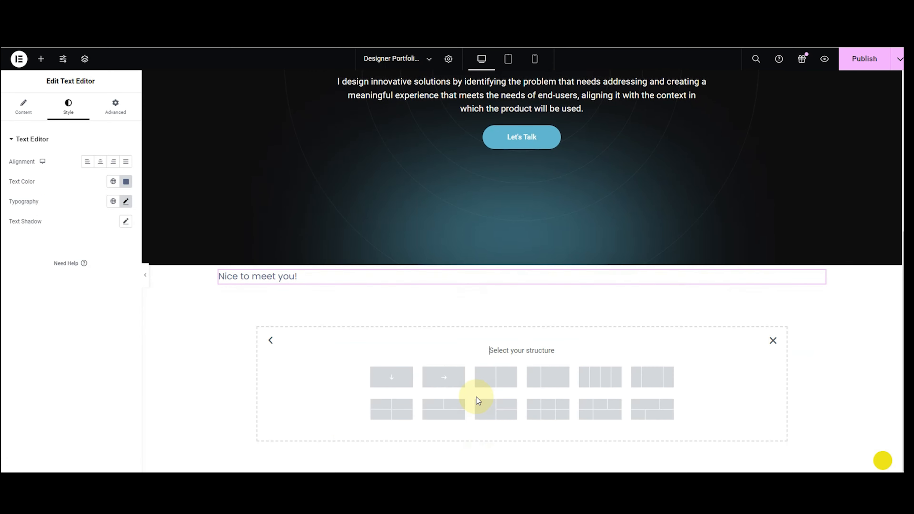
click(494, 387)
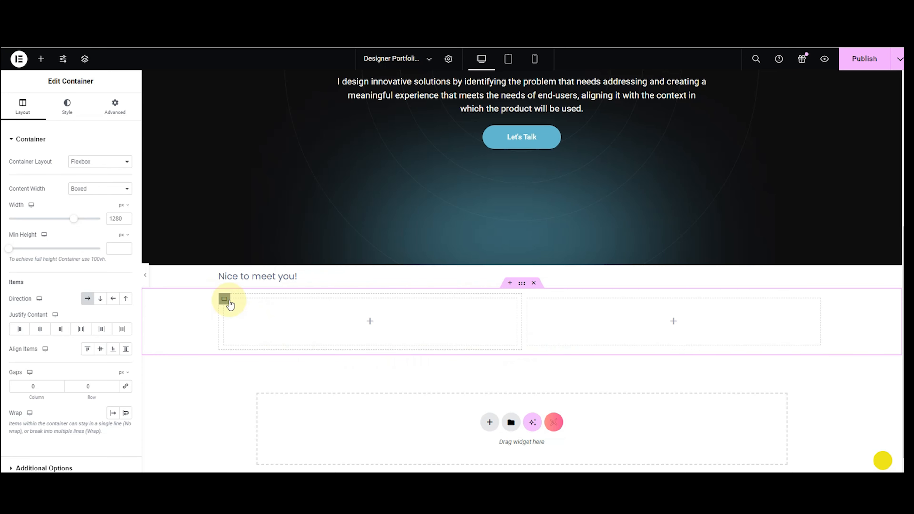
Resize the columns to 60% left and 40% right.
click(224, 299)
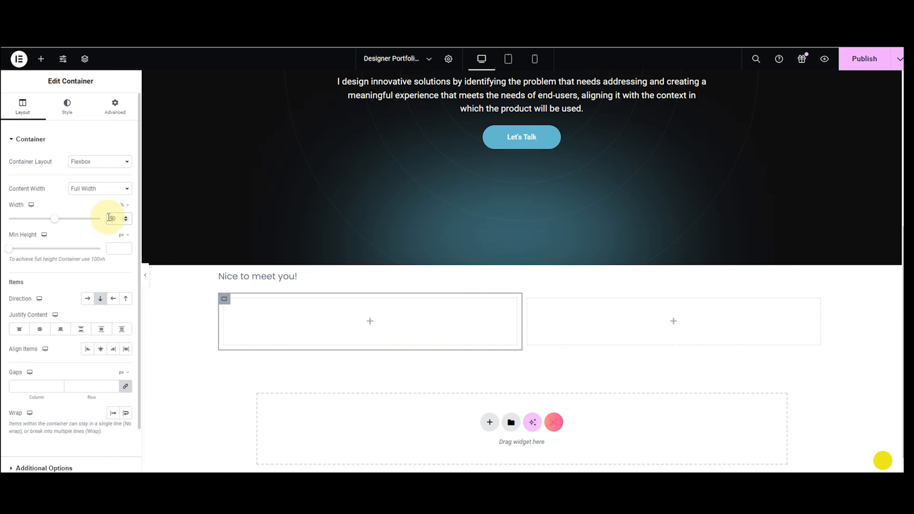
key(Delete)
text(5)
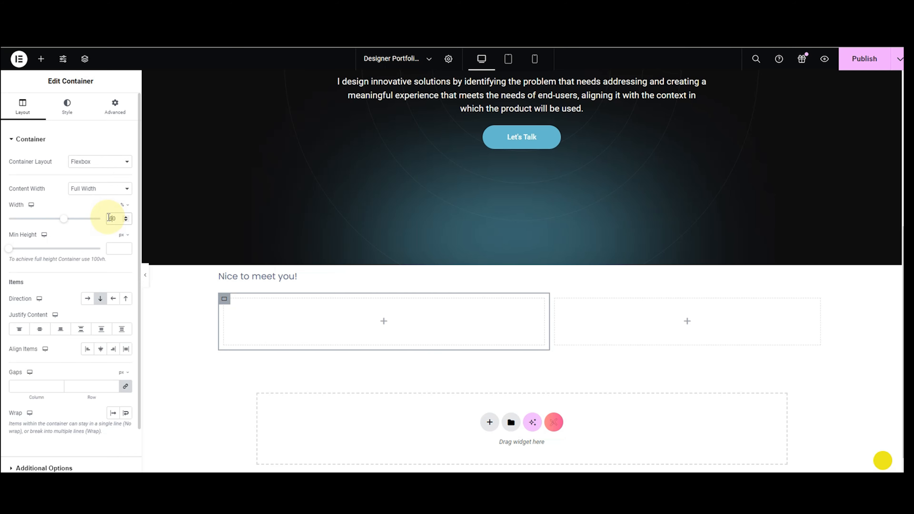
click(554, 302)
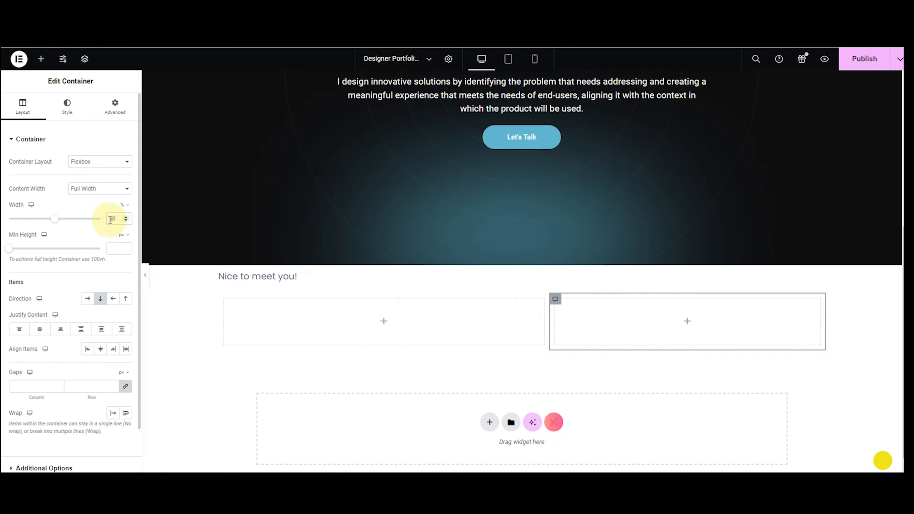
key(Delete)
text(4)
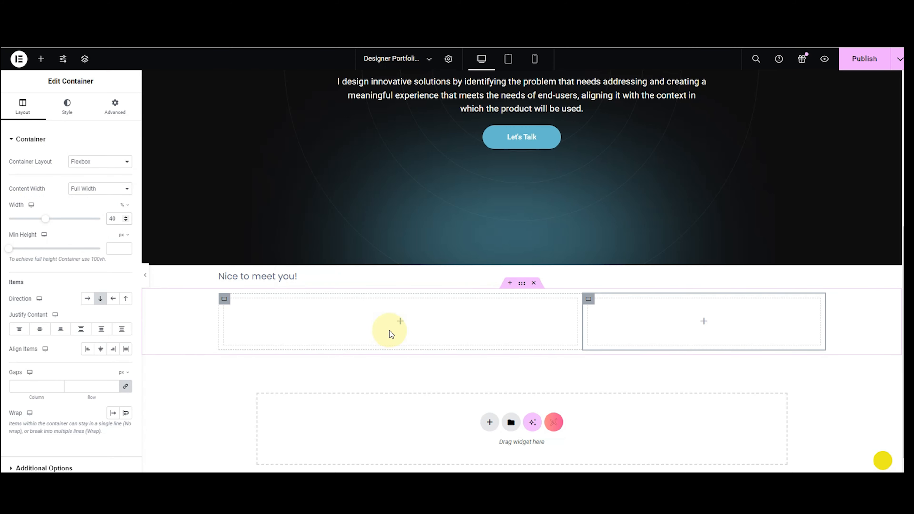
click(224, 299)
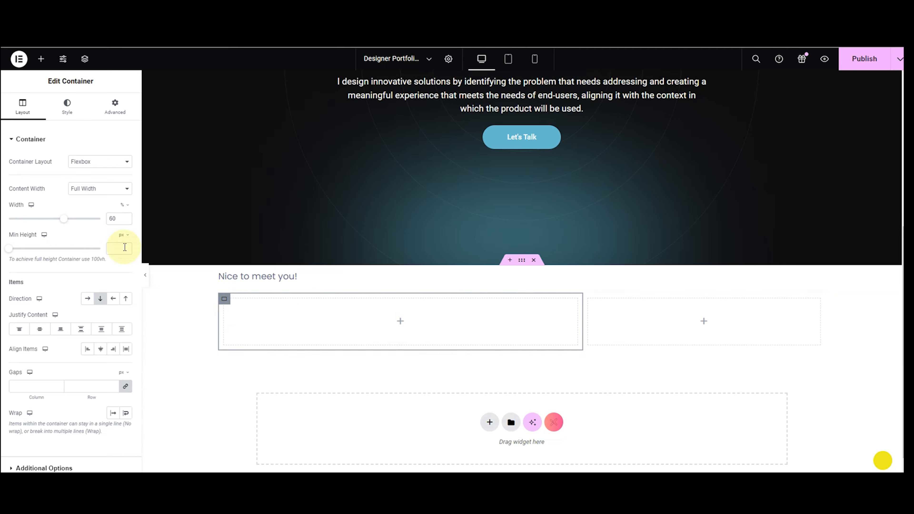
click(41, 59)
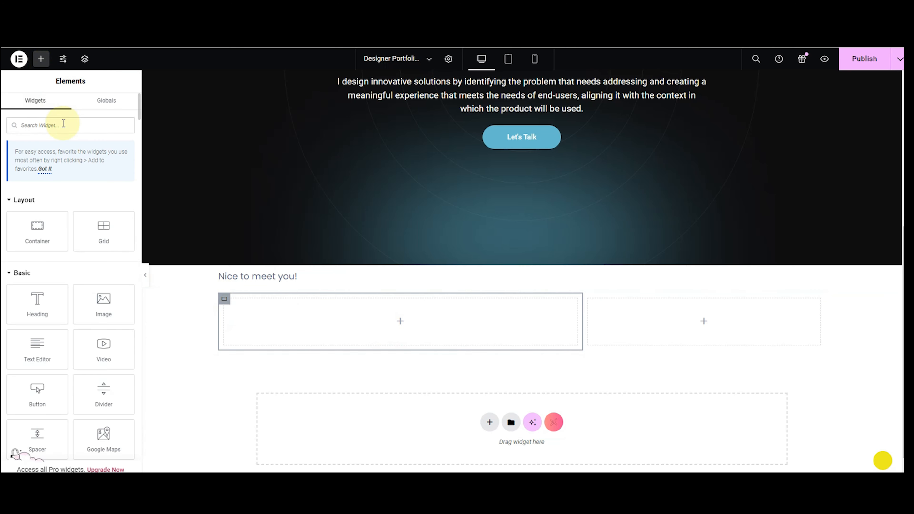
Put a Text Editor in the left column with the pasted startups paragraph in black.
text(text)
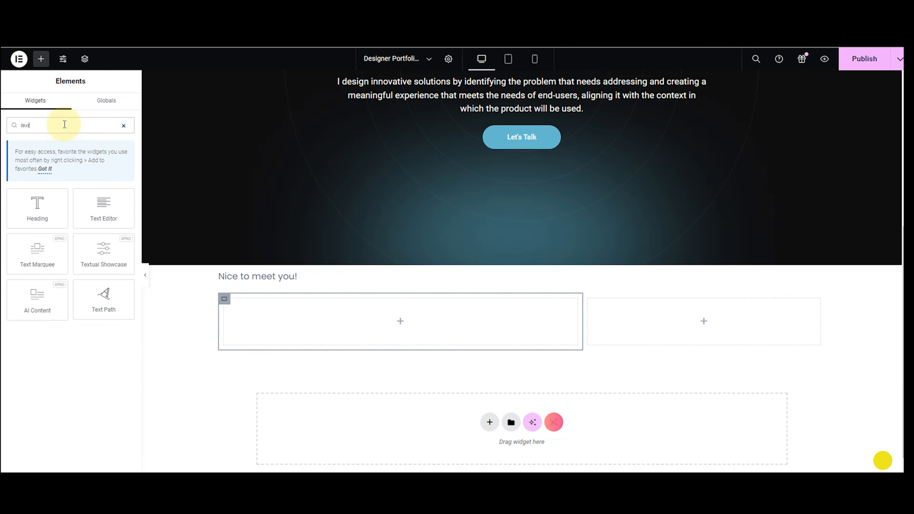
drag(86, 209, 337, 334)
drag(121, 310, 10, 263)
text(I assist startups in making valuable design decisions at every stage of the product life cycle, from introduction to the growth phase. My deep understanding of business needs at each step enables me to deliver the right solution more quickly, thereby accelerating innovation.)
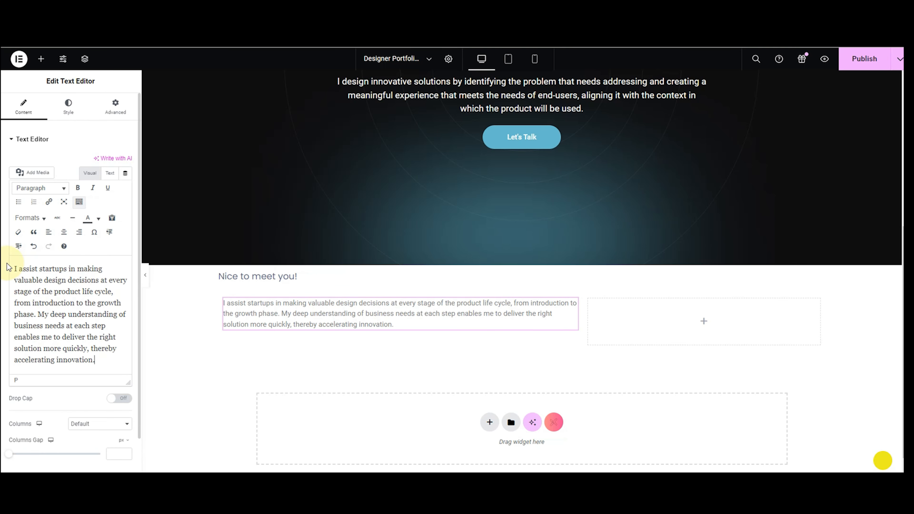
click(69, 119)
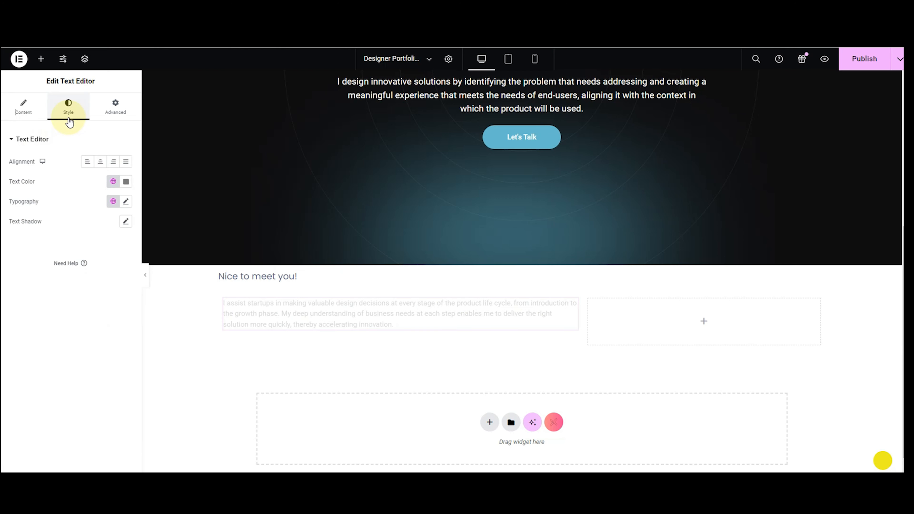
click(125, 181)
mouse_move(101, 241)
mouse_down()
mouse_move(73, 254)
mouse_move(69, 331)
mouse_up()
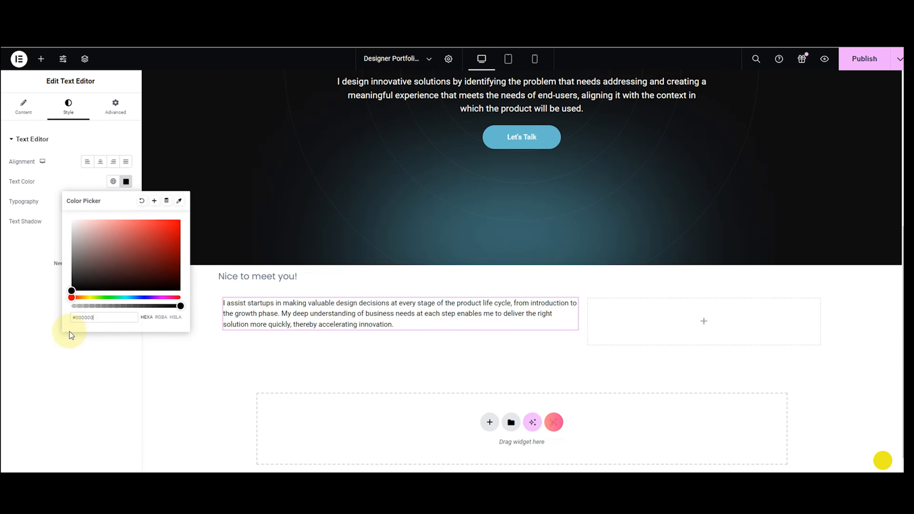
click(21, 247)
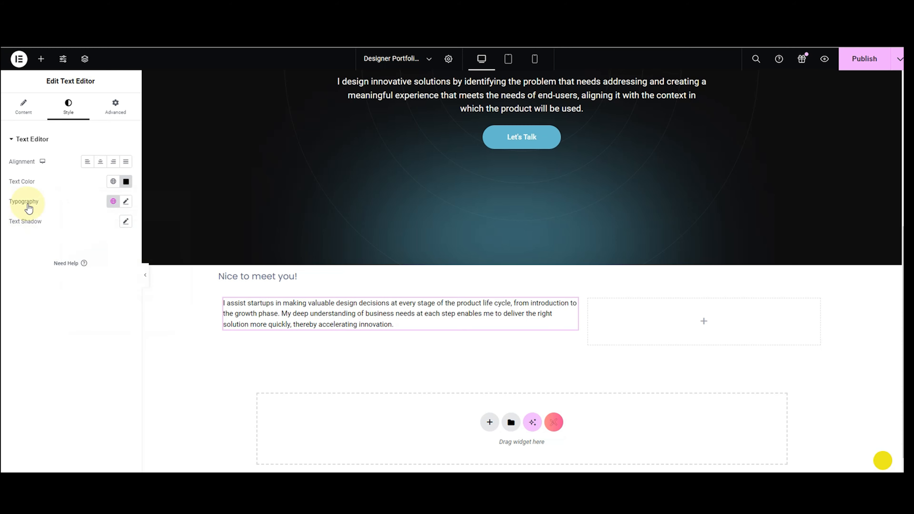
Set the startups paragraph to Poppins 30px and add a Text Editor to the right column.
click(126, 202)
click(106, 246)
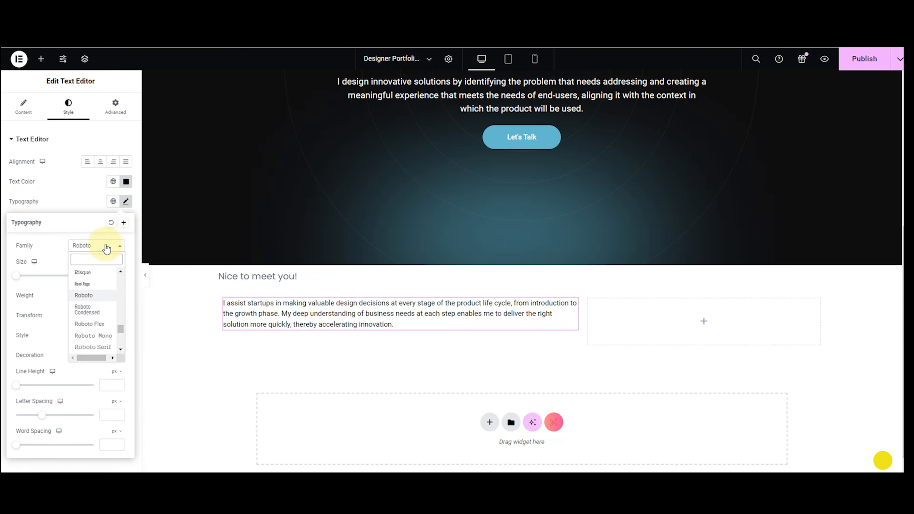
text(popp)
key(Return)
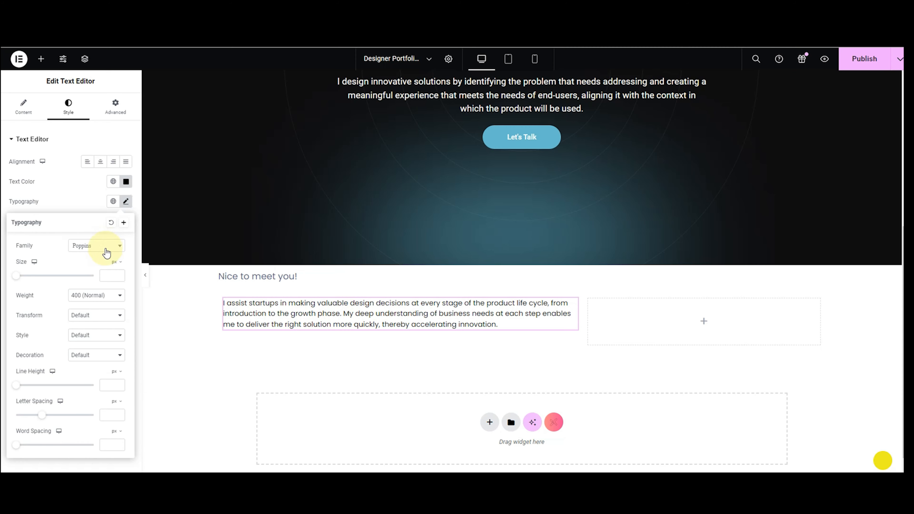
click(105, 276)
text(30)
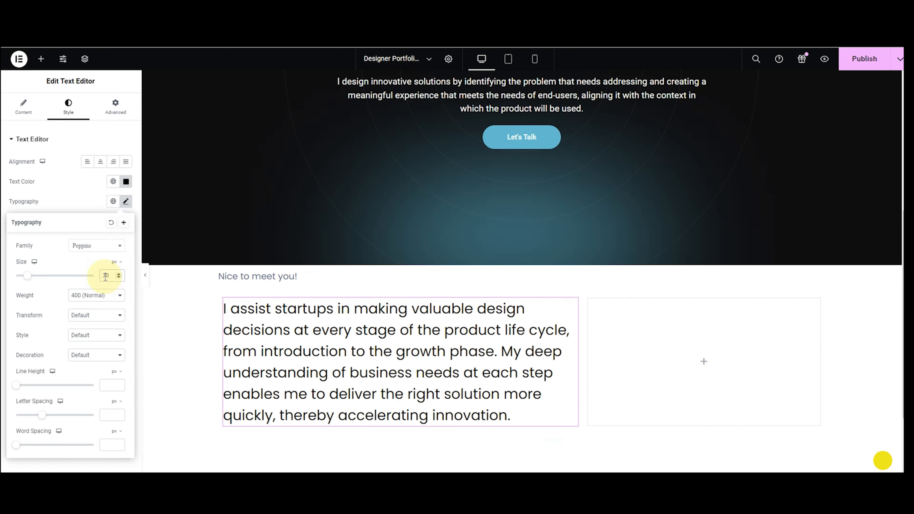
key(BackSpace)
key(BackSpace)
text(40)
key(BackSpace)
key(BackSpace)
text(30)
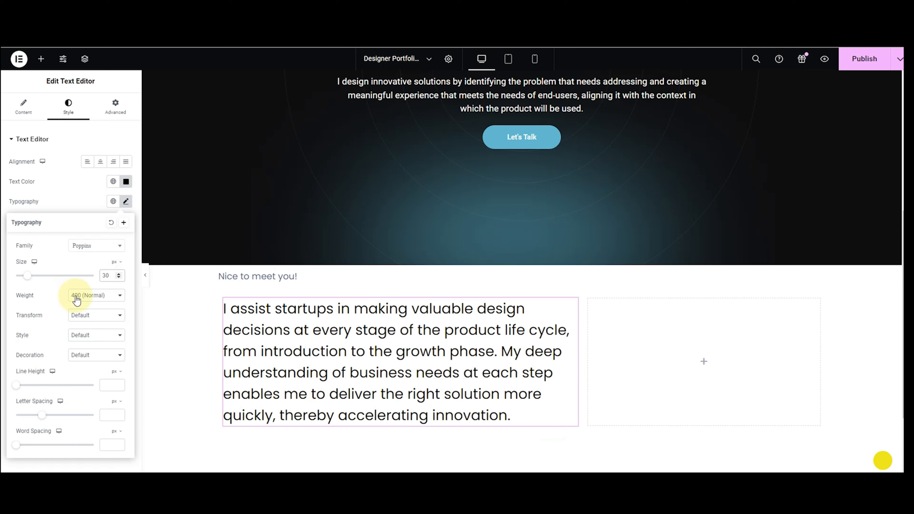
click(43, 202)
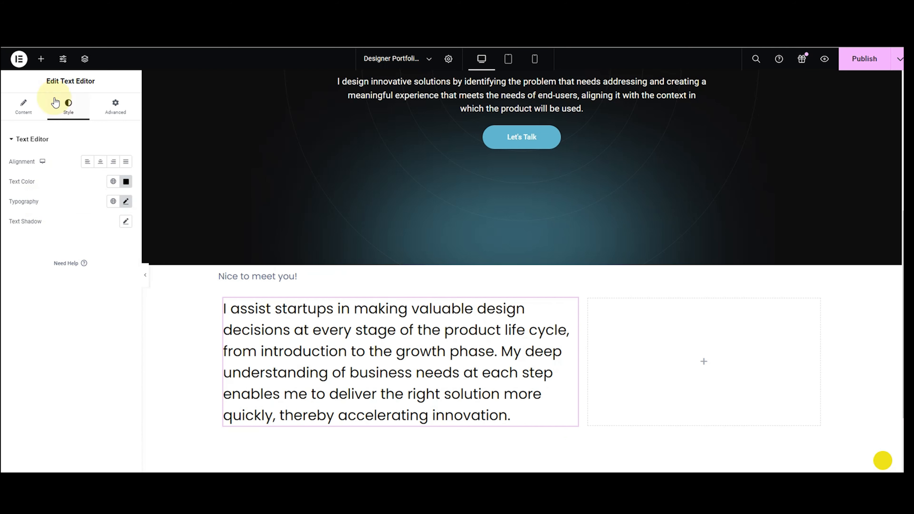
click(41, 59)
drag(24, 356, 629, 351)
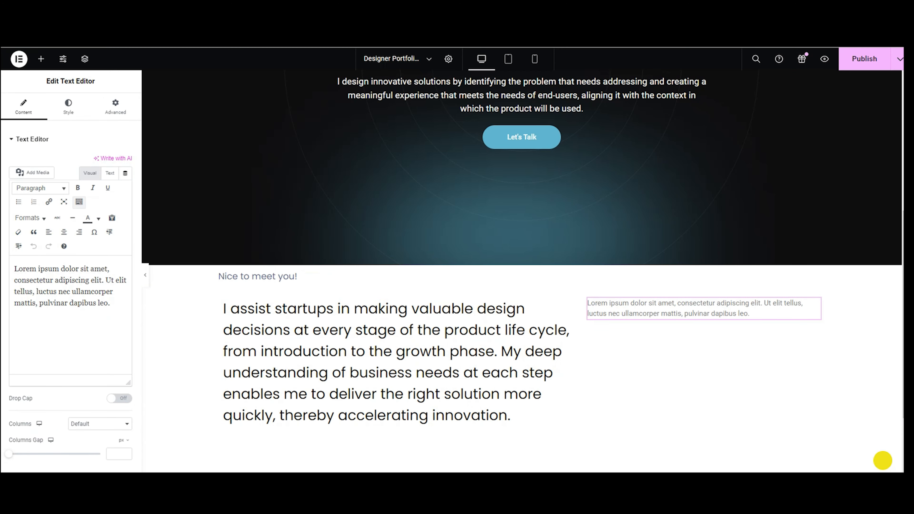
Paste the product design paragraph into the right column and colour it #56657F.
triple_click(102, 303)
text(My concept of exceptional product design involves a user-centered approach that aligns with business needs and incorporates a strong, compelling visual language.)
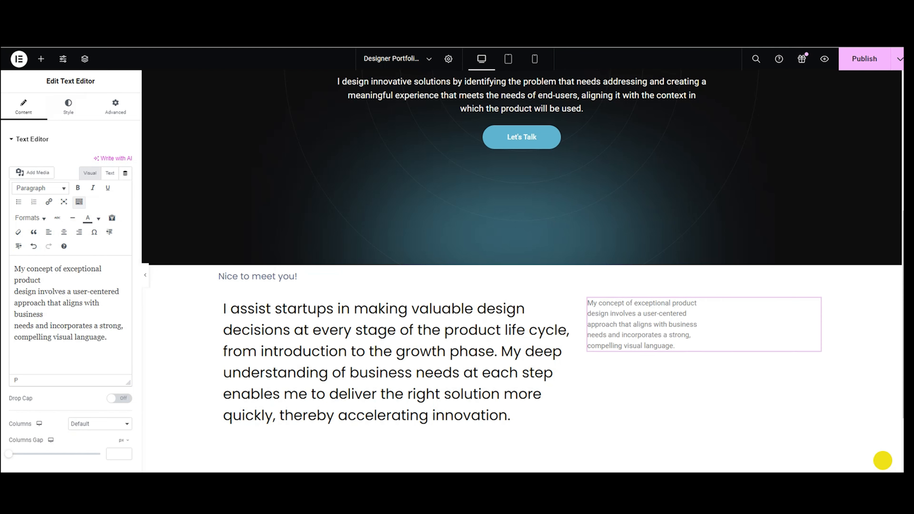
click(69, 107)
click(126, 181)
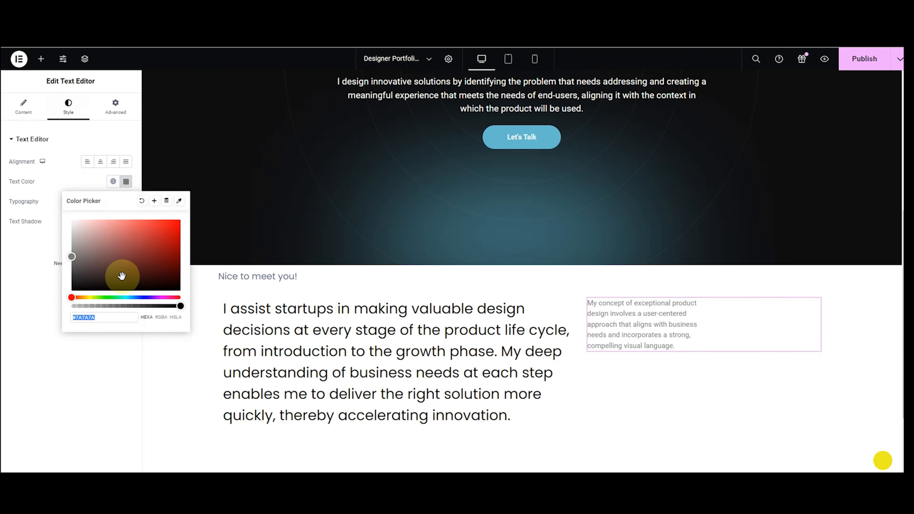
text(#56657F)
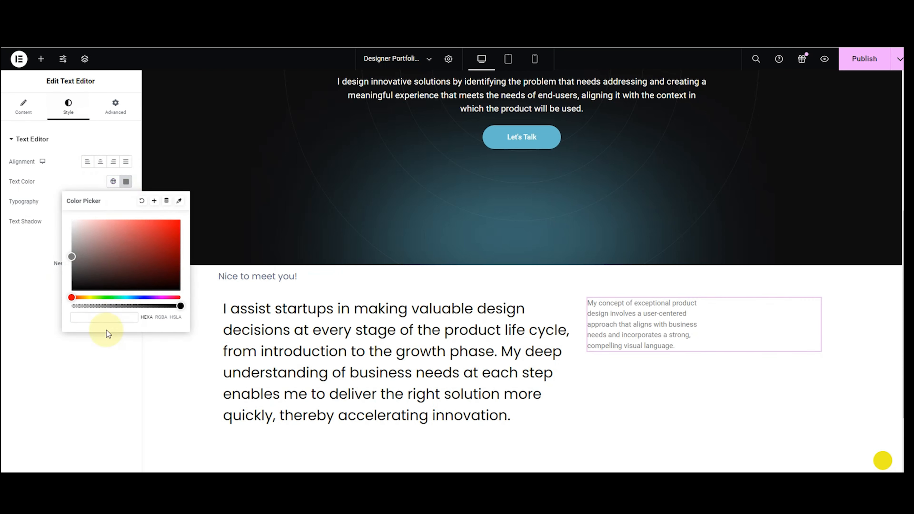
click(31, 208)
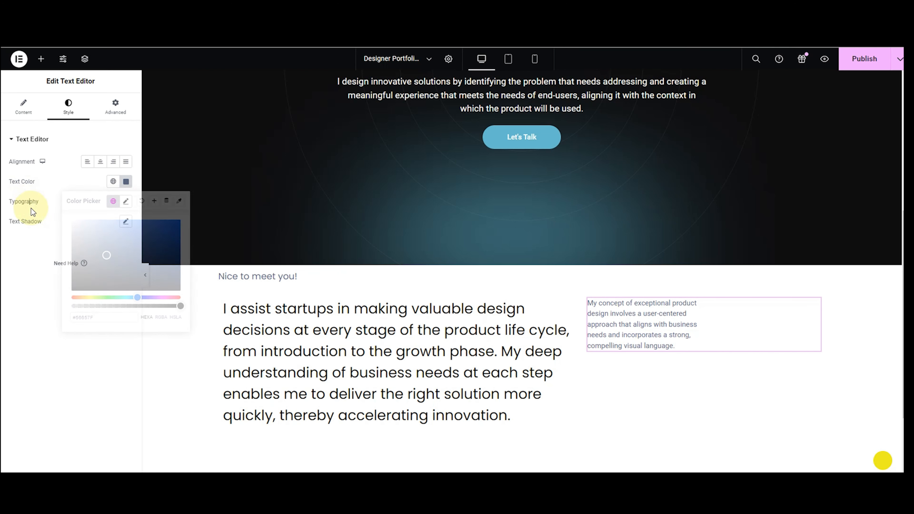
Set the product design paragraph's typography to Inter at 20px.
click(126, 202)
click(96, 246)
text(inter)
key(Return)
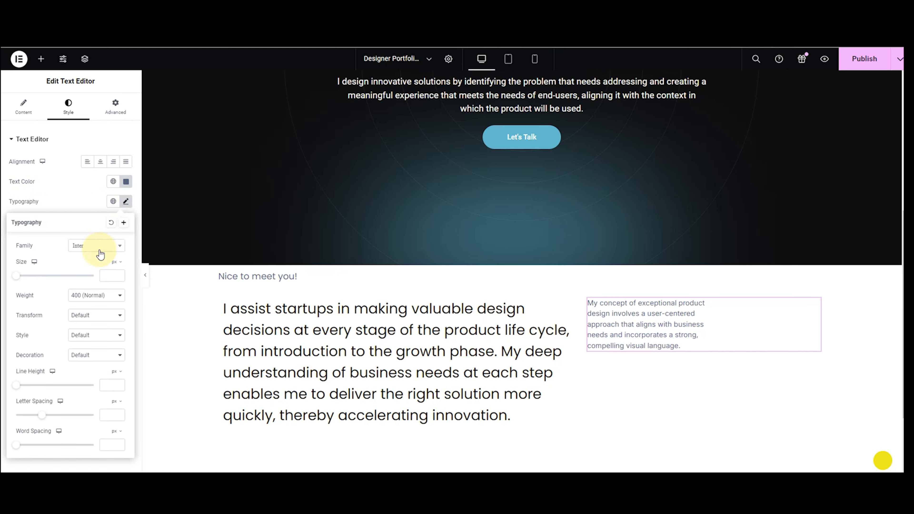
text(30)
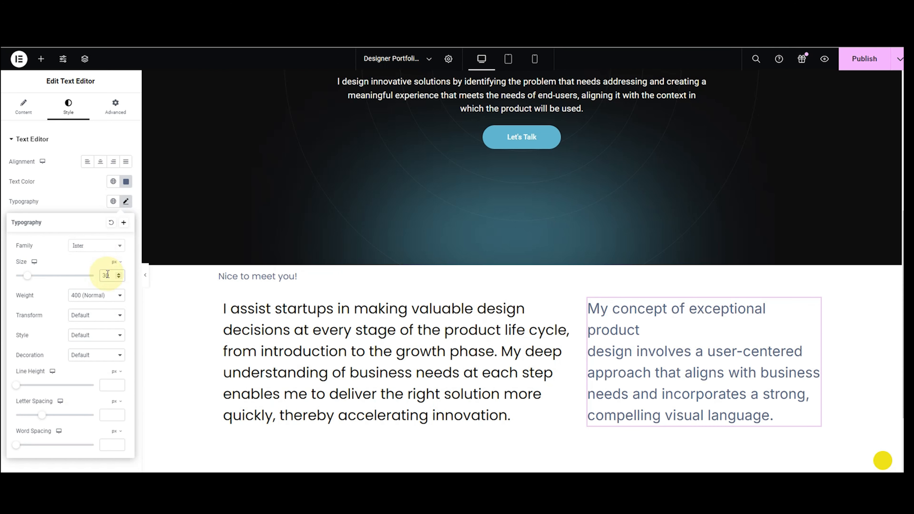
key(BackSpace)
key(BackSpace)
text(20)
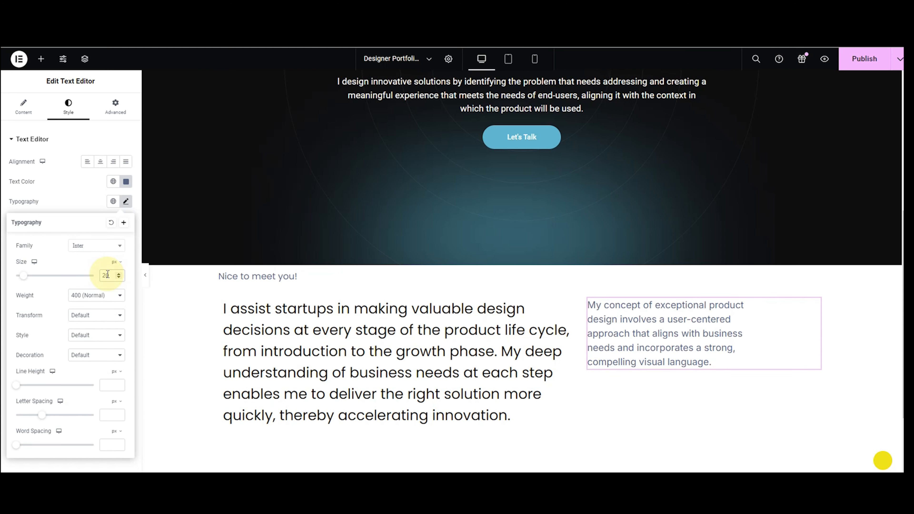
click(88, 199)
click(40, 58)
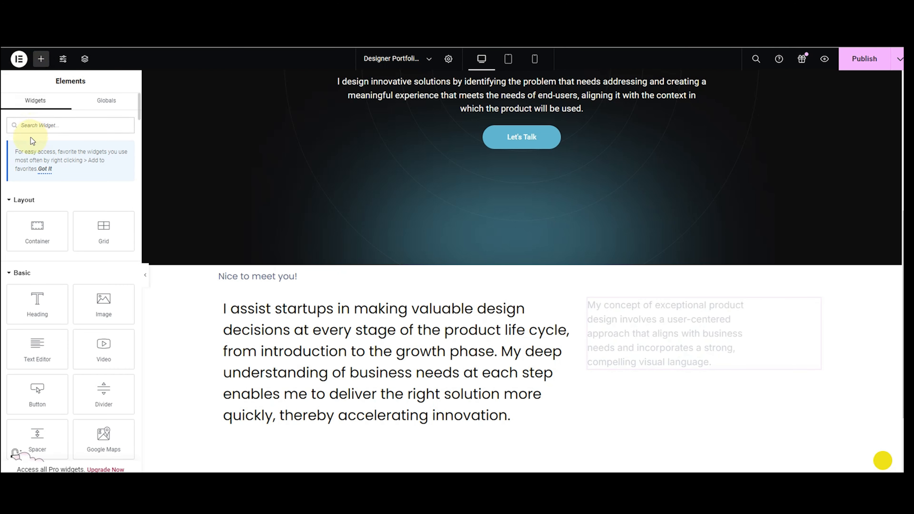
Add a Button labelled 'About Me' under the right paragraph, aligned Center.
text(bu)
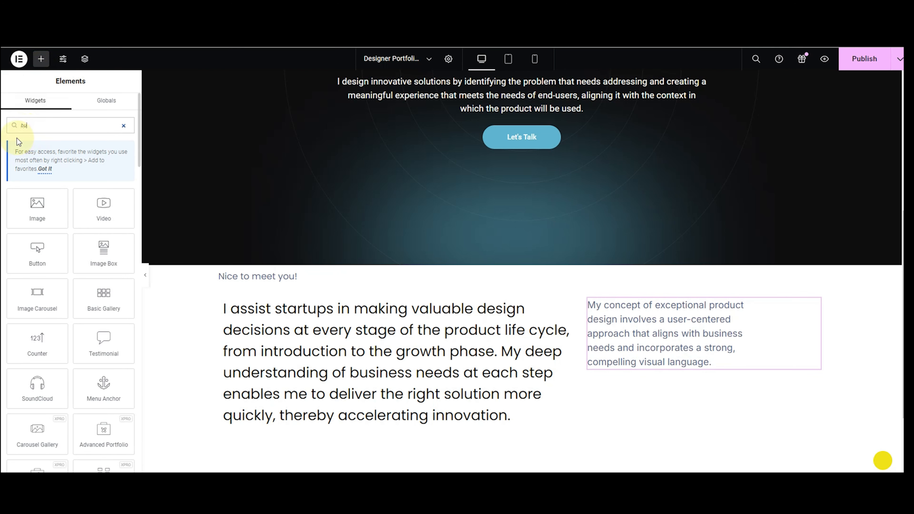
text(tt)
drag(85, 265, 688, 364)
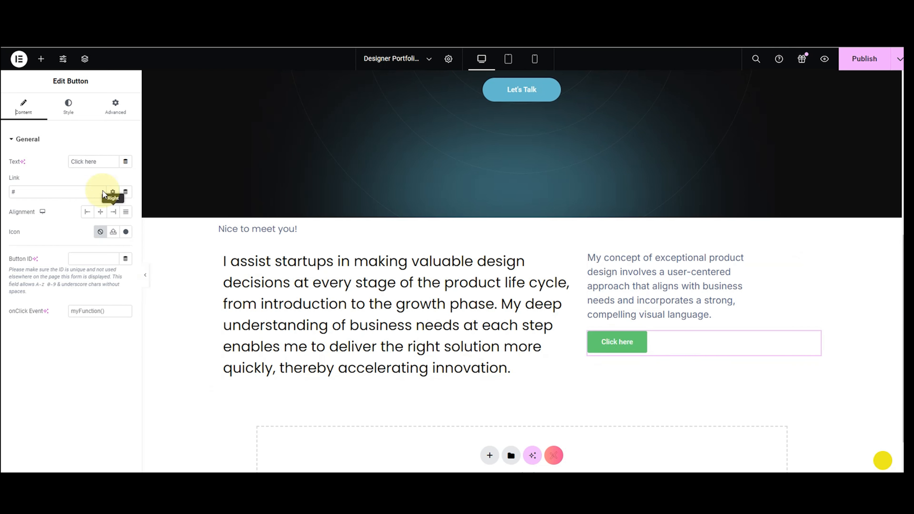
drag(98, 163, 74, 172)
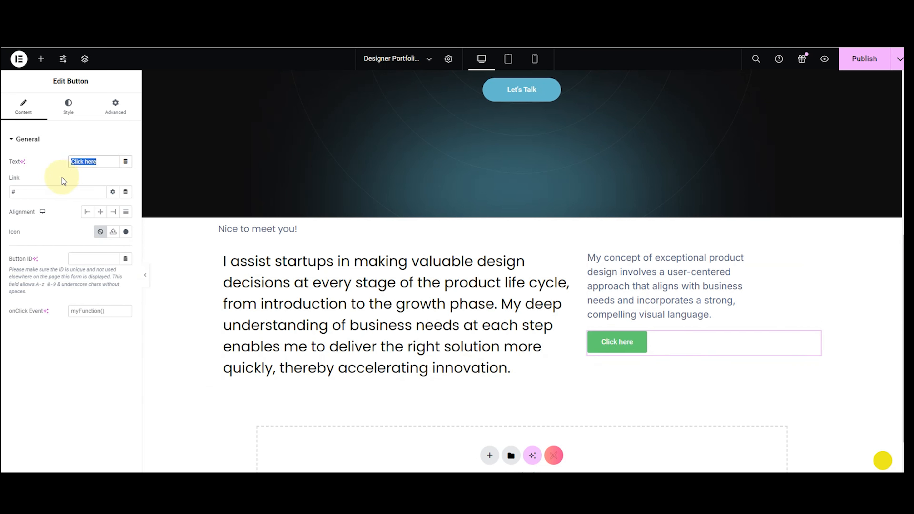
key(BackSpace)
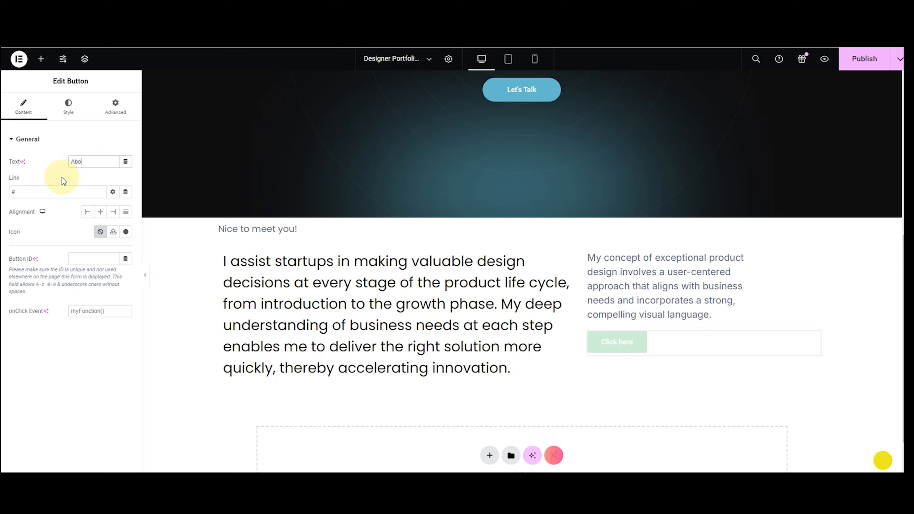
text(About Me)
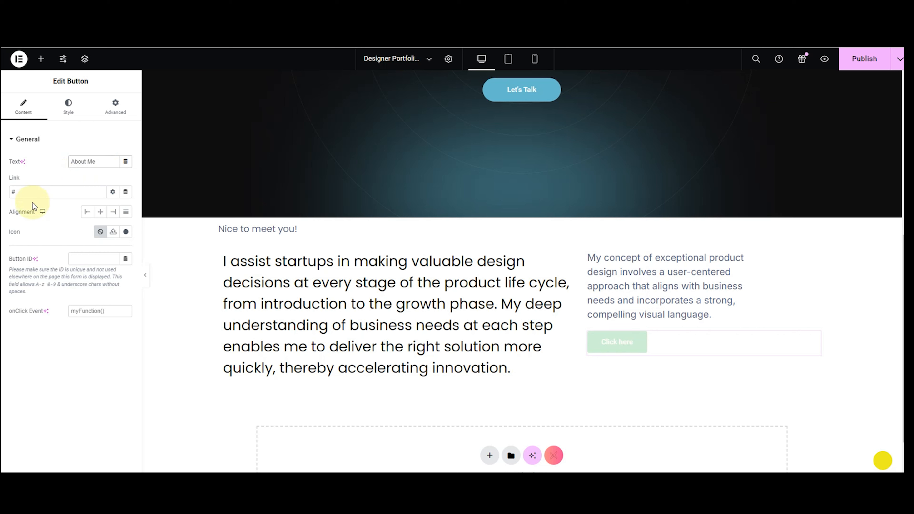
click(101, 212)
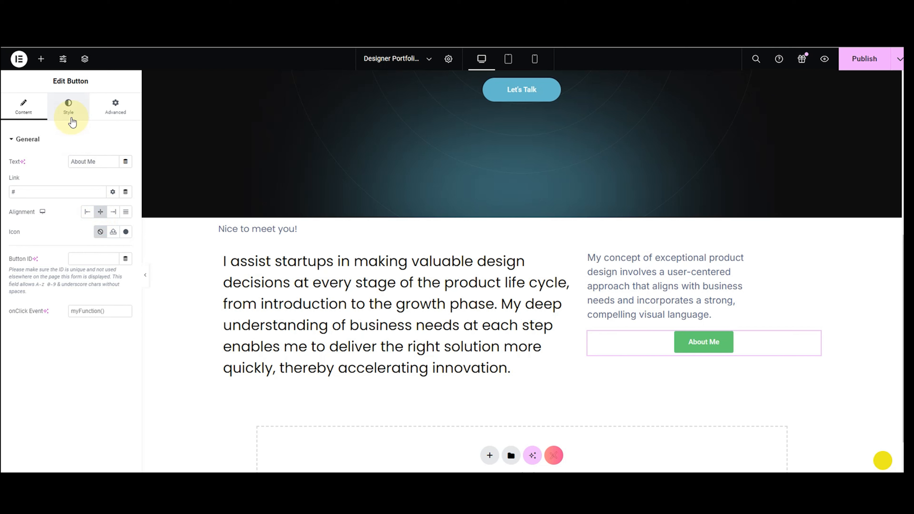
click(71, 108)
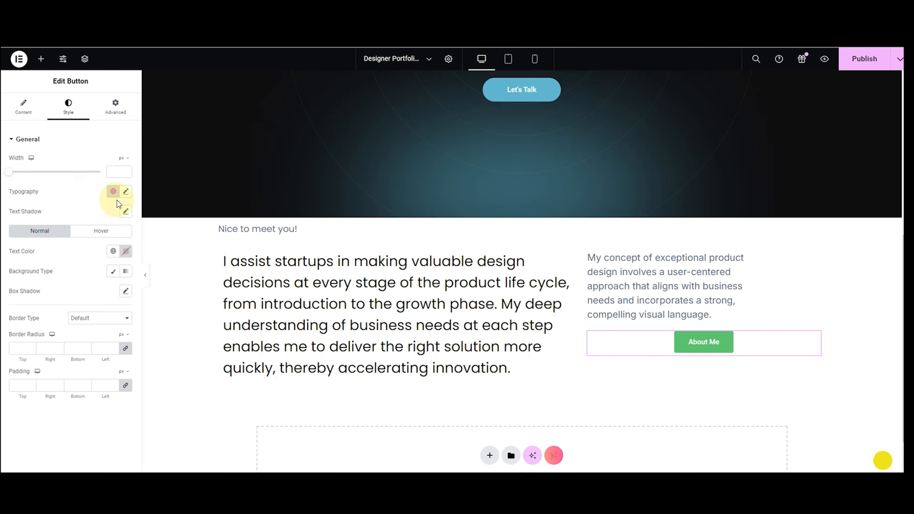
Set the About Me button typography to Inter, size 20, weight 400 (Normal).
click(125, 194)
click(104, 236)
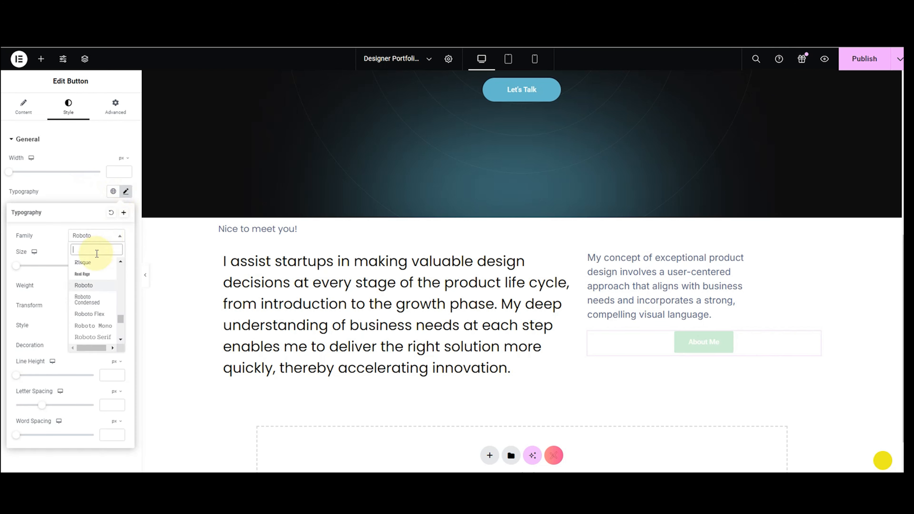
text(inter)
click(84, 262)
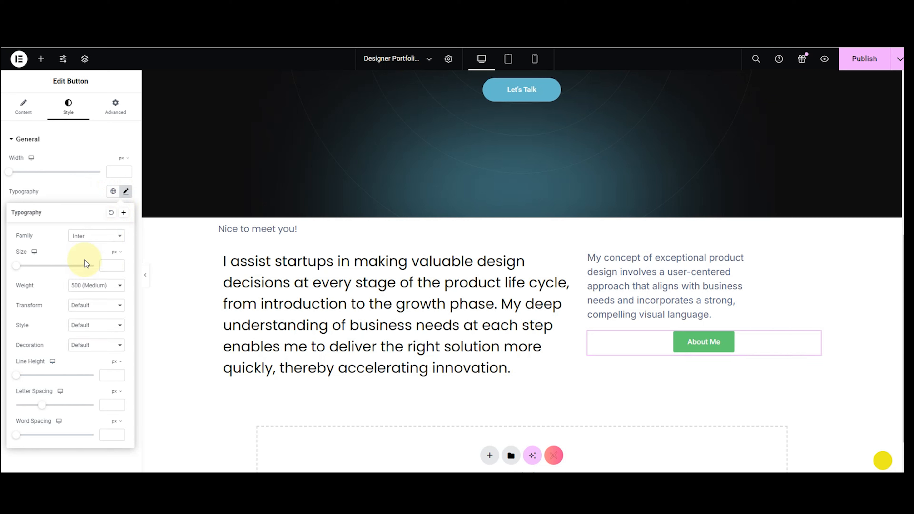
click(108, 265)
text(20)
click(97, 285)
click(84, 317)
click(53, 201)
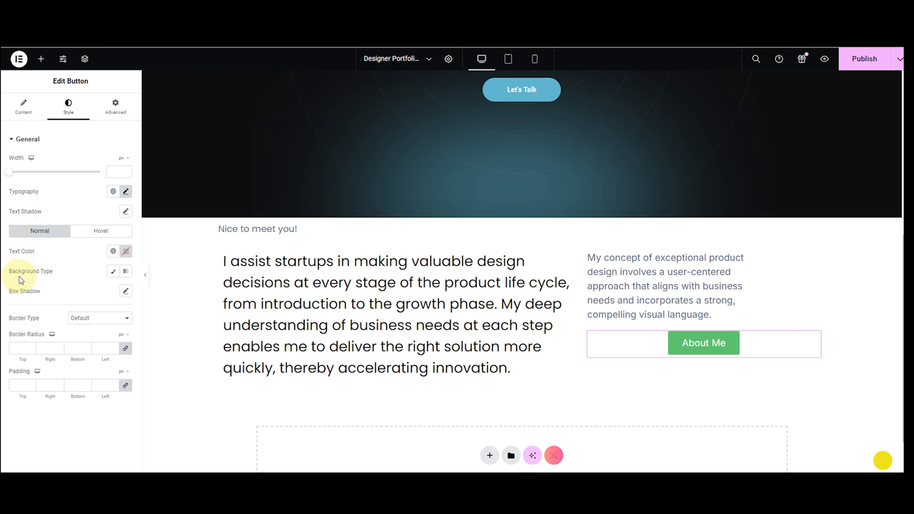
Give the About Me button a Classic #000000 background and a border radius of 100.
click(113, 280)
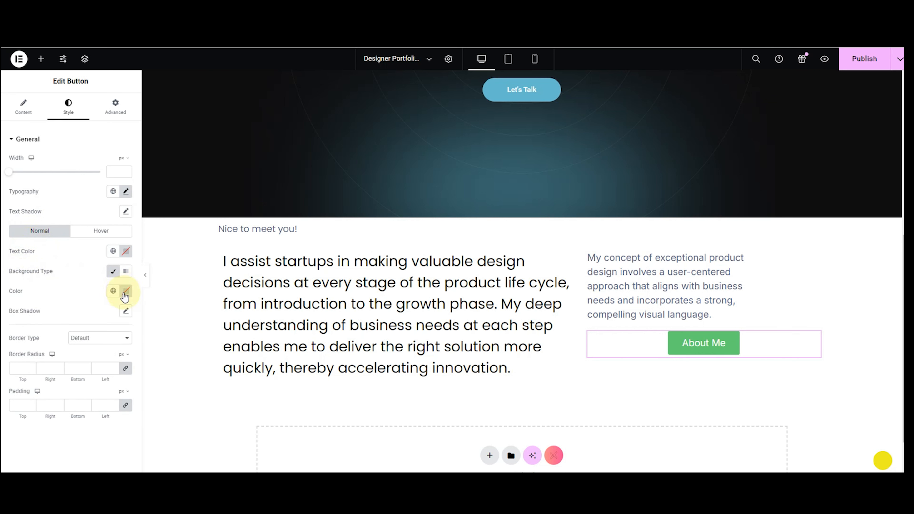
click(126, 291)
click(127, 400)
drag(127, 400, 128, 421)
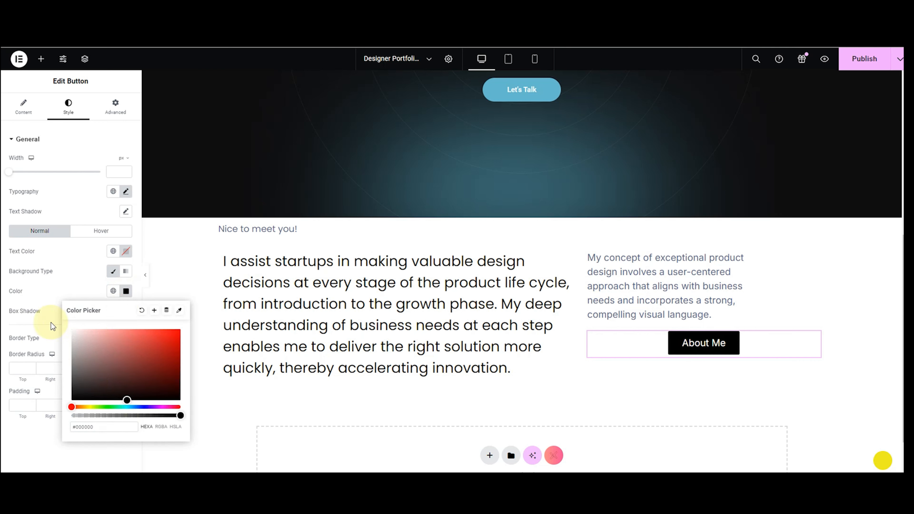
click(30, 278)
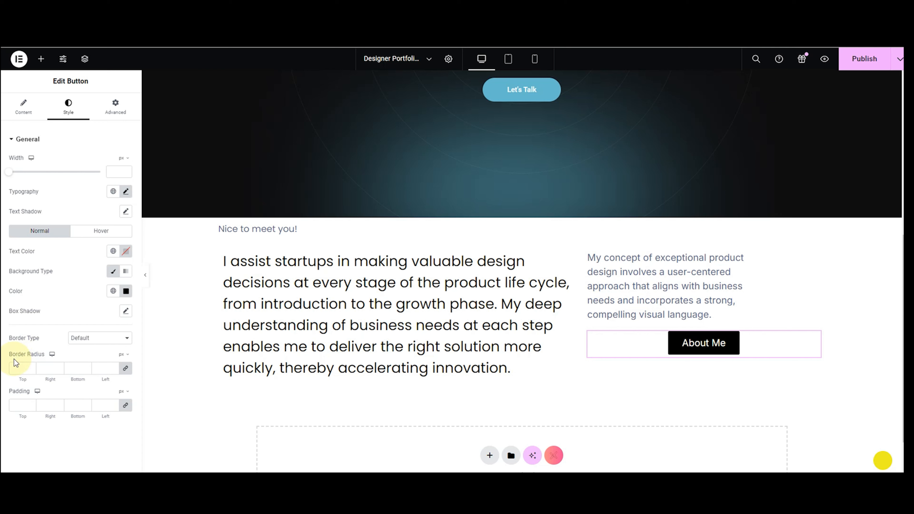
click(19, 368)
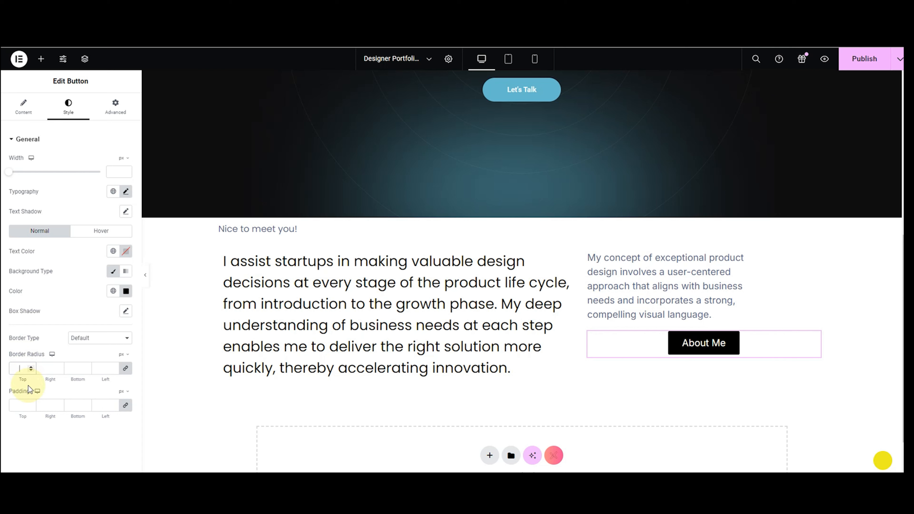
text(100)
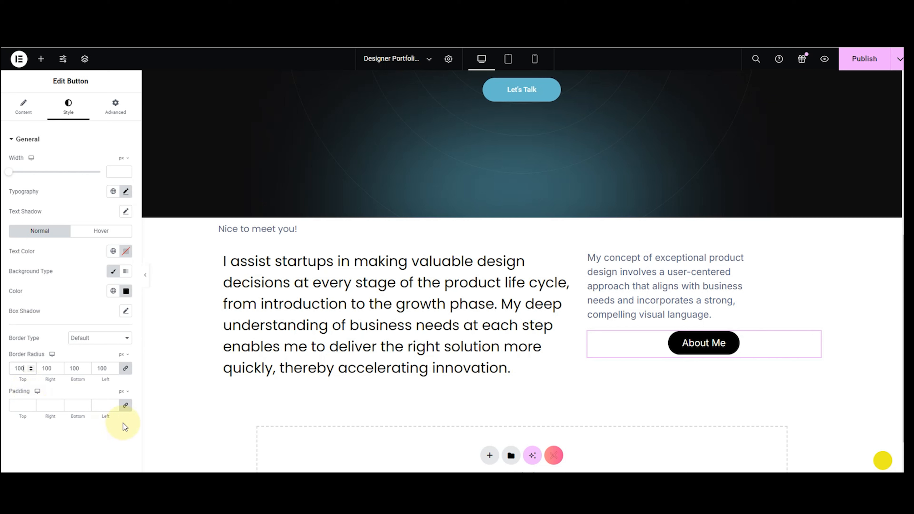
Unlink the About Me button's padding and enter 85 top/bottom, 50 right/left.
click(126, 406)
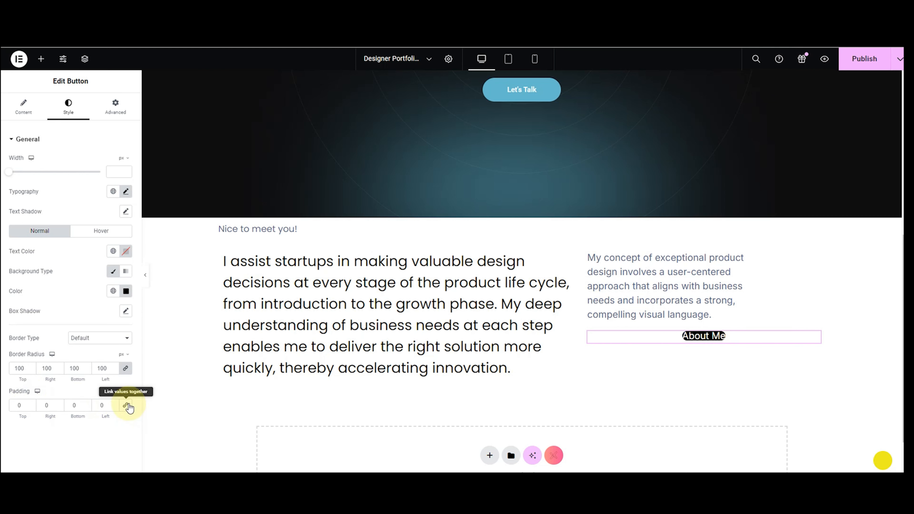
click(15, 406)
text(90)
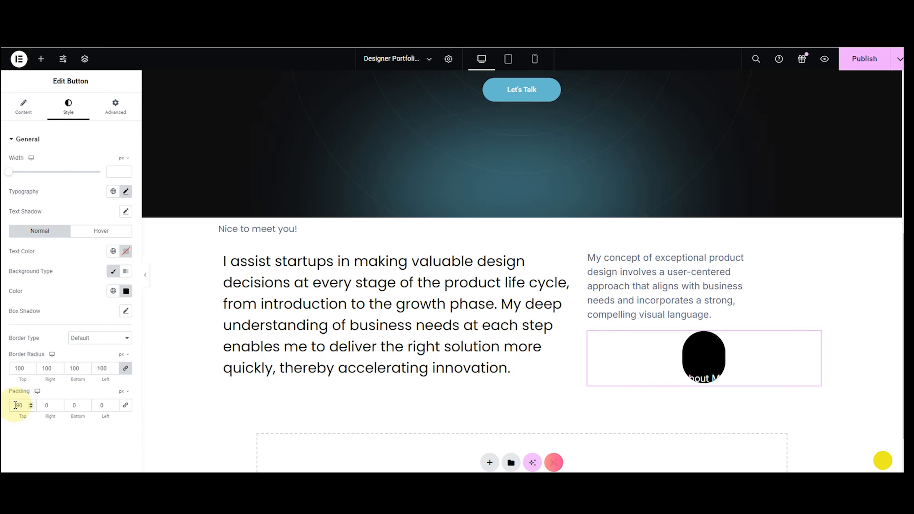
key(BackSpace)
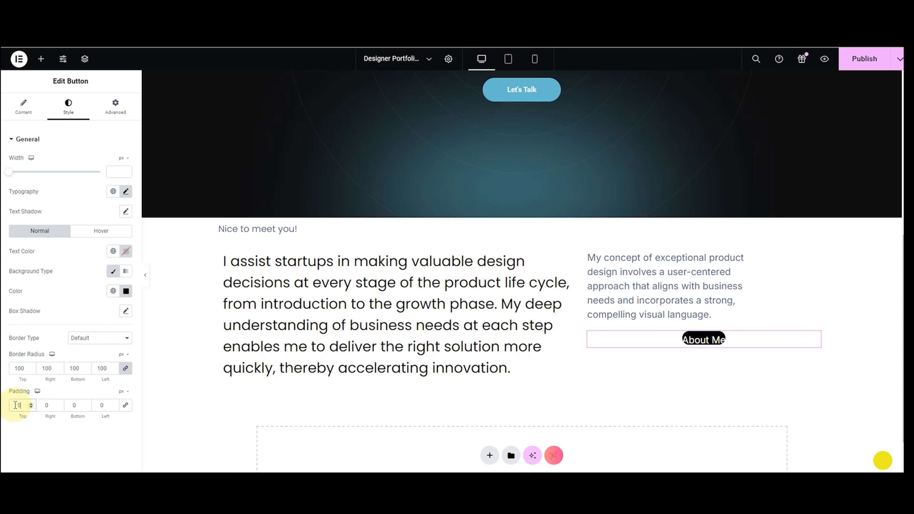
text(85)
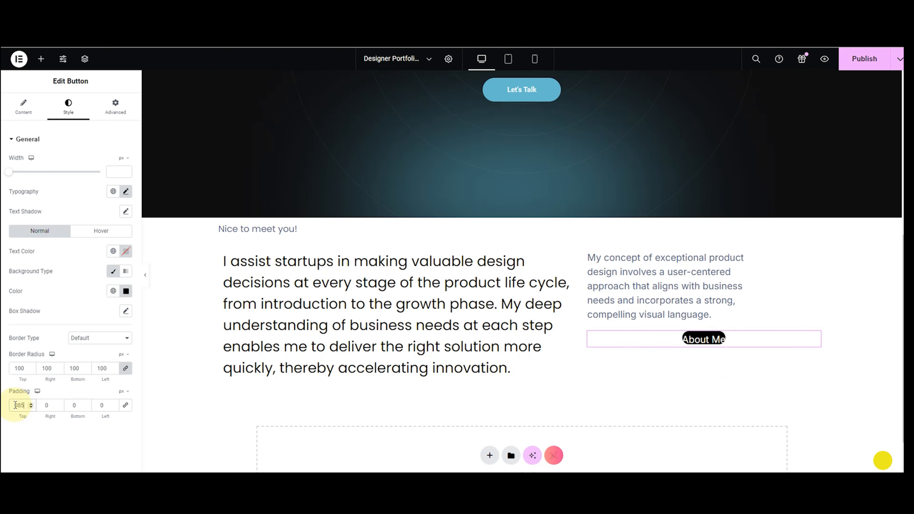
click(77, 407)
text(85)
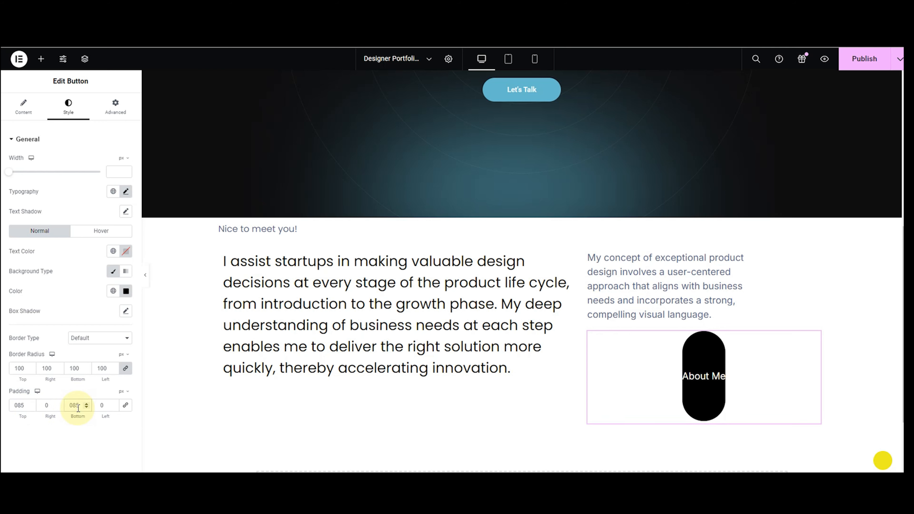
click(50, 405)
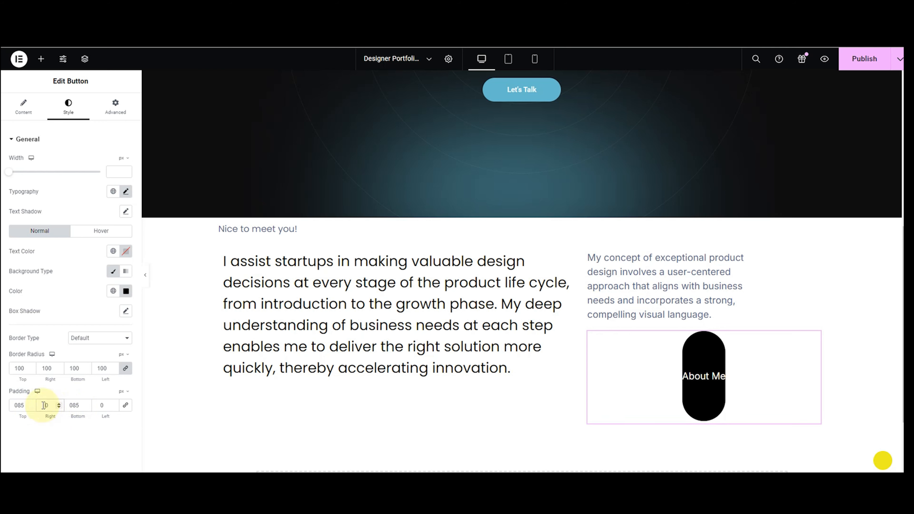
text(100)
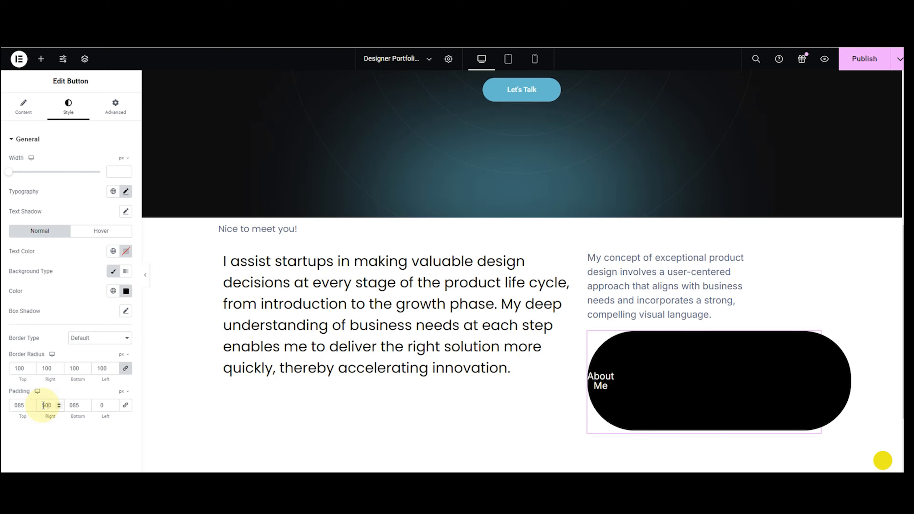
double_click(43, 406)
text(50)
click(101, 405)
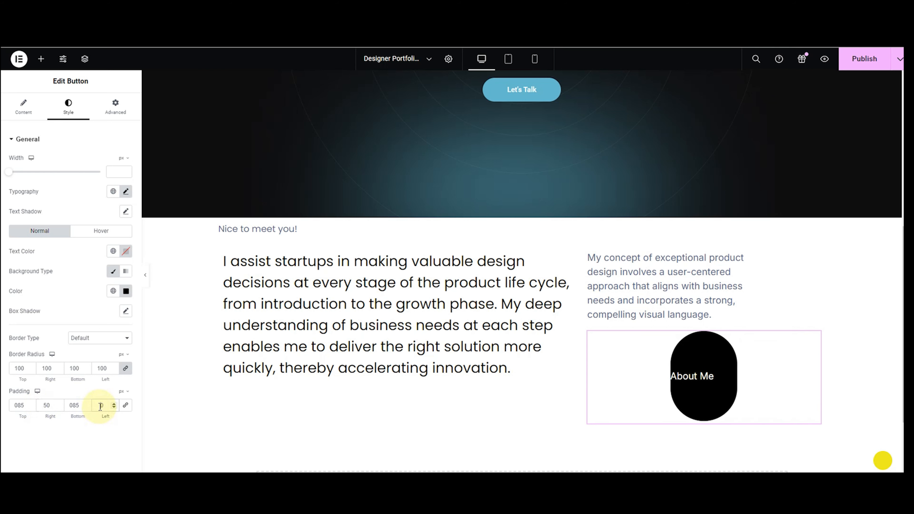
text(50)
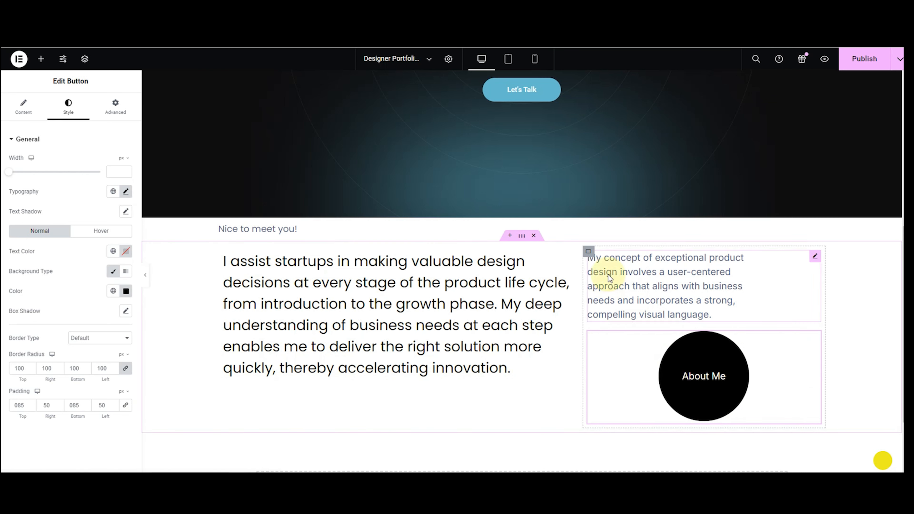
Set the right column container's gap to 100 px, pushing the About Me circle below the paragraph.
click(588, 252)
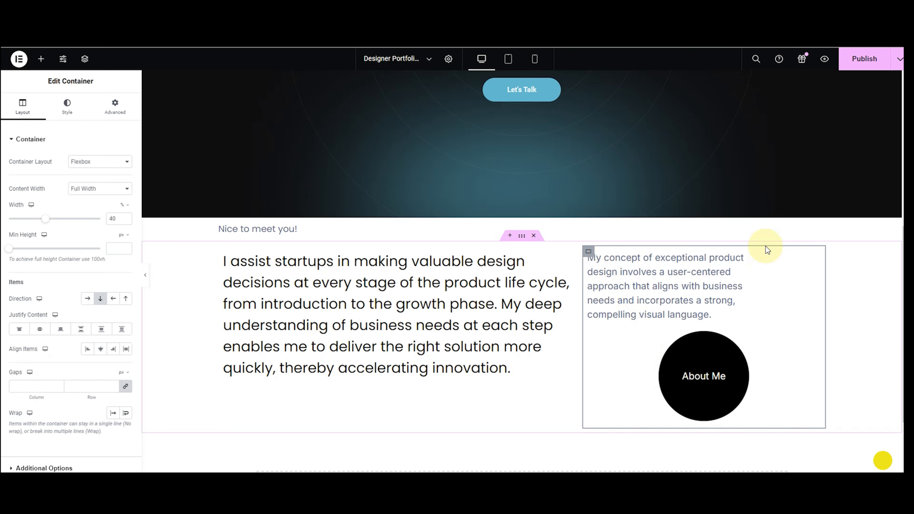
click(113, 123)
scroll(94, 226, down, 5)
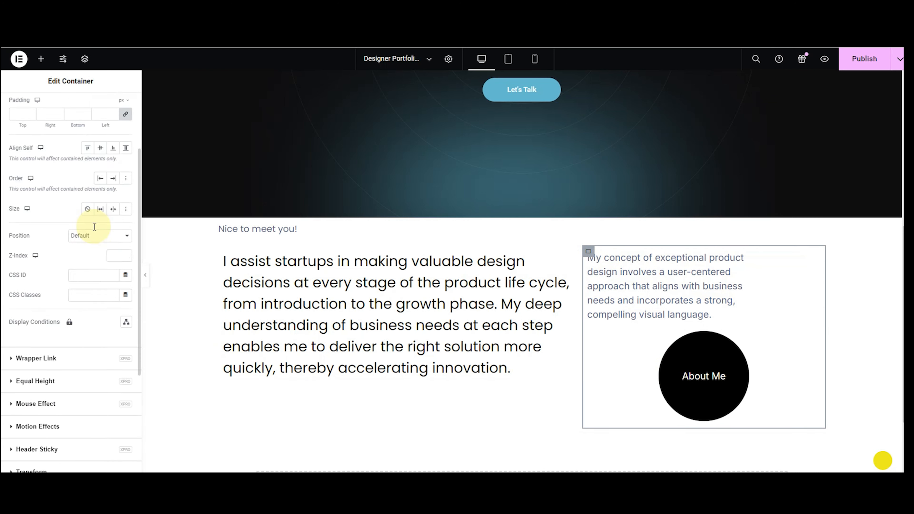
scroll(93, 225, down, 3)
scroll(72, 173, up, 10)
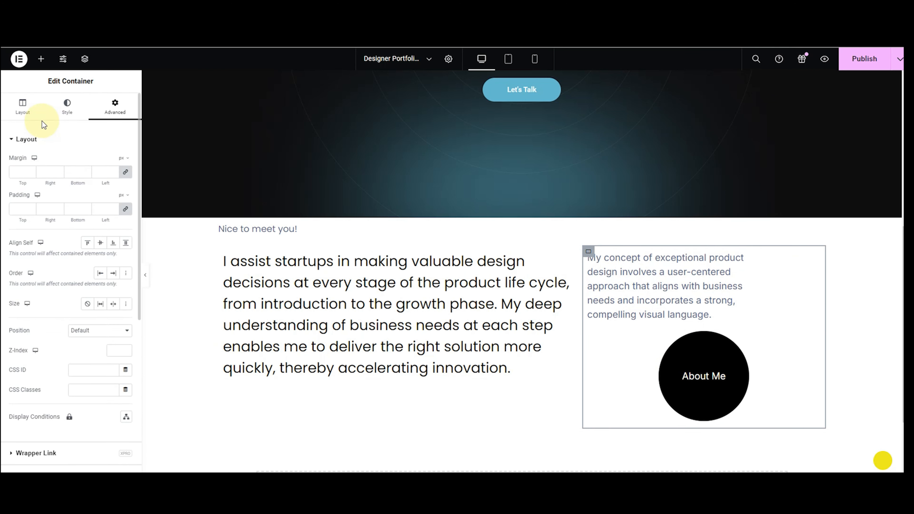
click(31, 117)
scroll(39, 267, down, 2)
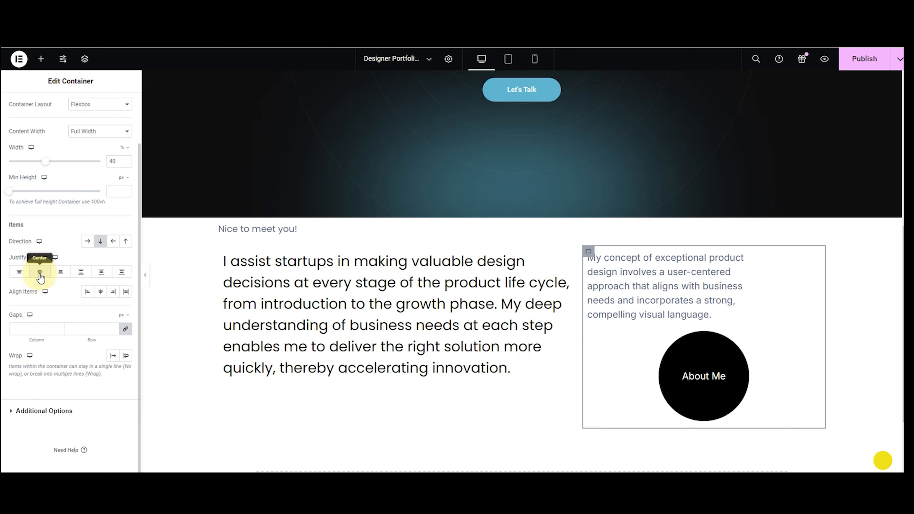
click(22, 328)
text(10)
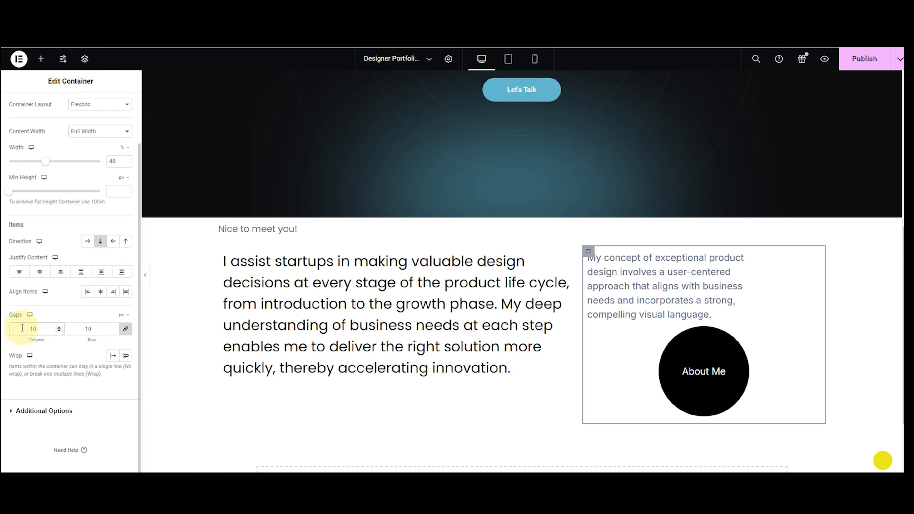
text(0)
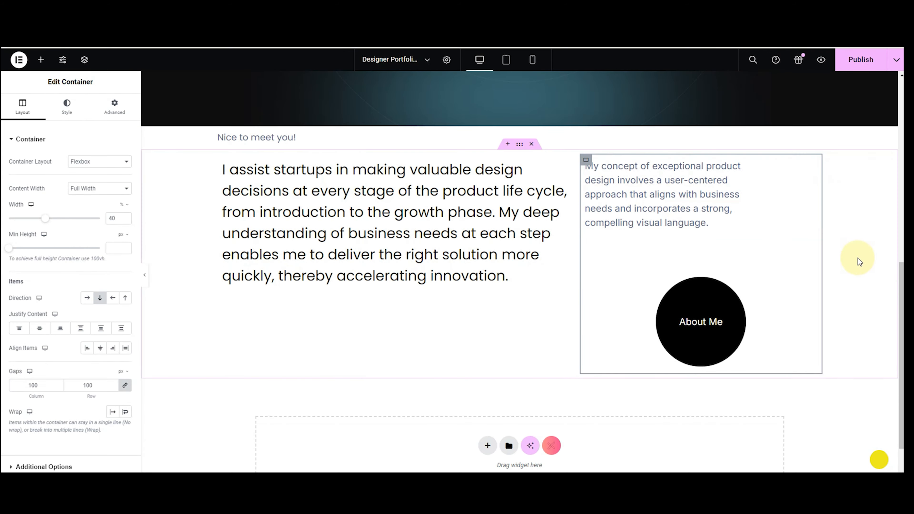
scroll(873, 370, down, 1)
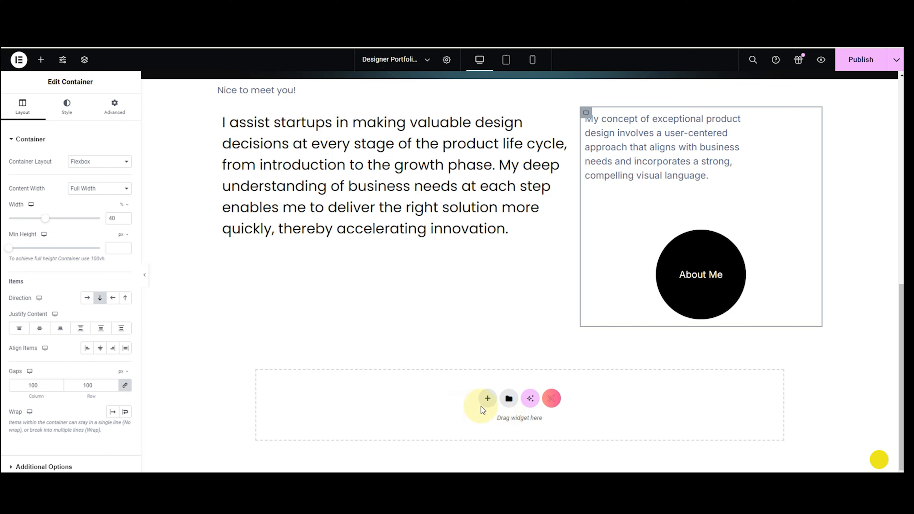
Add a four-column flexbox row below the intro.
click(488, 401)
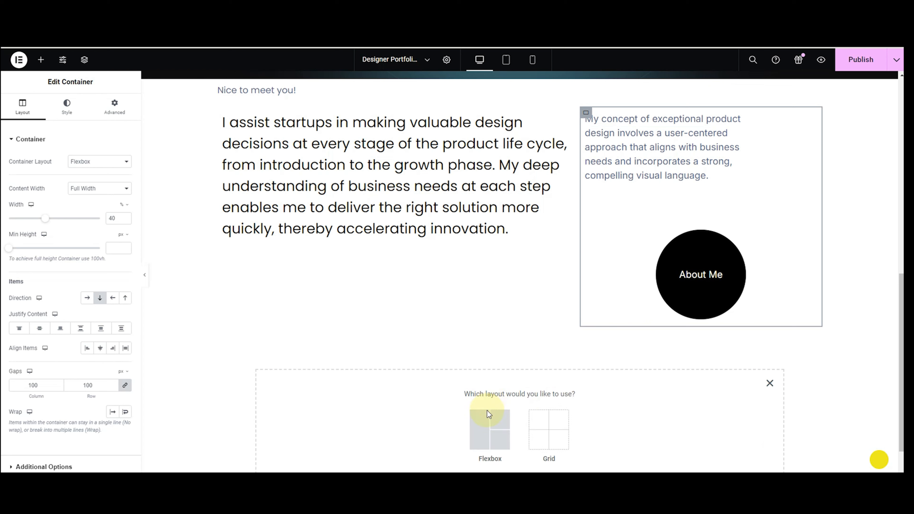
click(484, 424)
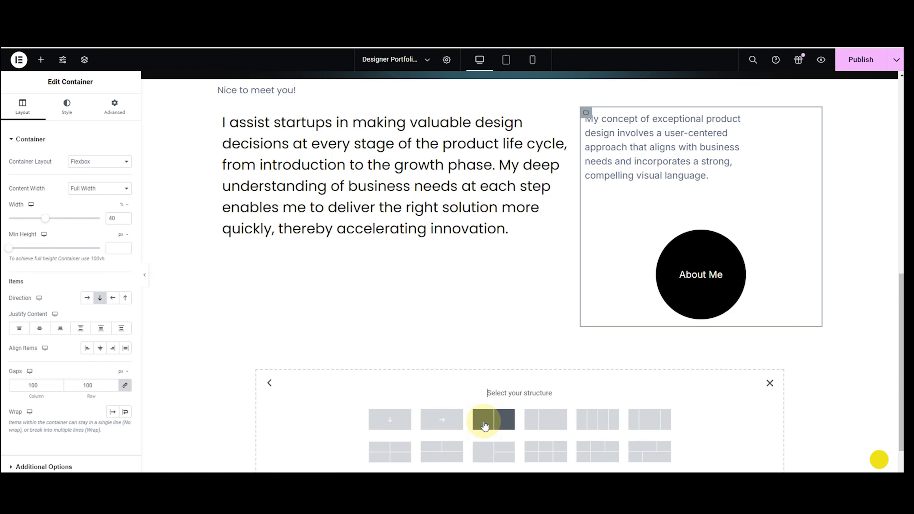
click(598, 420)
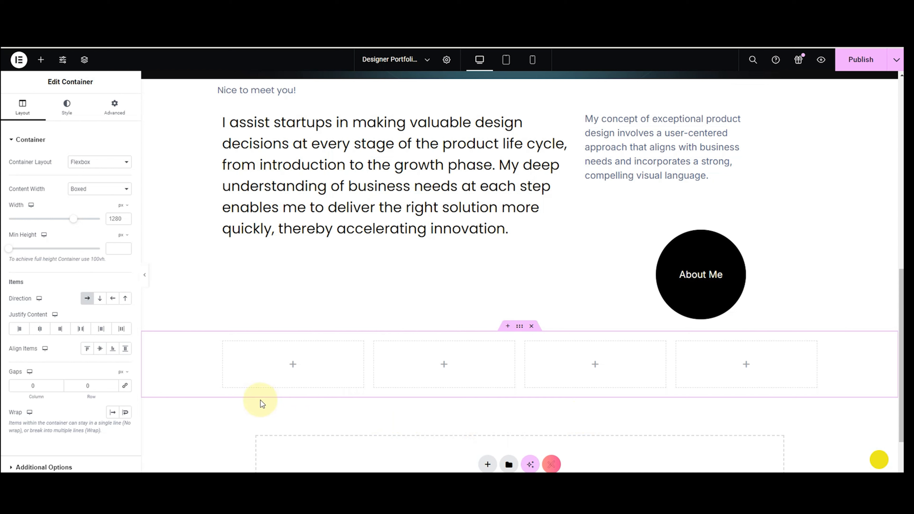
Search for 'coun' and drag a Counter widget into the first column.
click(40, 60)
text(coun)
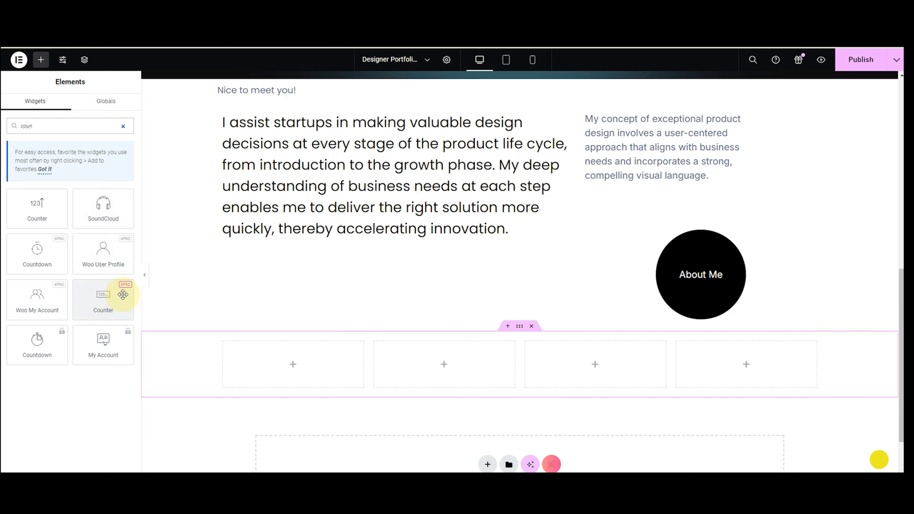
drag(122, 294, 270, 362)
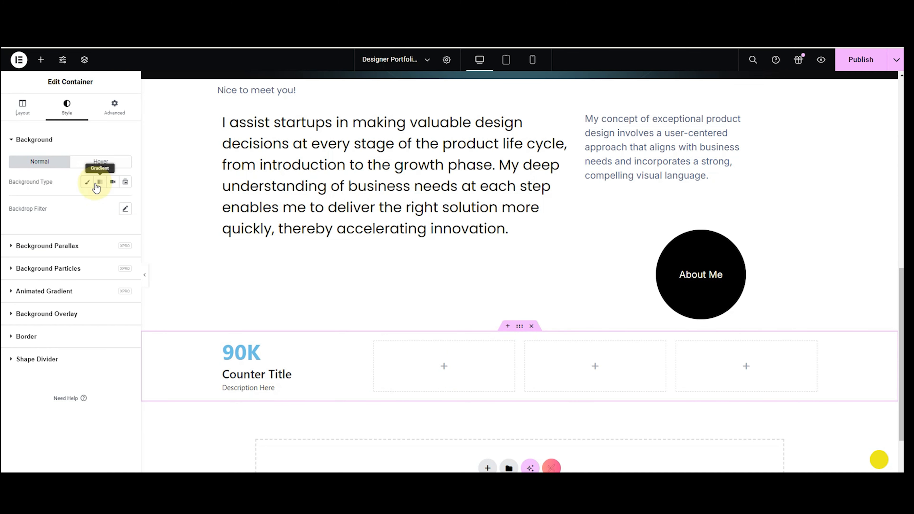
Give the counter row a solid black background.
click(87, 182)
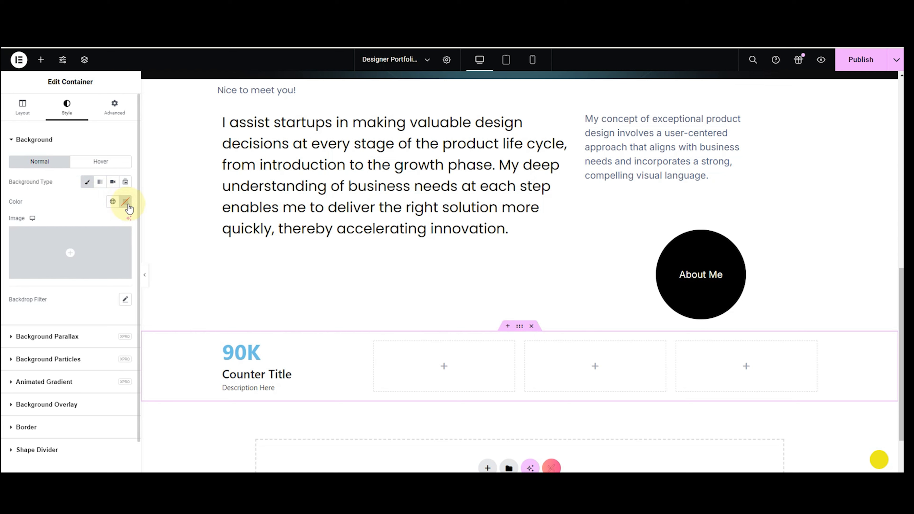
click(126, 201)
click(121, 310)
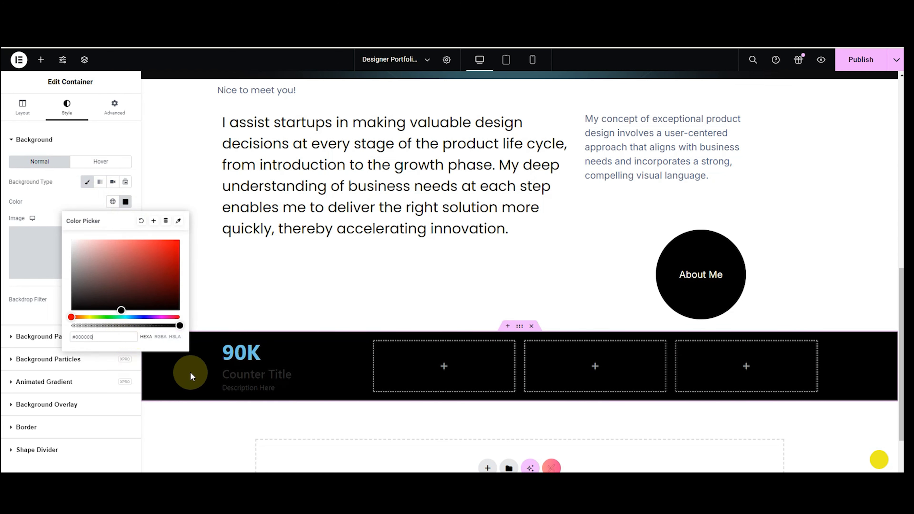
click(241, 373)
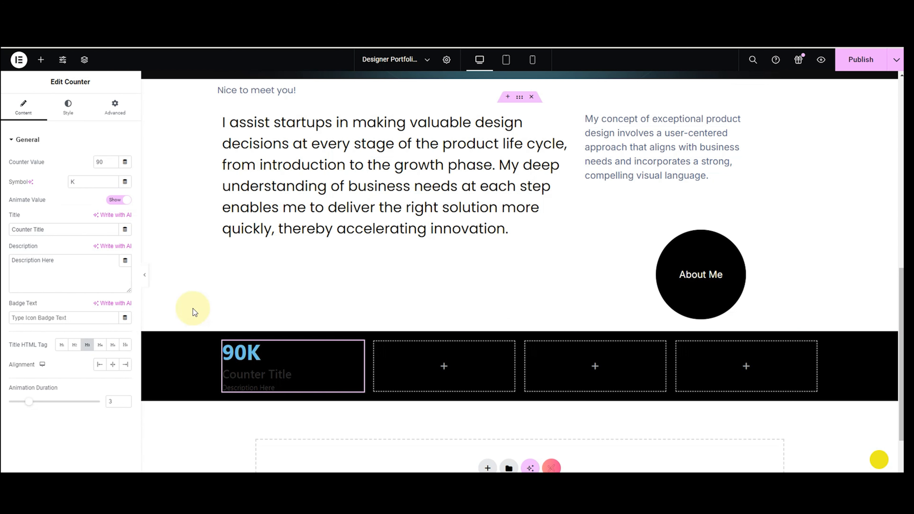
Set the counter to 400 with a '+' symbol, title 'Projects Completed', no description, centred.
double_click(97, 162)
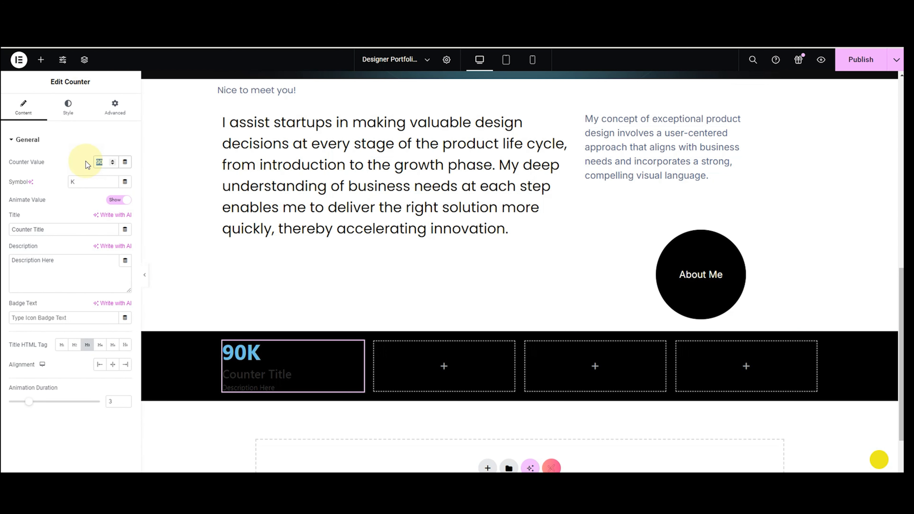
text(400)
click(81, 181)
text(+)
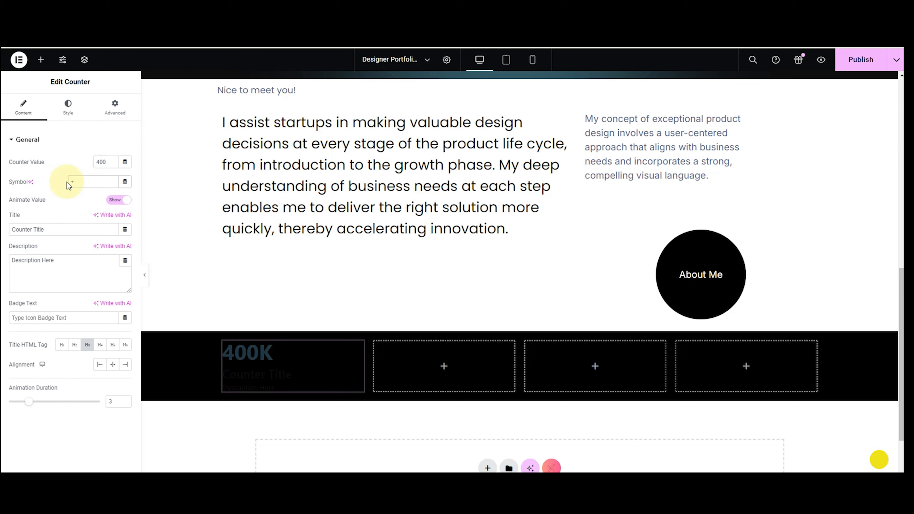
triple_click(10, 230)
text(Projects Completed)
key(Tab)
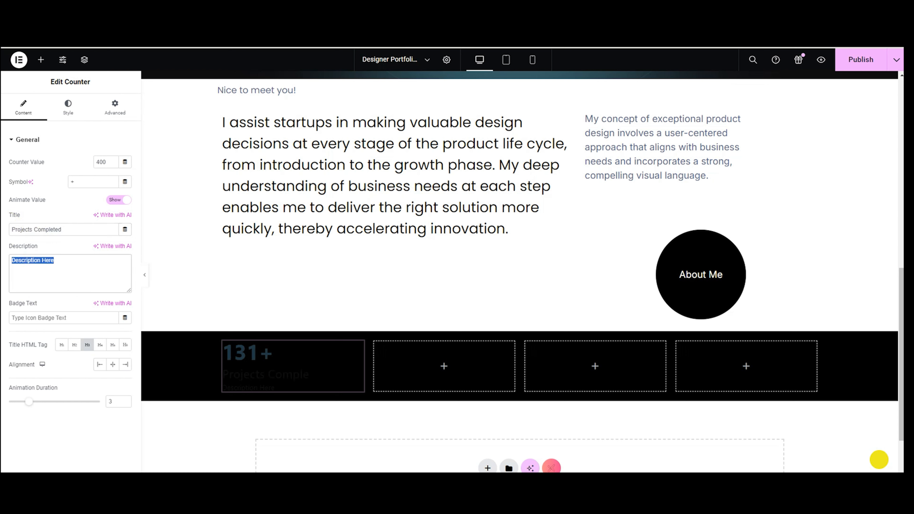
key(BackSpace)
click(113, 365)
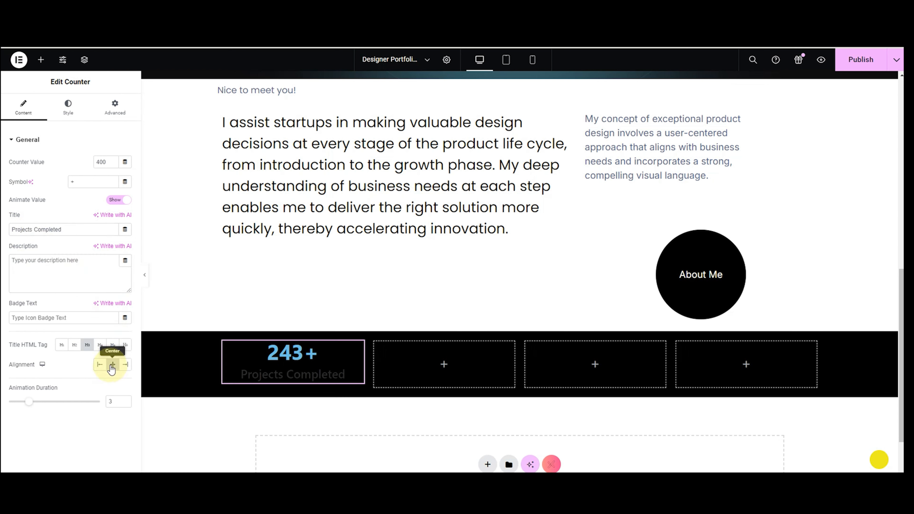
Set the 400+ number's typography to Roboto, 64 px, weight 500 Medium.
click(74, 114)
click(125, 162)
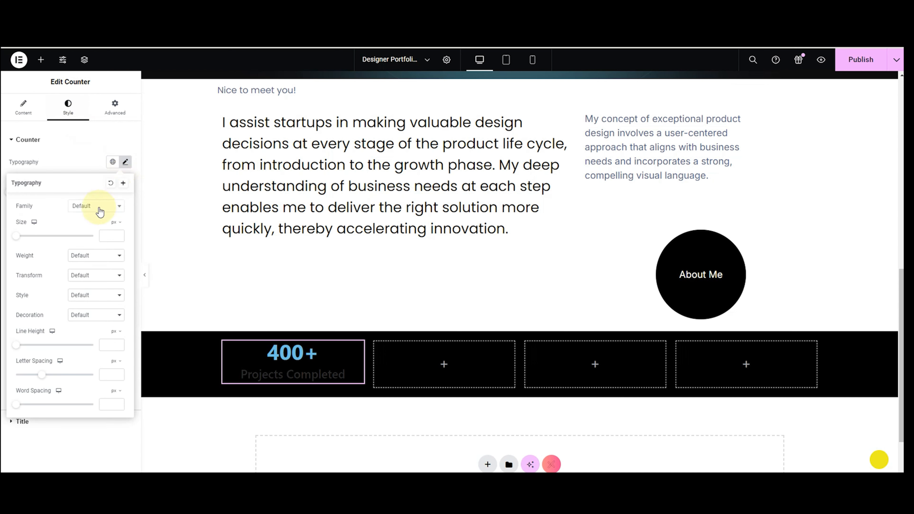
click(99, 210)
text(robo)
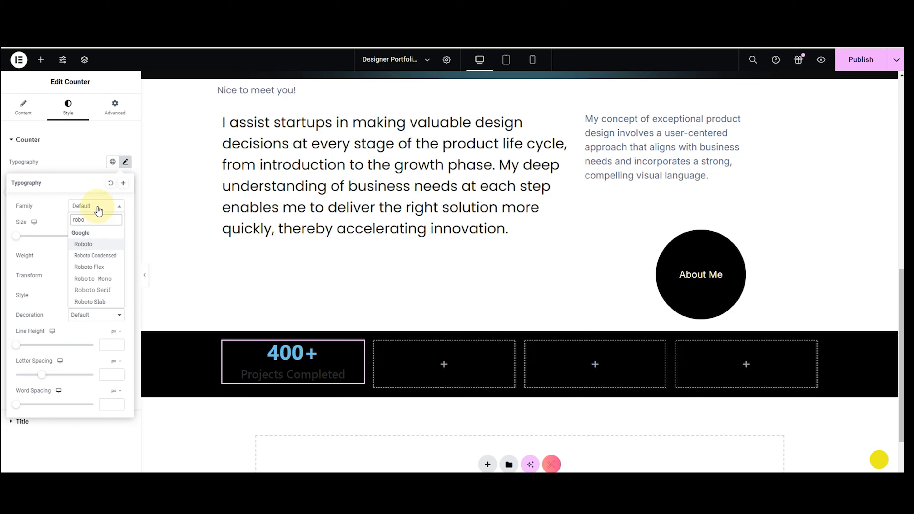
key(Return)
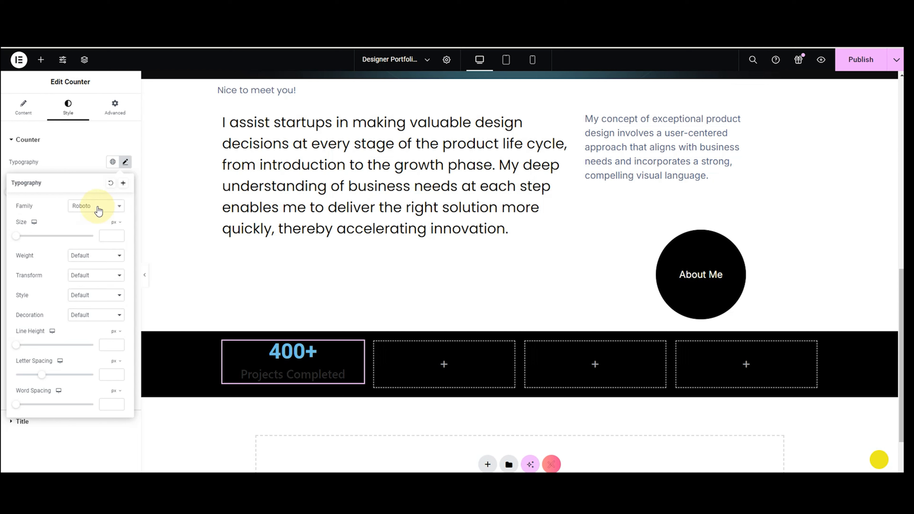
click(104, 237)
text(60)
click(118, 234)
click(118, 234)
click(119, 234)
click(118, 234)
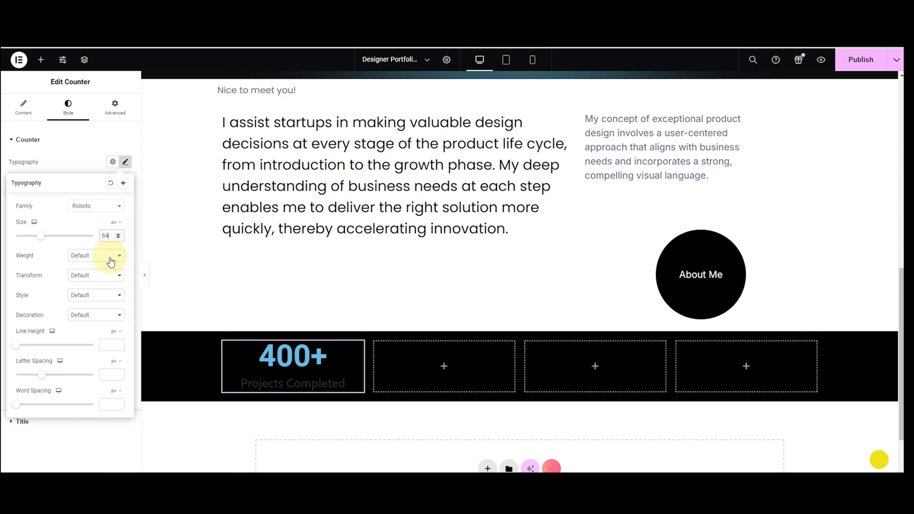
click(112, 256)
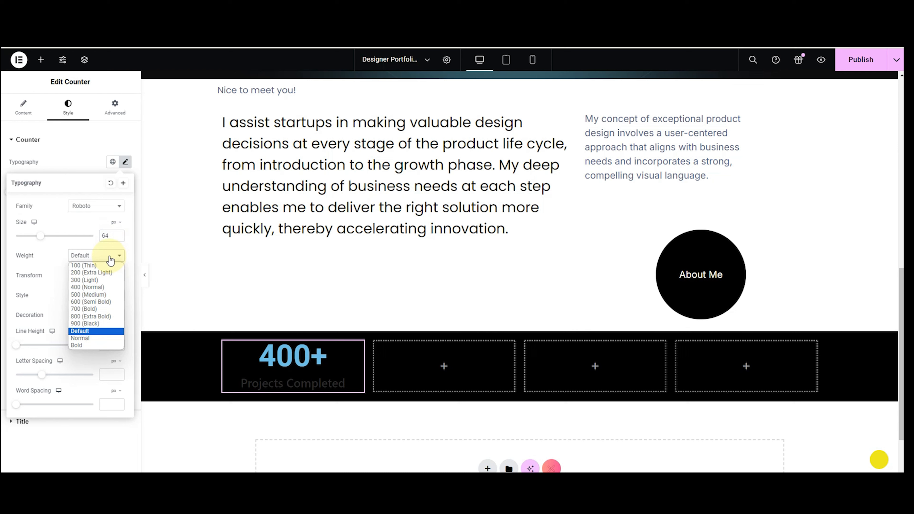
click(103, 295)
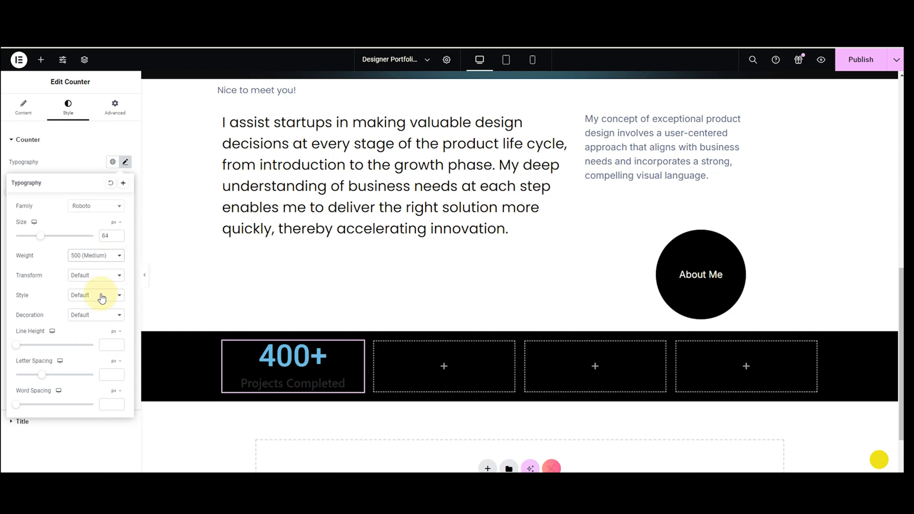
click(87, 176)
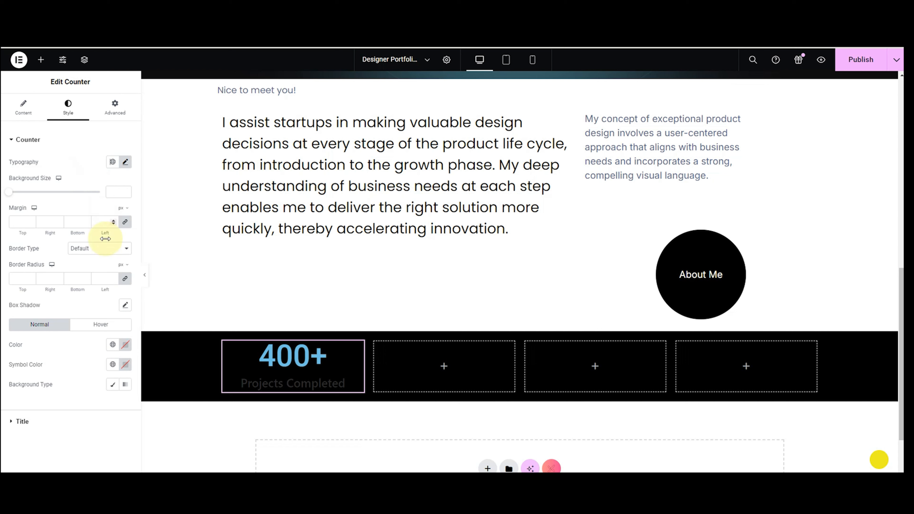
Make the 400+ number white.
click(125, 346)
drag(125, 293, 56, 216)
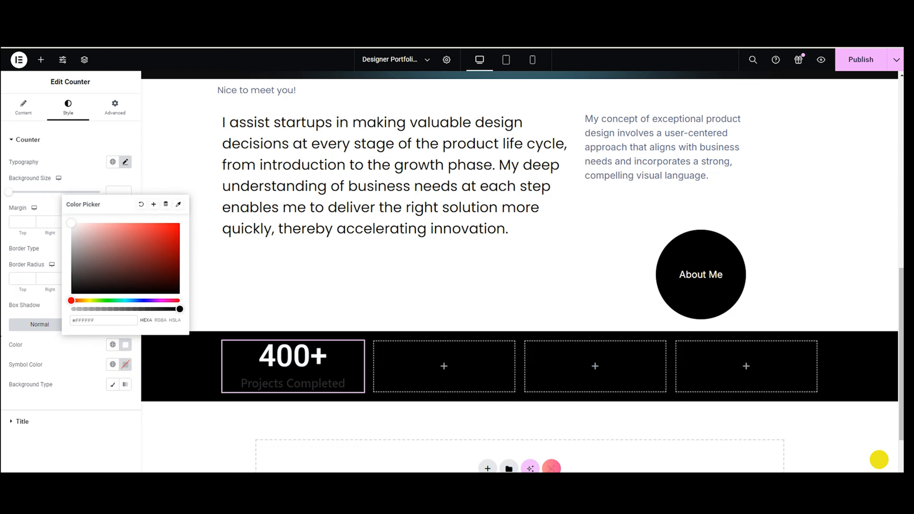
click(23, 421)
click(125, 244)
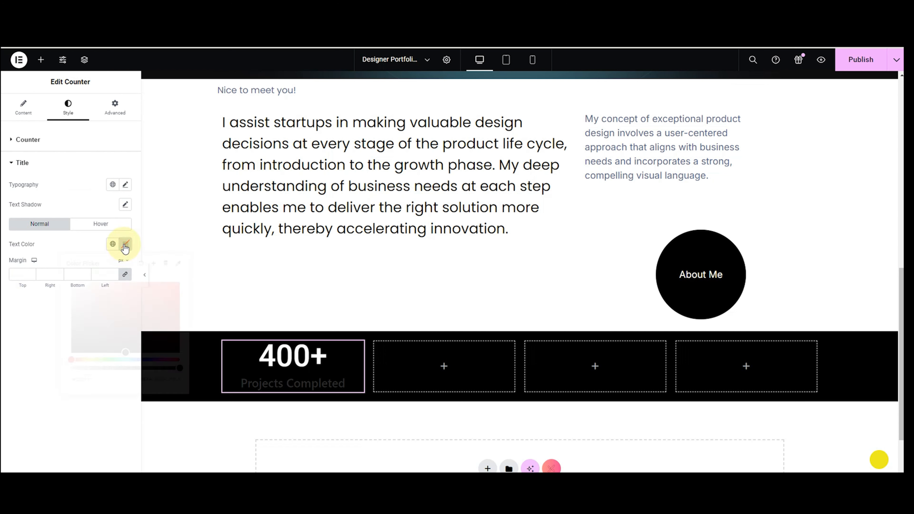
Make the 'Projects Completed' title white and set it in Roboto at 30 px.
drag(125, 353, 31, 265)
click(125, 184)
click(96, 229)
text(roboto)
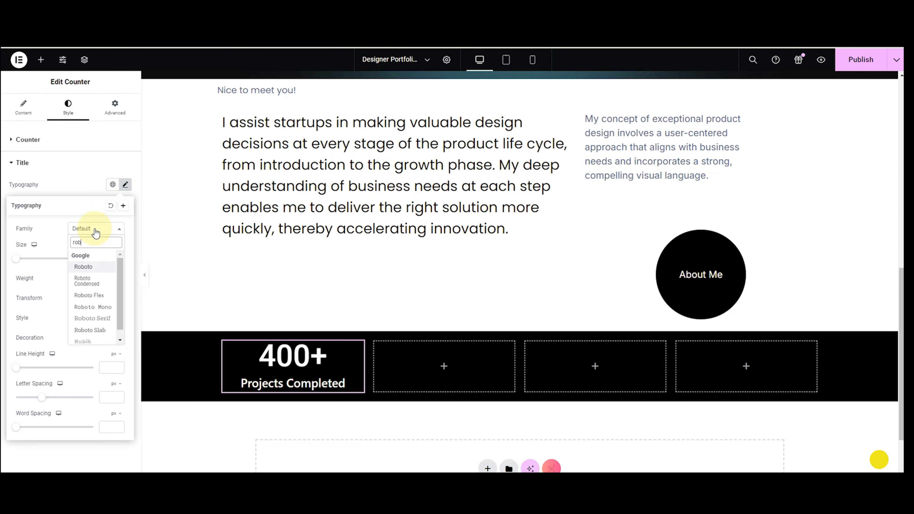
key(Return)
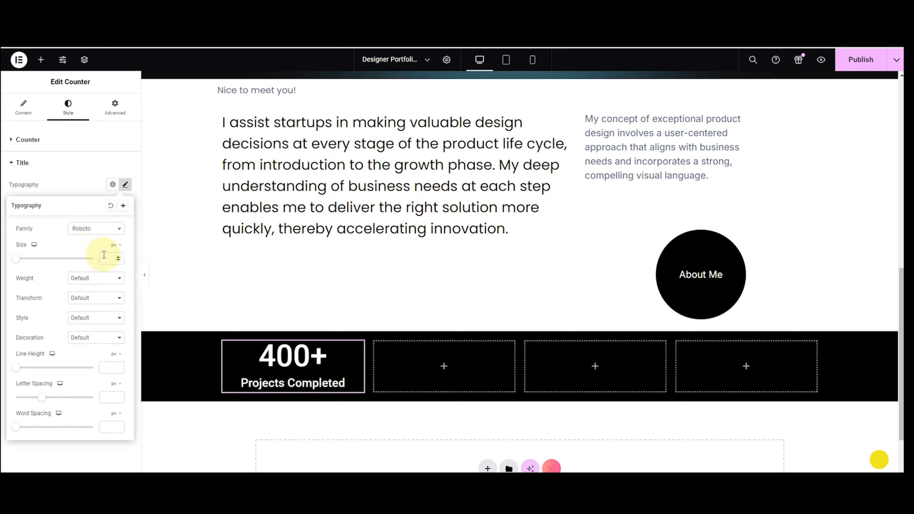
text(20)
key(BackSpace)
key(BackSpace)
text(40)
key(BackSpace)
key(BackSpace)
text(30)
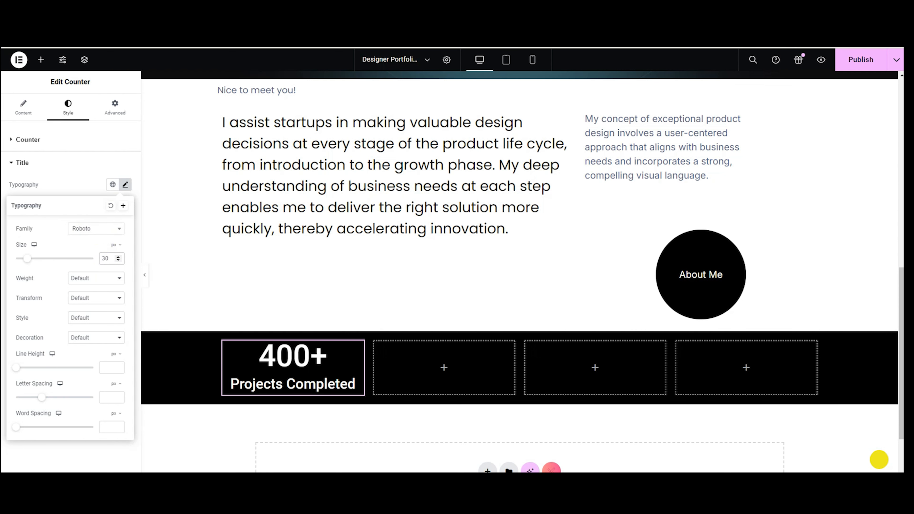
click(61, 195)
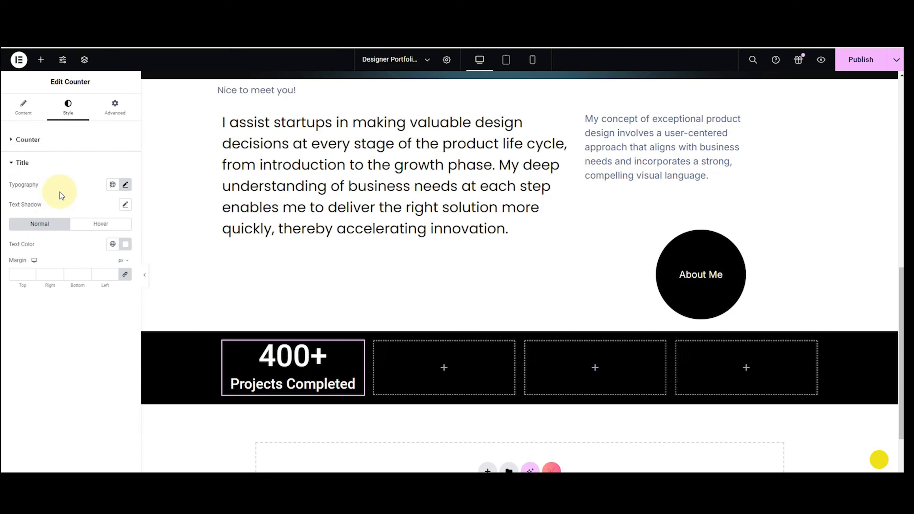
Copy the finished 400+ counter and paste it into the other three boxes.
right_click(283, 378)
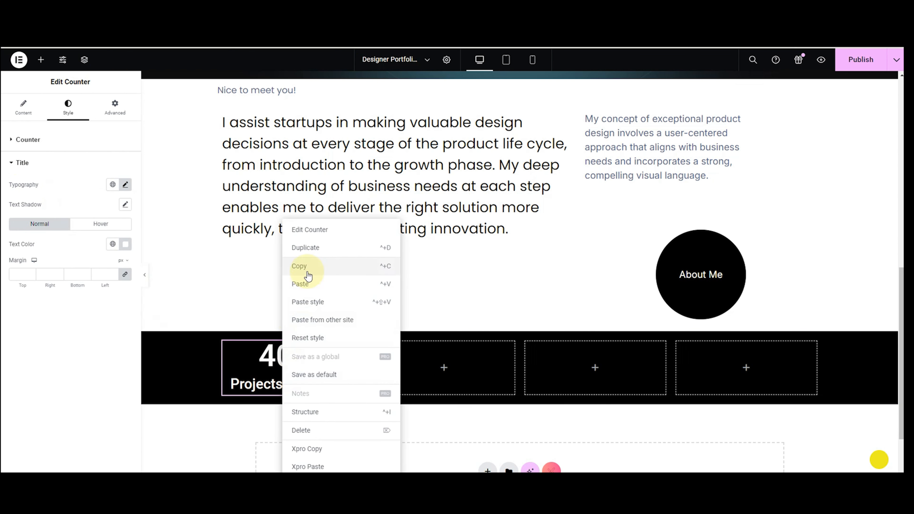
click(302, 266)
right_click(448, 371)
click(464, 300)
right_click(558, 353)
click(574, 302)
right_click(701, 359)
click(718, 304)
Change the second counter to 50+ with the title 'Happy Clients'.
click(486, 384)
double_click(102, 162)
text(50)
triple_click(74, 230)
text(Happy Clients)
Change the third counter to 70% with the title 'Return Client'.
click(561, 382)
double_click(100, 162)
text(70)
double_click(68, 182)
text(%)
click(72, 226)
drag(72, 226, 6, 230)
text(Return Client)
Change the fourth counter to 5 with no symbol and the title 'Rating'.
click(713, 371)
double_click(94, 162)
text(5)
double_click(66, 181)
key(BackSpace)
drag(66, 228, 3, 234)
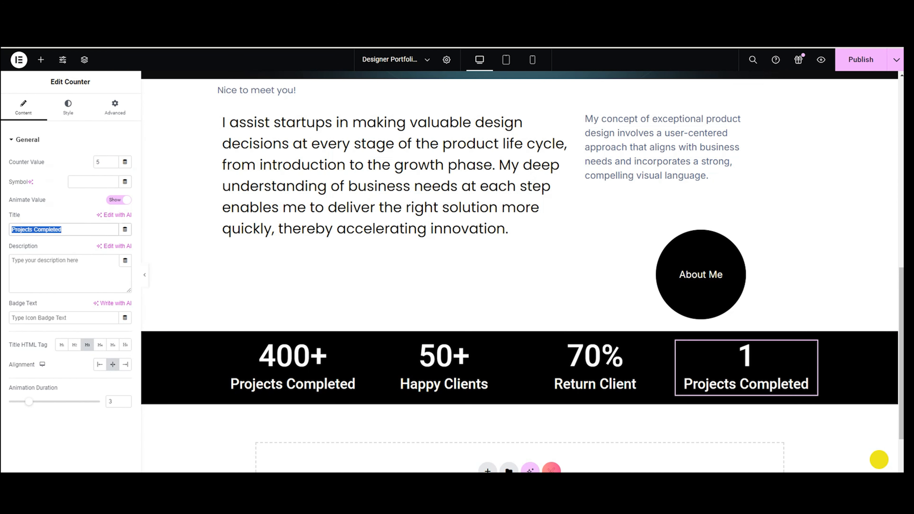
text(Rating)
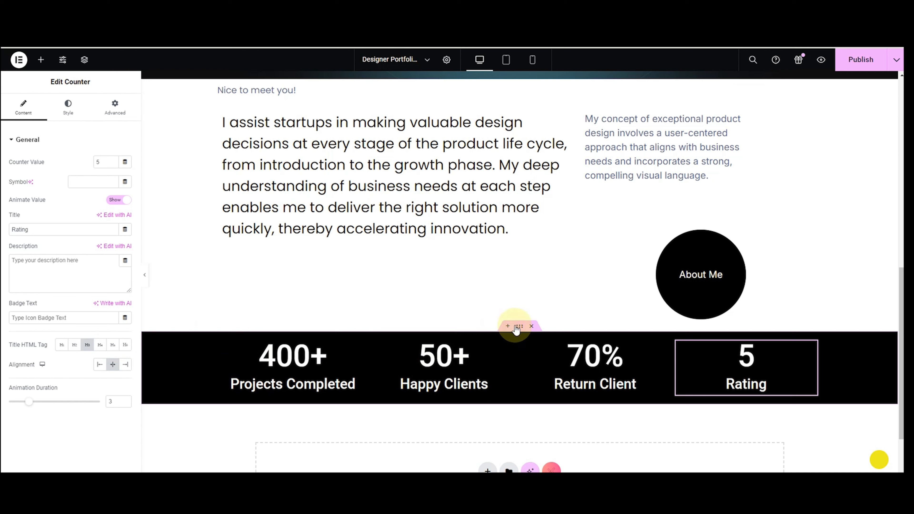
click(518, 326)
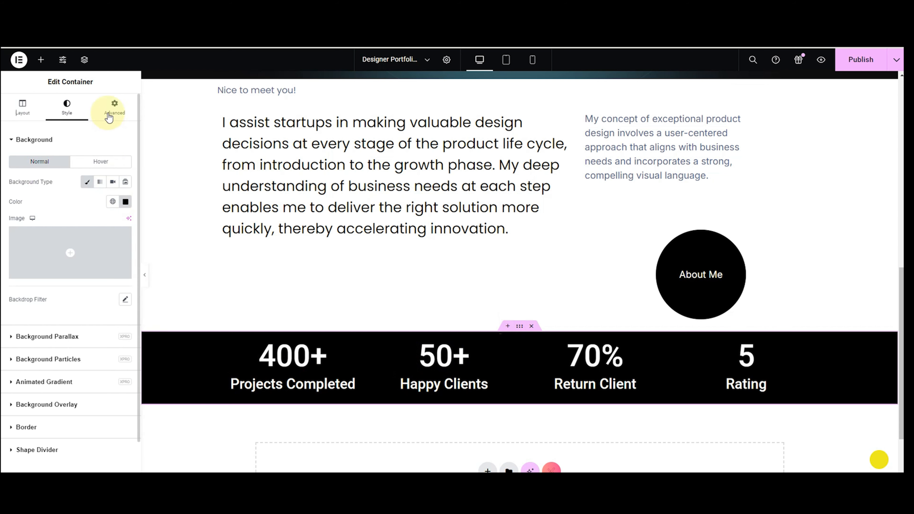
Unlink the stats section's padding and set top and bottom to 100 px.
click(114, 108)
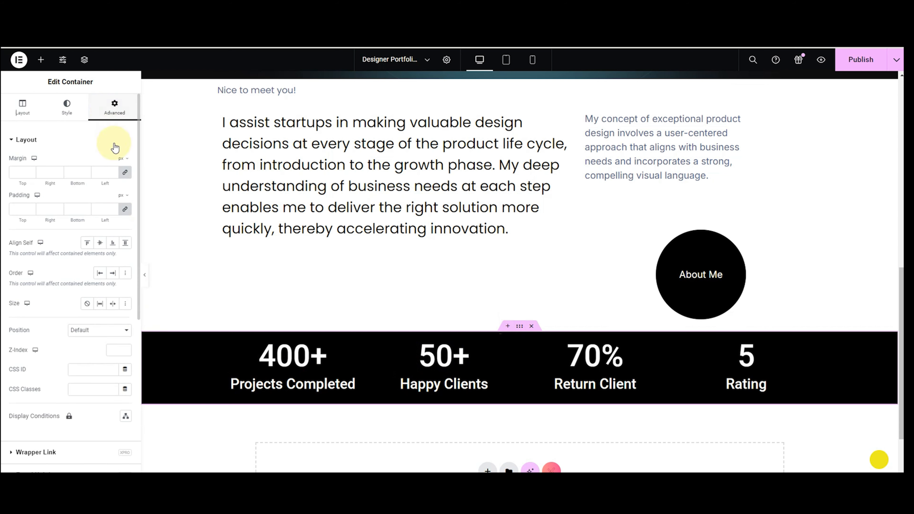
click(125, 213)
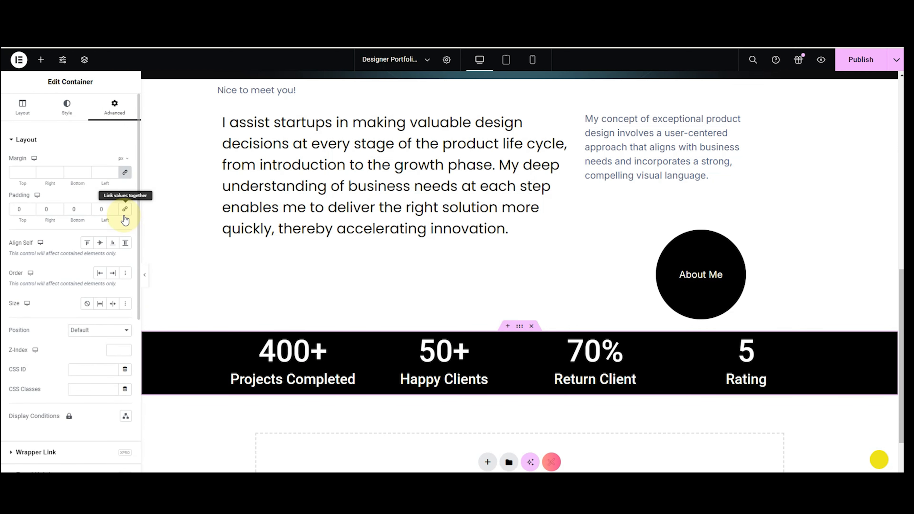
click(17, 215)
text(100)
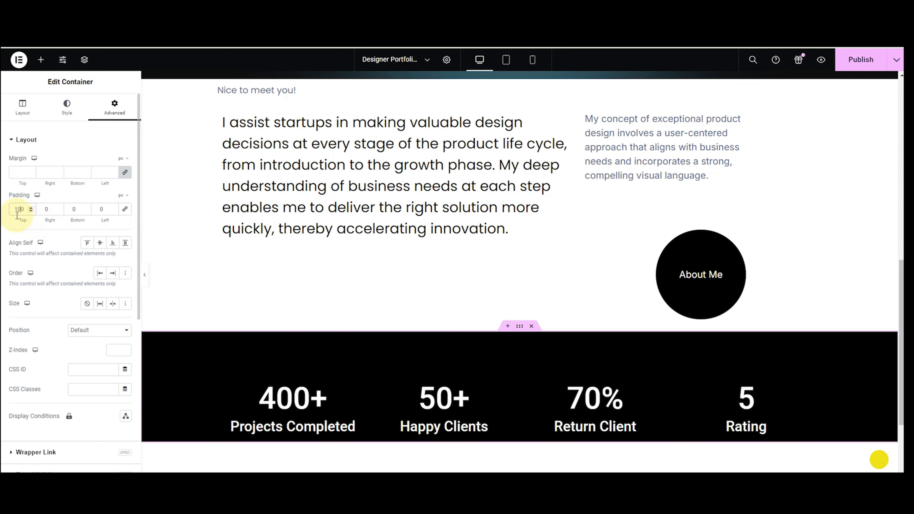
click(69, 214)
text(100)
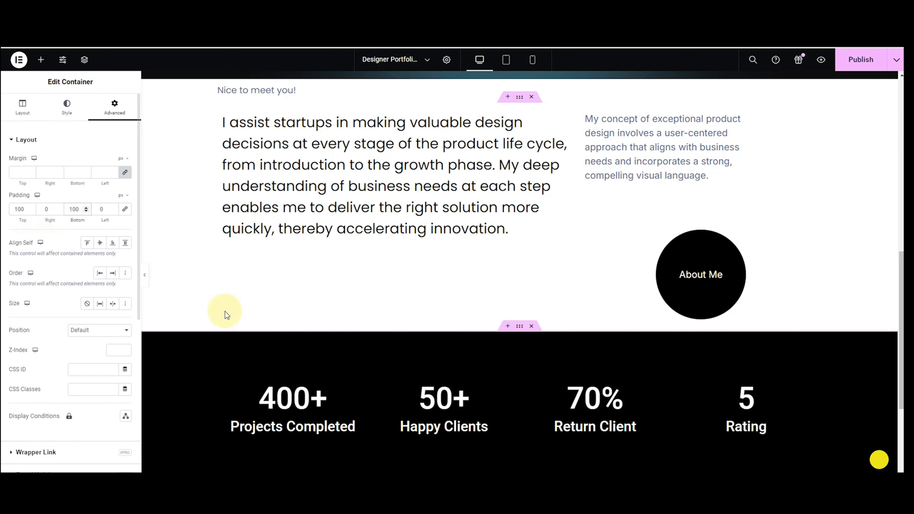
scroll(226, 311, down, 3)
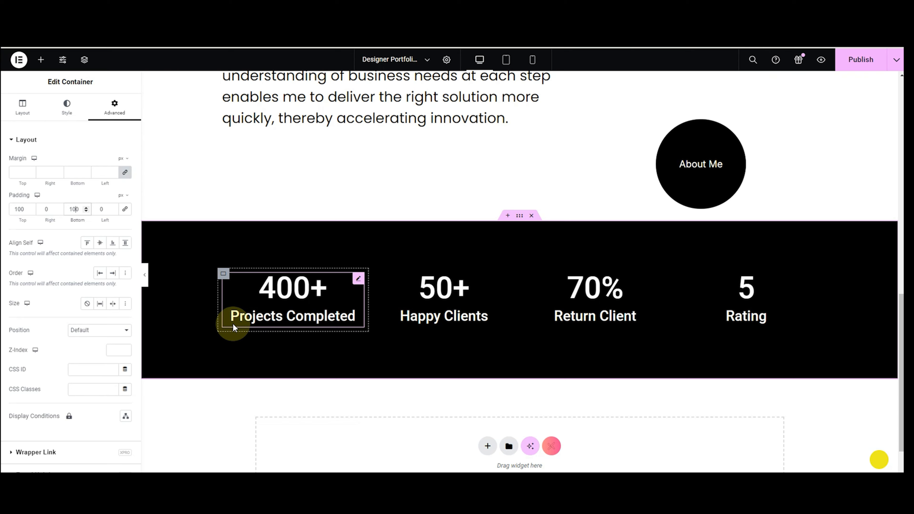
Add a single-column flexbox container below the stats row with a 100 px top margin.
click(487, 445)
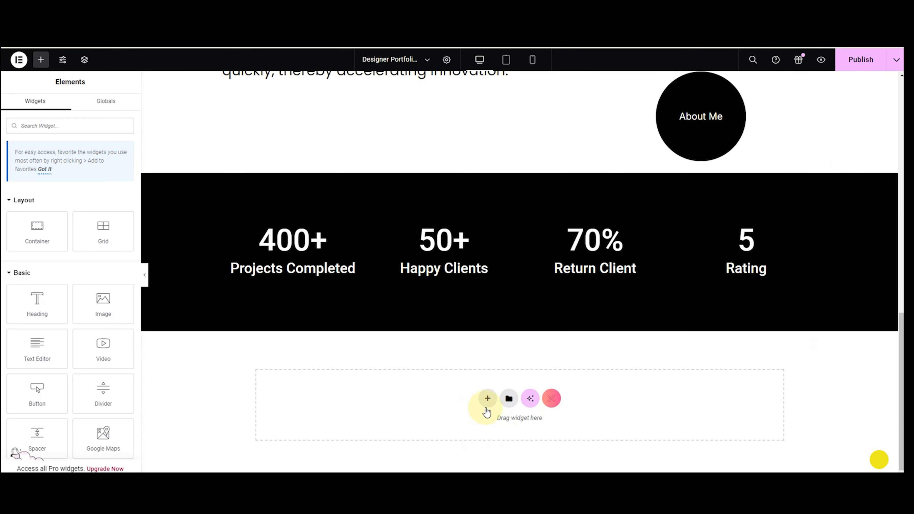
click(486, 406)
click(490, 407)
click(385, 374)
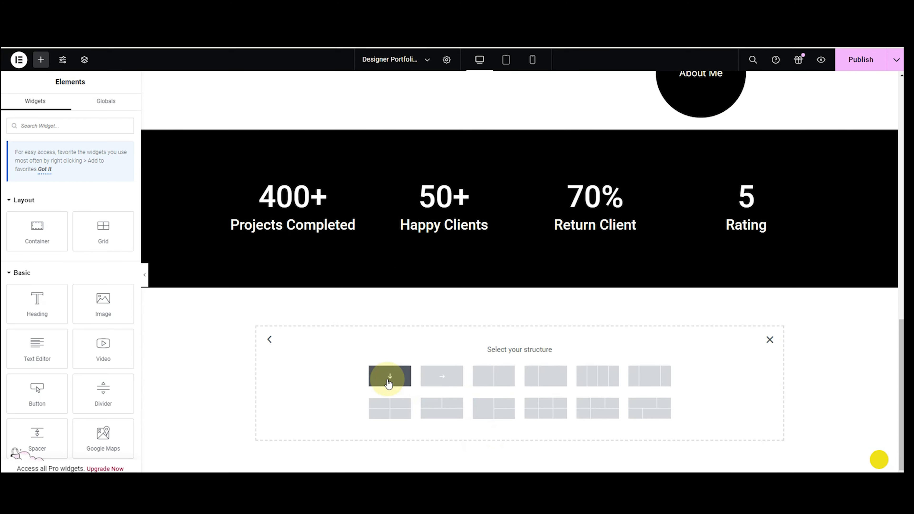
click(114, 106)
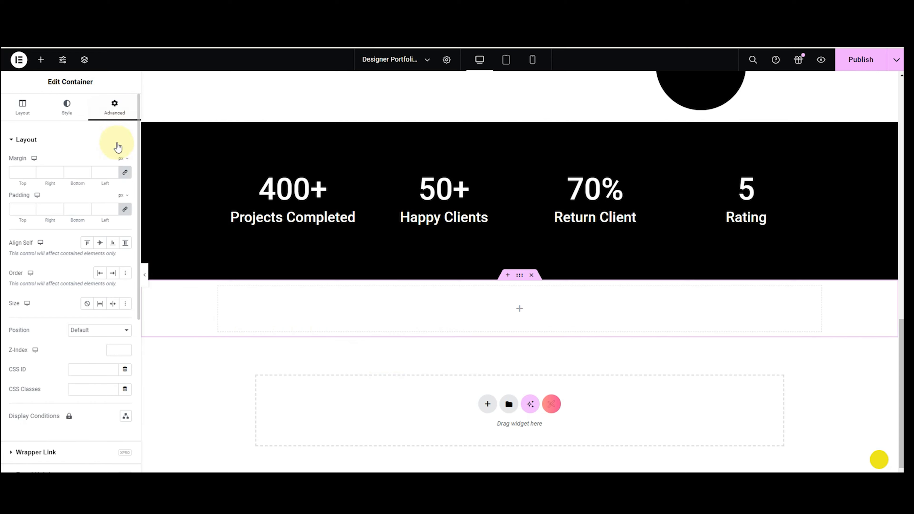
click(16, 173)
text(10)
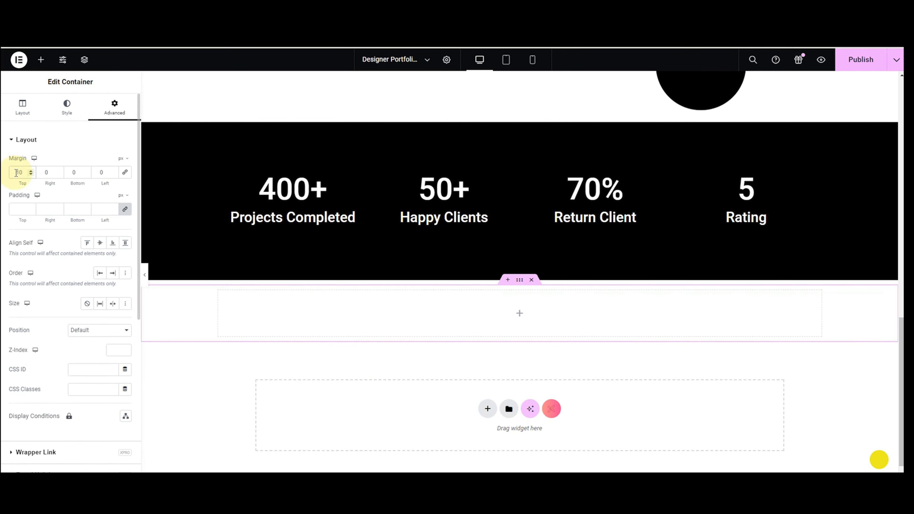
text(0)
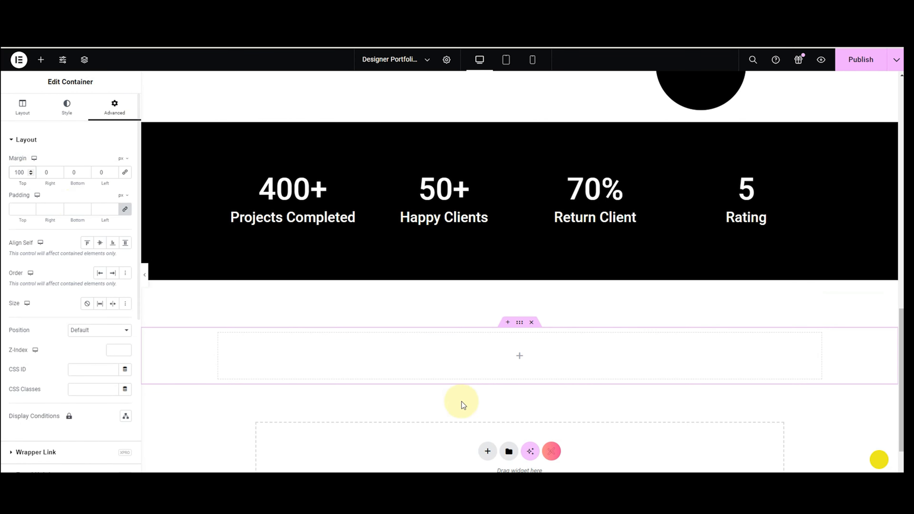
Search for 'head' and drag a Heading widget into the new container.
click(41, 59)
text(head)
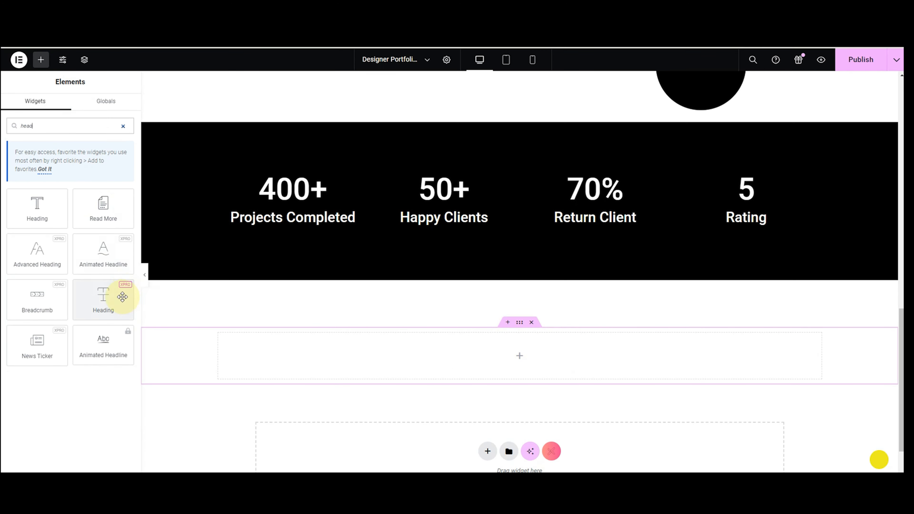
drag(106, 297, 274, 354)
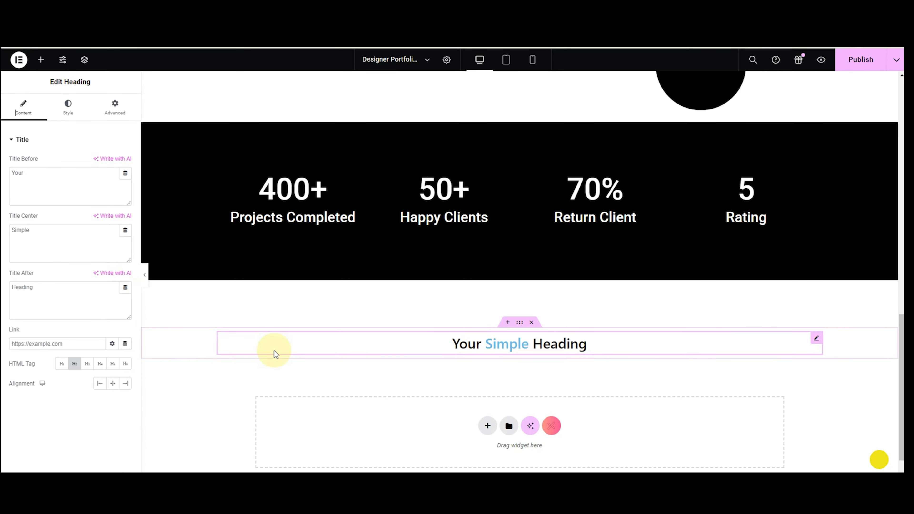
Replace the placeholder heading text with 'Expertise' and left-align it.
click(53, 284)
key(ctrl+a)
key(BackSpace)
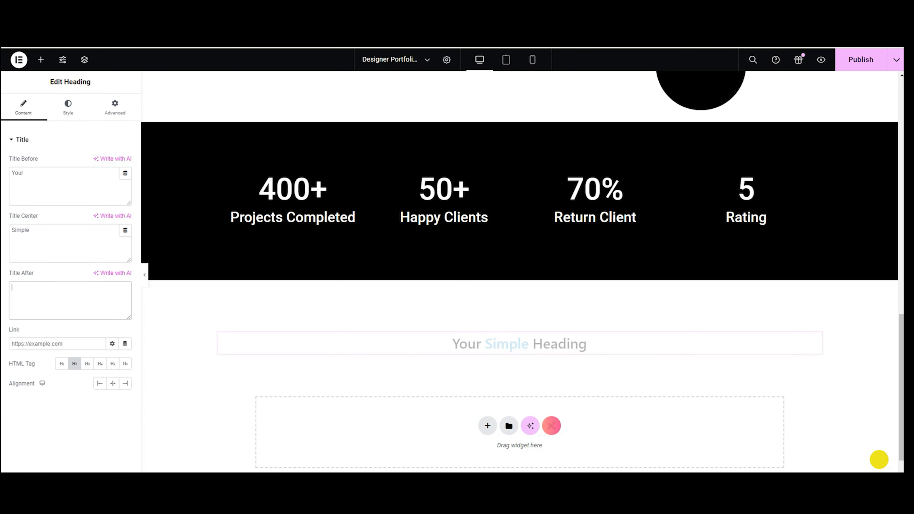
click(28, 245)
key(ctrl+a)
key(BackSpace)
click(15, 178)
key(ctrl+a)
text(Expertise)
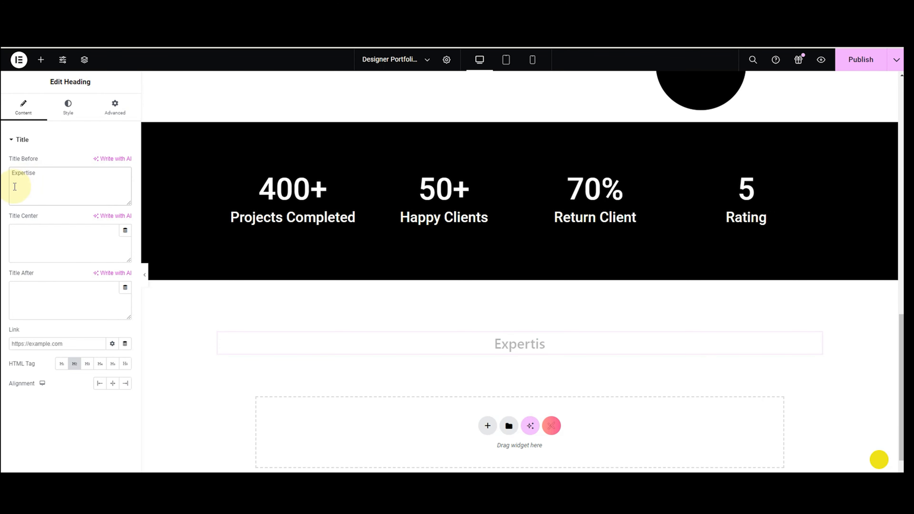
click(99, 383)
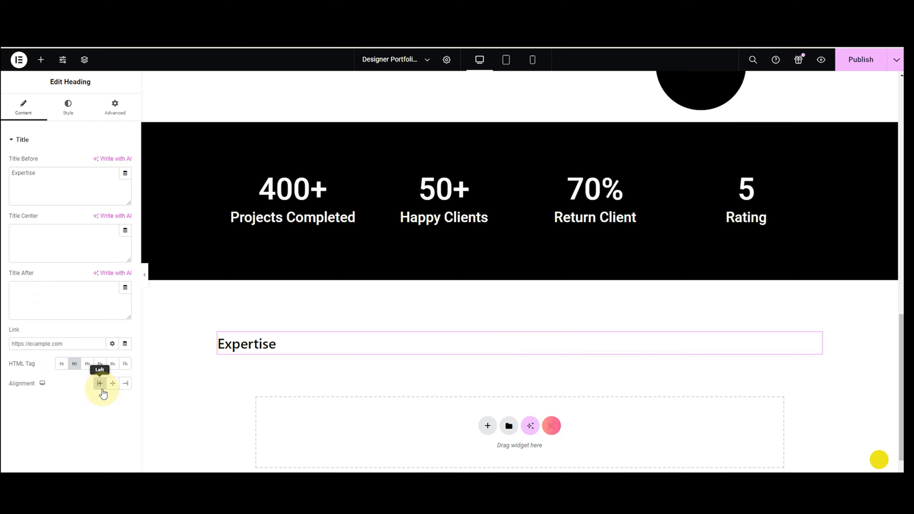
Set the Expertise heading's typography to Roboto, 80 px, weight 600 Semi Bold.
click(68, 108)
click(125, 162)
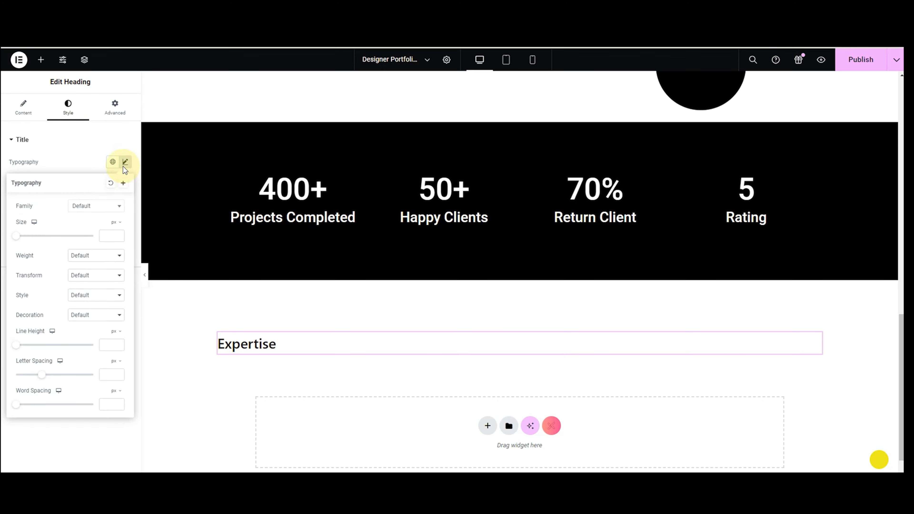
click(97, 205)
text(r)
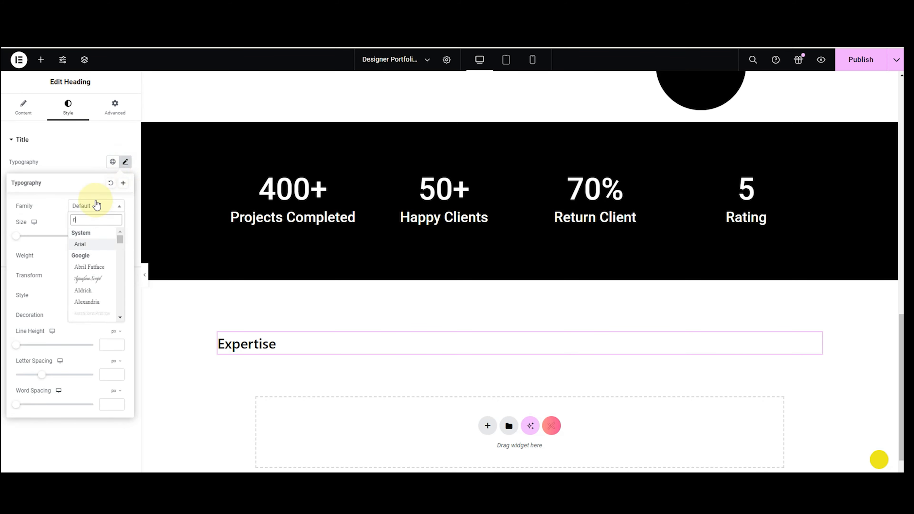
text(ob)
click(84, 242)
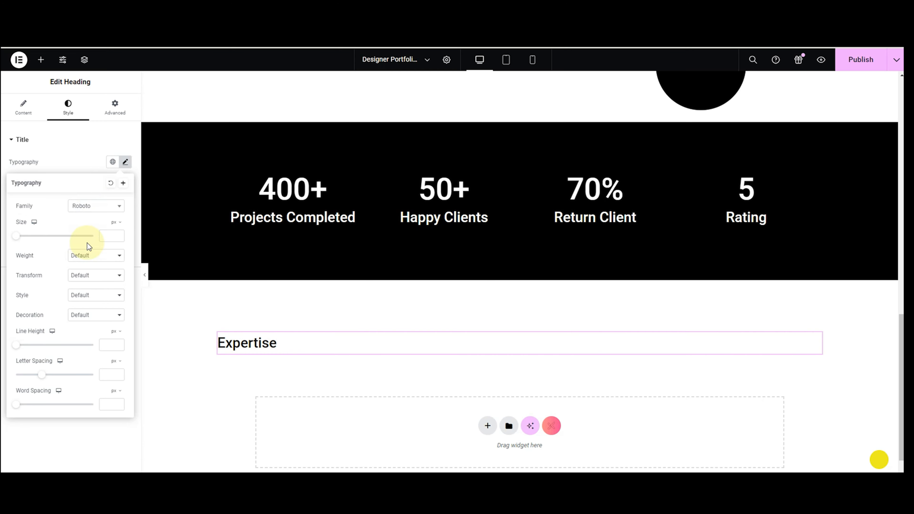
text(8)
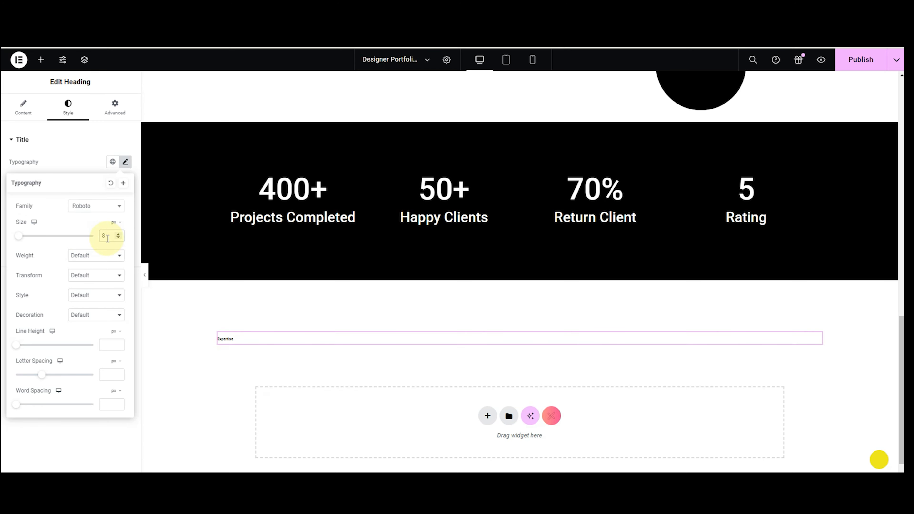
text(5)
key(BackSpace)
text(0)
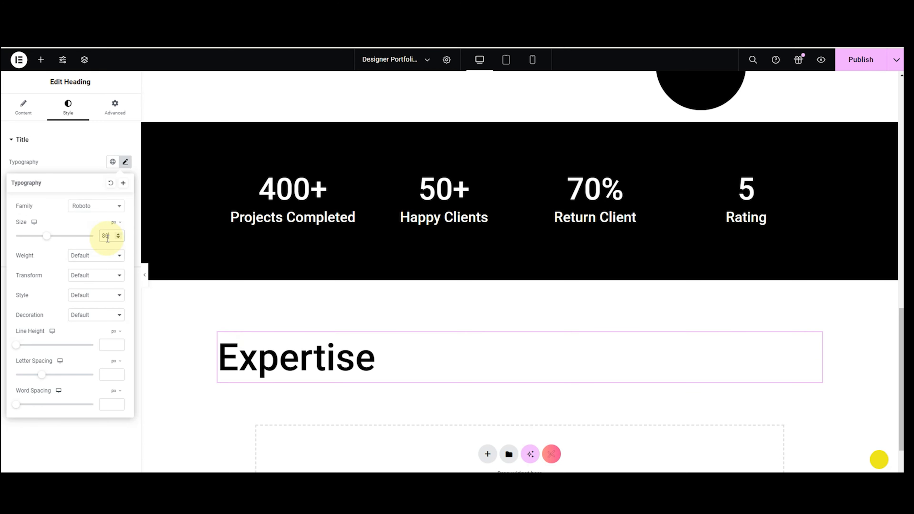
click(88, 257)
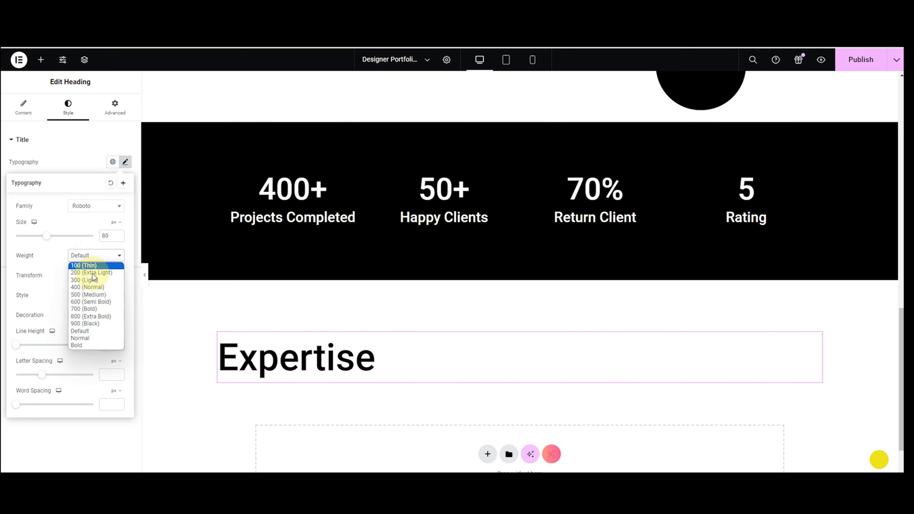
click(92, 296)
click(103, 259)
click(85, 309)
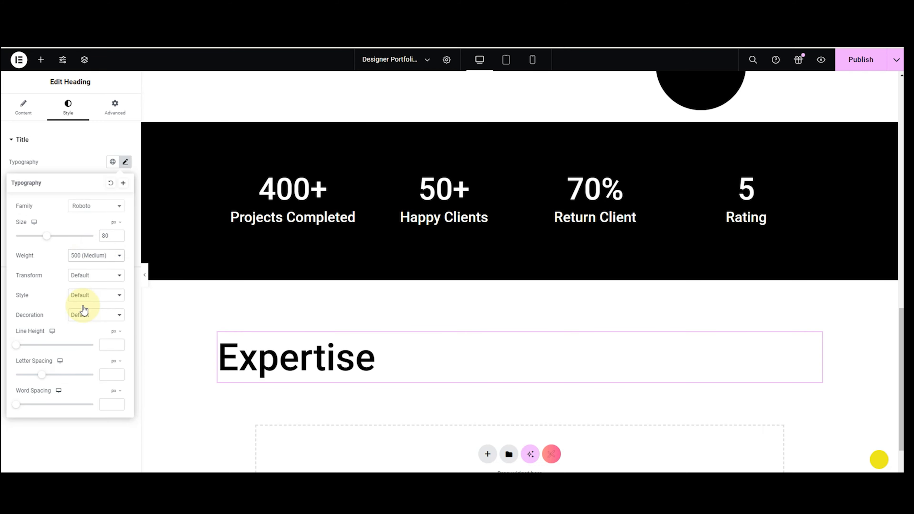
click(78, 170)
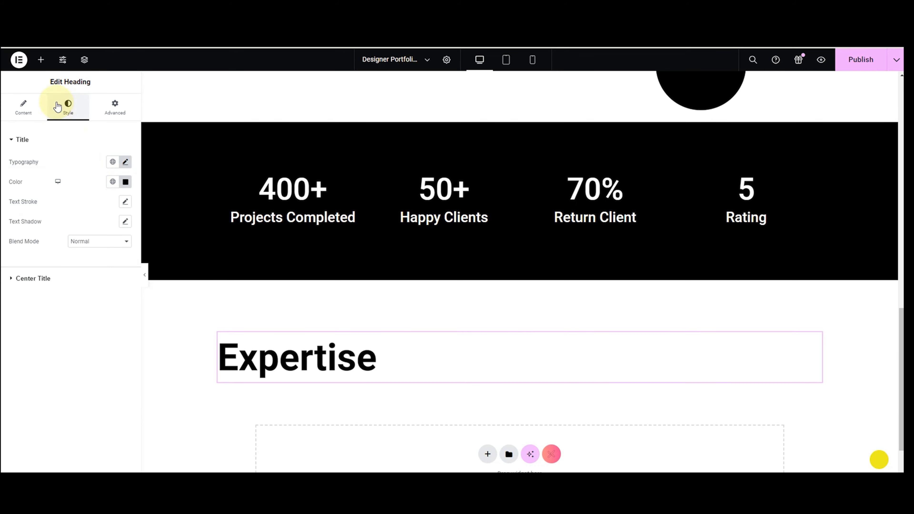
Add a Text Editor below the Expertise heading and replace its placeholder with the digital products paragraph.
click(41, 60)
drag(36, 347, 283, 379)
drag(110, 303, 13, 268)
key(BackSpace)
text(I am dedicated to developing digital products that positively impact people's lives. My extensive experience across various design disciplines enables me to effectively translate abstract concepts into tangible real-world results. As a digital product designer, my aim is to consistently benefit users and make a meaningful impact through my work.)
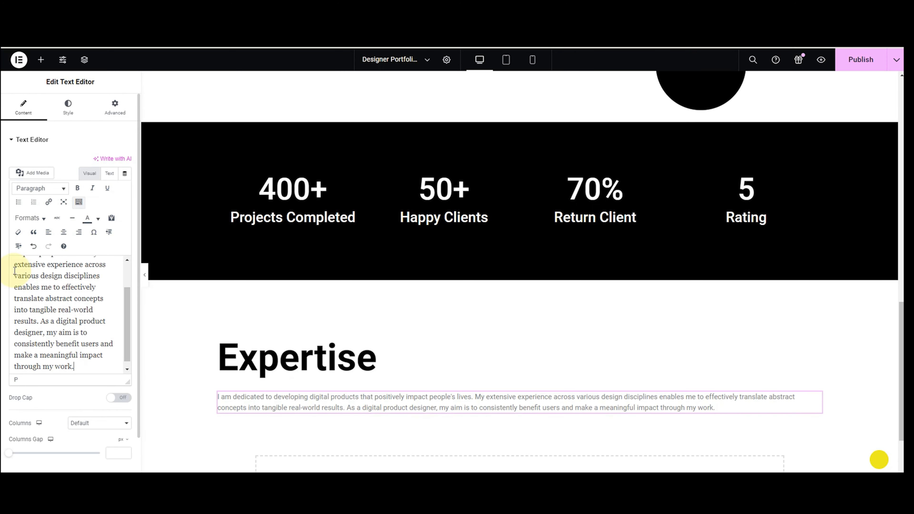
Justify the paragraph and narrow it to the left side of the page.
click(60, 116)
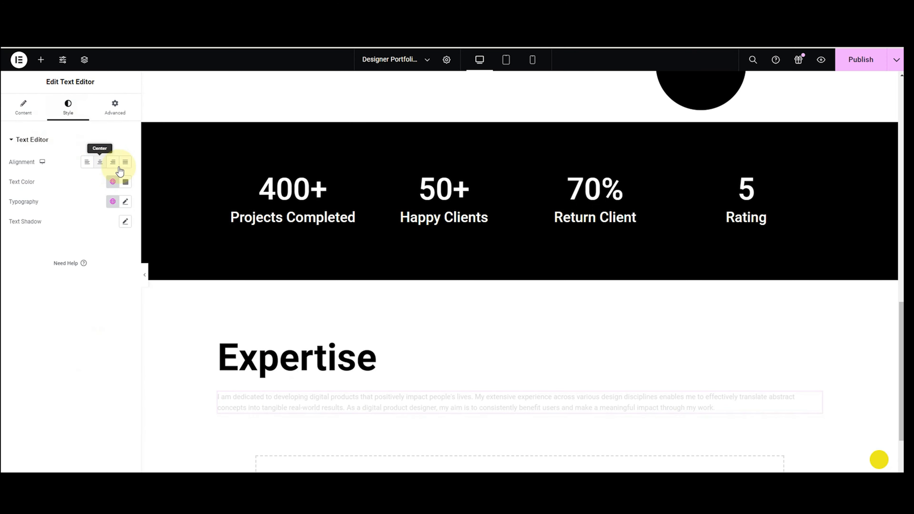
click(124, 162)
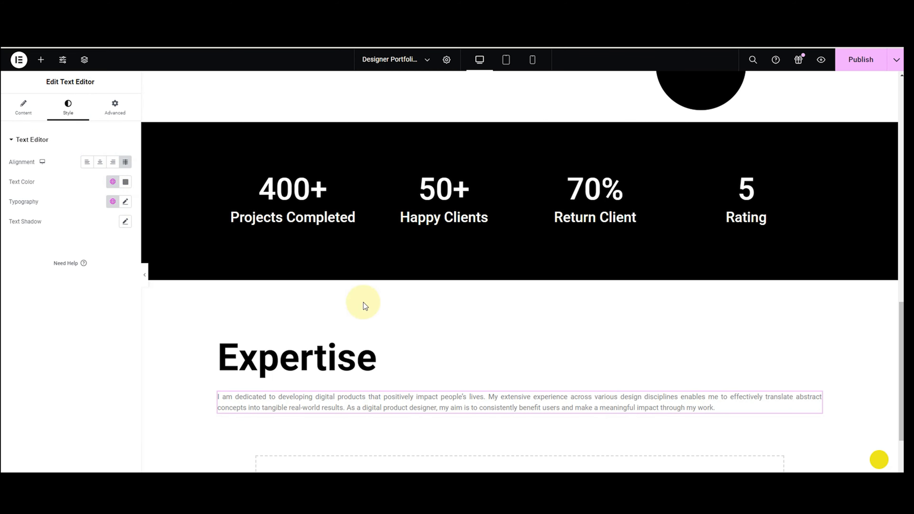
drag(823, 402, 413, 375)
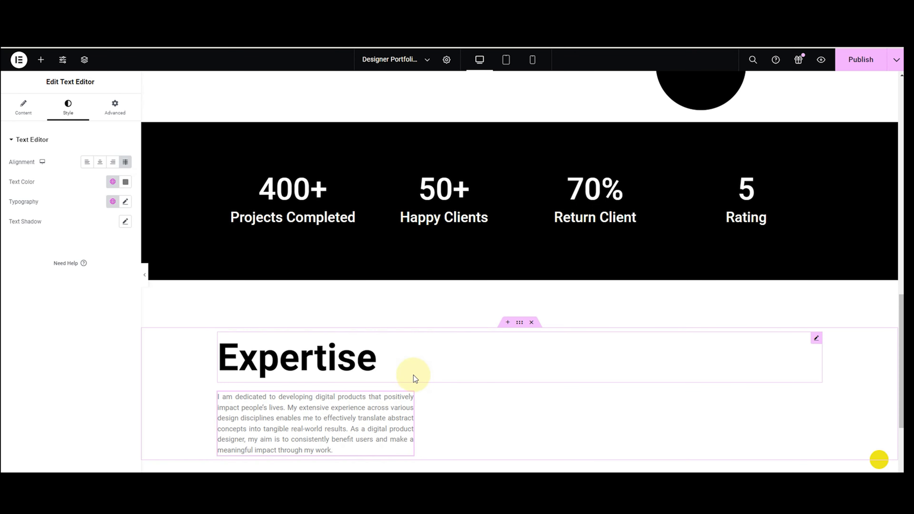
click(125, 181)
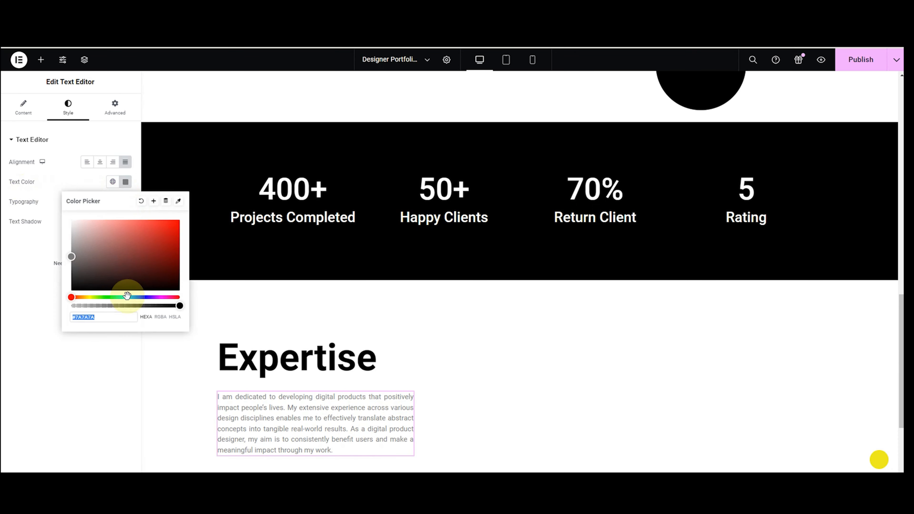
click(21, 216)
Set the paragraph typography to Inter at size 26.
click(125, 202)
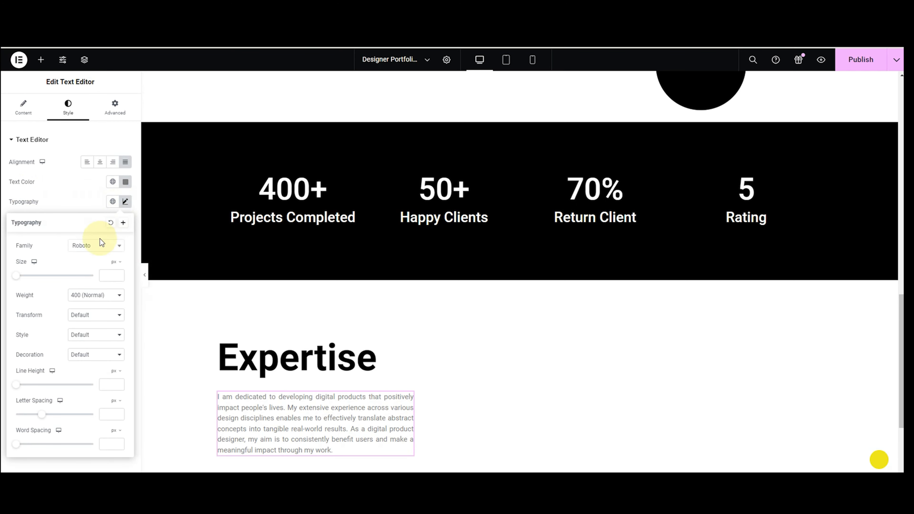
click(96, 248)
text(inter)
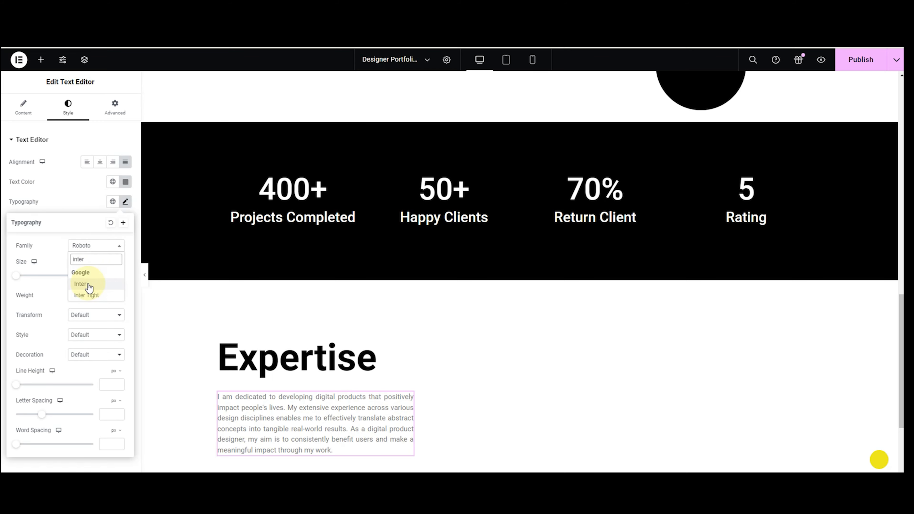
click(80, 284)
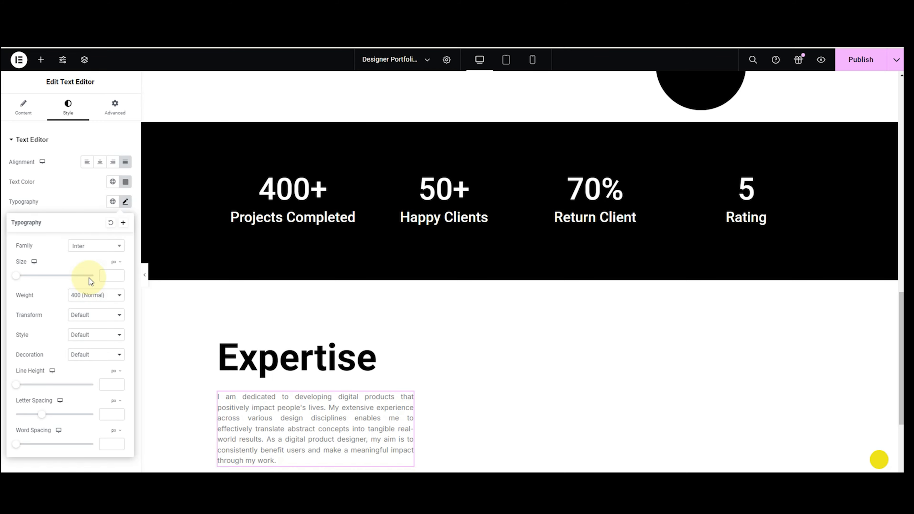
click(110, 271)
text(25)
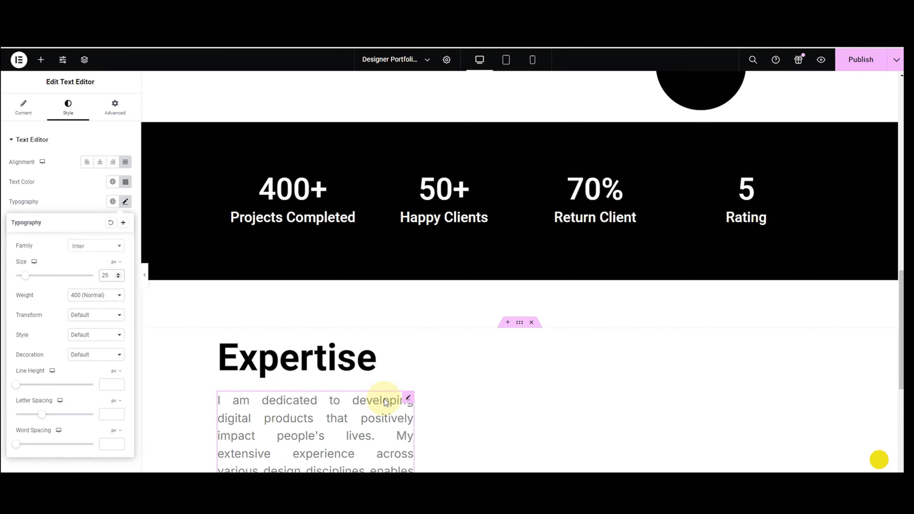
scroll(385, 402, down, 3)
scroll(385, 402, down, 1)
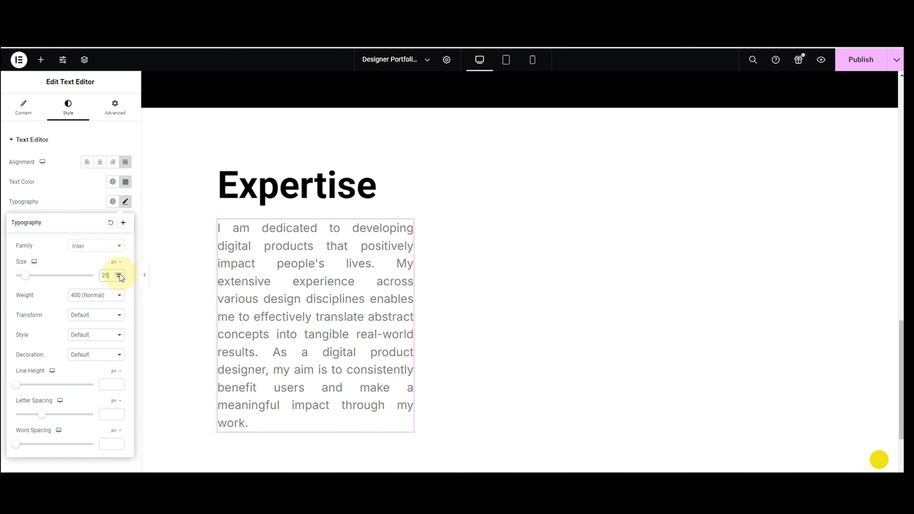
click(118, 273)
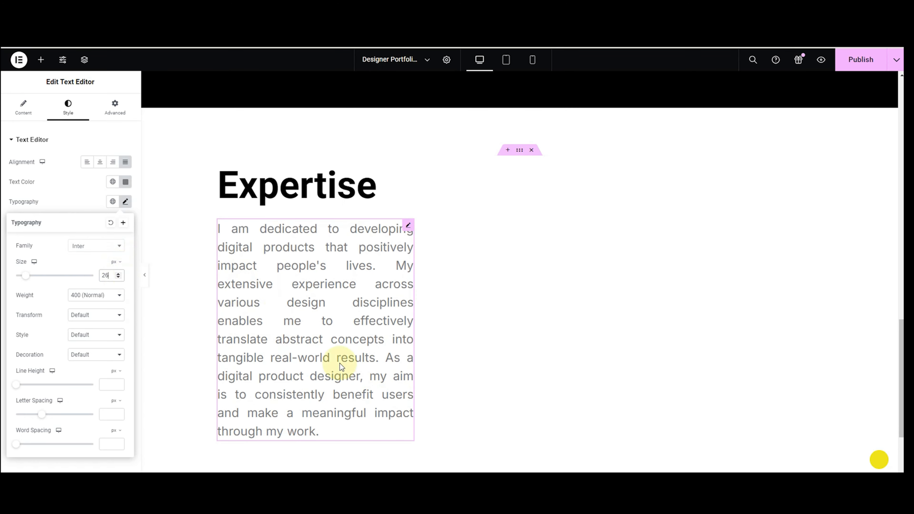
click(419, 335)
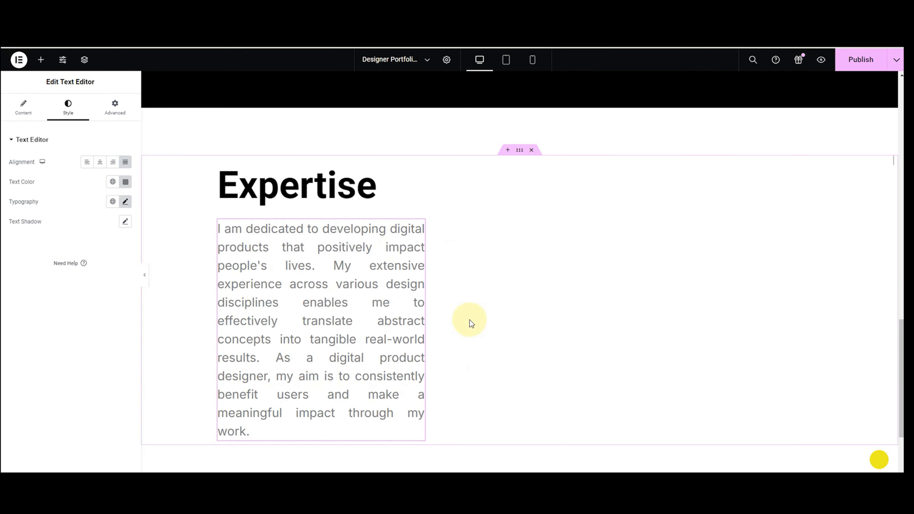
click(125, 201)
click(125, 202)
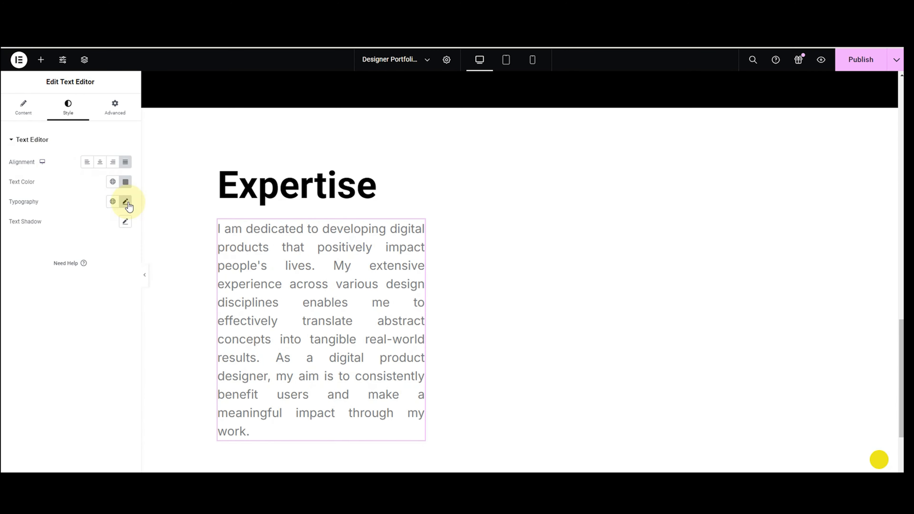
scroll(456, 380, down, 3)
Insert a new two-column row below the paragraph.
click(488, 419)
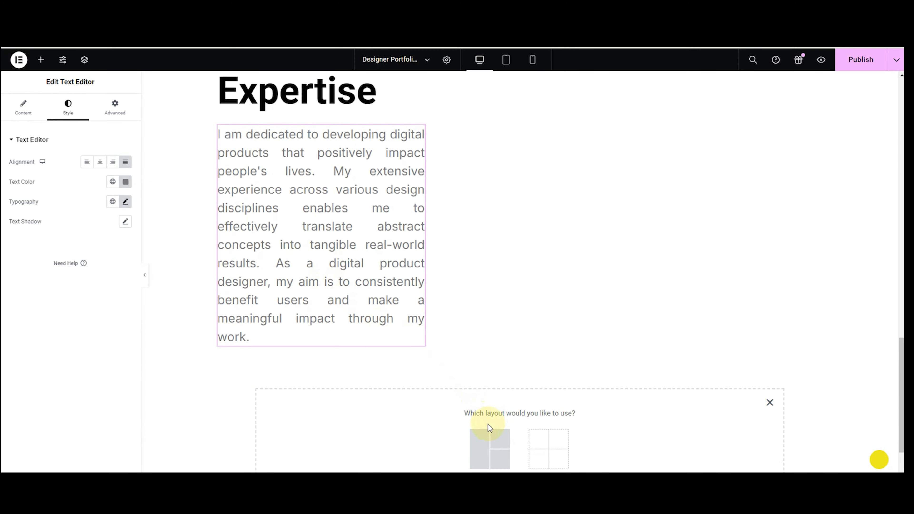
click(489, 437)
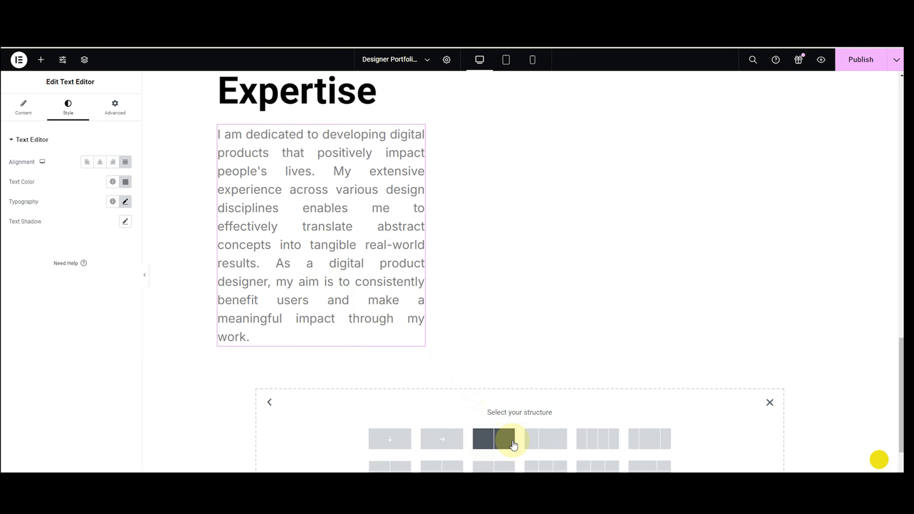
click(534, 445)
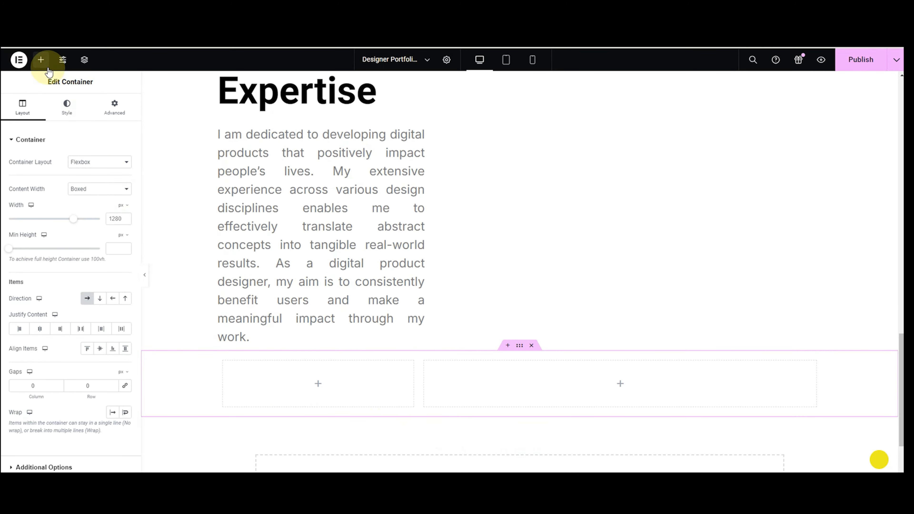
Place a heading in the left column, retitle it 'User Experience Design', and left-align it.
click(41, 59)
text(hea)
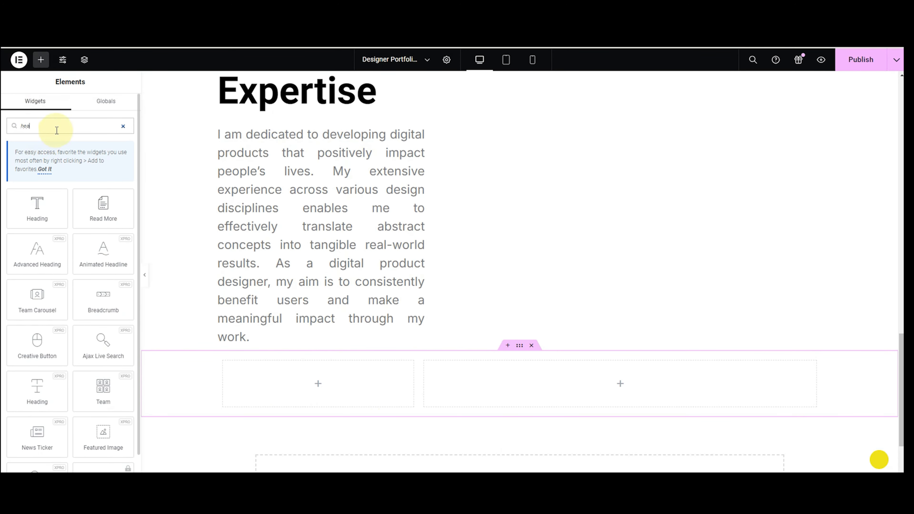
text(di)
drag(114, 270, 302, 402)
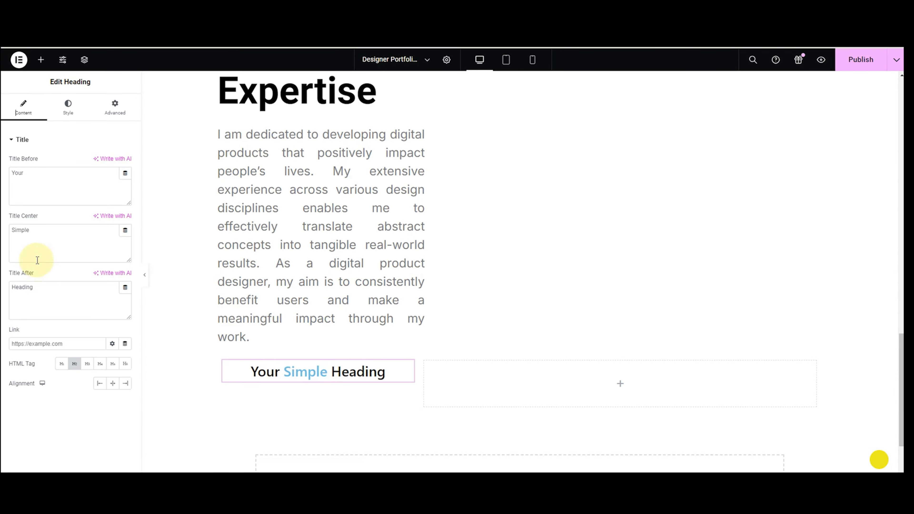
drag(55, 300, 8, 287)
key(BackSpace)
drag(47, 227, 8, 214)
key(BackSpace)
drag(43, 180, 4, 186)
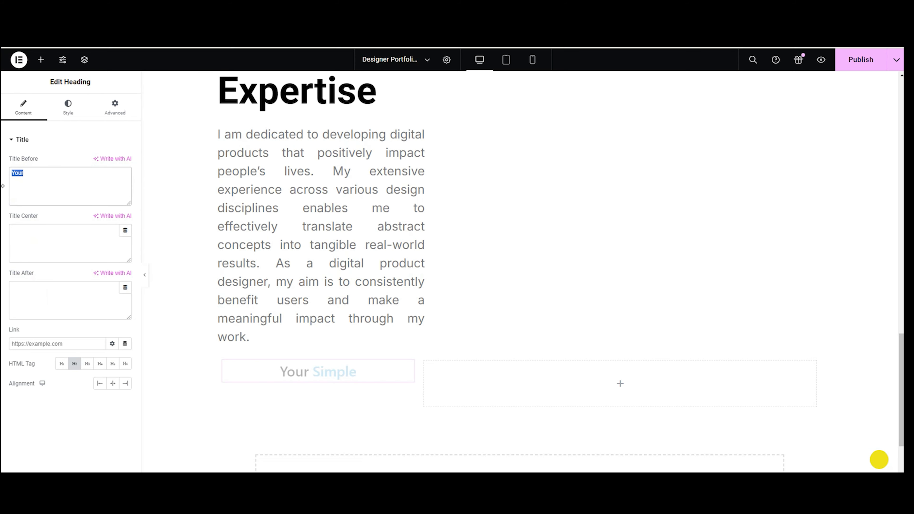
text(User Experience Design)
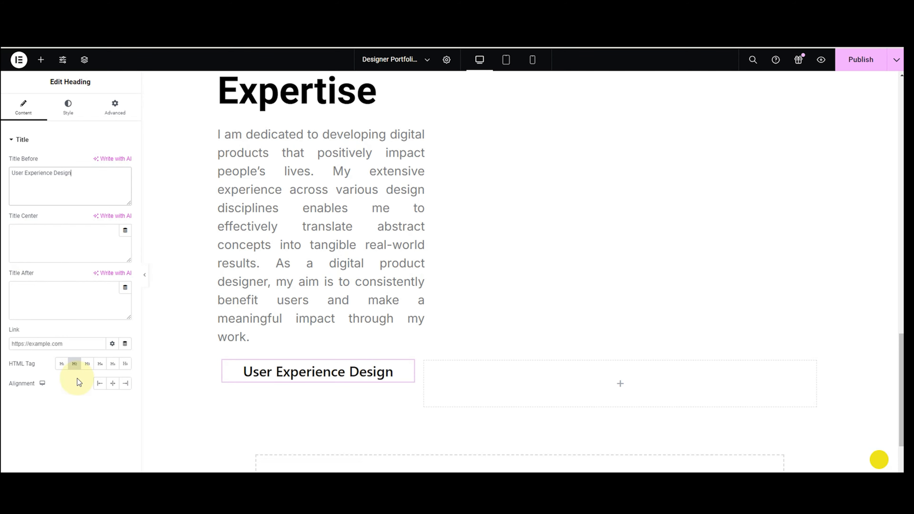
click(98, 384)
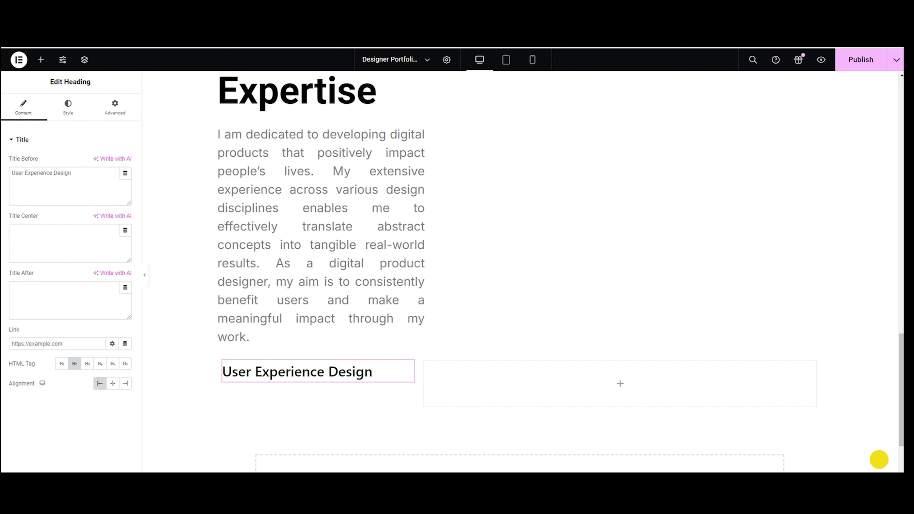
Set the heading typography to Roboto, 32 px, weight 600 Semi Bold.
click(68, 107)
click(126, 161)
click(106, 206)
text(robo)
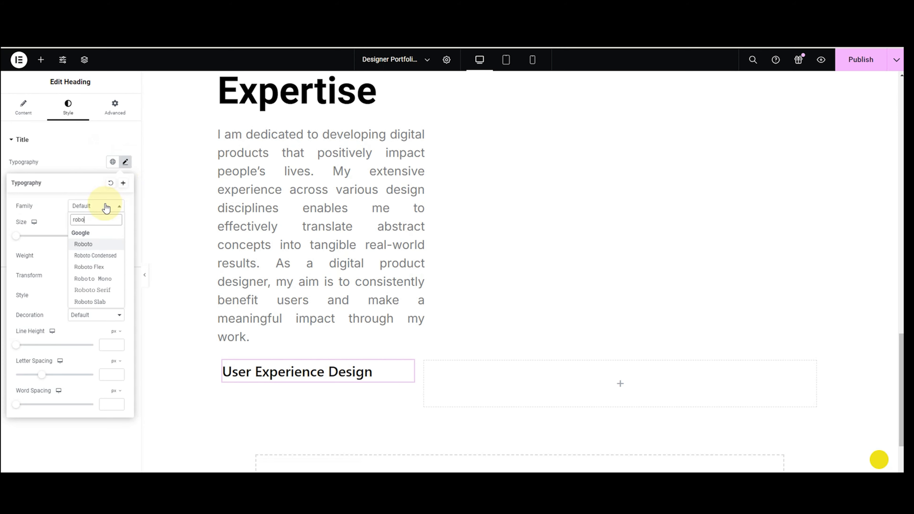
click(97, 245)
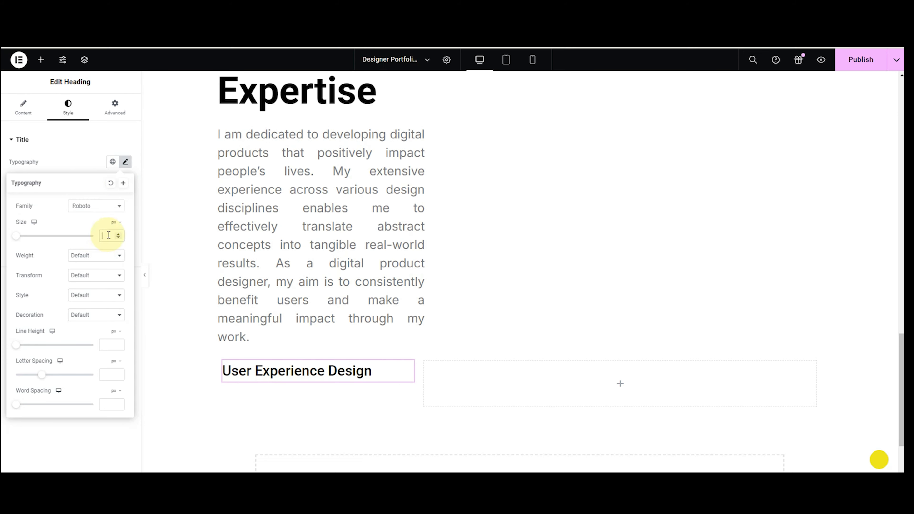
click(108, 235)
text(32)
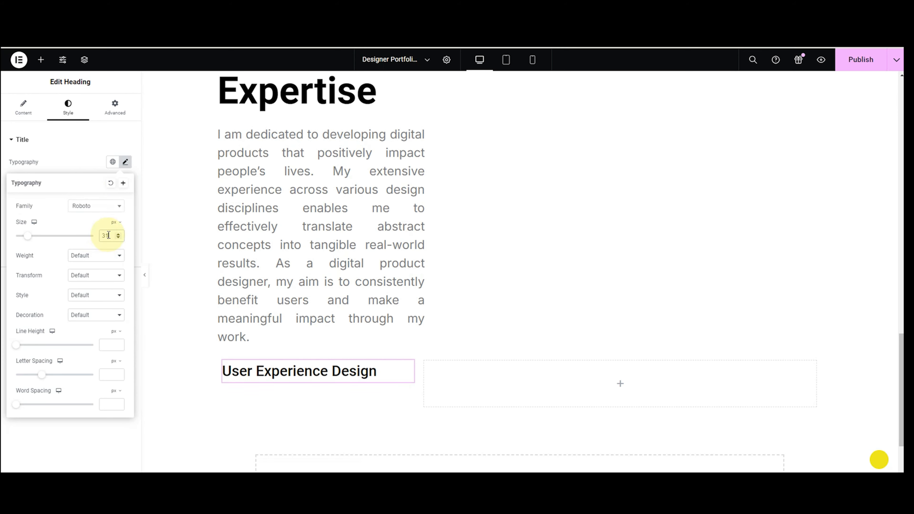
click(107, 259)
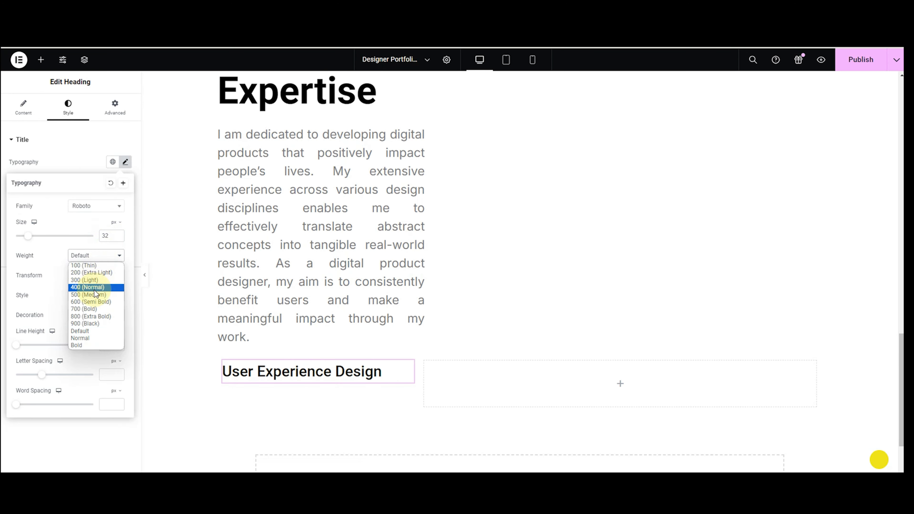
click(94, 305)
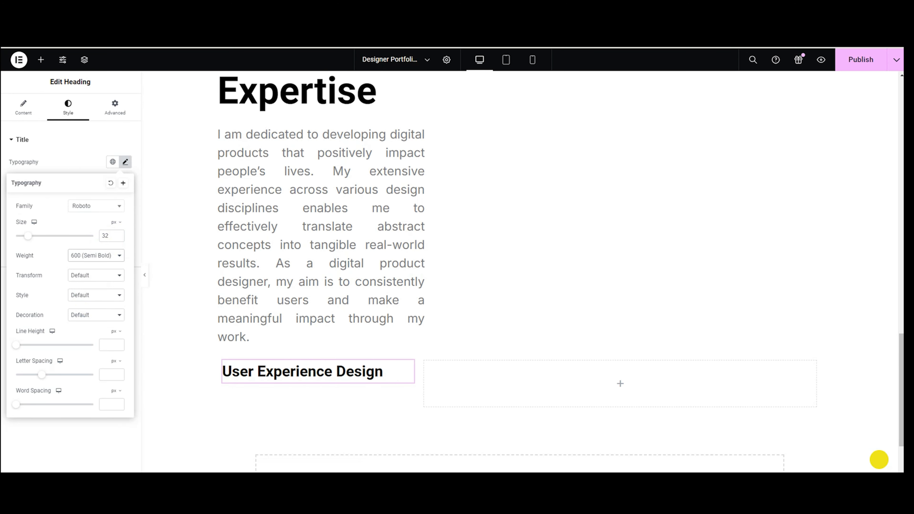
click(546, 382)
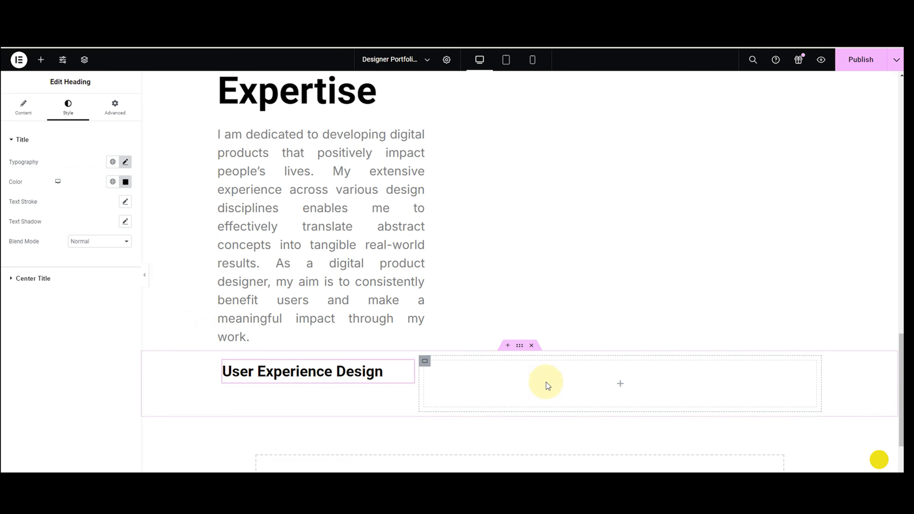
Drop a Text Editor into the empty right column and paste the user-experience paragraph over its placeholder.
scroll(554, 384, down, 1)
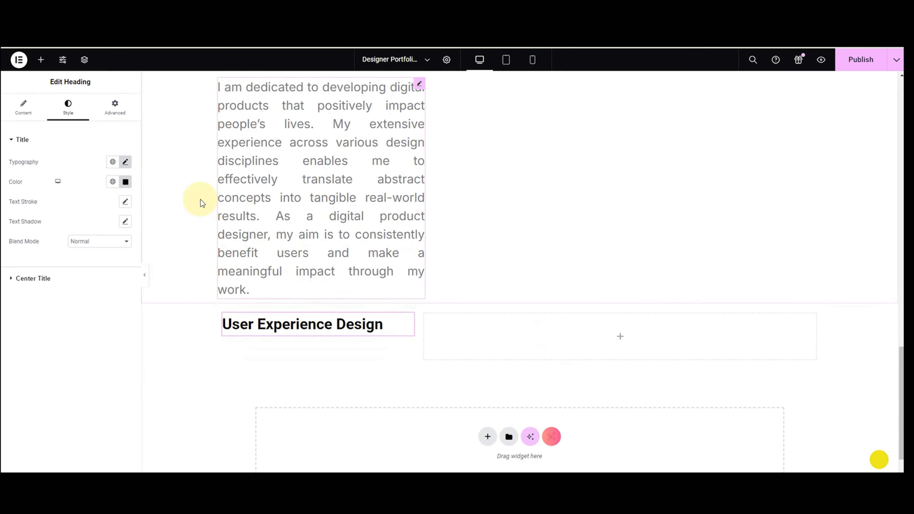
click(41, 59)
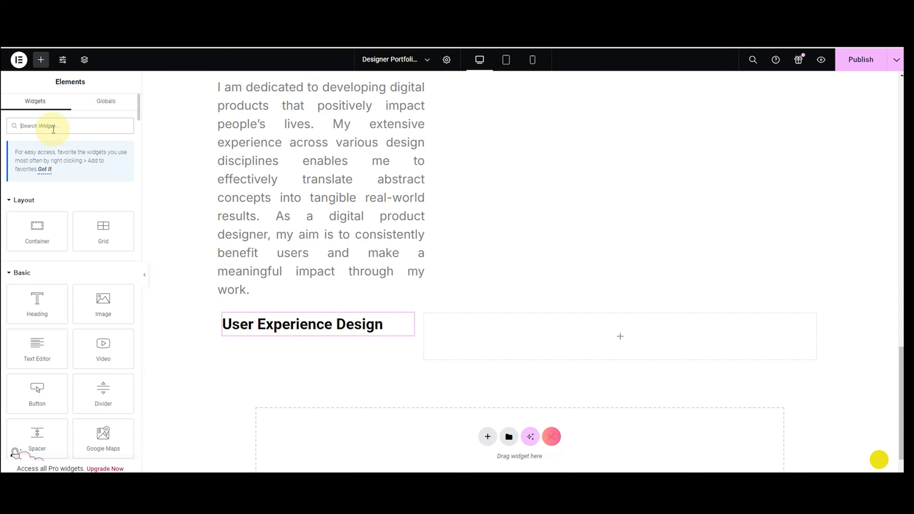
drag(37, 348, 618, 340)
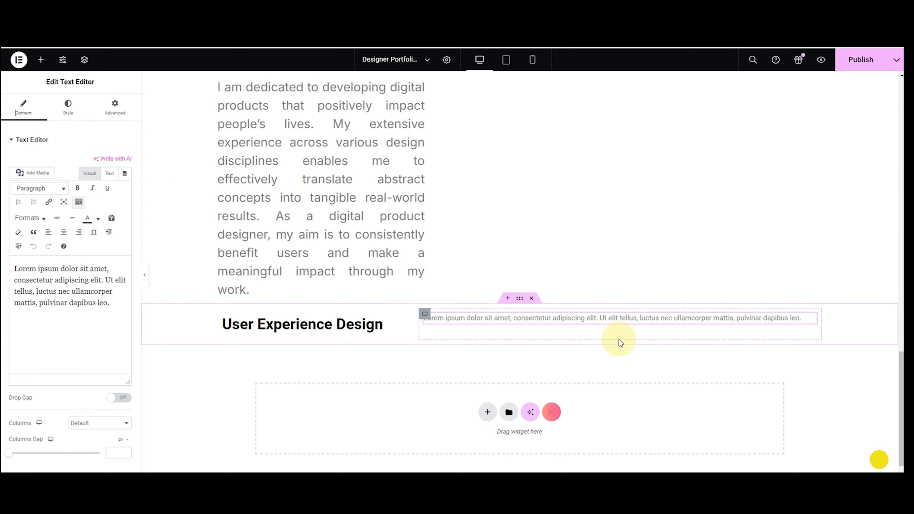
key(ctrl+a)
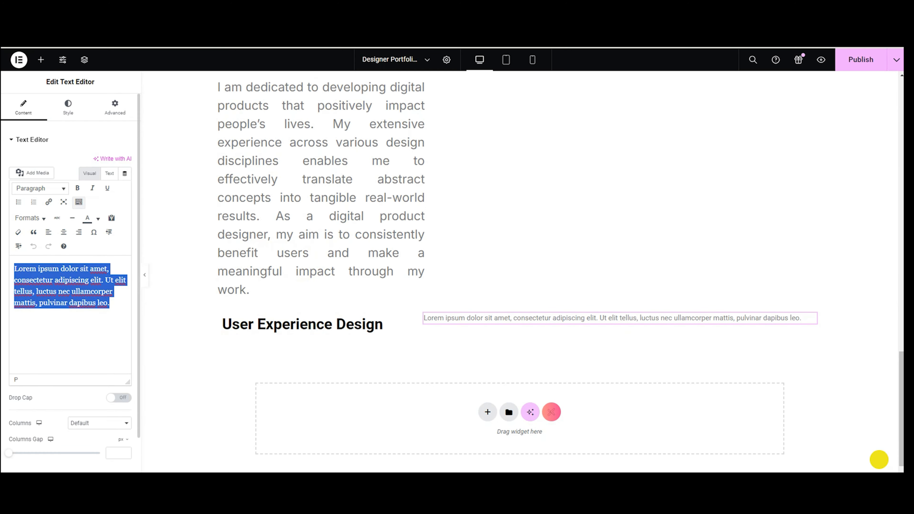
text(Elevate your digital products with a user-centric design approach that guarantees intuitive and delightful user experiences. I am skilled in crafting interfaces that seamlessly guide users through your application, resulting in increased engagement and higher conversion rates. Overcome complex navigation challenges and significantly boost user satisfaction.)
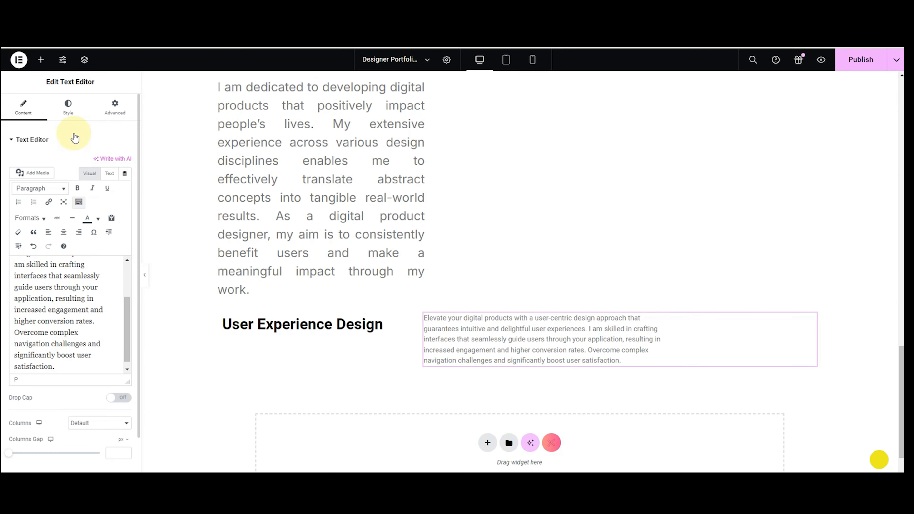
Set the paragraph text colour to #56657F.
click(69, 108)
click(125, 181)
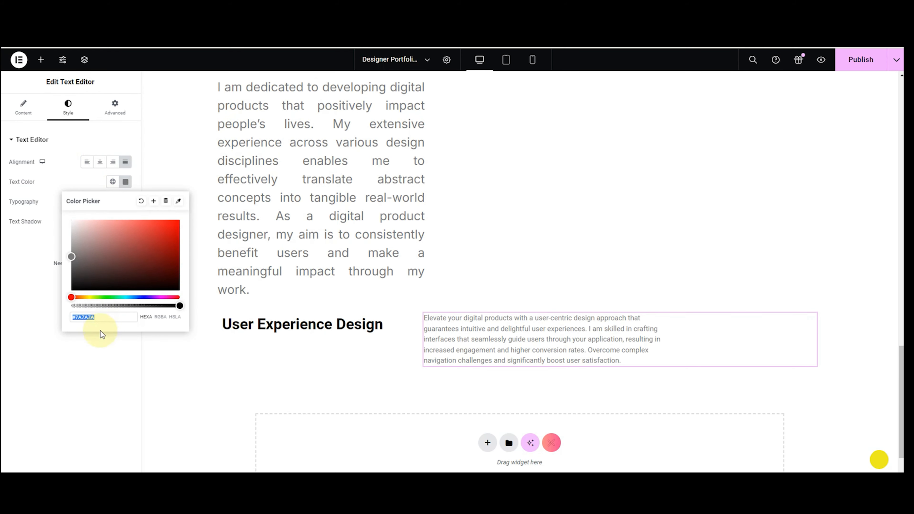
key(ctrl+v)
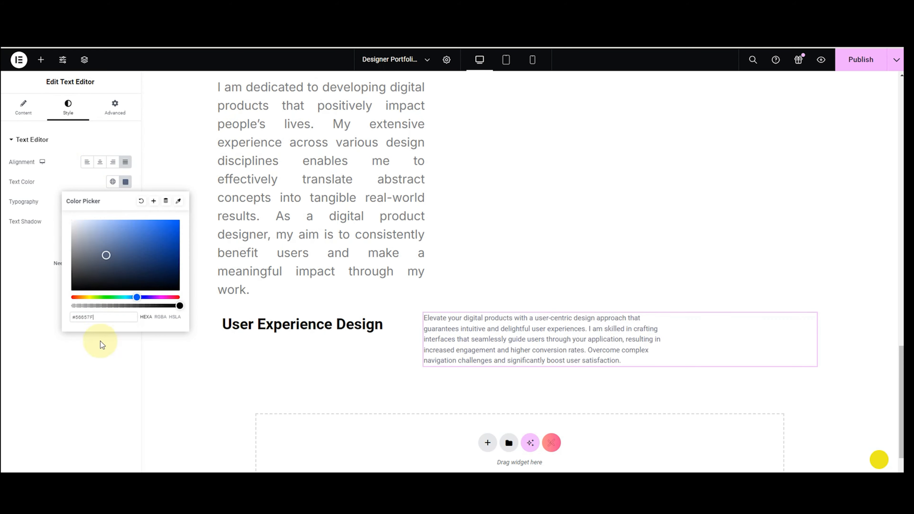
click(39, 220)
Set the paragraph typography to Inter at 20 px.
click(124, 202)
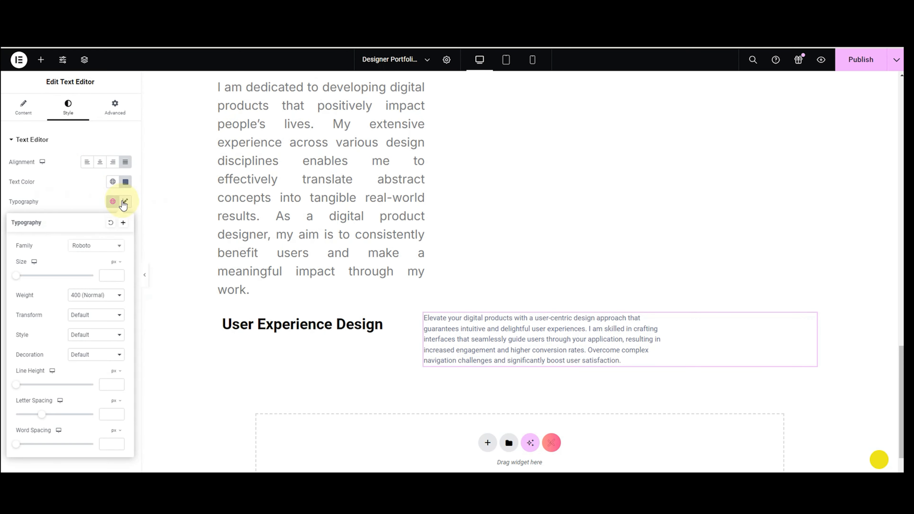
click(108, 253)
text(inte)
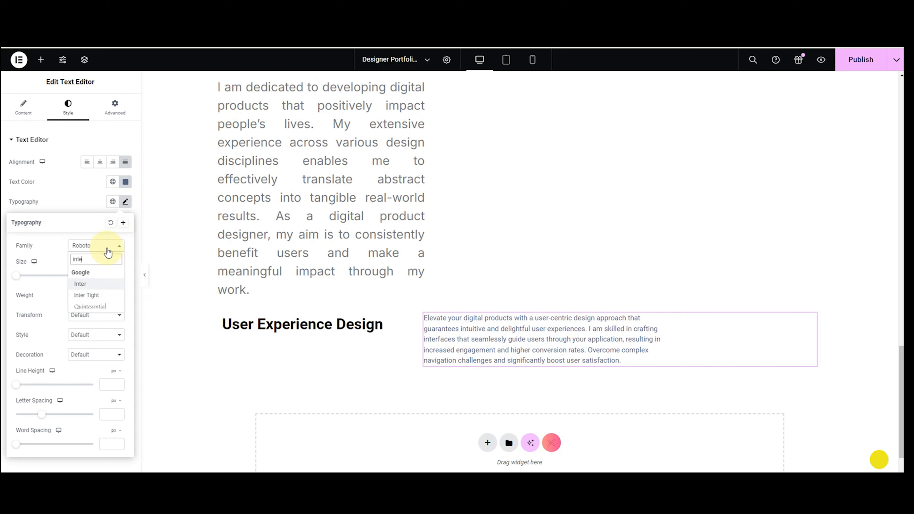
click(94, 284)
click(110, 276)
text(2)
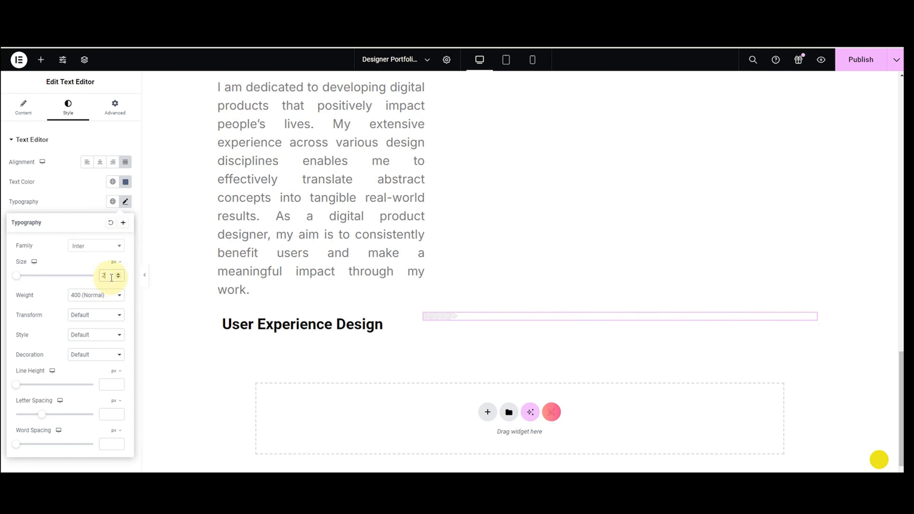
text(0)
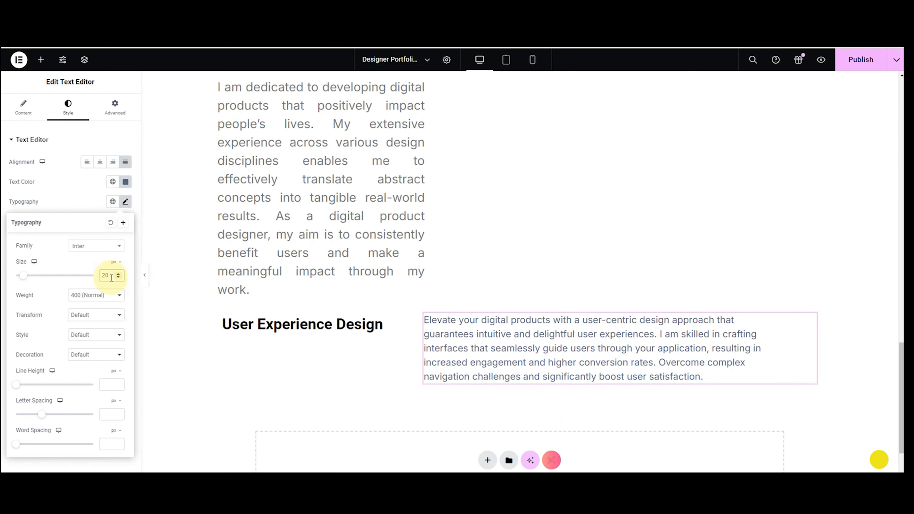
click(54, 204)
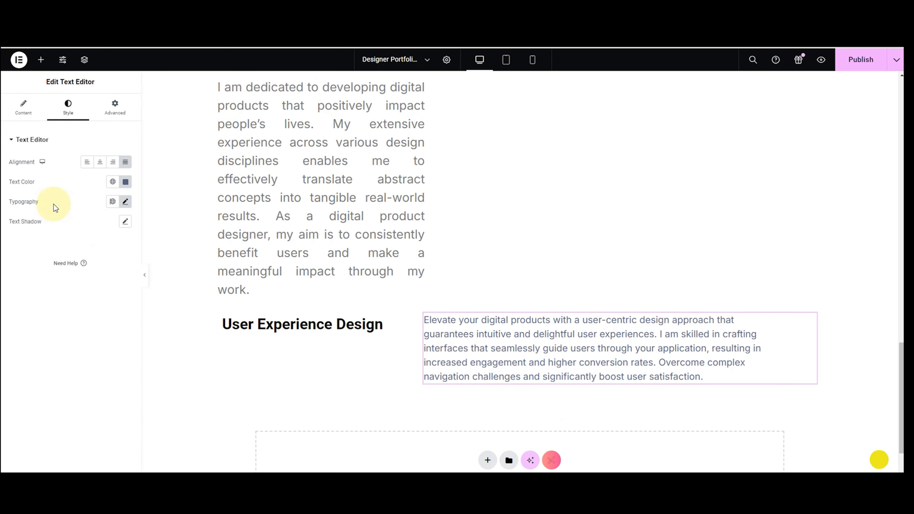
Add a Taxonomy widget, found by searching 'taxo', beneath the user-experience paragraph.
click(43, 59)
click(88, 126)
text(tax)
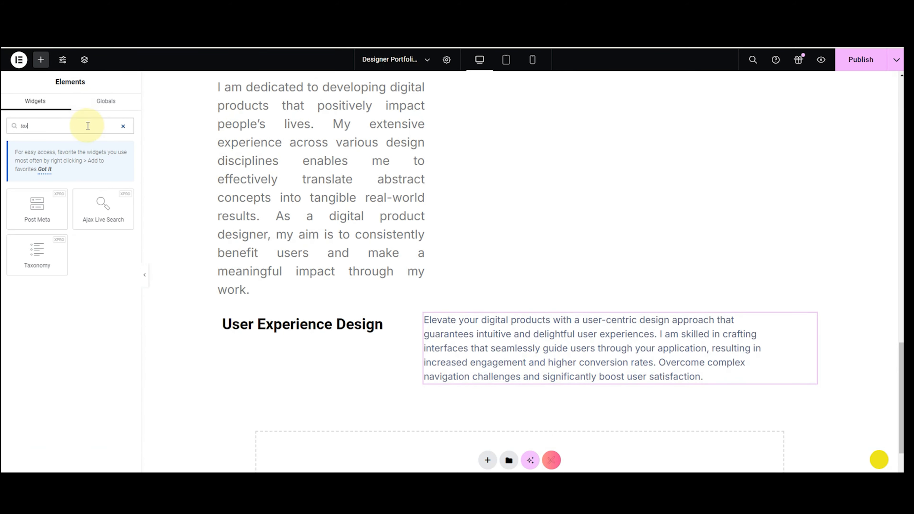
text(o)
drag(89, 227, 564, 333)
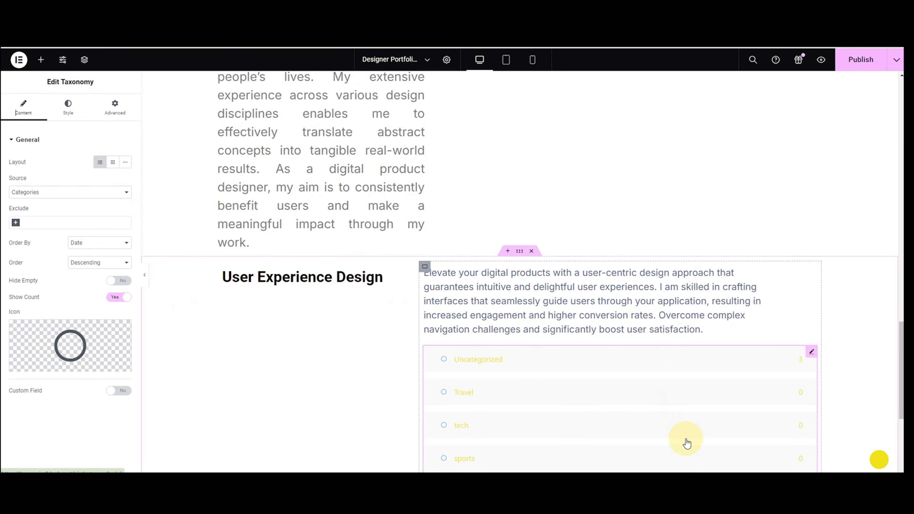
scroll(662, 431, down, 3)
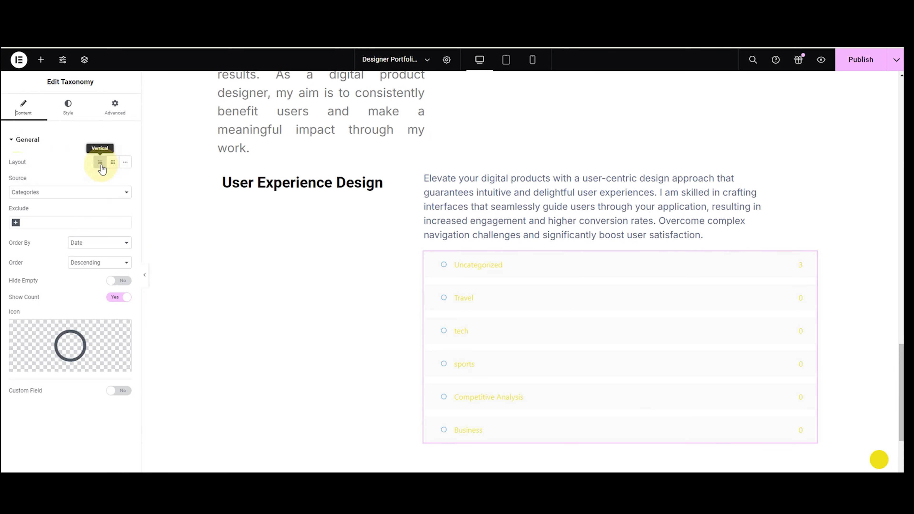
Lay out the taxonomy inline, source it from Product categories, and open the Exclude list.
click(113, 163)
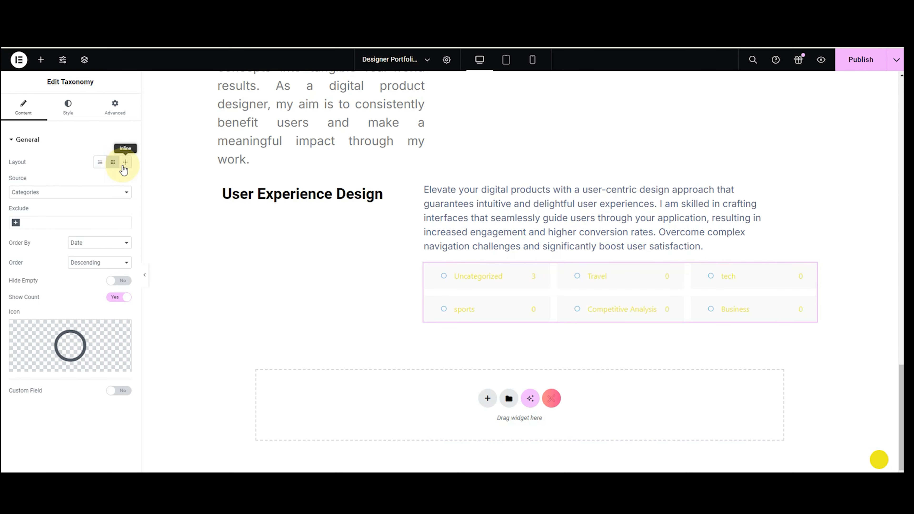
click(98, 164)
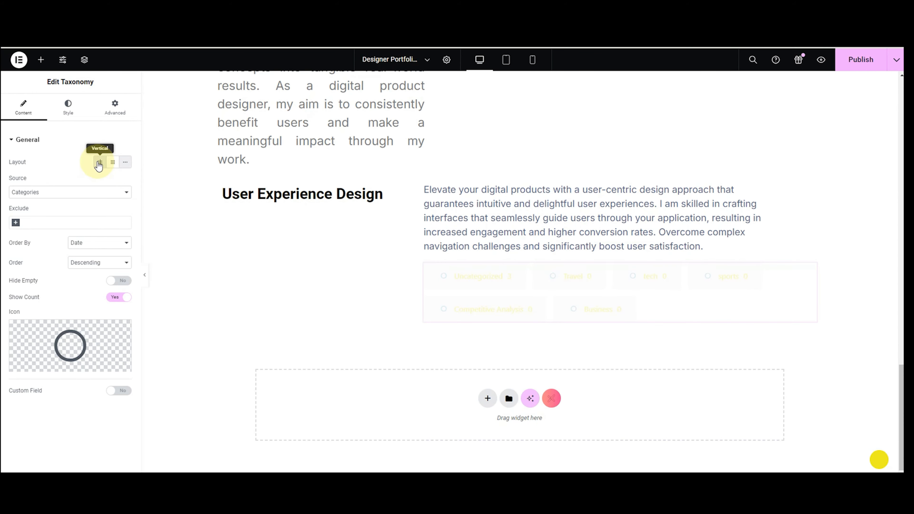
click(126, 164)
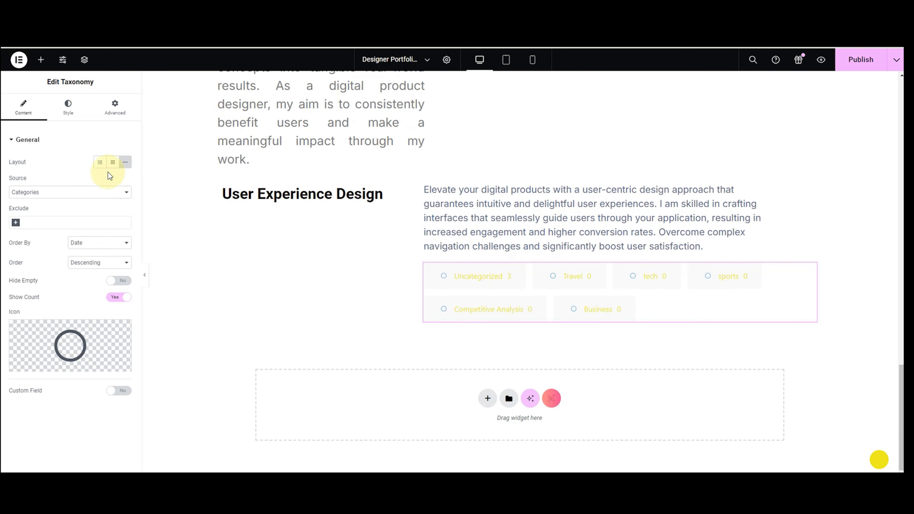
click(38, 194)
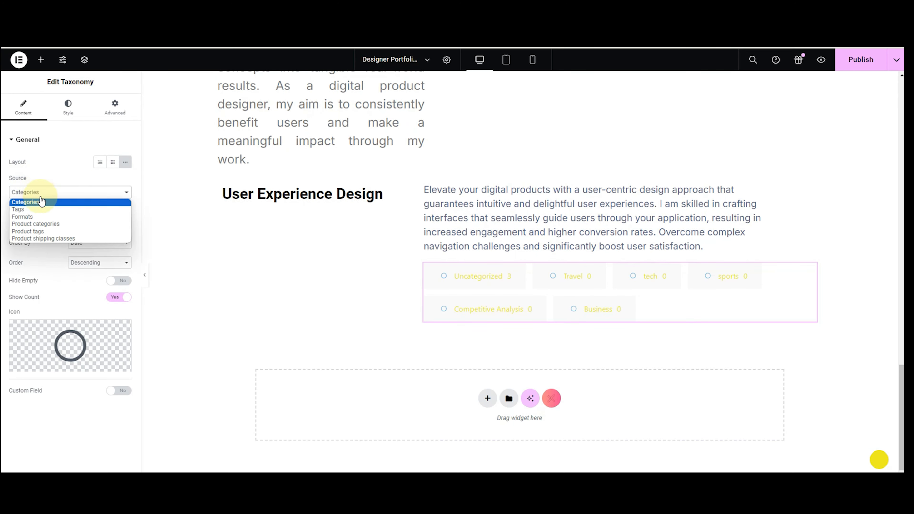
click(47, 224)
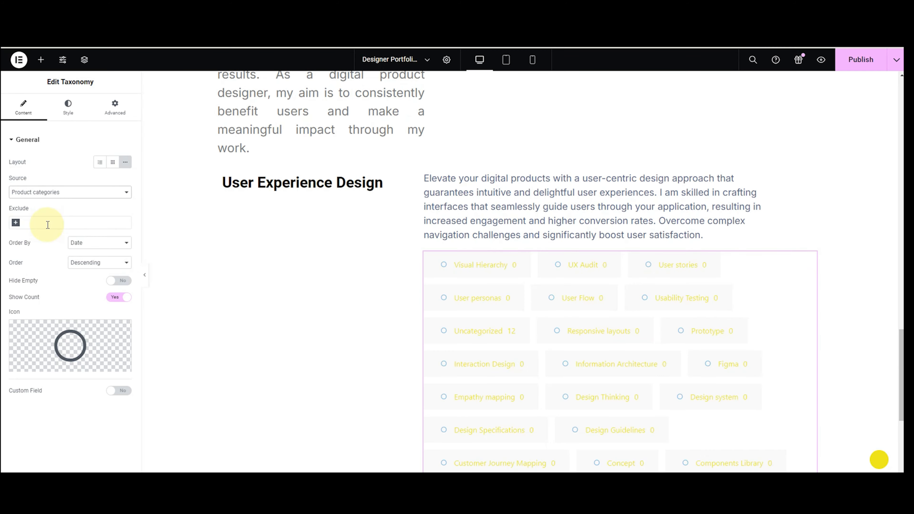
scroll(583, 238, down, 7)
scroll(596, 278, up, 4)
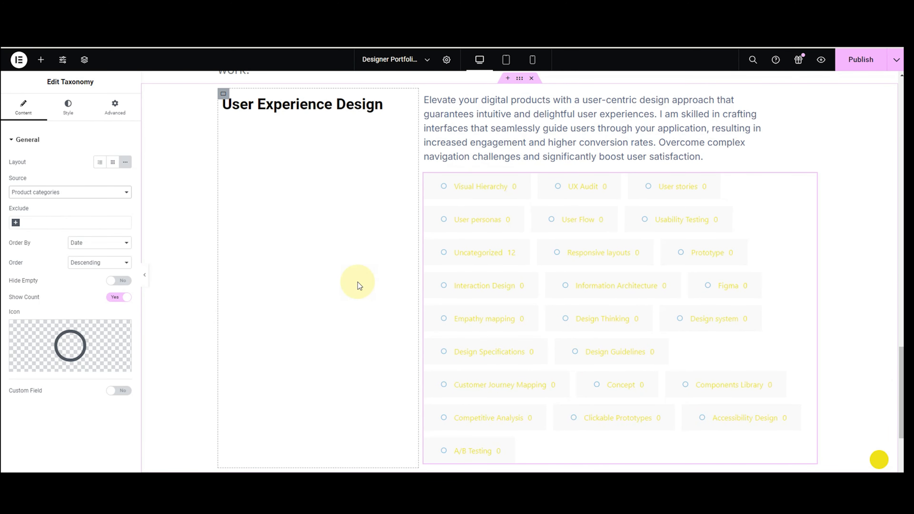
click(18, 223)
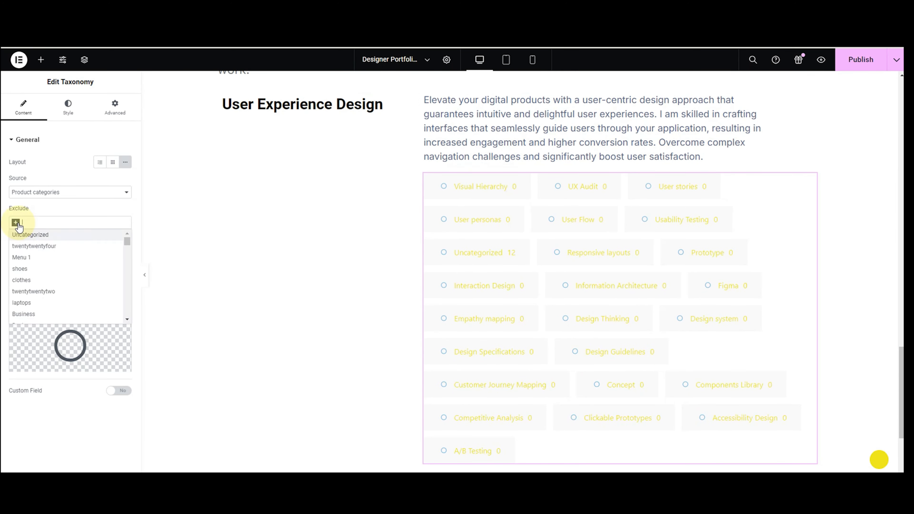
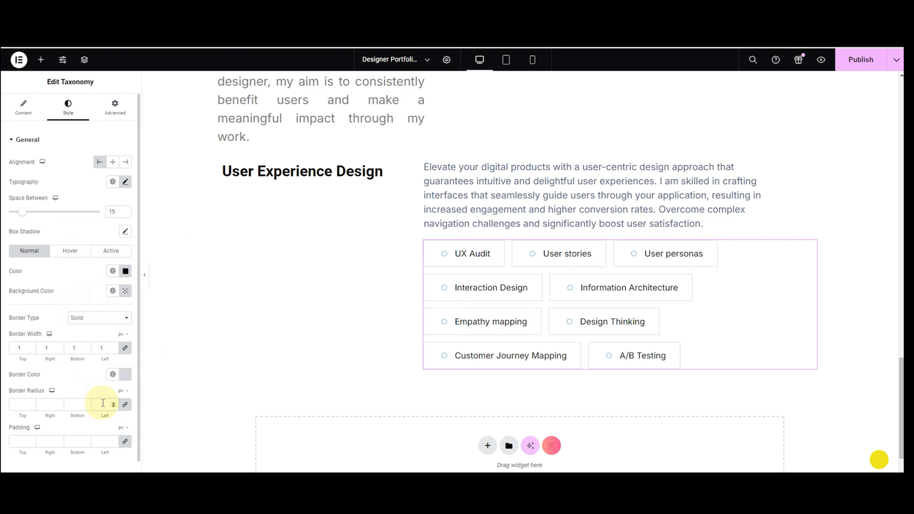
Round the taxonomy skill tags into pills with a 50 px border radius on all sides.
text(0)
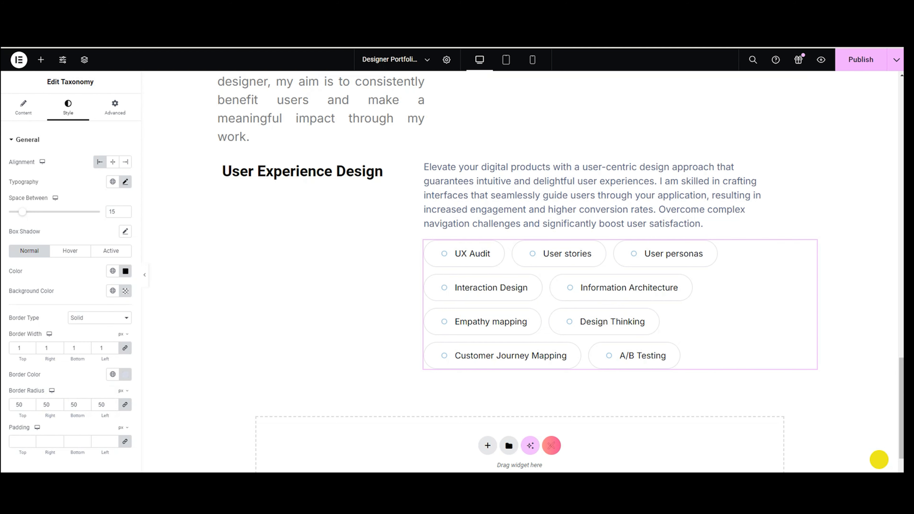
scroll(515, 365, up, 3)
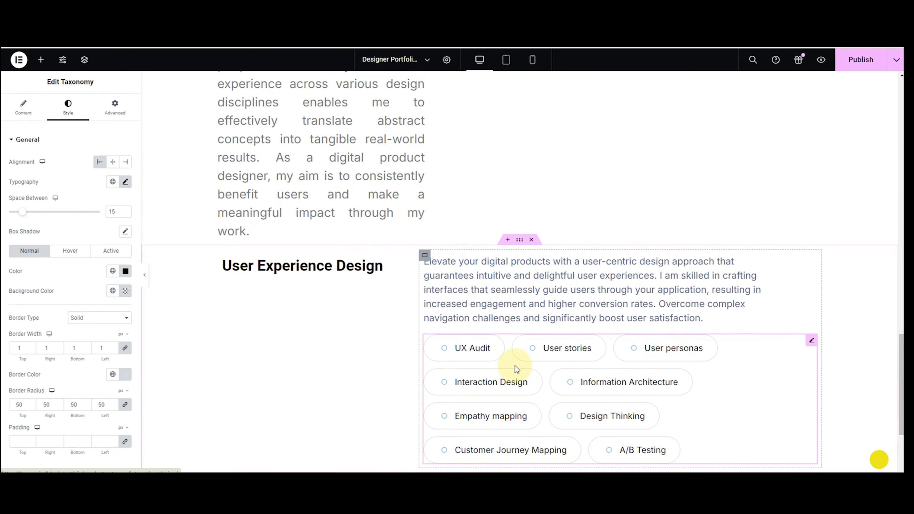
Copy the User Experience Design section and paste it into the empty container below.
click(520, 244)
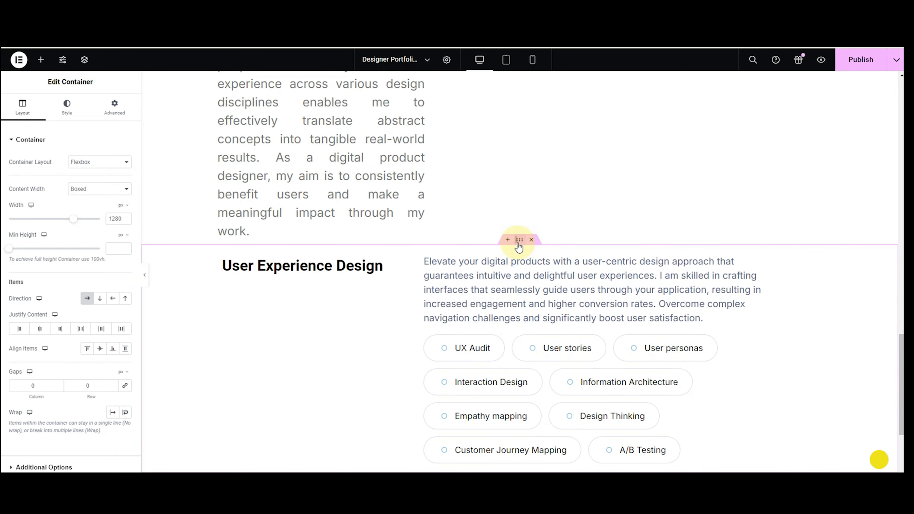
right_click(518, 247)
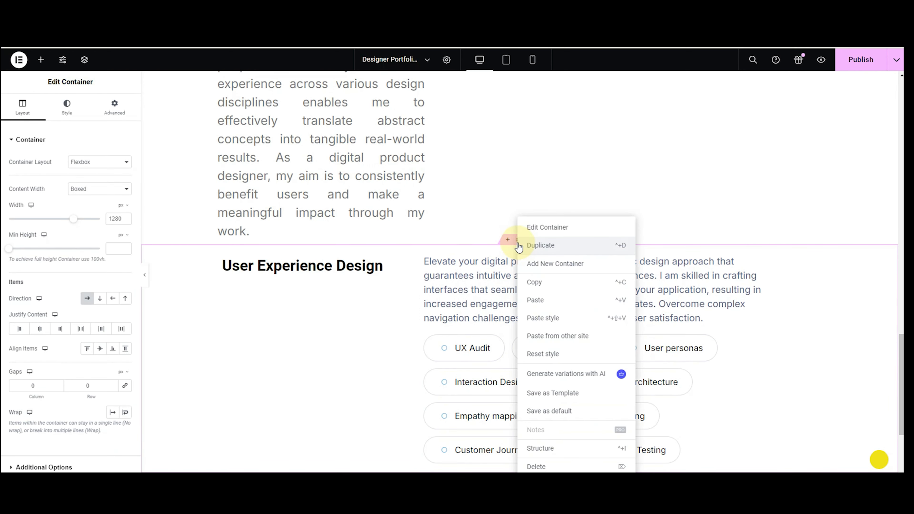
click(525, 282)
scroll(525, 284, down, 1)
scroll(526, 284, down, 4)
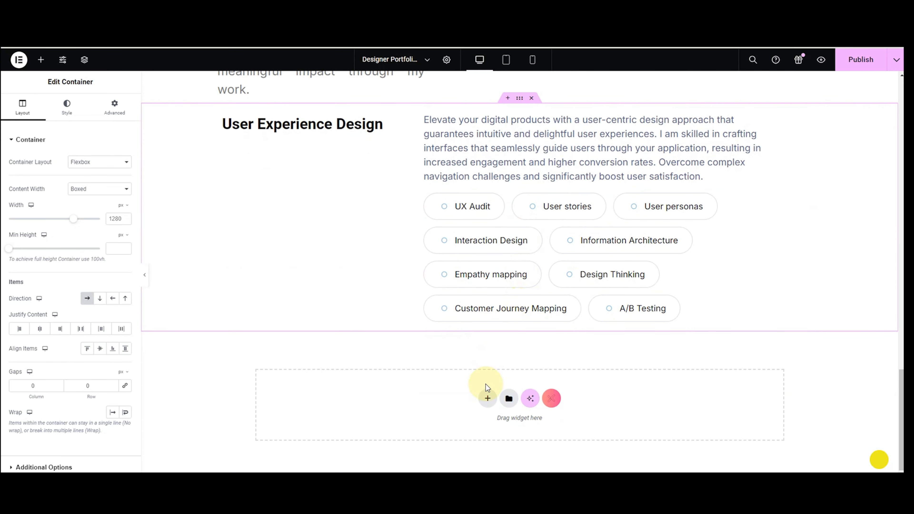
right_click(485, 384)
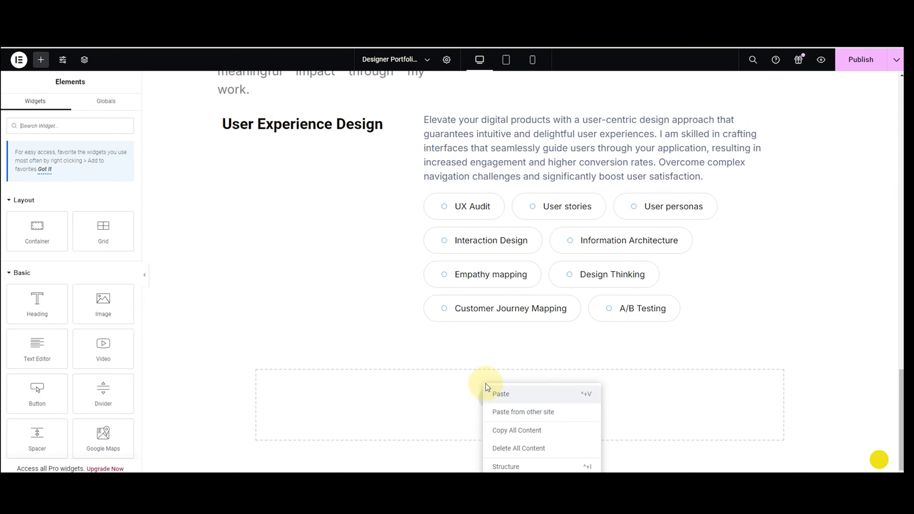
click(493, 396)
Paste a second copy of the section into the next empty container.
scroll(475, 385, down, 1)
scroll(475, 387, down, 5)
right_click(493, 396)
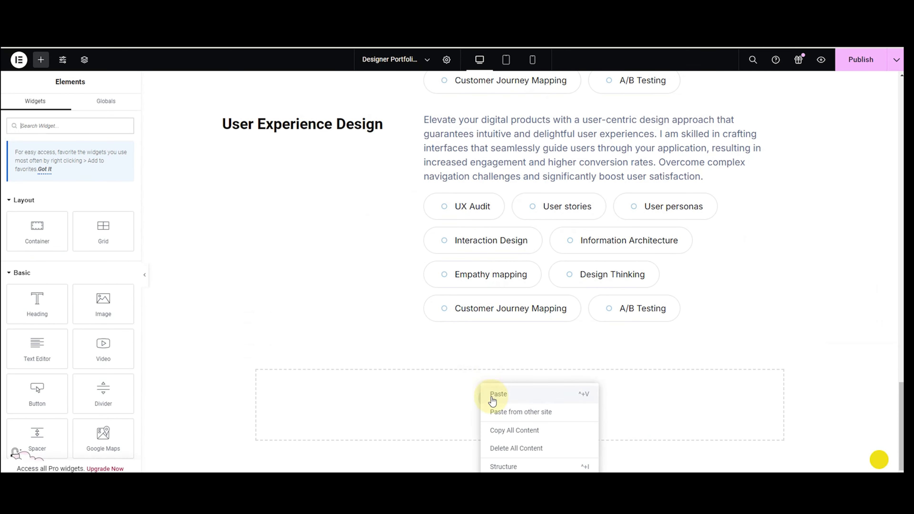
click(495, 396)
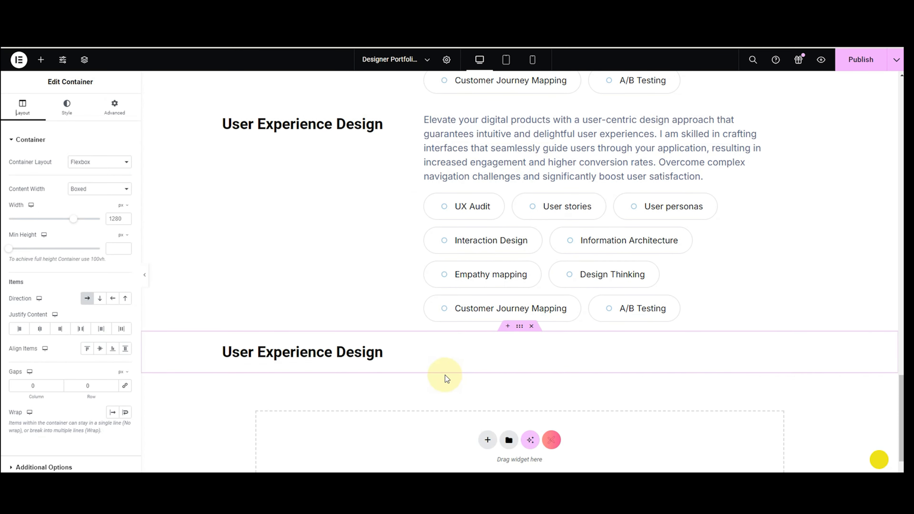
Retitle the copied section's heading to 'User Interface Design'.
scroll(151, 443, up, 2)
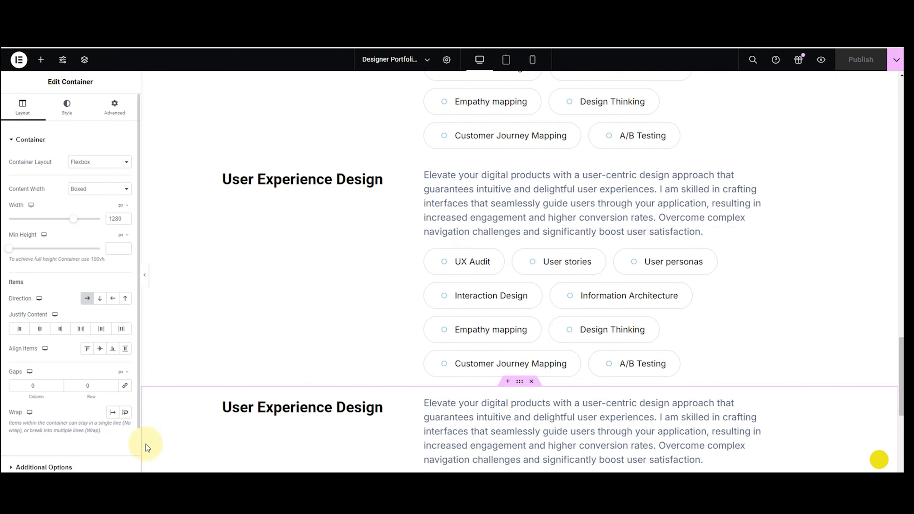
click(297, 415)
double_click(37, 175)
text(Inter Design)
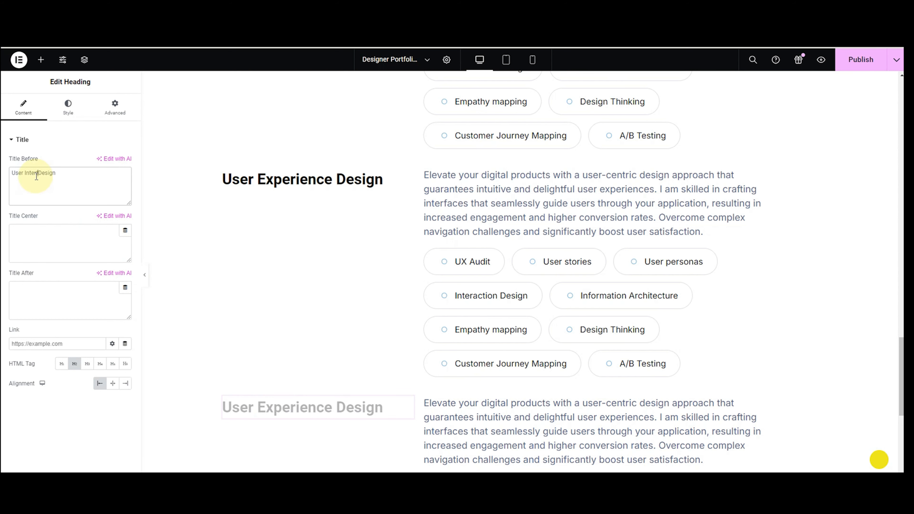
text( ace)
Replace the copy's paragraph with the new text about visually stunning interfaces.
scroll(372, 353, down, 1)
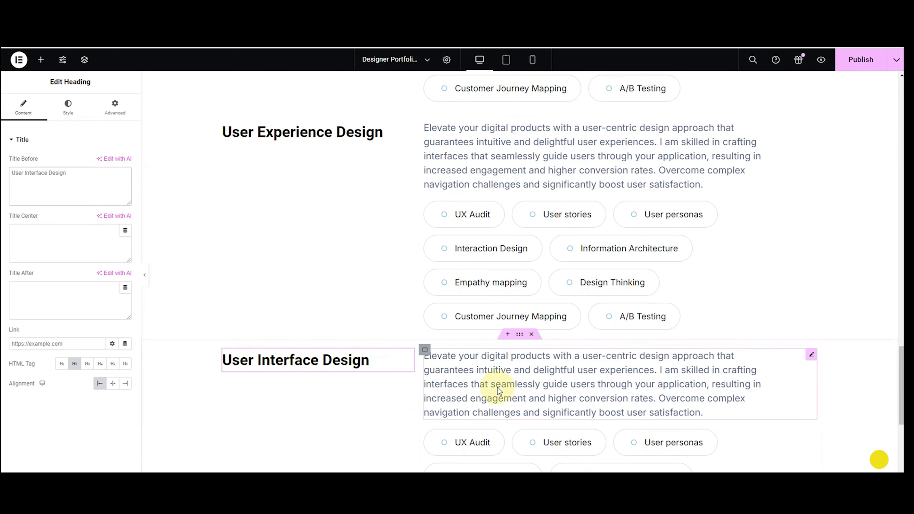
click(498, 387)
key(ctrl+a)
key(BackSpace)
text(Transform your concepts into visually stunning interfaces with my design expertise. I am dedicated to creating attractive, user-friendly interfaces that align seamlessly with your brand identity. I give meticulous attention to every pixel, ensuring that your product is not only visually appealing but also intuitively usable.)
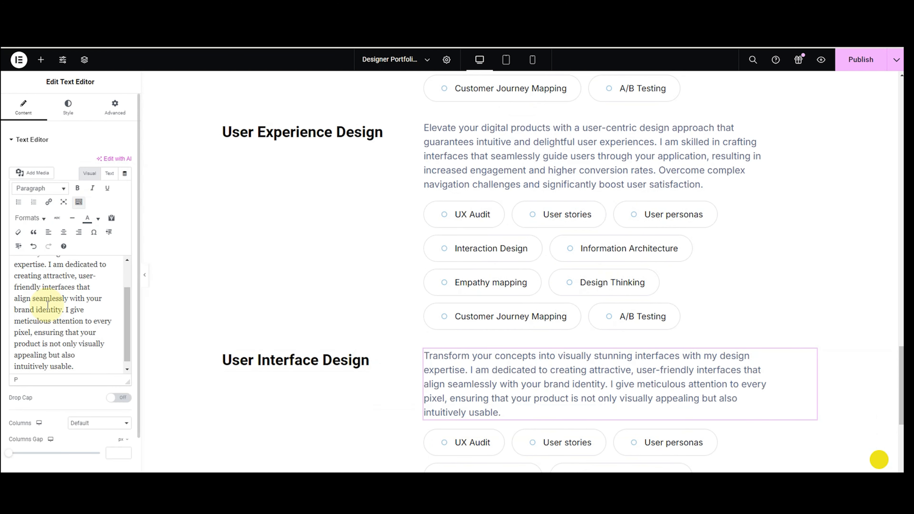
scroll(527, 398, down, 1)
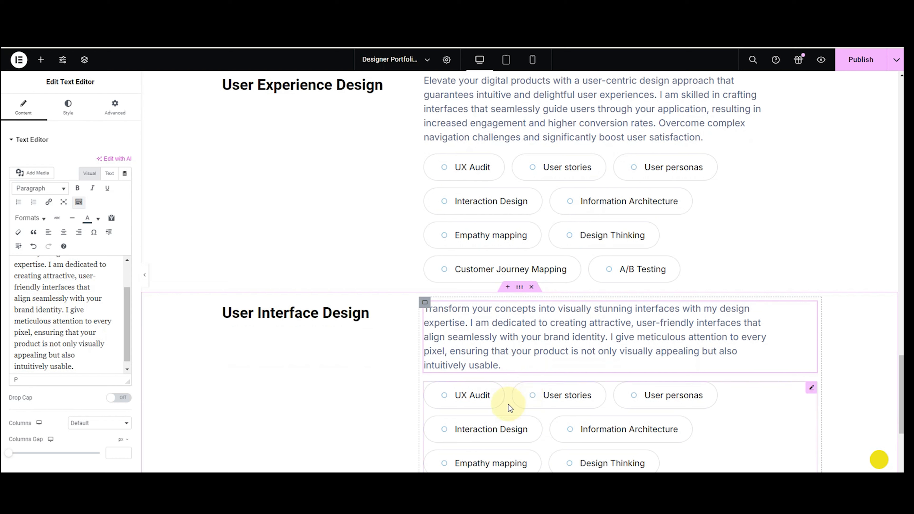
click(444, 410)
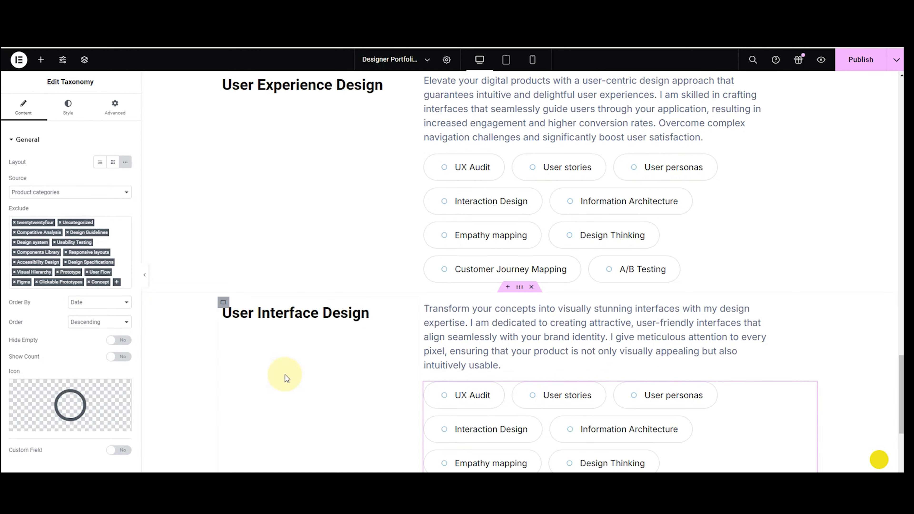
Un-exclude the UI tags, e.g. Accessibility Design, Design system, Usability Testing, Visual Hierarchy.
click(15, 262)
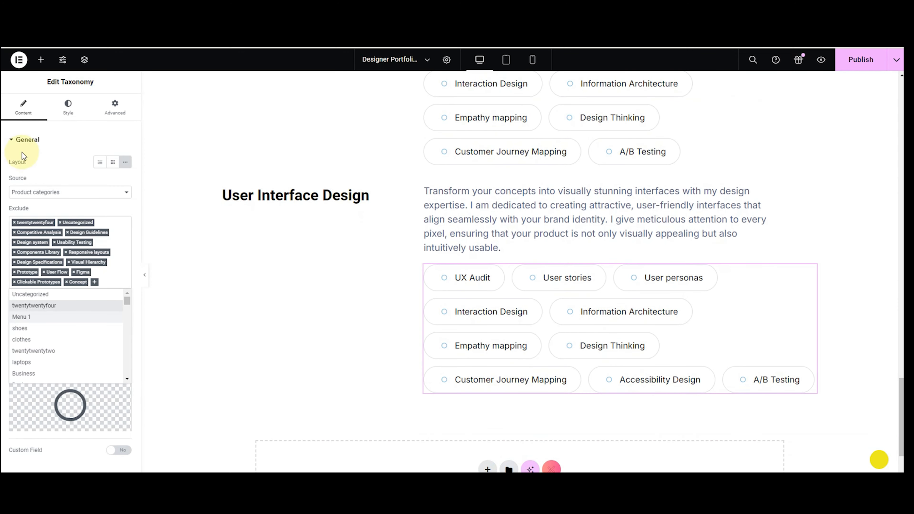
click(14, 252)
click(67, 233)
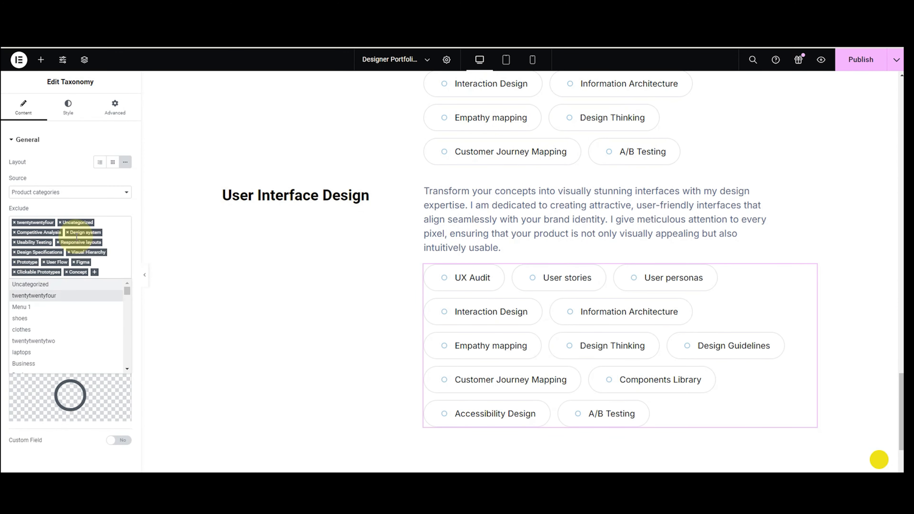
click(14, 252)
click(67, 232)
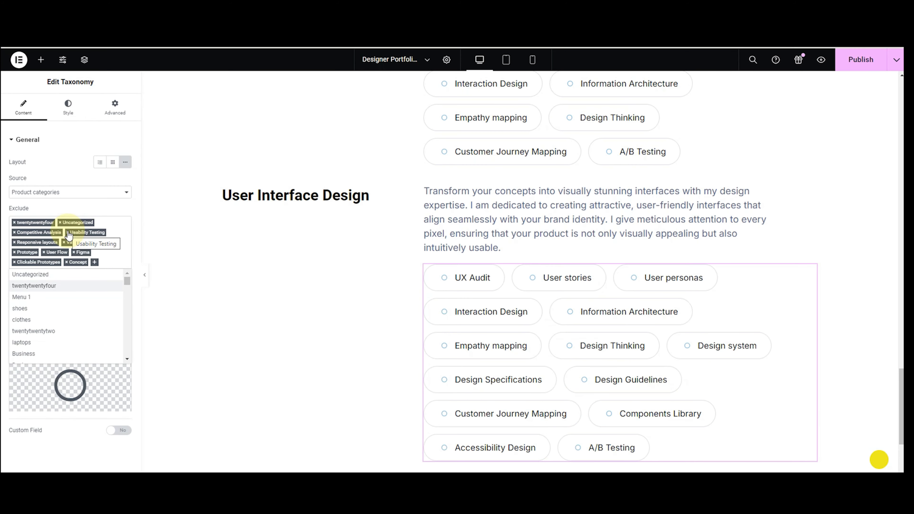
click(67, 233)
click(67, 233)
click(68, 232)
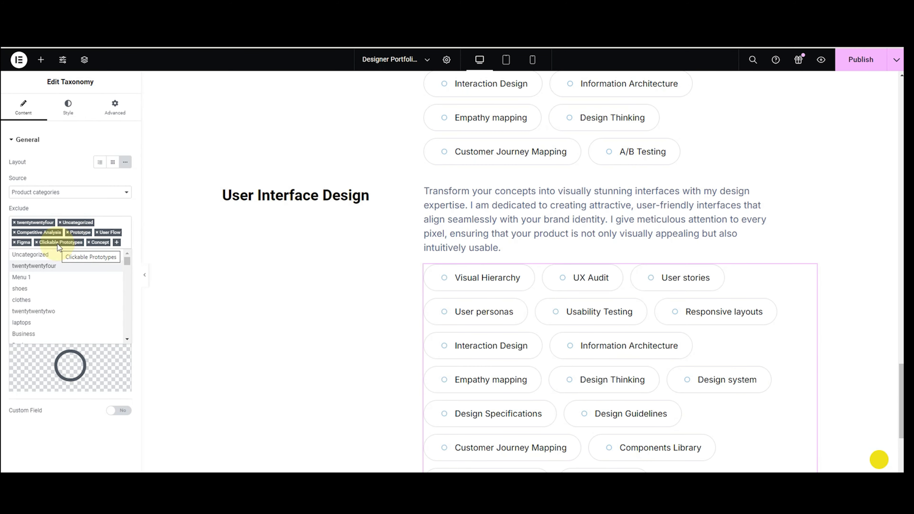
Exclude A/B Testing and restore Competitive Analysis in the tag list.
text(a/b)
click(29, 265)
click(45, 254)
text(com)
click(45, 254)
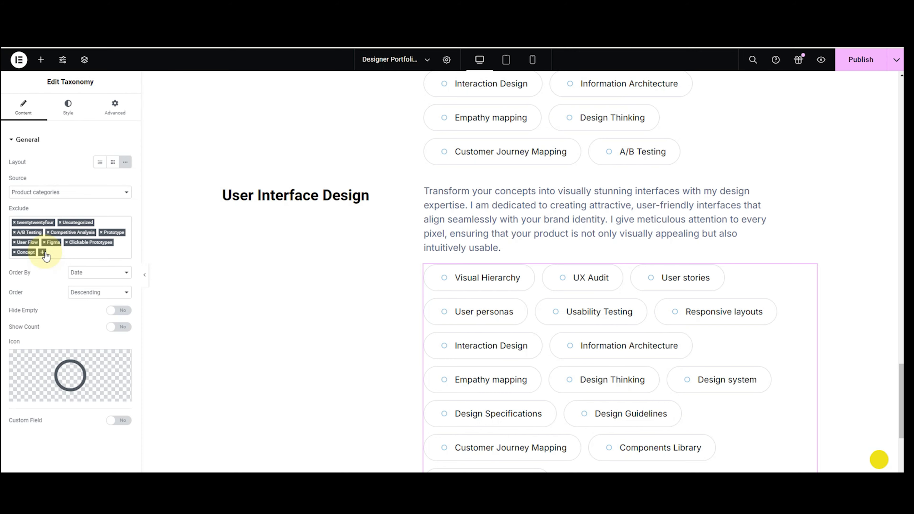
click(45, 254)
text(co)
click(48, 278)
Exclude UX Audit and Customer Journey Mapping from the tags.
click(94, 244)
text(ux)
key(Down)
key(Return)
click(94, 245)
text(ux)
click(89, 266)
click(95, 243)
text(cus)
click(92, 256)
Exclude Design Thinking, Empathy mapping, Information Architecture and User personas.
click(93, 256)
text(design)
click(95, 273)
click(51, 265)
text(emp)
click(44, 273)
click(94, 262)
text(inf)
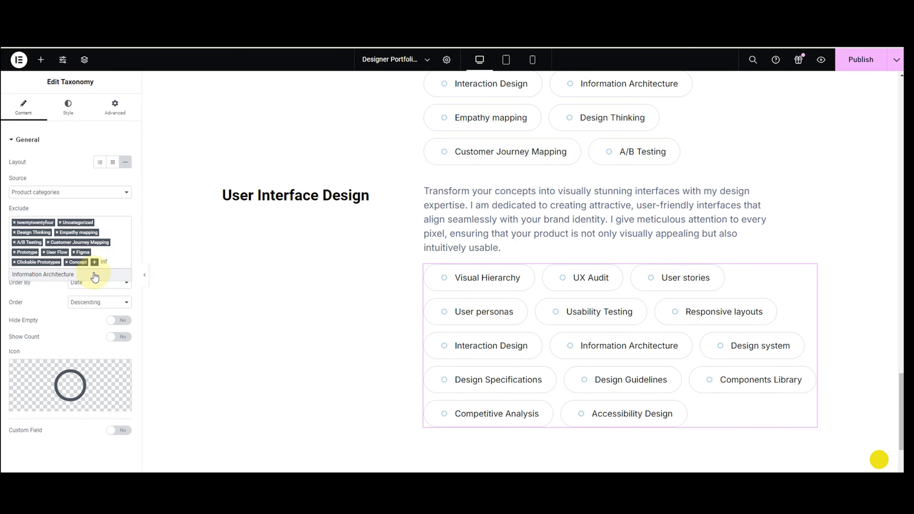
click(93, 274)
click(43, 274)
text(user)
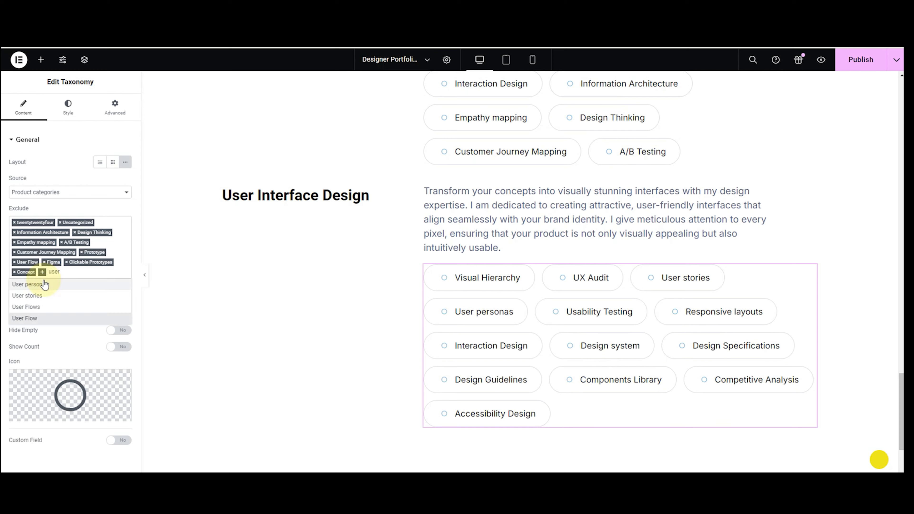
click(45, 284)
Exclude User stories and UX Audit, then type the heading 'Wireframing and Prototyping'.
click(96, 274)
text(user)
click(27, 295)
click(40, 274)
text(ux)
click(46, 300)
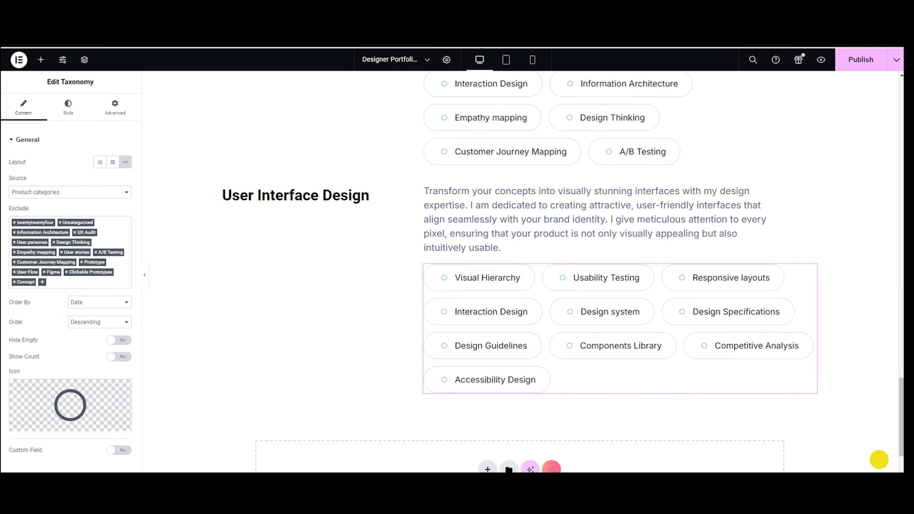
text(Wireframing and Prototyping)
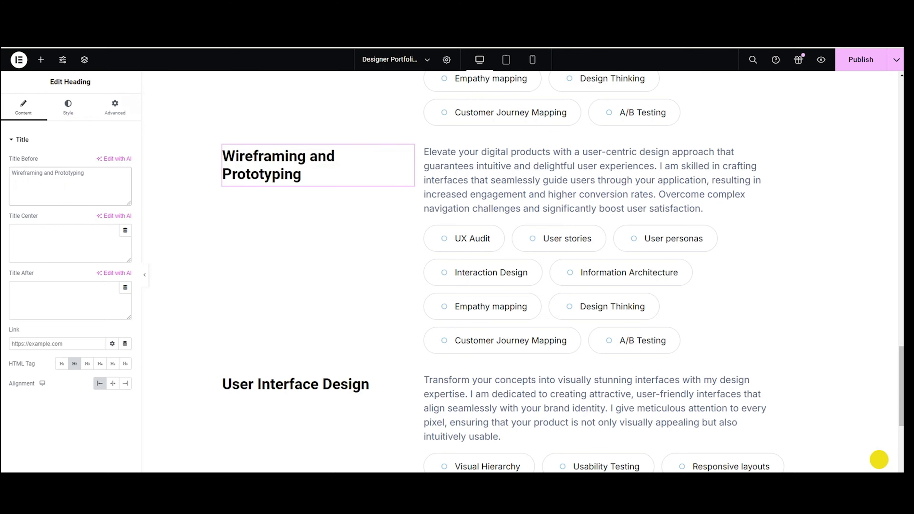
Replace the next copy's paragraph with the pasted wireframing text.
click(545, 183)
click(66, 279)
key(ctrl+a)
key(BackSpace)
text(The wireframing process forms the essential foundation for effective digital solutions. I develop wireframes that delineate the structure and functionality of your application, guaranteeing a logical flow and high usability. Such strategic planning effectively minimizes development hiccups and significantly maximizes user satisfaction. Additionally, I create dynamic prototypes that offer a tangible preview of the end product, aiding in refining your vision and securing stakeholder buy-in.)
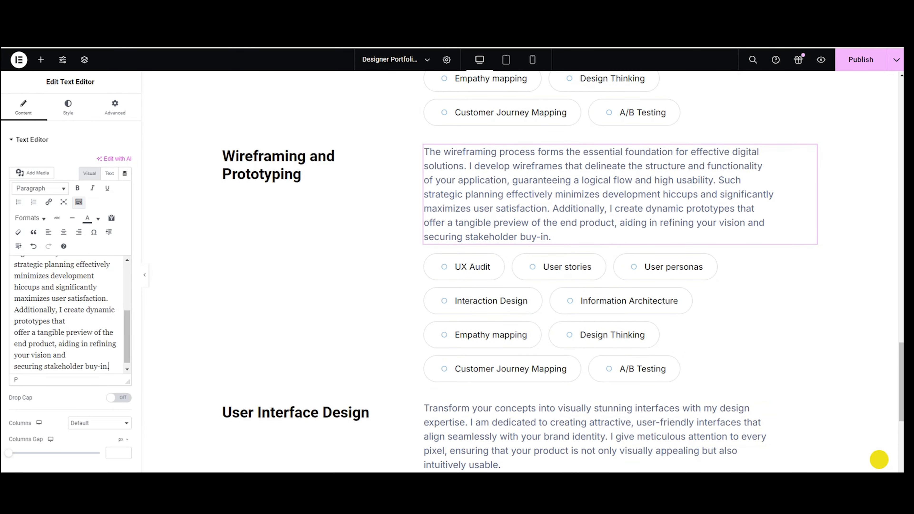
Un-exclude the Clickable Prototypes, Concept, Figma, User Flow and Prototype tags.
click(410, 322)
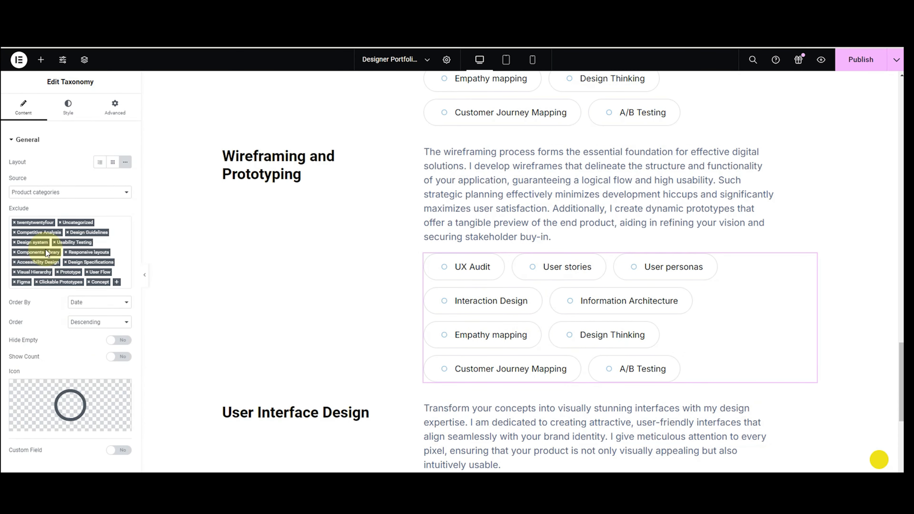
click(37, 282)
click(36, 283)
click(14, 282)
click(87, 273)
click(58, 272)
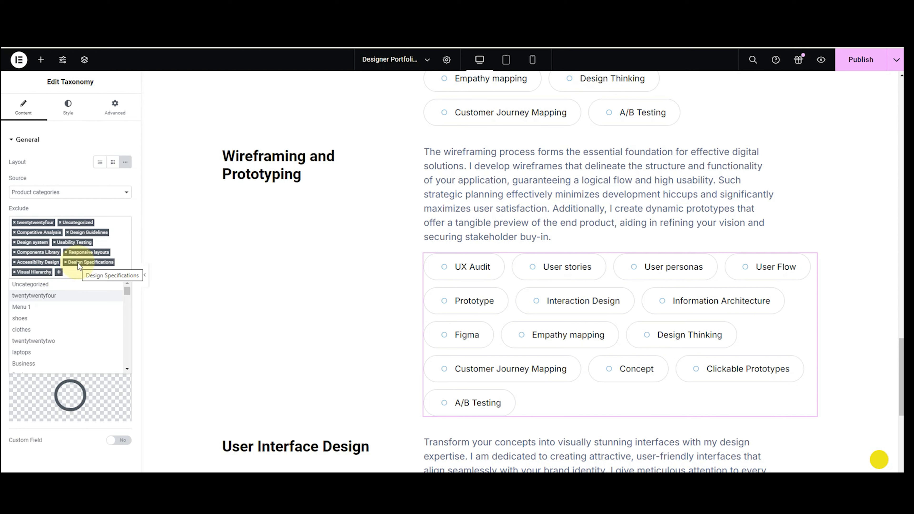
click(59, 272)
Exclude A/B Testing, Customer Journey Mapping and Design Thinking; restore Competitive Analysis.
click(59, 272)
text(a/b)
click(58, 285)
click(114, 272)
text(comp)
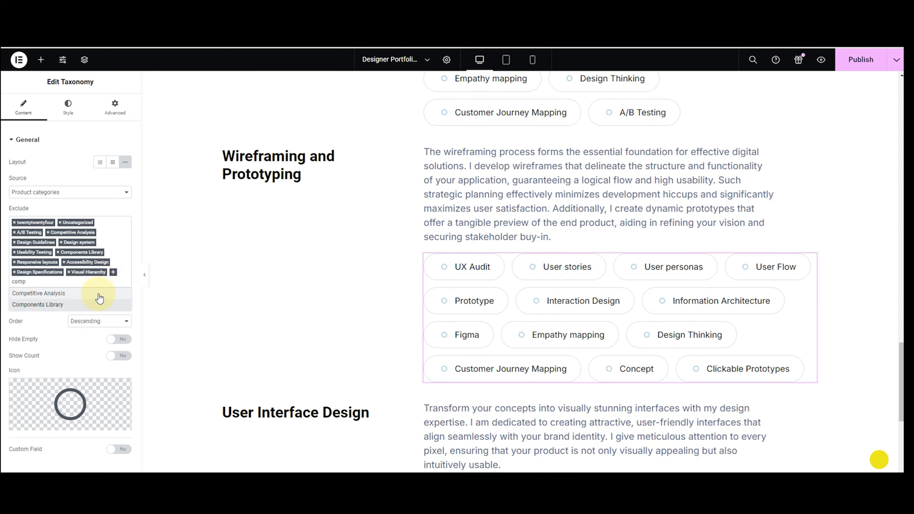
click(98, 294)
click(58, 273)
text(cus)
click(59, 285)
click(113, 273)
text(des)
scroll(97, 293, down, 2)
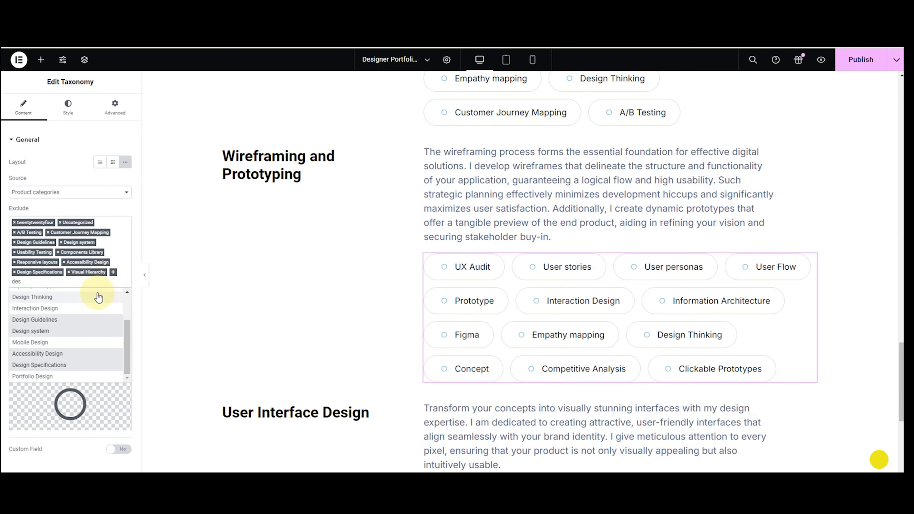
click(98, 295)
Exclude the Empathy mapping and Information Architecture tags.
click(58, 282)
text(emp)
click(59, 294)
click(114, 283)
text(inf)
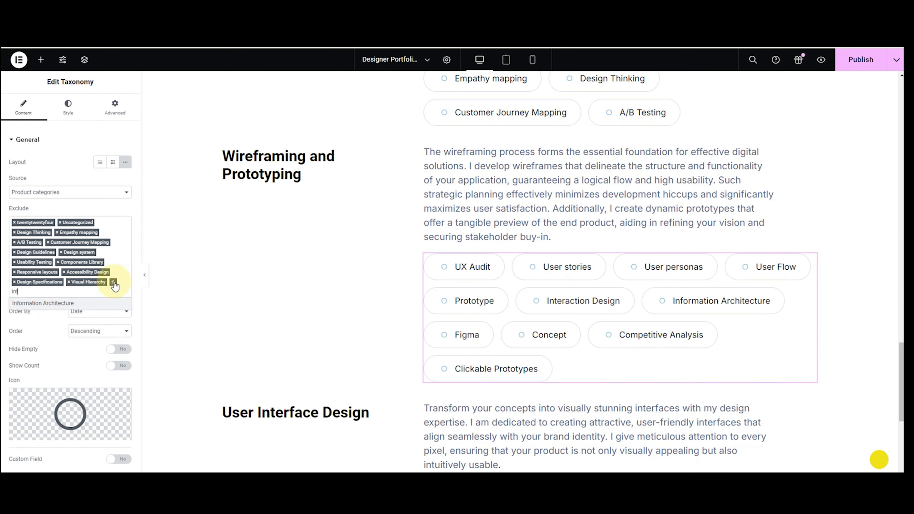
click(96, 304)
Exclude User personas, User stories and UX Audit from the Wireframing tags.
click(59, 292)
text(use)
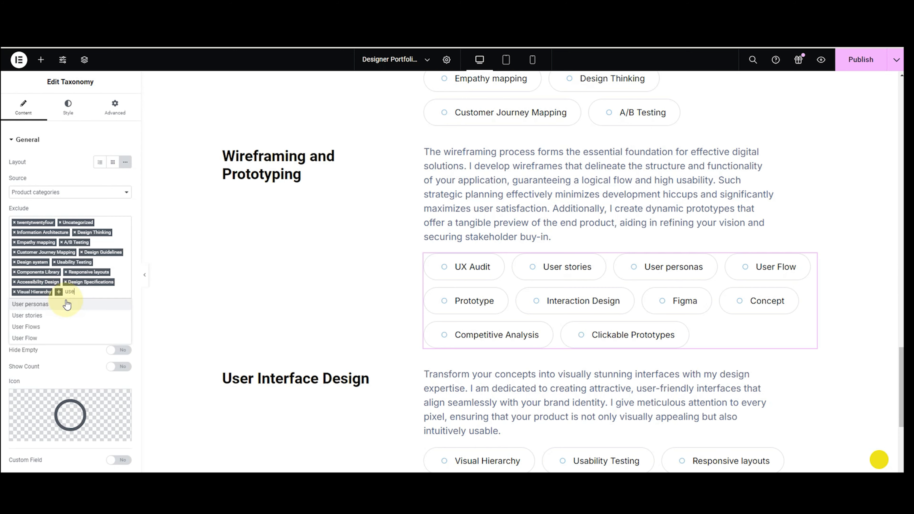
click(67, 305)
click(110, 292)
text(use)
click(84, 305)
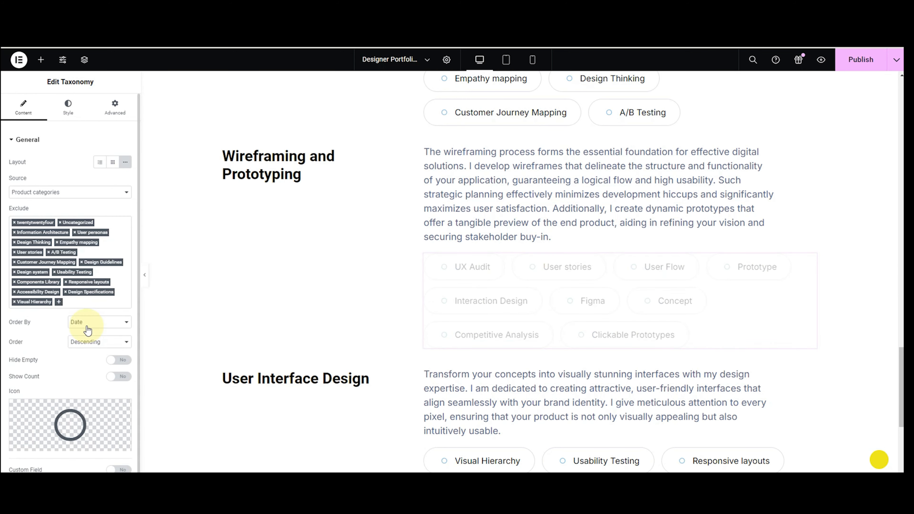
click(59, 302)
text(ux)
click(56, 323)
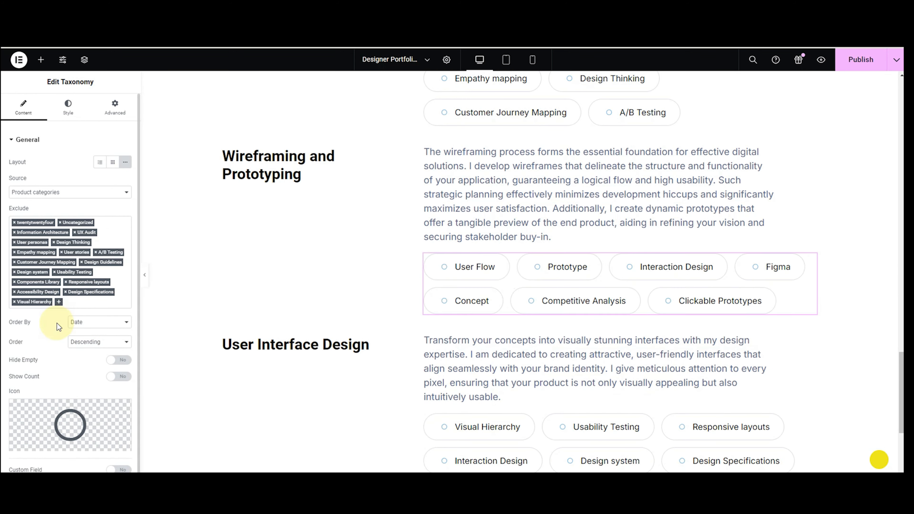
scroll(204, 260, up, 5)
scroll(144, 275, down, 3)
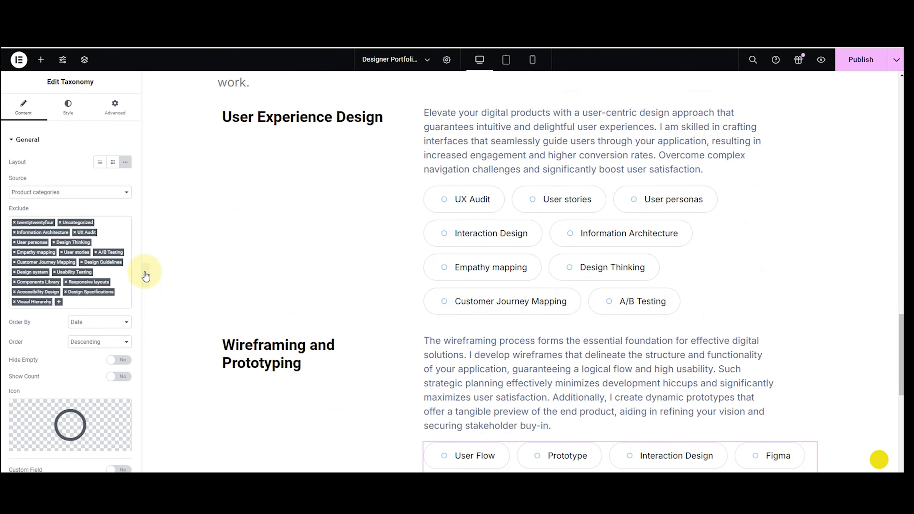
Preview the page without the panel to check each section's skill tags, then restore the panel.
click(144, 273)
scroll(207, 244, up, 15)
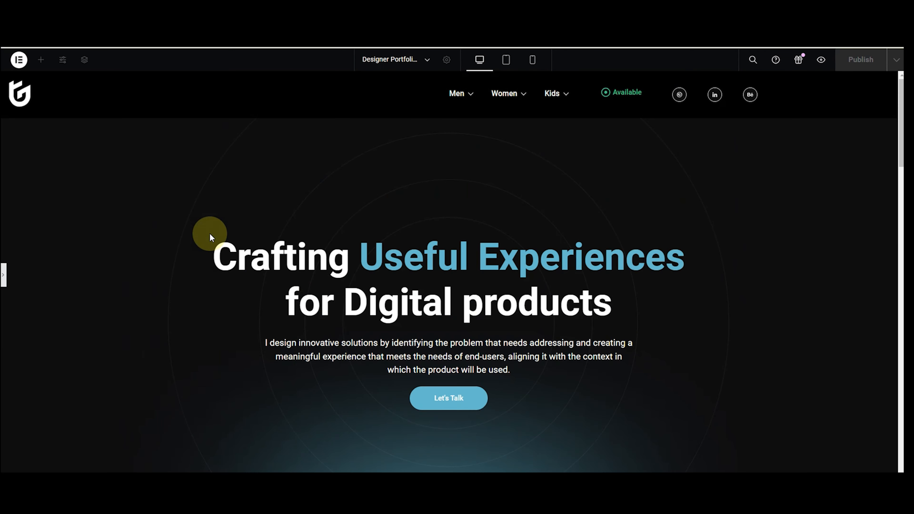
scroll(209, 233, down, 12)
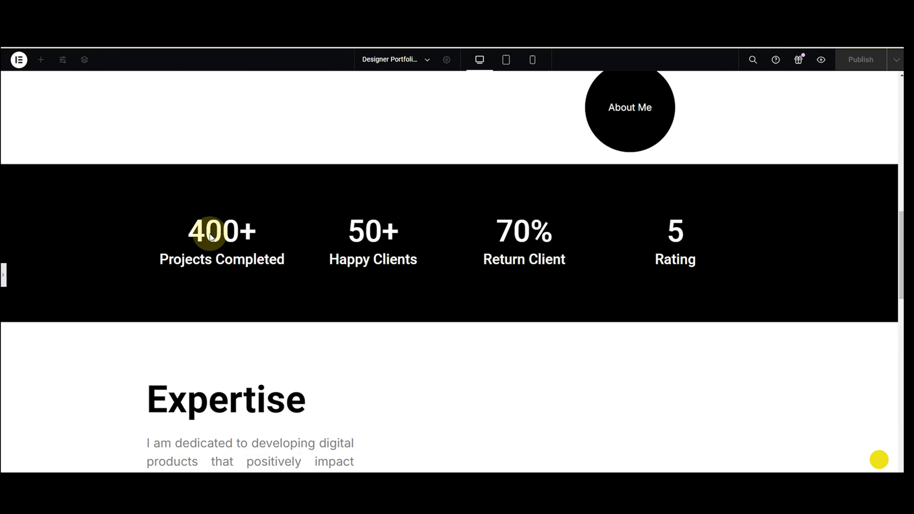
scroll(209, 234, down, 15)
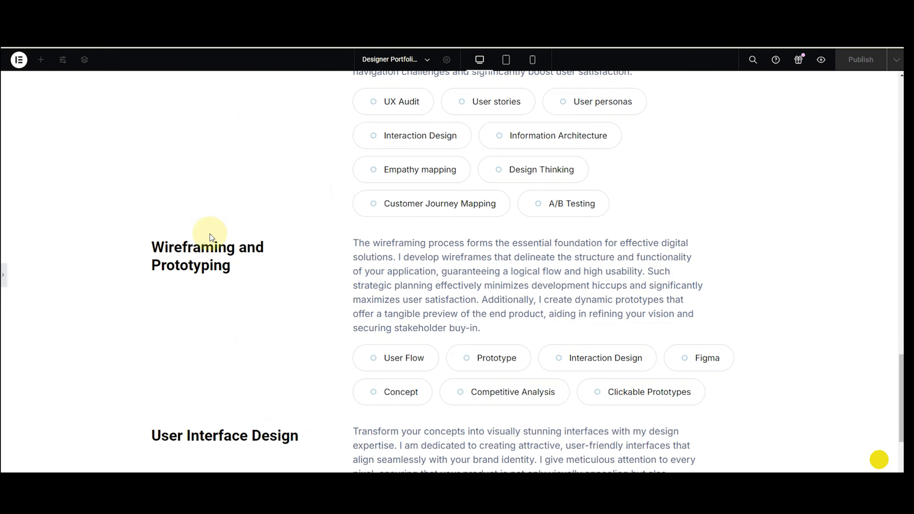
scroll(210, 234, down, 4)
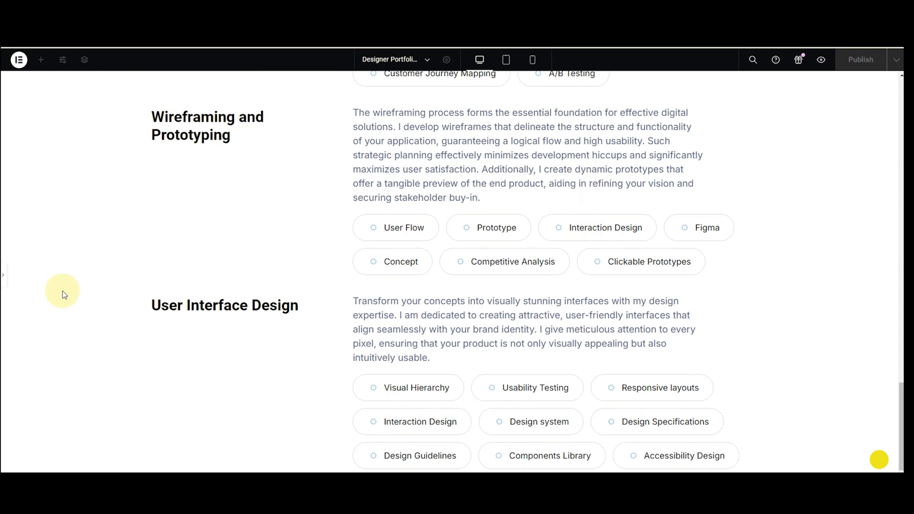
click(3, 275)
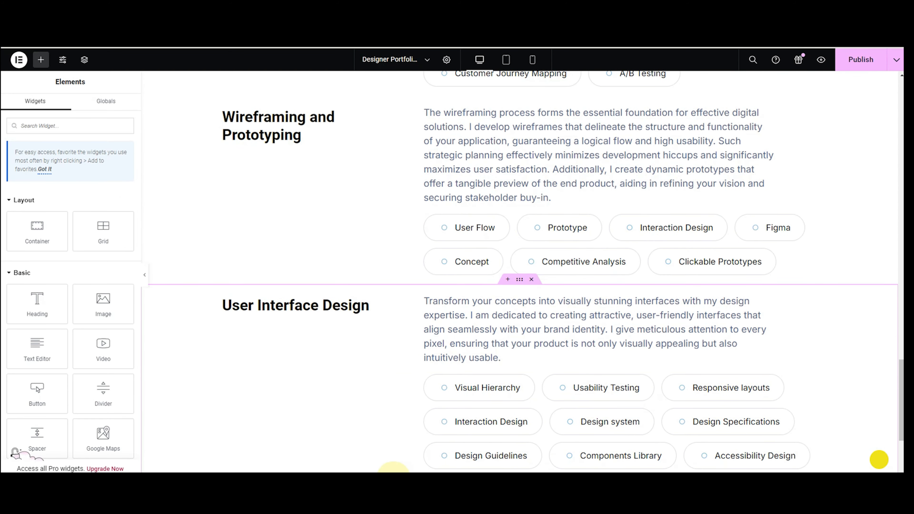
Give the empty container below User Interface Design a 100 px top margin.
scroll(414, 433, up, 1)
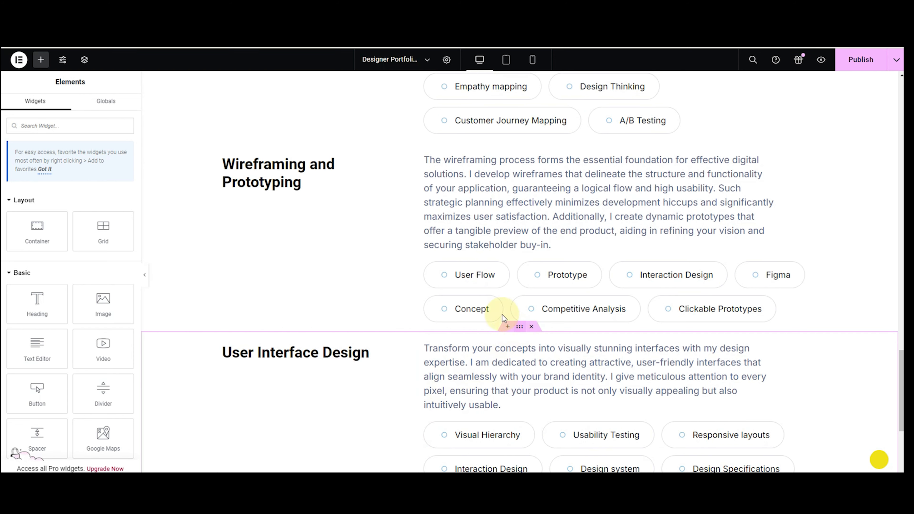
scroll(507, 313, up, 6)
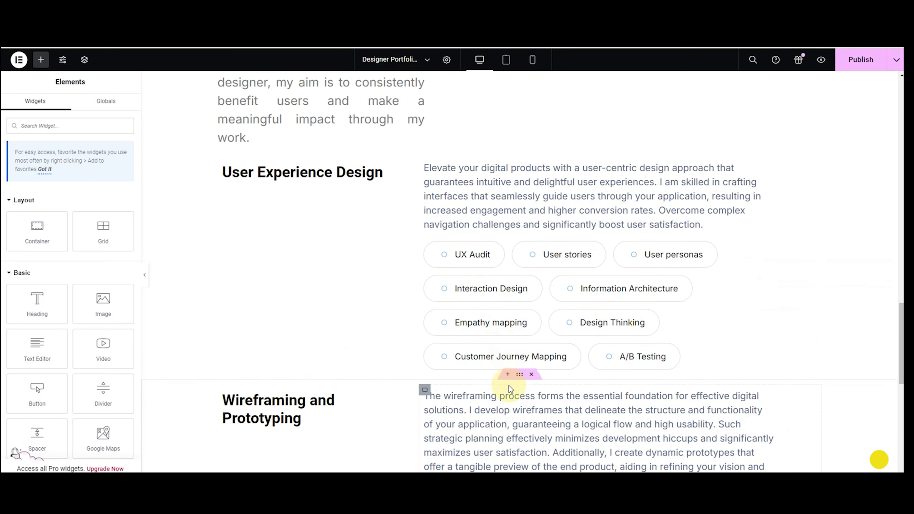
click(518, 377)
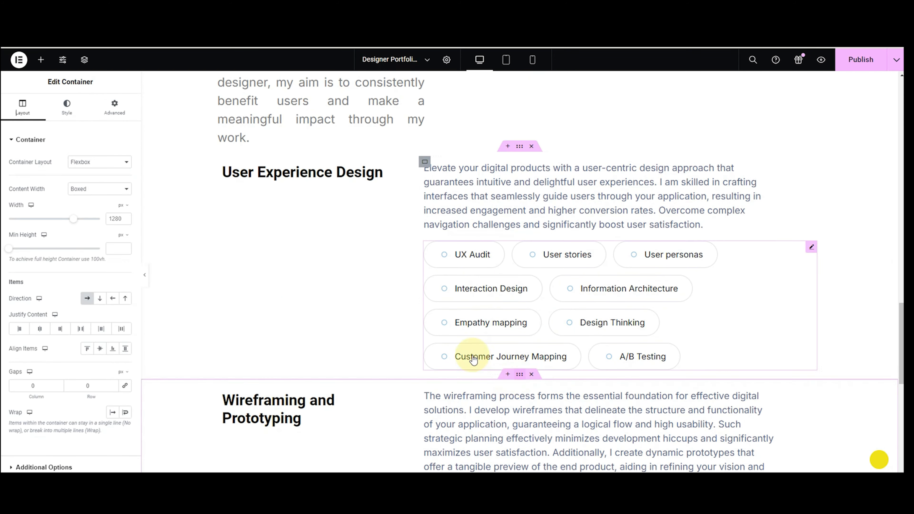
click(114, 107)
click(125, 172)
click(13, 172)
text(10)
scroll(518, 306, down, 8)
click(520, 326)
click(114, 107)
text(10)
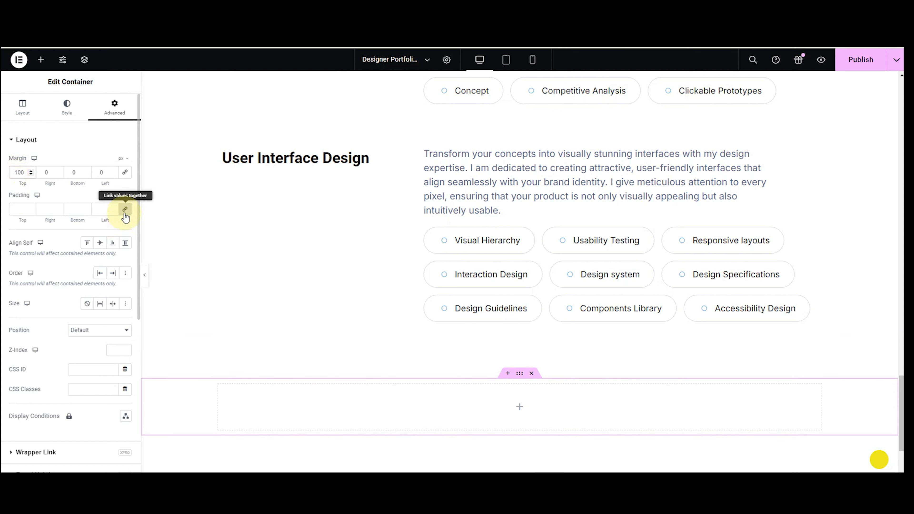
Set the container's top and bottom padding to 100 px.
click(125, 212)
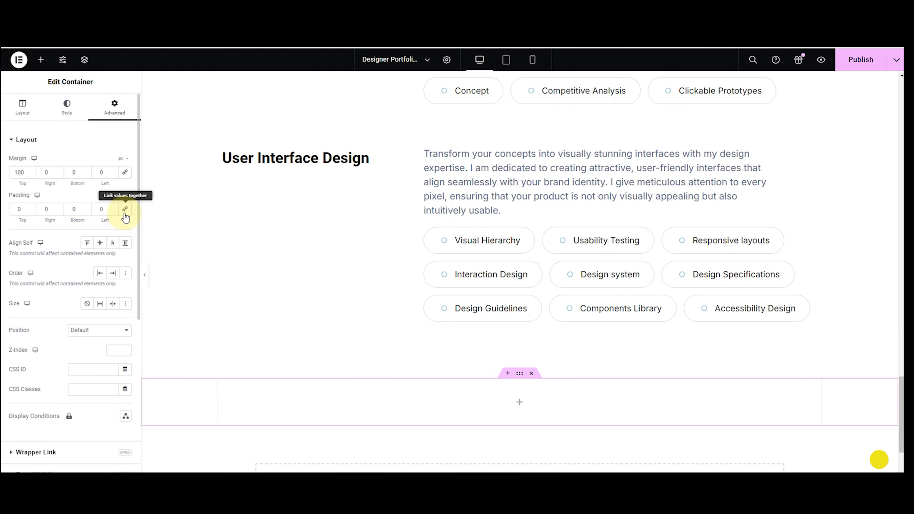
click(69, 209)
text(10)
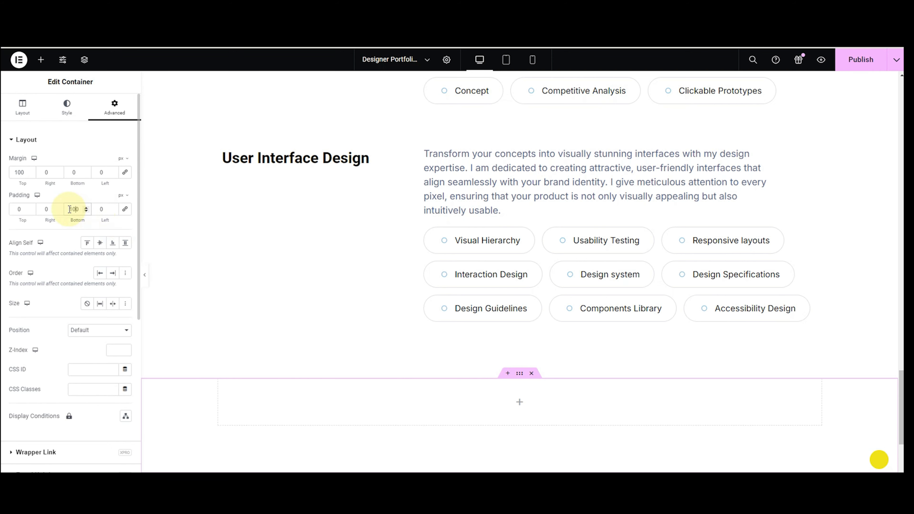
click(17, 209)
text(100)
scroll(326, 288, down, 3)
Give the container a classic black (#000000) background.
click(66, 121)
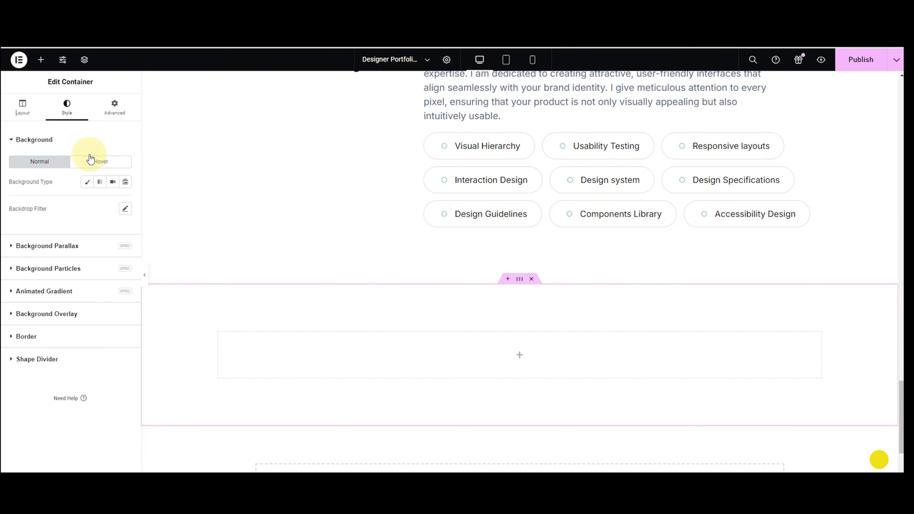
click(86, 183)
click(125, 202)
click(124, 310)
Keep the section background solid black and add a heading reading 'Recent Work'.
drag(125, 316, 126, 323)
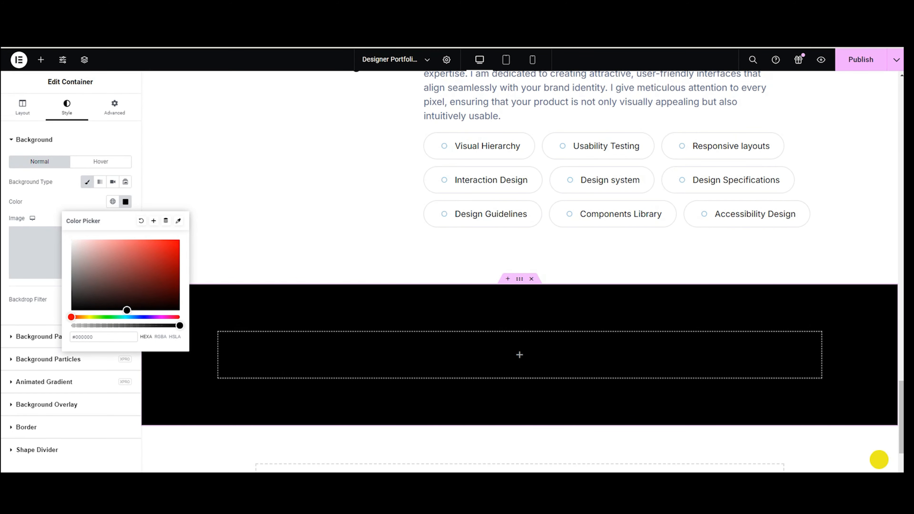
click(52, 92)
click(40, 59)
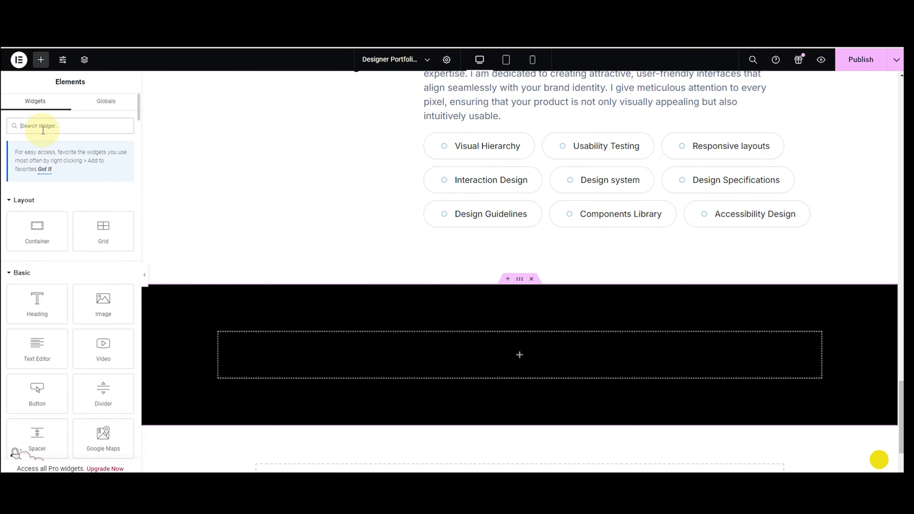
text(heading)
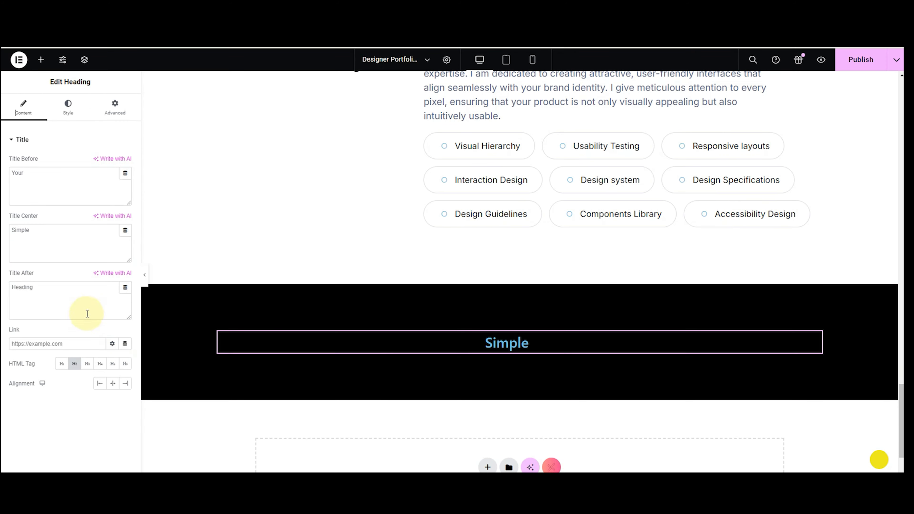
drag(39, 285, 6, 288)
key(BackSpace)
drag(40, 229, 7, 230)
key(BackSpace)
click(37, 171)
drag(36, 170, 10, 178)
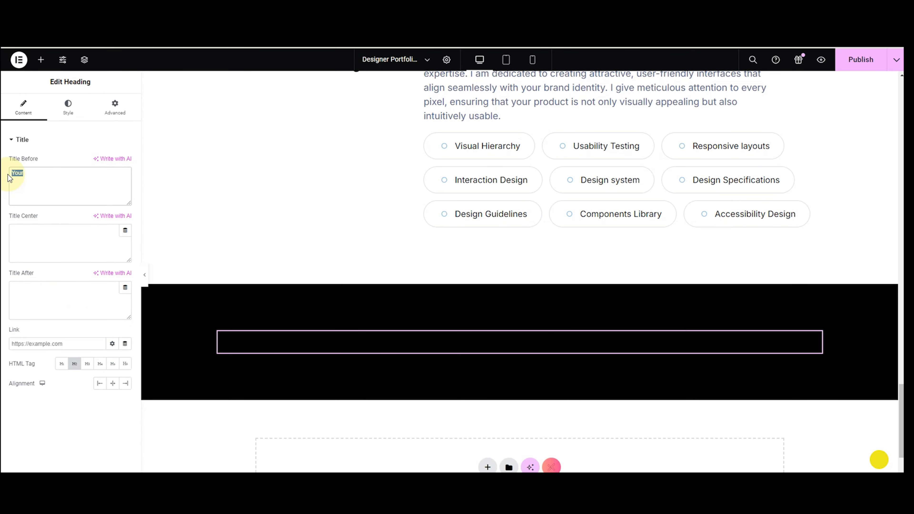
text(Recent Work)
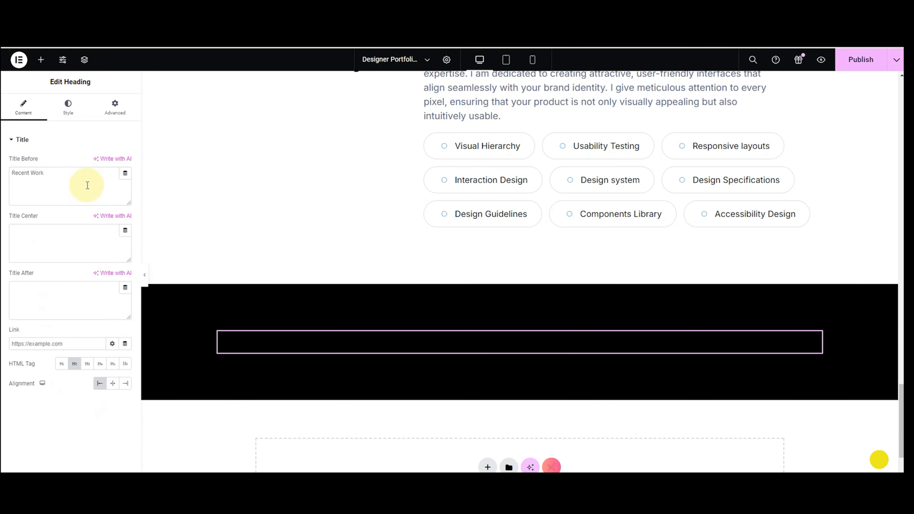
Style the heading white in Roboto at size 100 with weight 500 (Medium).
click(67, 107)
click(125, 181)
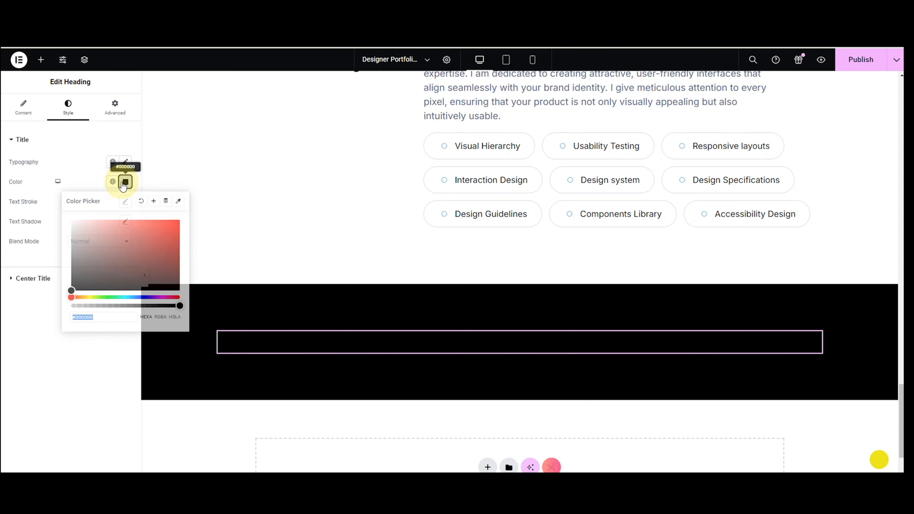
drag(73, 286, 64, 210)
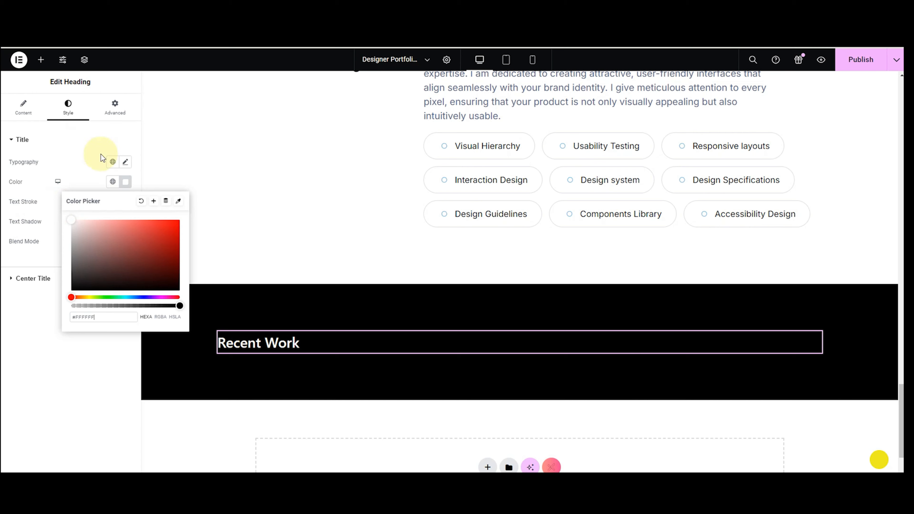
click(125, 162)
click(100, 208)
text(rob)
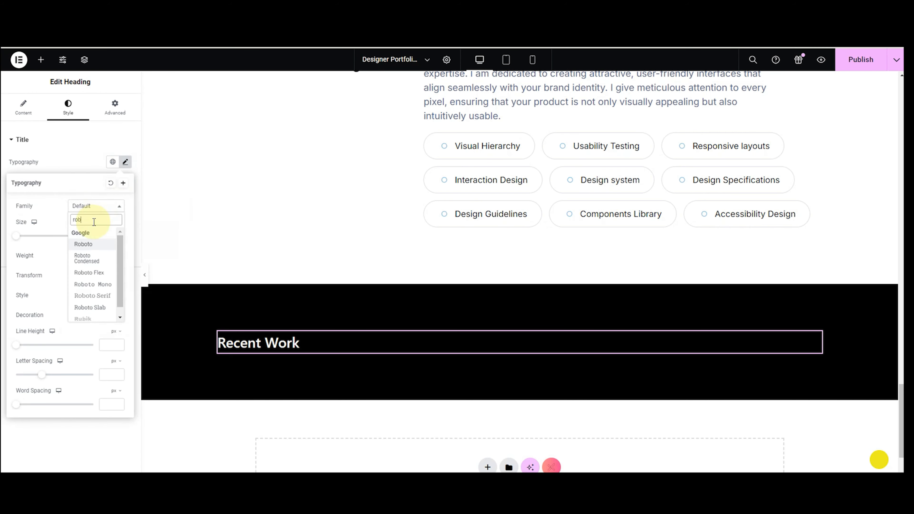
click(93, 243)
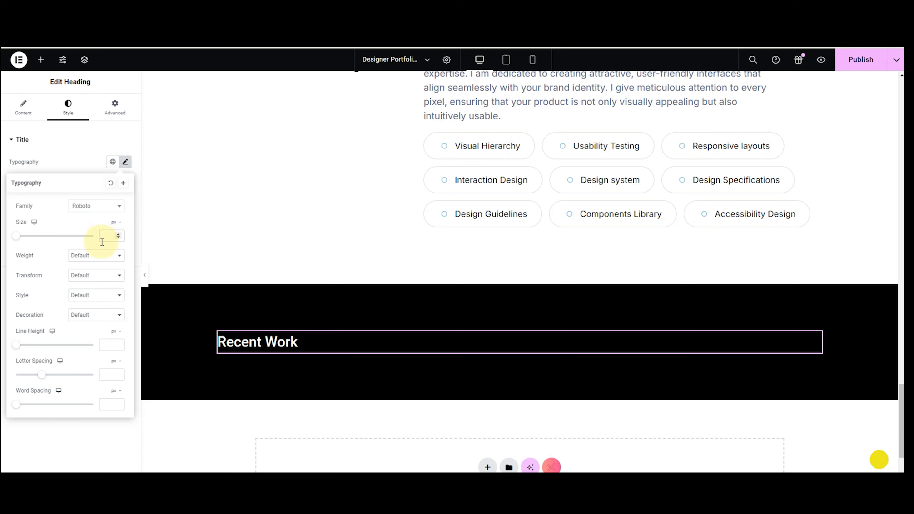
text(100)
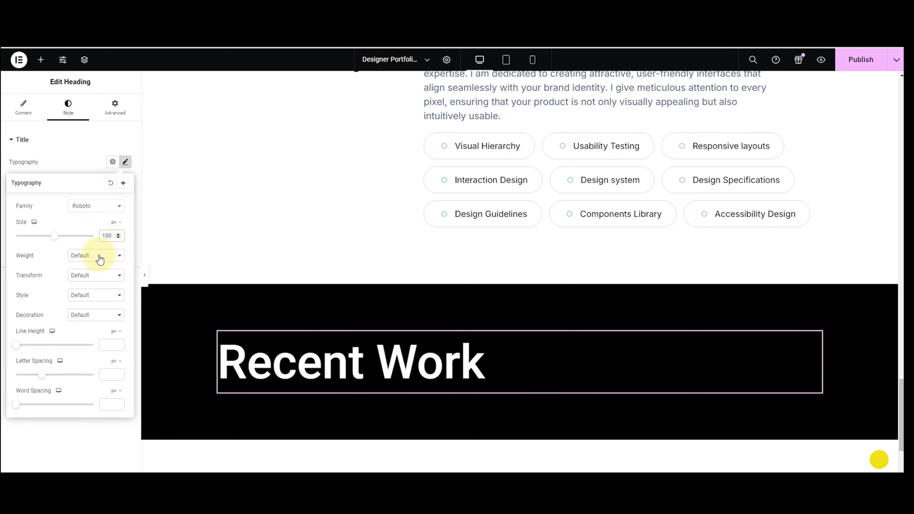
click(100, 259)
click(86, 299)
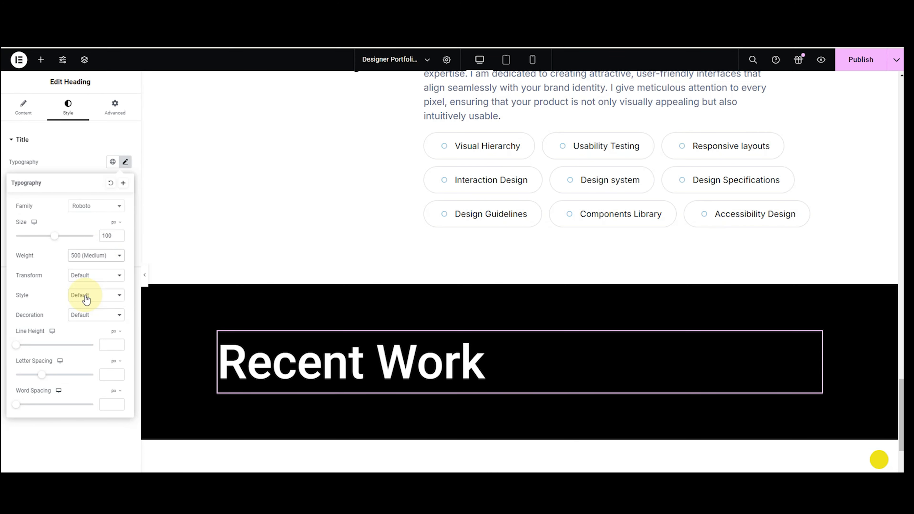
click(67, 114)
click(41, 59)
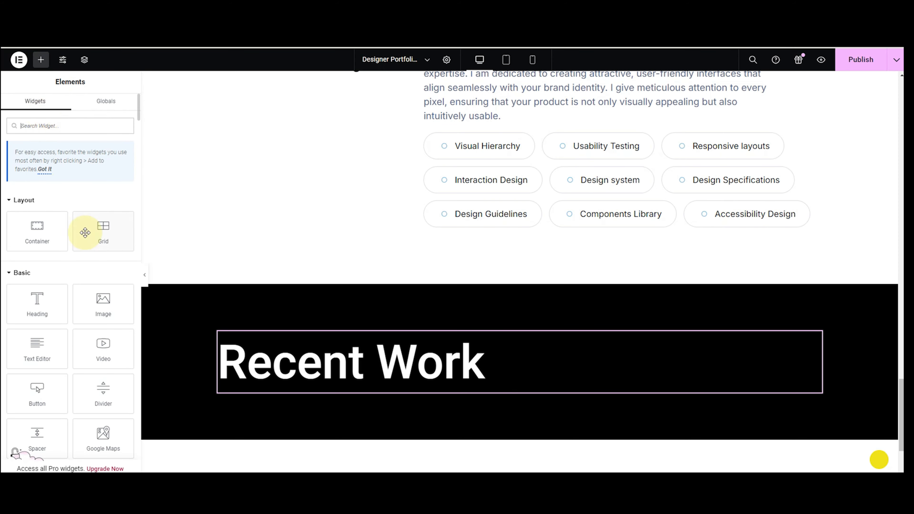
Add a text block under the Recent Work heading and paste the new paragraph over its placeholder.
drag(37, 348, 310, 391)
drag(108, 304, 11, 266)
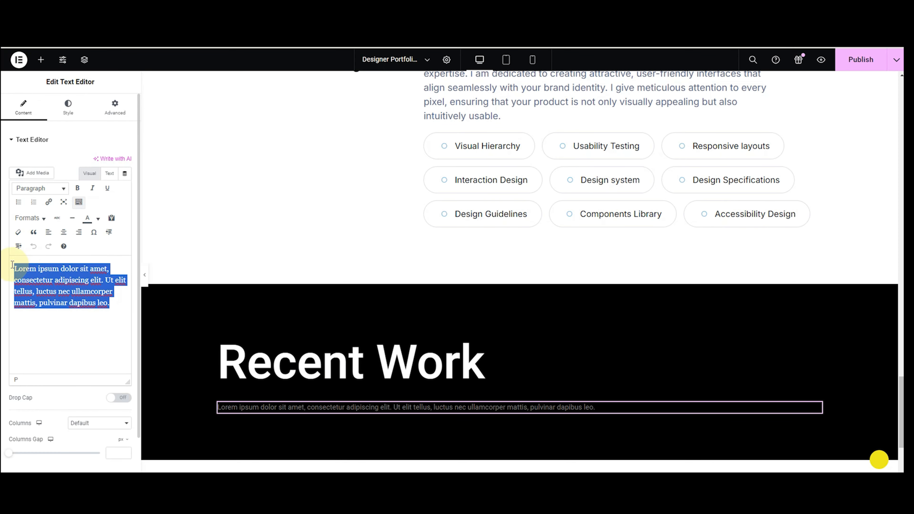
text(I am continually eager to take on new challenges, collaborating with individuals and companies to bring their product ideas to life.)
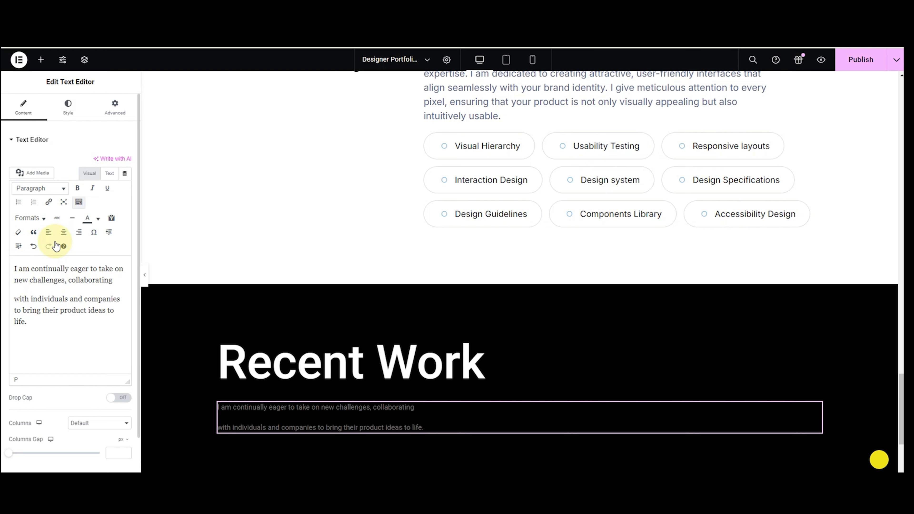
Make the paragraph white in the Inter font at 20 px.
click(68, 107)
click(126, 183)
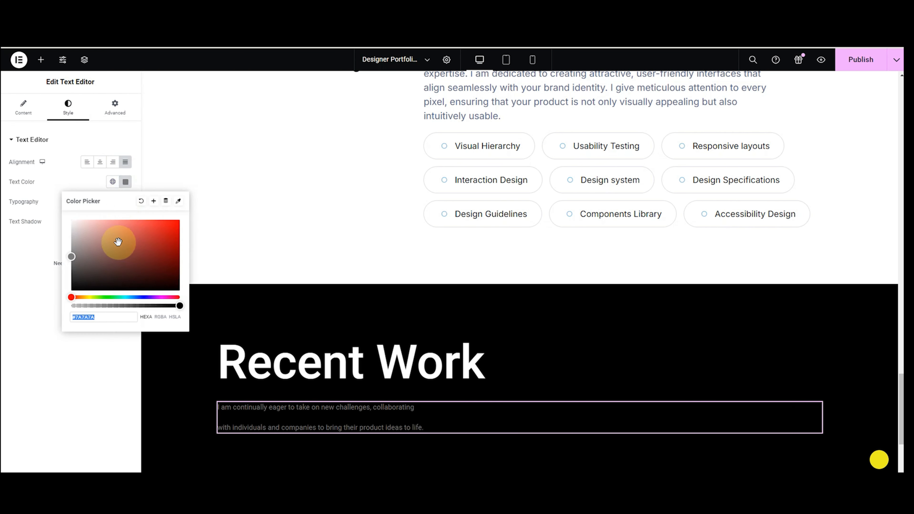
drag(74, 260, 46, 196)
click(125, 202)
click(105, 245)
text(inter)
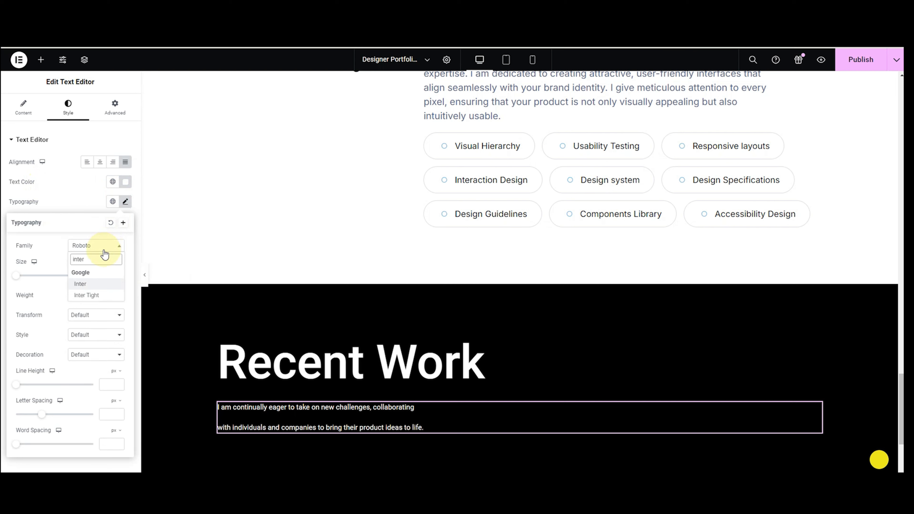
key(Return)
text(20)
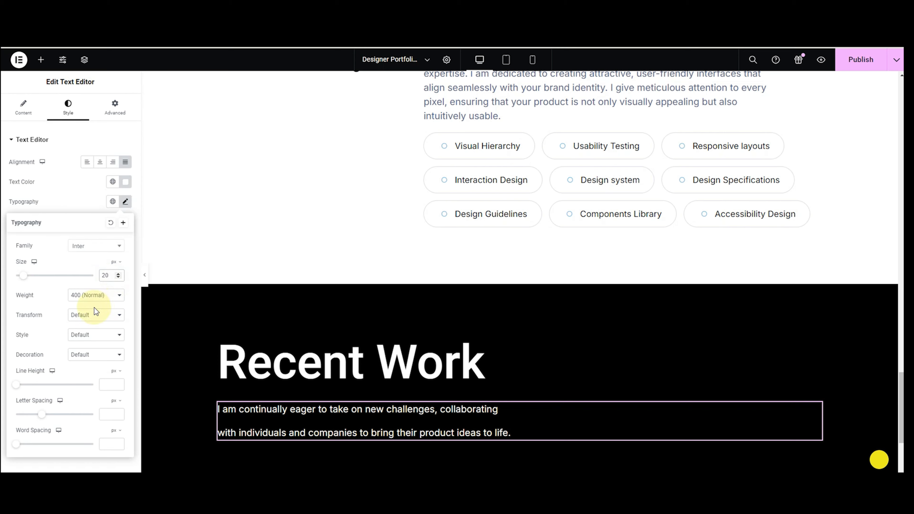
click(71, 210)
scroll(214, 331, down, 1)
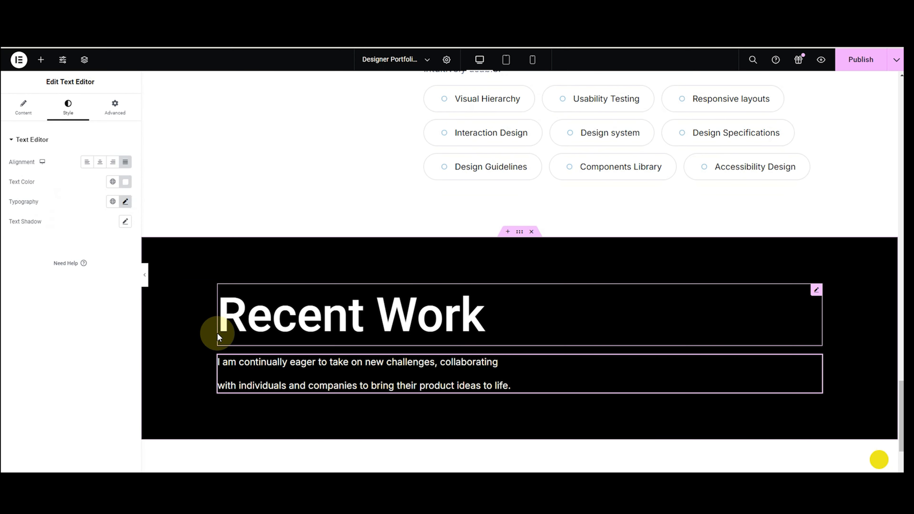
click(42, 70)
Search 'por' and place a Simple Portfolio widget below the description text.
text(por)
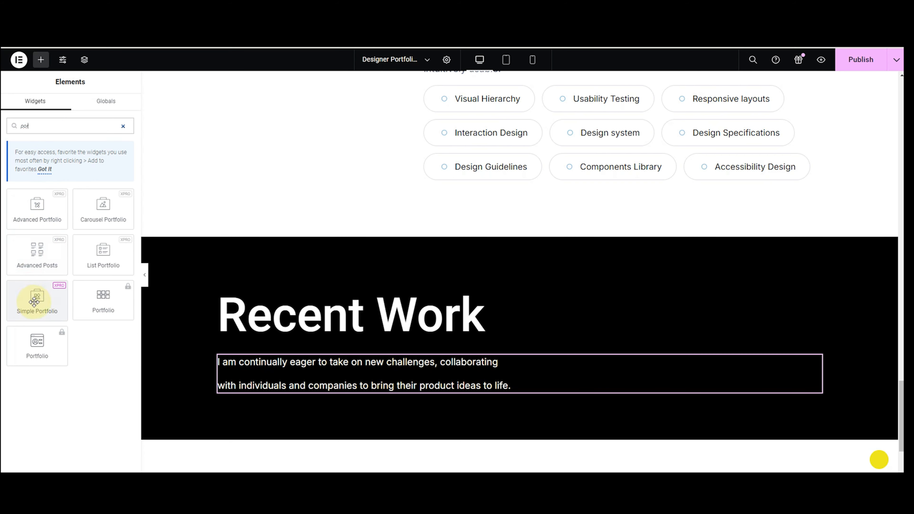
drag(50, 304, 472, 392)
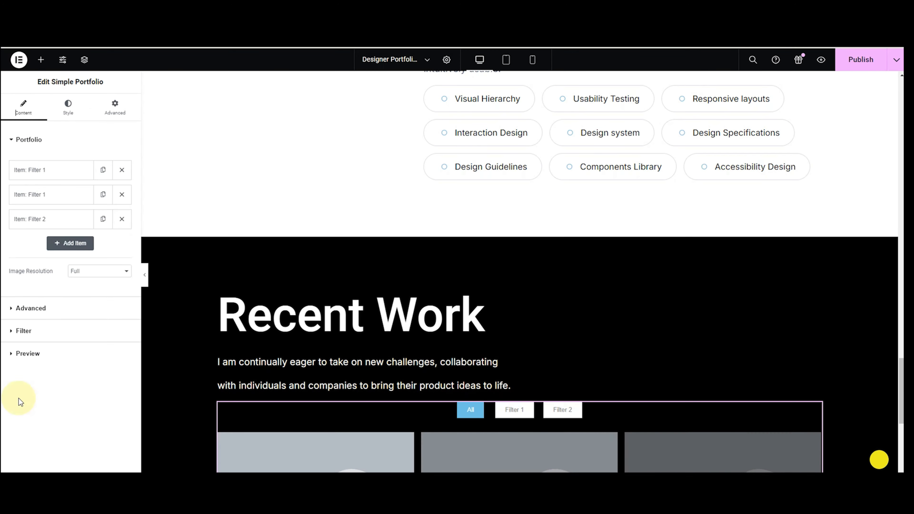
scroll(380, 404, down, 4)
Try the Filter 1 and Filter 2 buttons and the lightbox, then expand the first item.
click(512, 276)
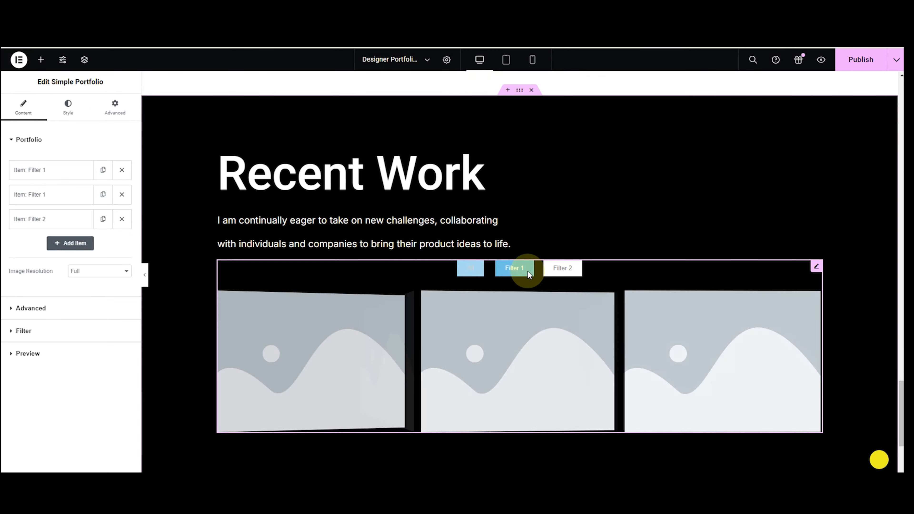
click(559, 274)
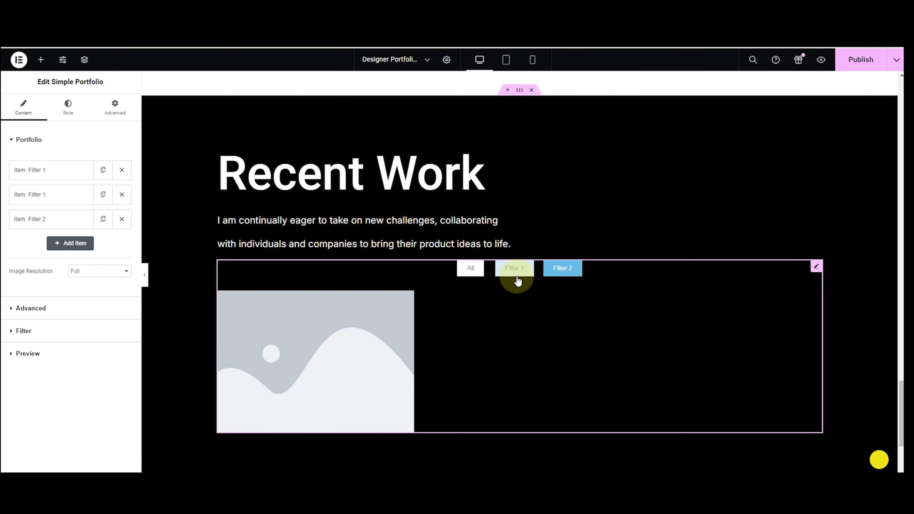
click(281, 356)
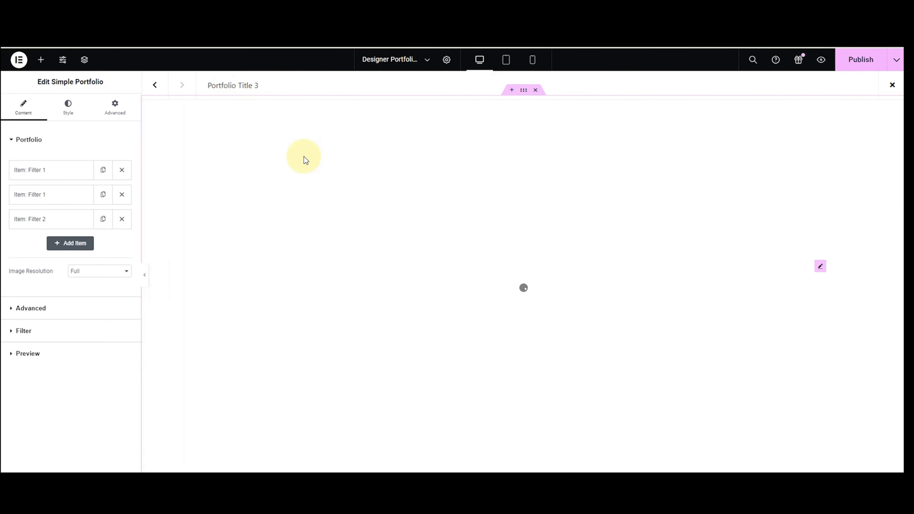
click(151, 86)
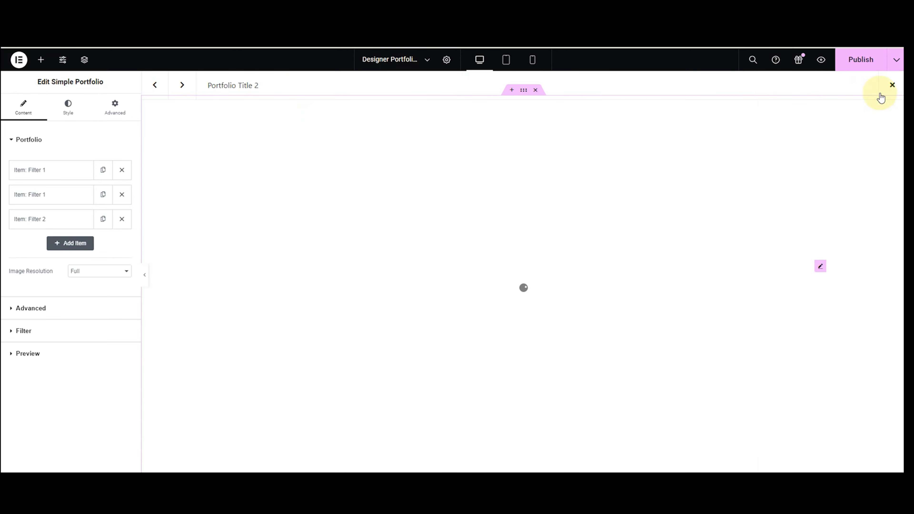
click(887, 88)
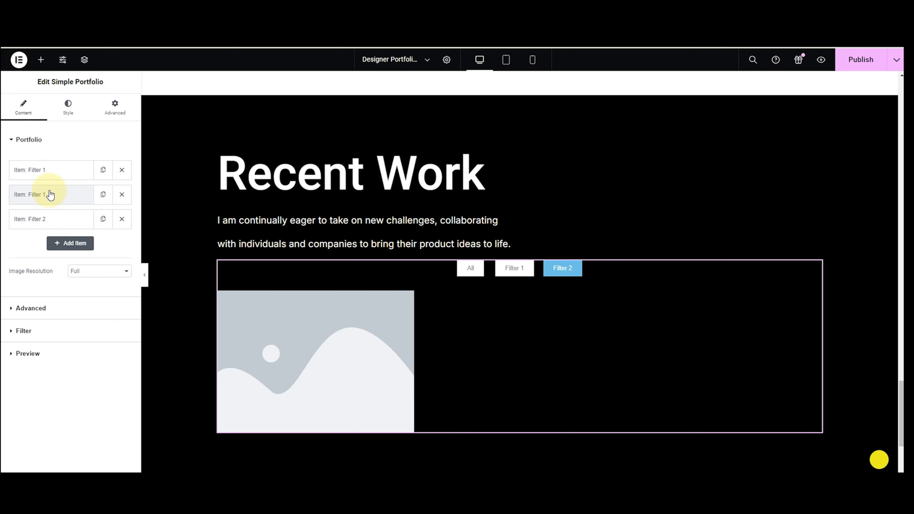
click(52, 175)
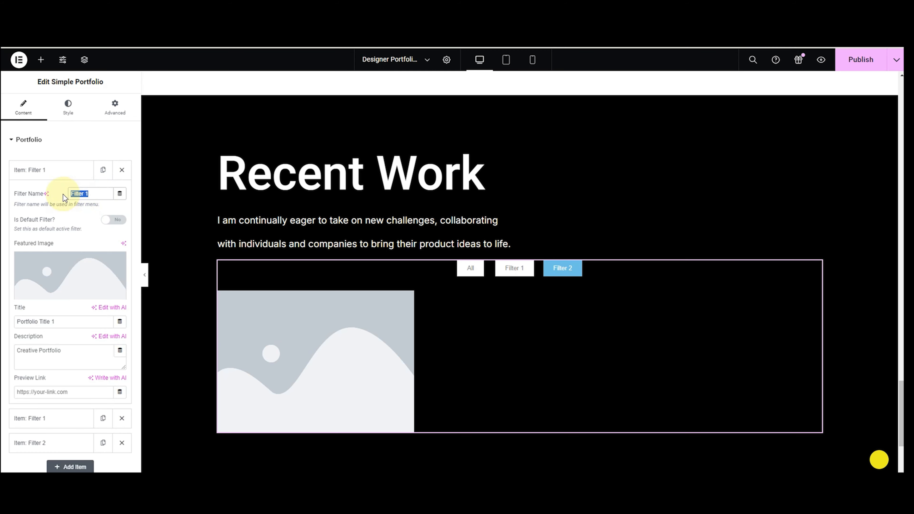
Name the first item's filter 'Recent Work', make it default, and set the Grow Your Money image.
text(Recent)
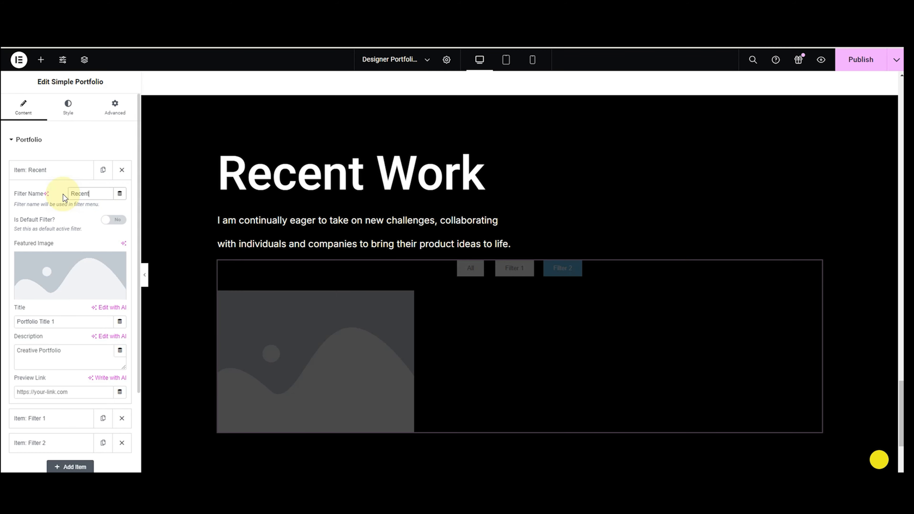
text( Work)
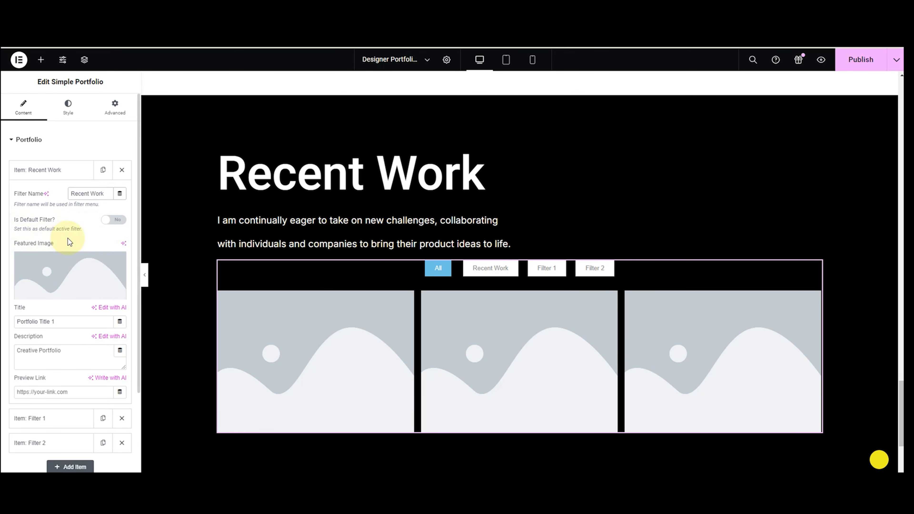
click(109, 220)
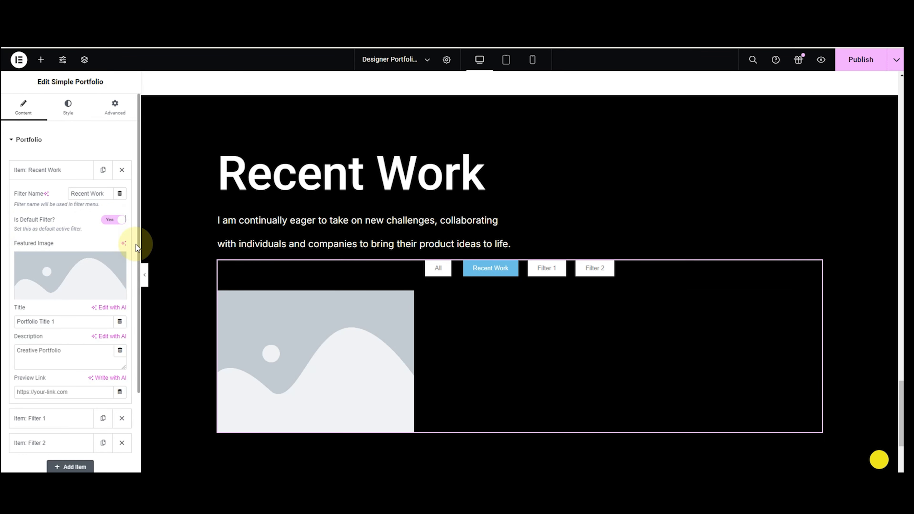
click(117, 221)
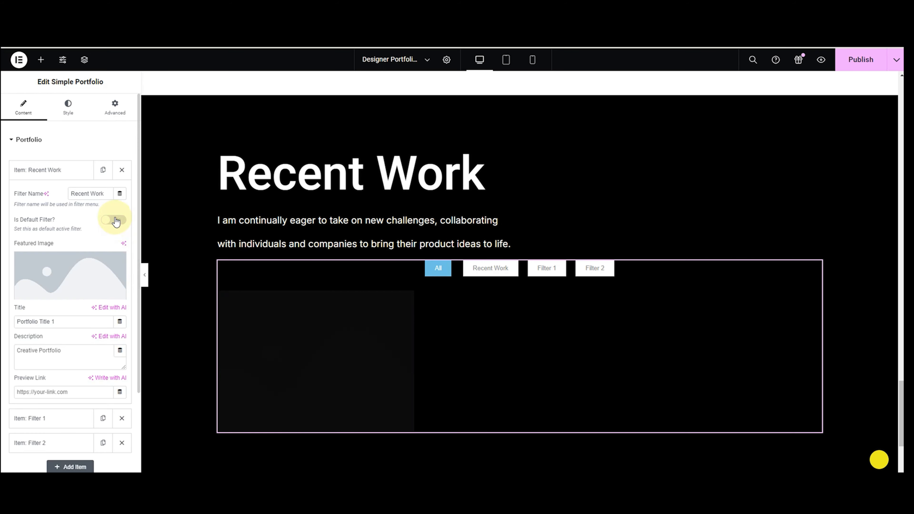
click(116, 220)
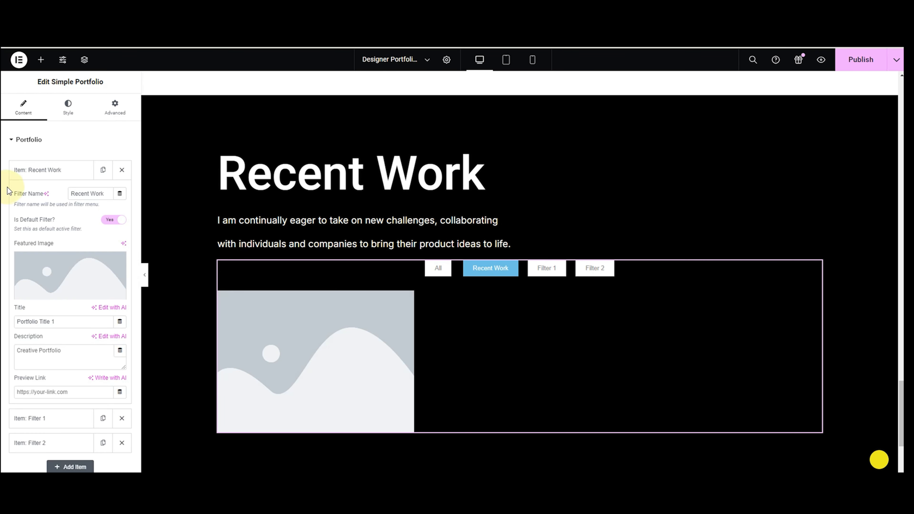
click(41, 264)
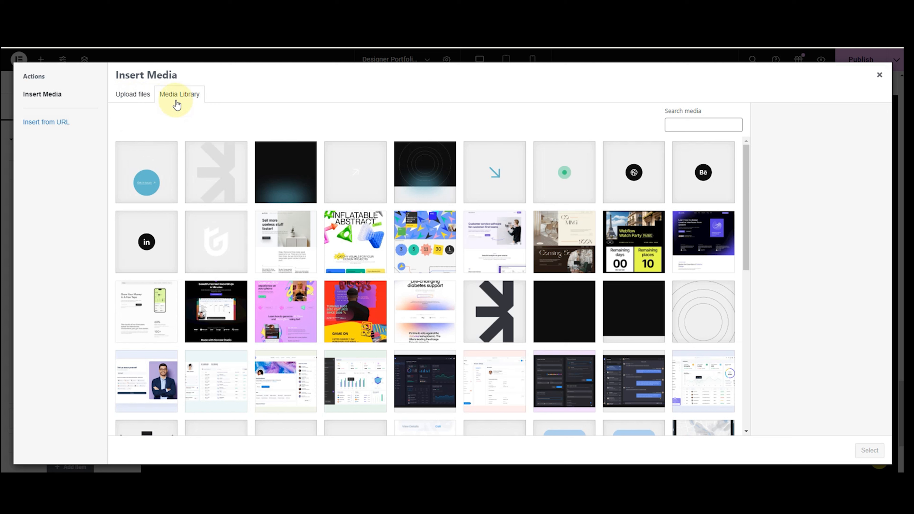
click(131, 310)
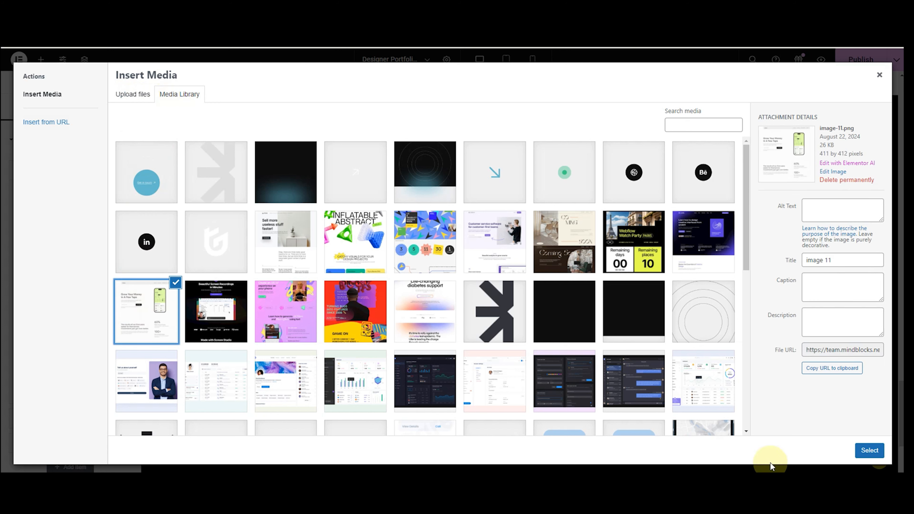
click(870, 451)
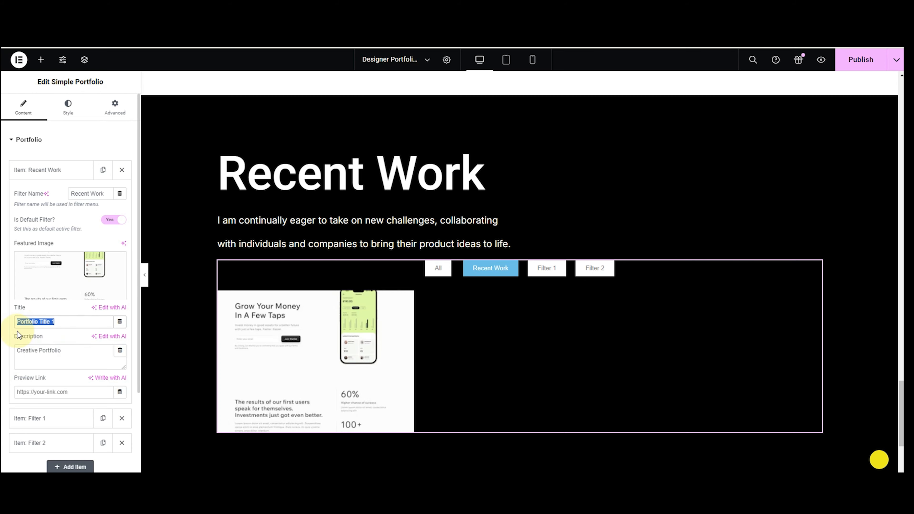
Clear the item's title and description and paste in a preview link.
key(BackSpace)
drag(72, 351, 18, 352)
key(BackSpace)
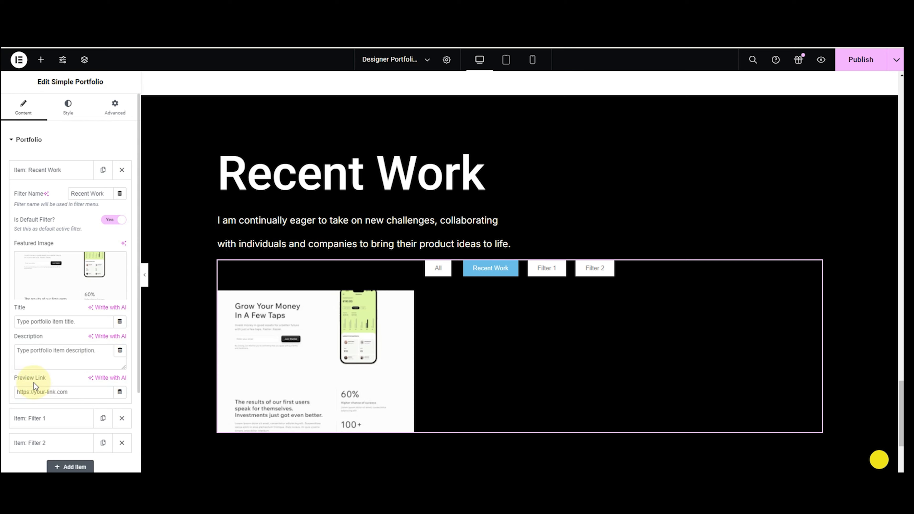
click(34, 392)
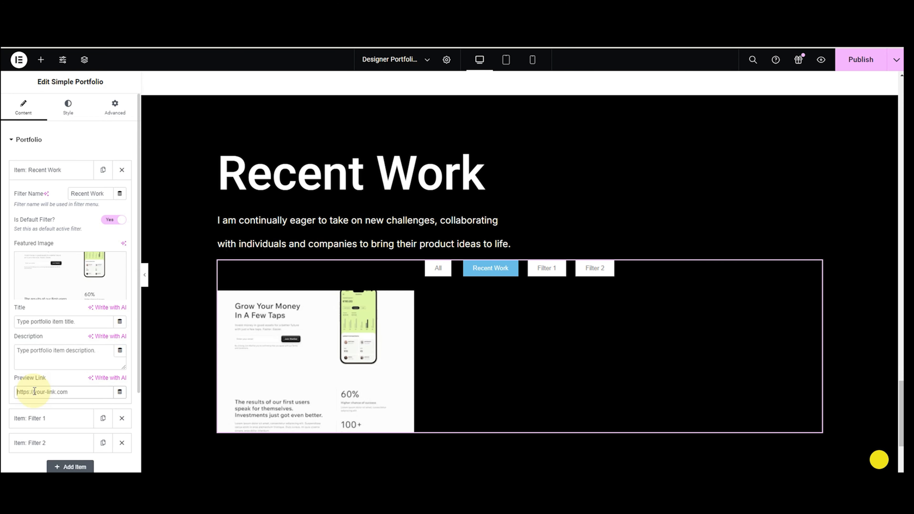
key(ctrl+v)
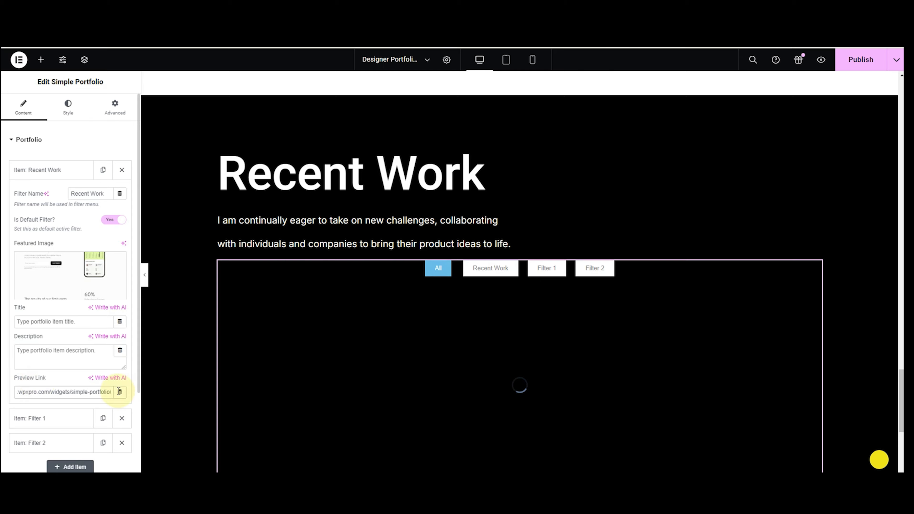
Preview the portfolio item's linked page, then close the preview.
click(306, 373)
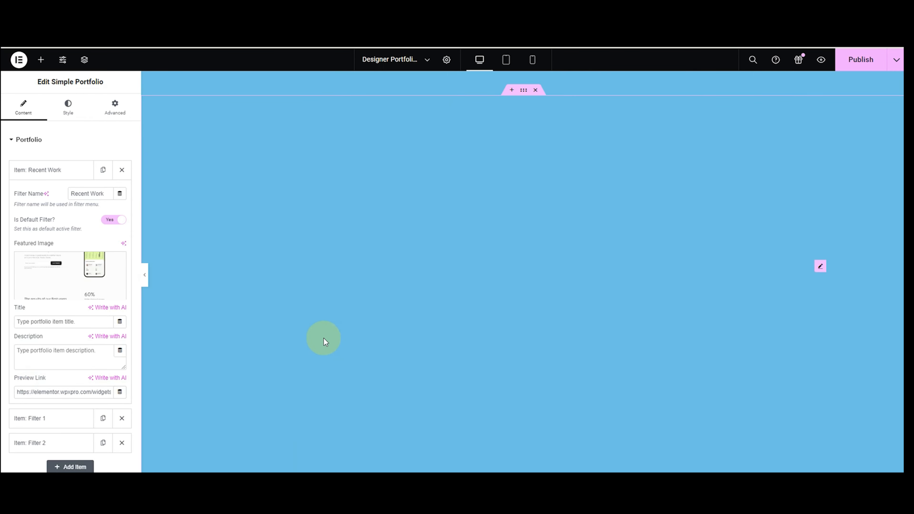
click(616, 181)
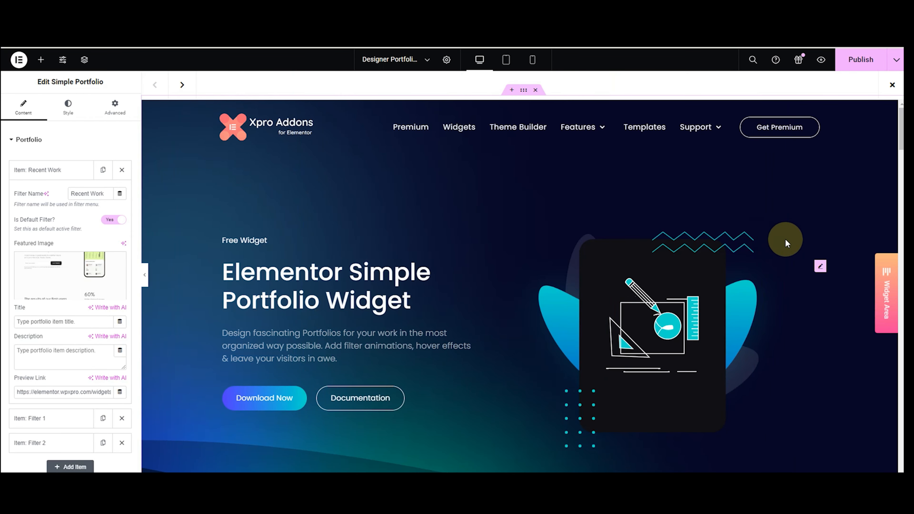
click(880, 282)
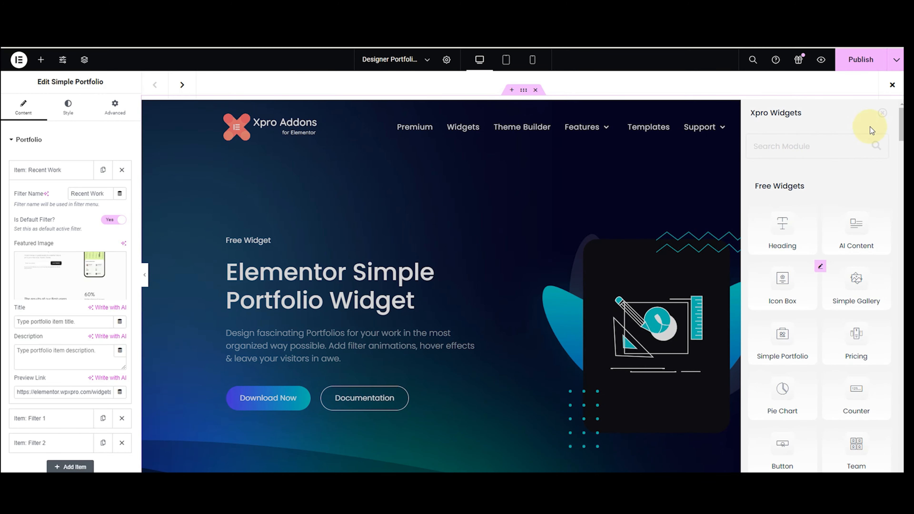
click(883, 112)
scroll(639, 221, down, 10)
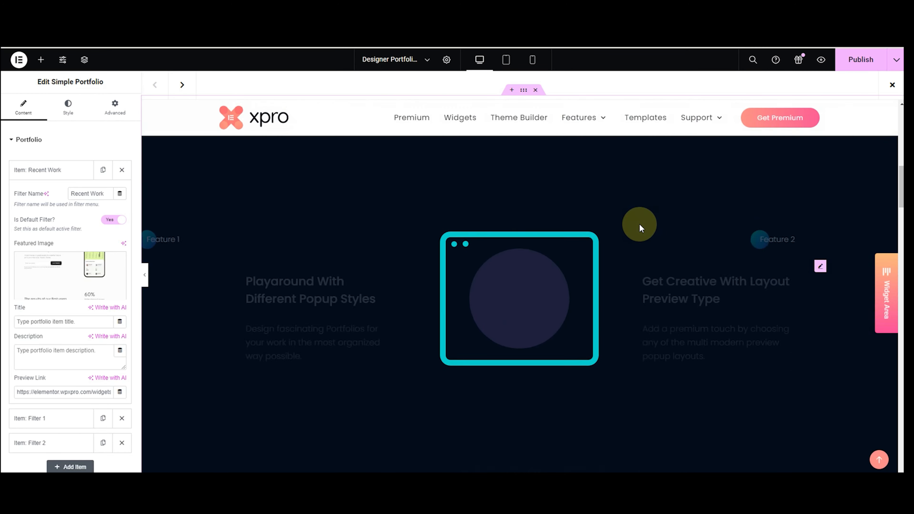
scroll(644, 248, up, 10)
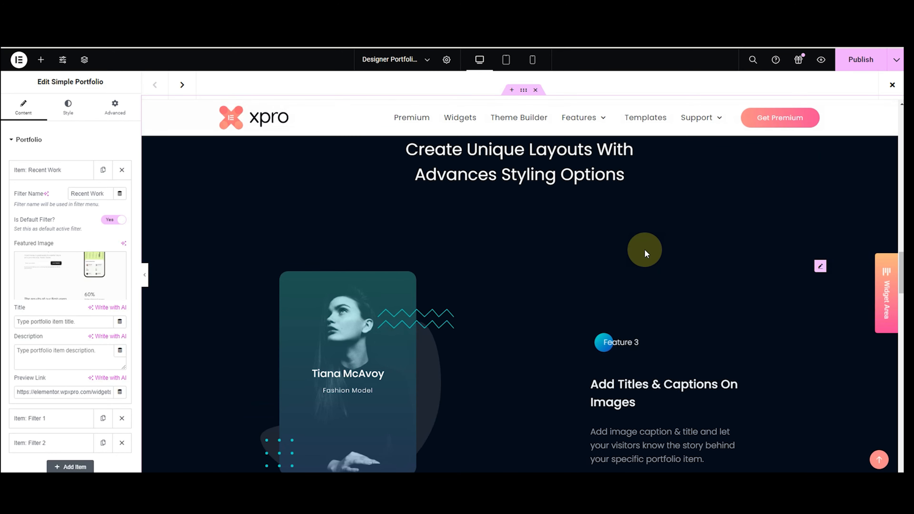
scroll(644, 248, up, 5)
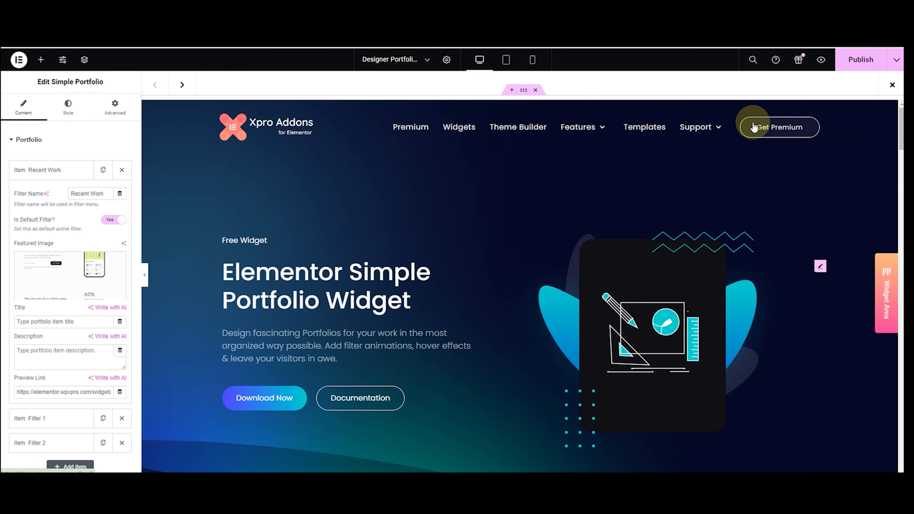
click(892, 85)
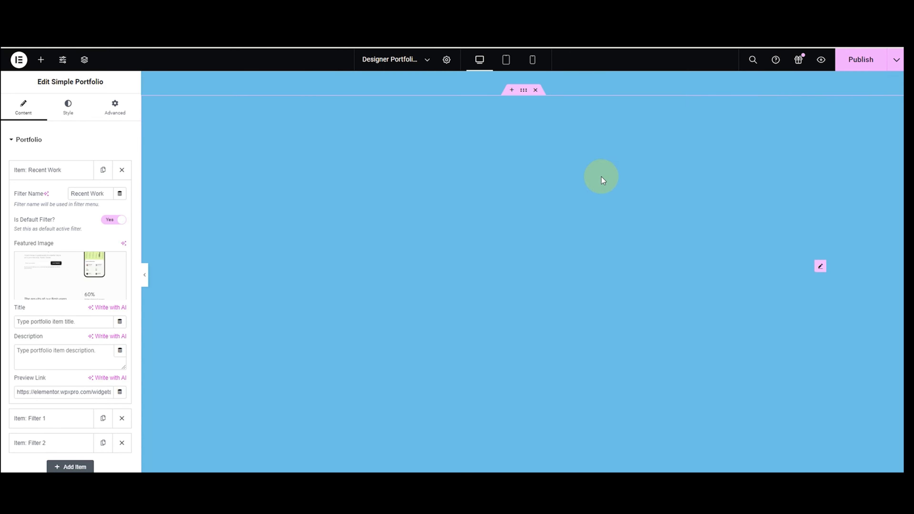
Delete the item's preview link URL and collapse its settings.
key(ctrl+a)
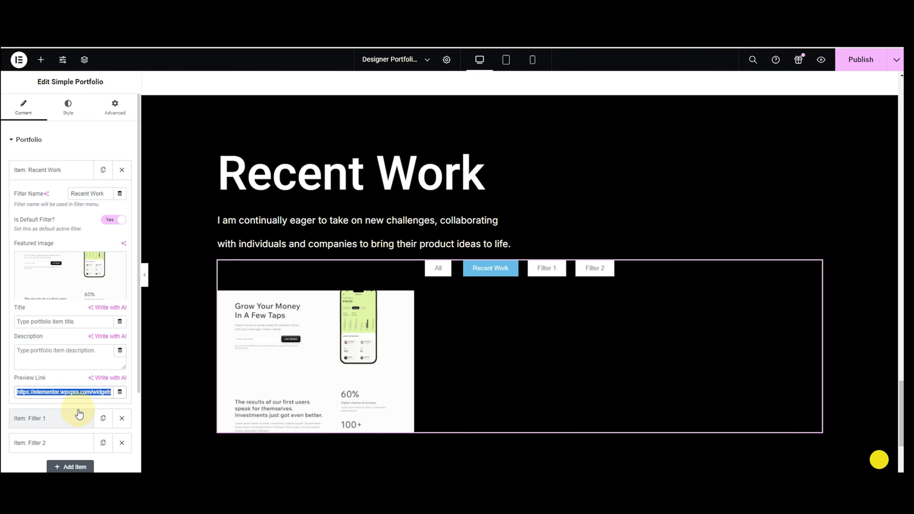
key(BackSpace)
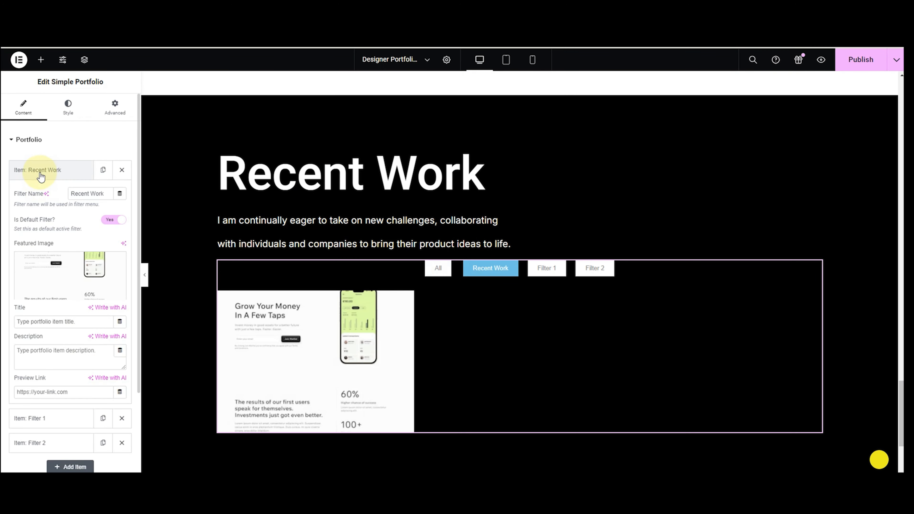
click(38, 177)
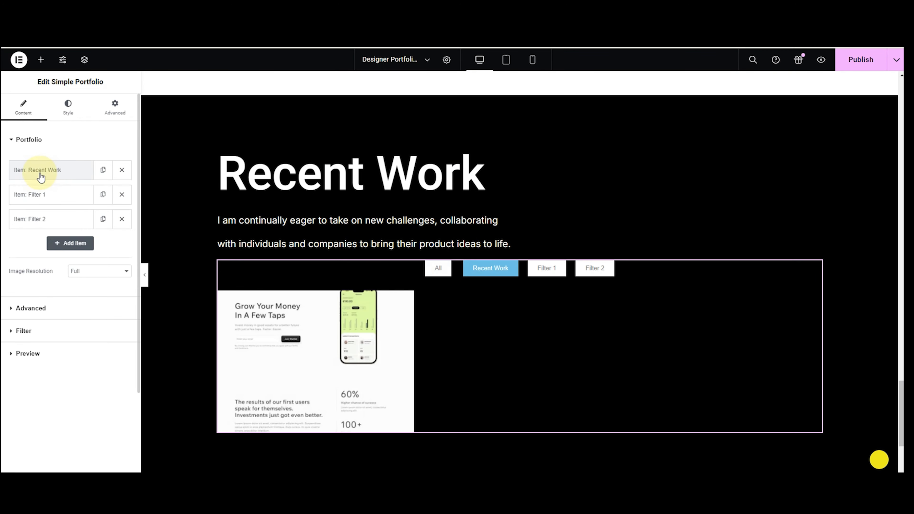
Duplicate the Recent Work portfolio item until there are six.
click(102, 171)
click(102, 196)
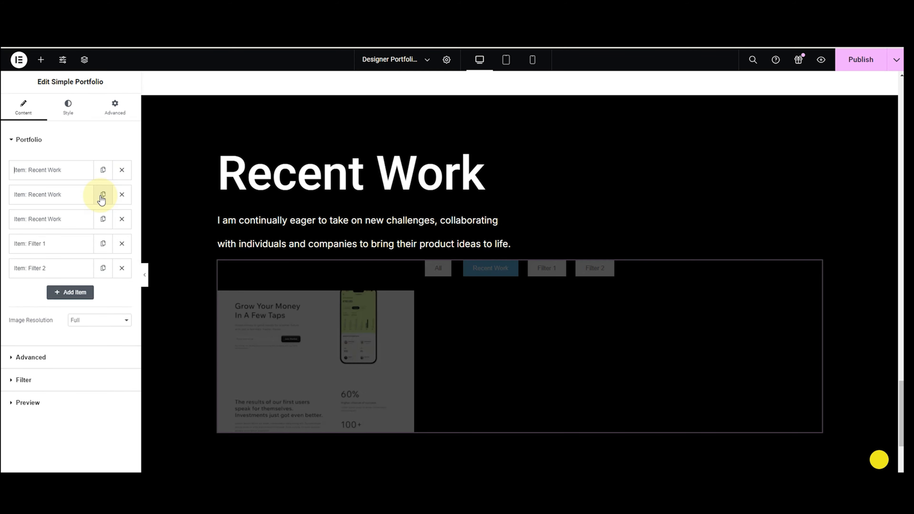
click(102, 196)
click(102, 196)
click(102, 197)
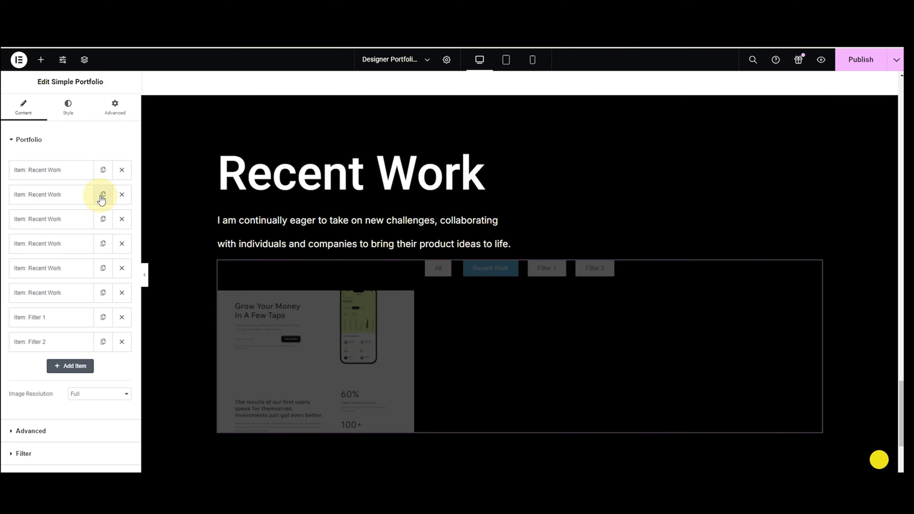
Give items two and three the Webflow Watch Party and Sell more useless stuff images.
click(38, 195)
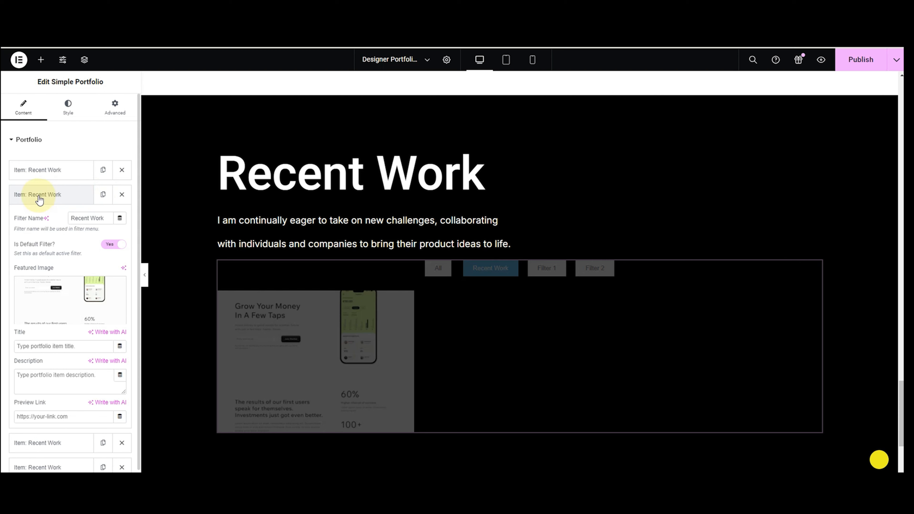
click(49, 294)
click(563, 234)
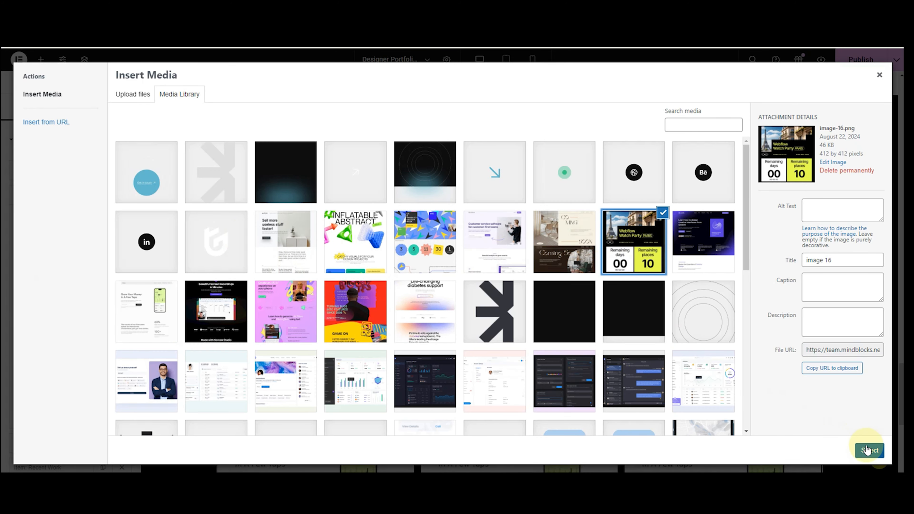
click(869, 451)
click(39, 218)
click(49, 317)
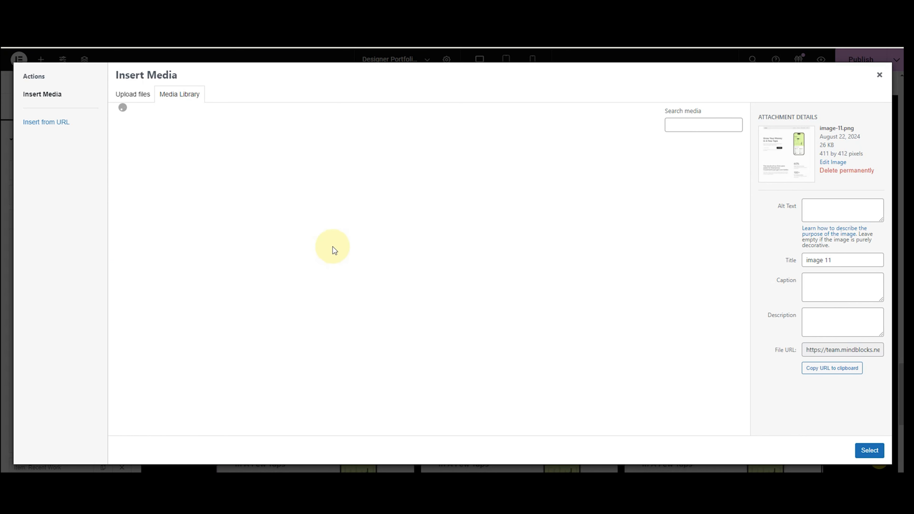
click(286, 241)
click(869, 450)
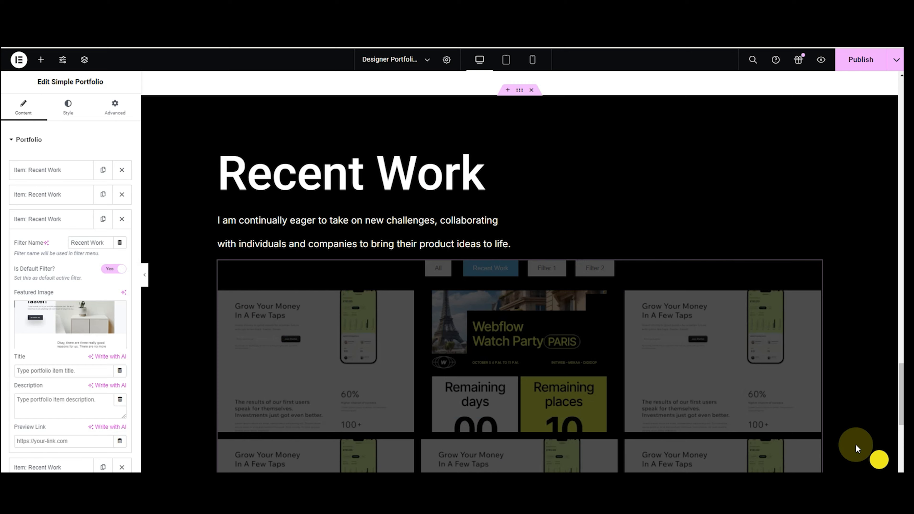
click(68, 219)
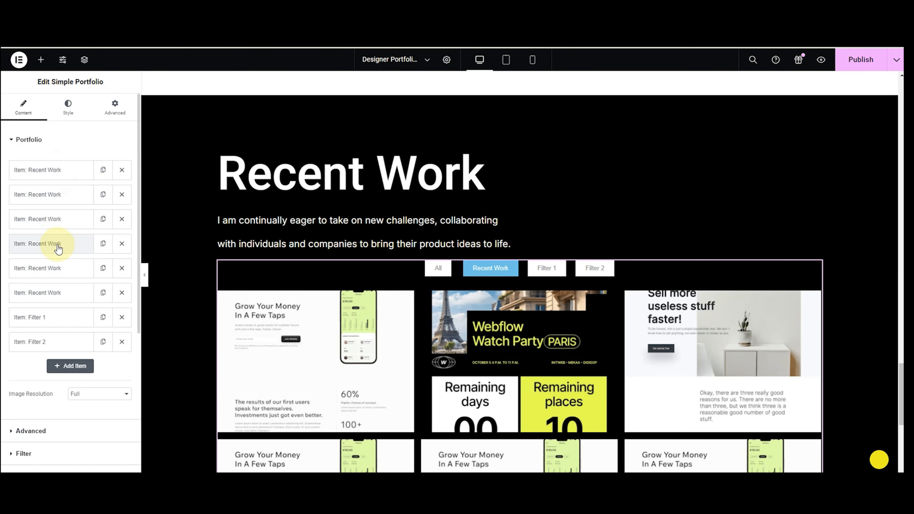
Give the fourth item the customer service software image.
click(55, 243)
click(78, 345)
click(492, 265)
click(869, 450)
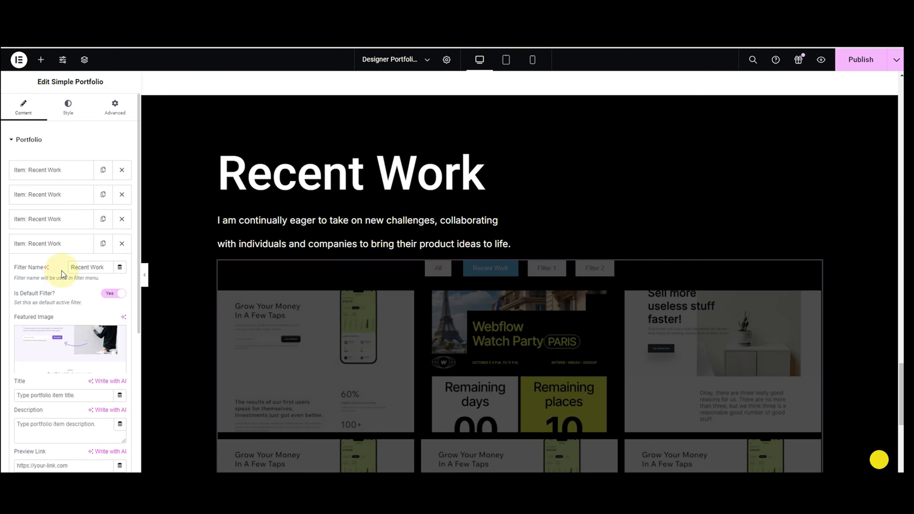
click(51, 250)
Give the fifth item the dark creative interfaces image.
scroll(231, 306, down, 1)
click(54, 268)
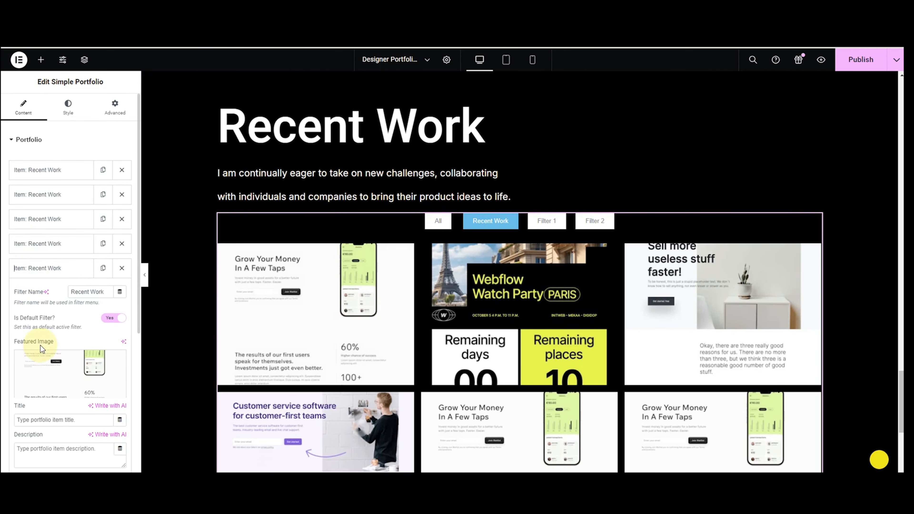
click(40, 345)
click(482, 254)
click(870, 450)
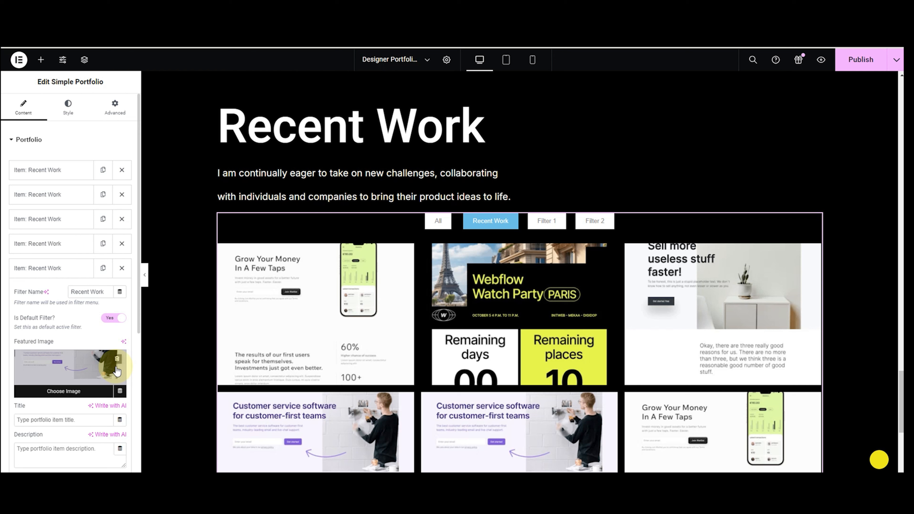
click(117, 360)
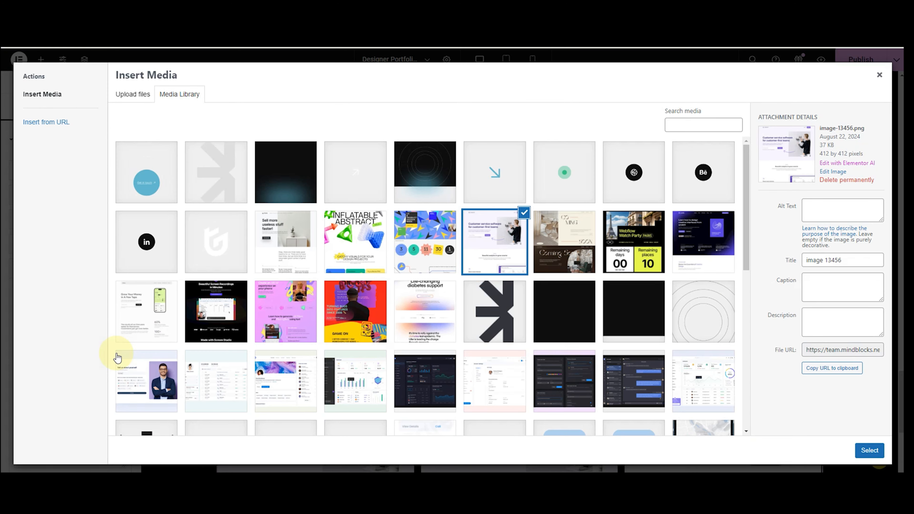
click(703, 241)
click(869, 450)
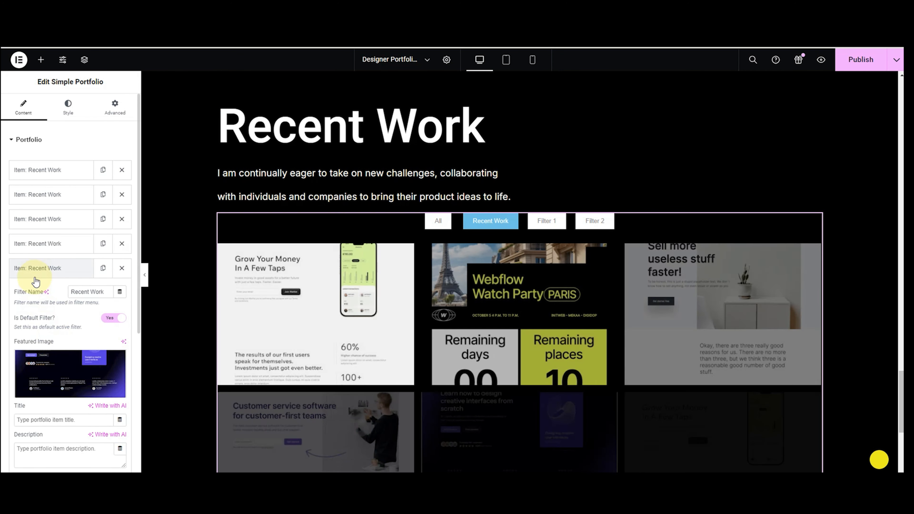
click(35, 278)
Give the sixth item the Coming Soon image.
click(37, 293)
click(70, 396)
click(564, 241)
click(858, 459)
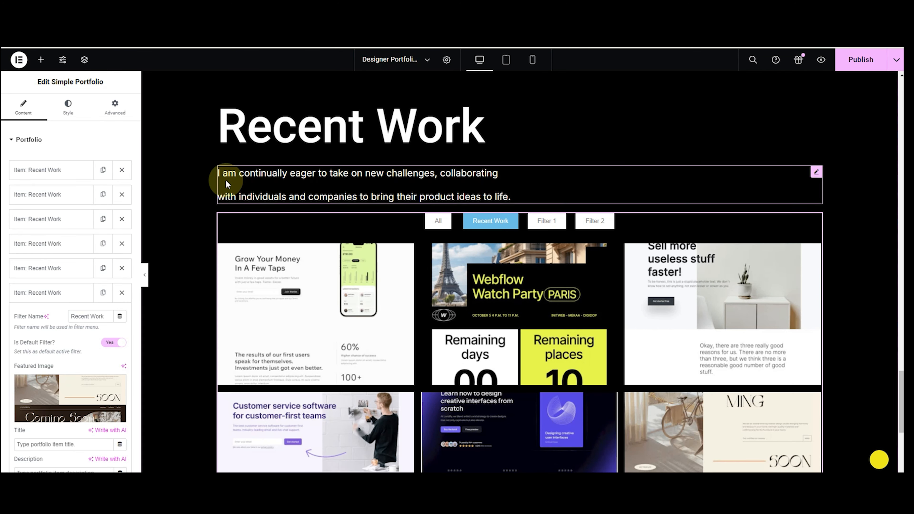
click(61, 296)
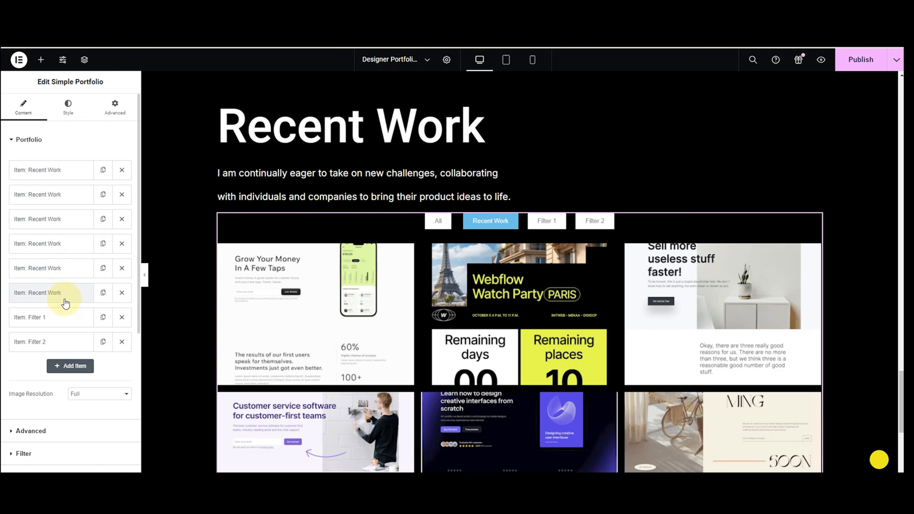
Delete the Filter 2 item and change the Filter 1 name to 'Case Studies'.
click(122, 342)
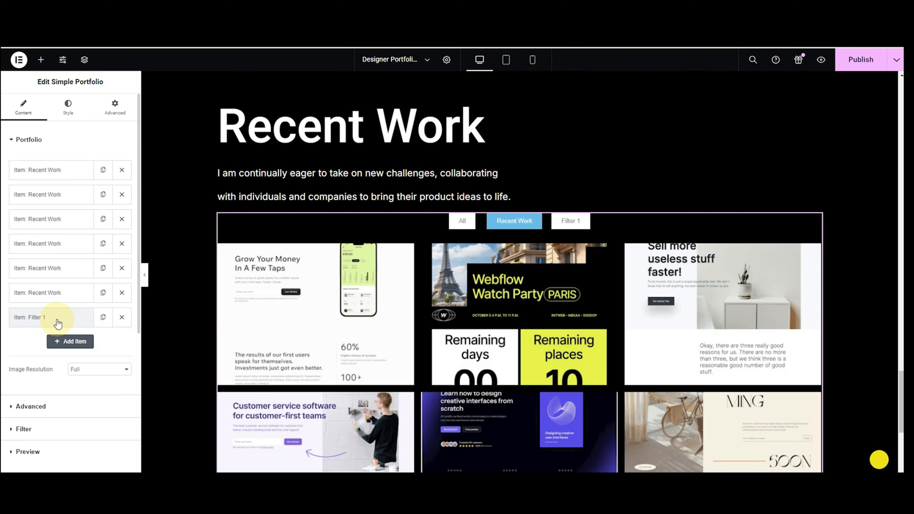
click(58, 322)
drag(98, 345, 70, 341)
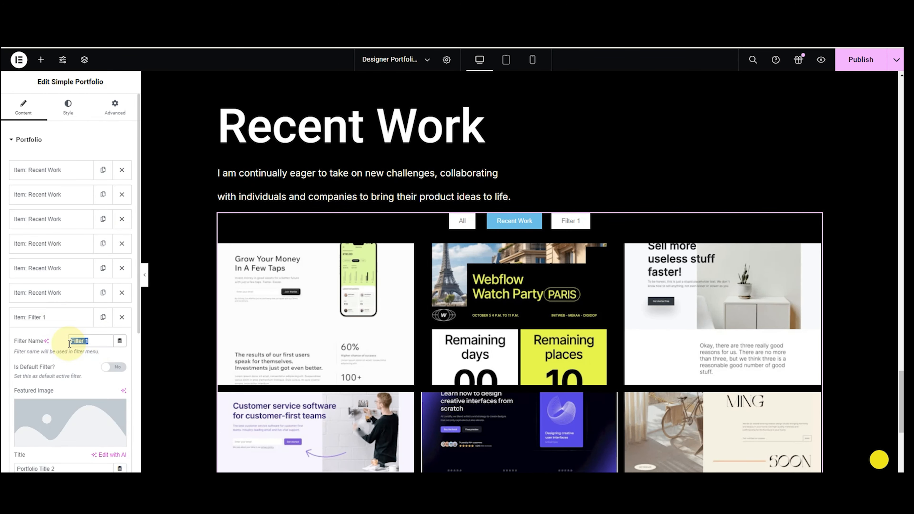
text(C)
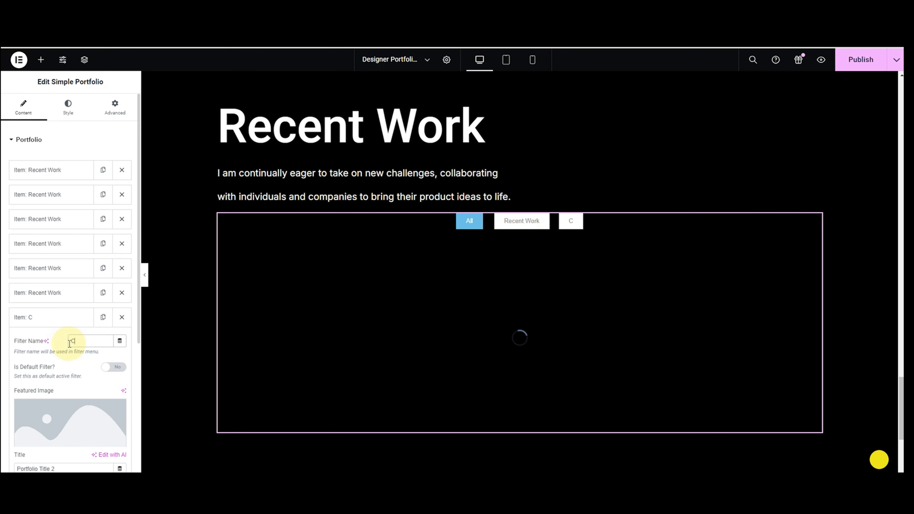
text(ase Studies)
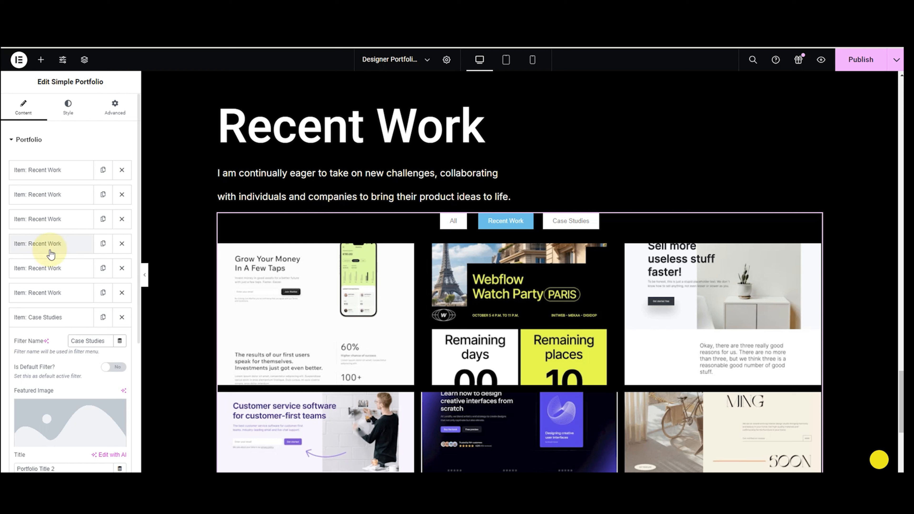
click(47, 317)
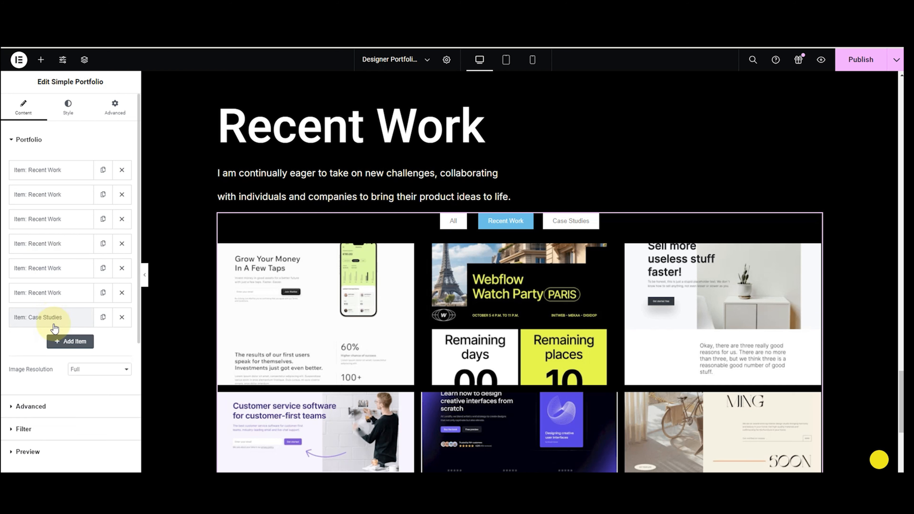
Give the first Case Studies item the diabetes support image as its featured image.
click(67, 317)
click(71, 413)
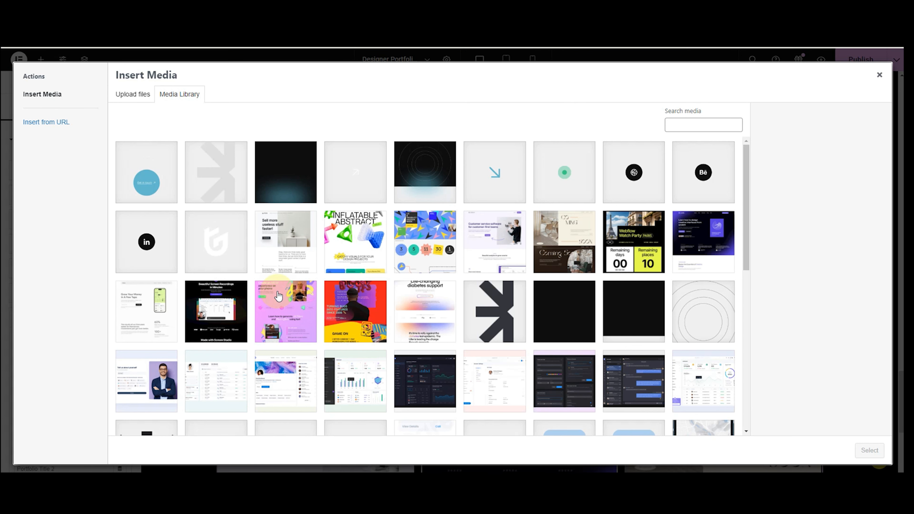
click(421, 312)
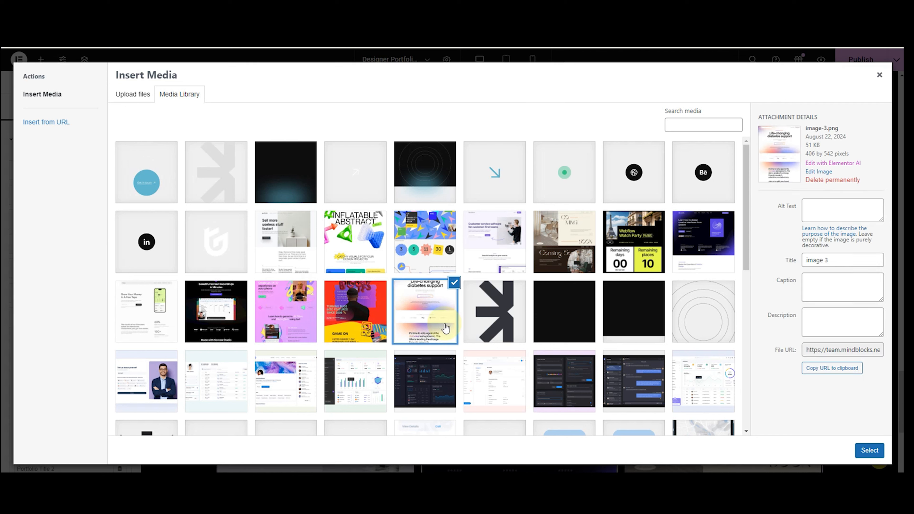
click(873, 457)
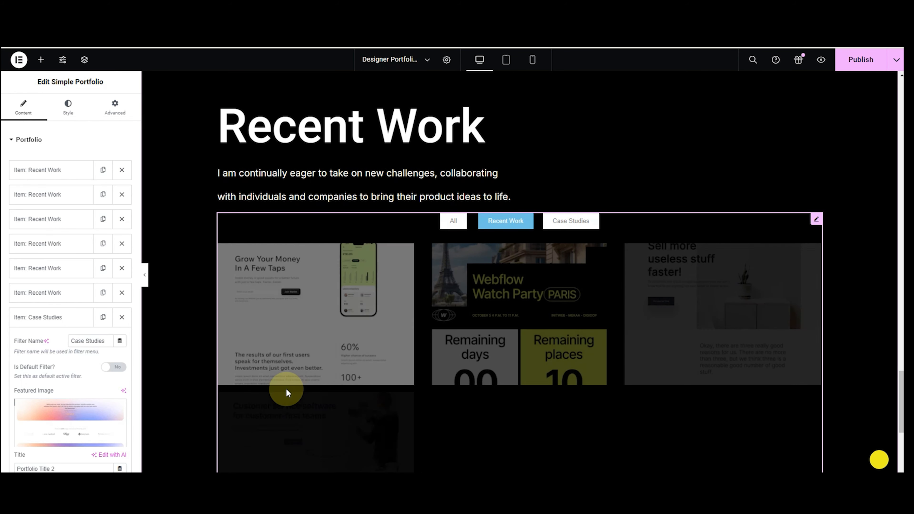
click(569, 221)
click(57, 326)
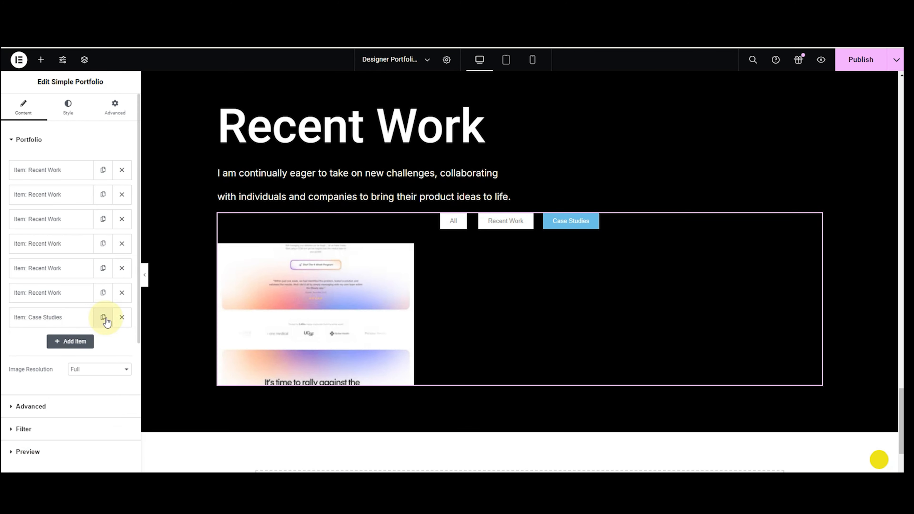
Duplicate the Case Studies item five times to make six items.
click(103, 317)
click(103, 341)
click(103, 367)
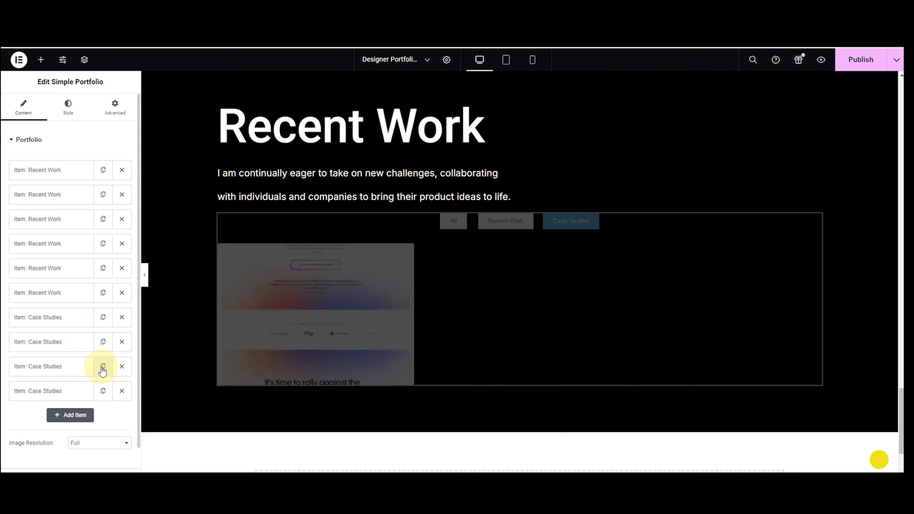
click(103, 391)
click(103, 415)
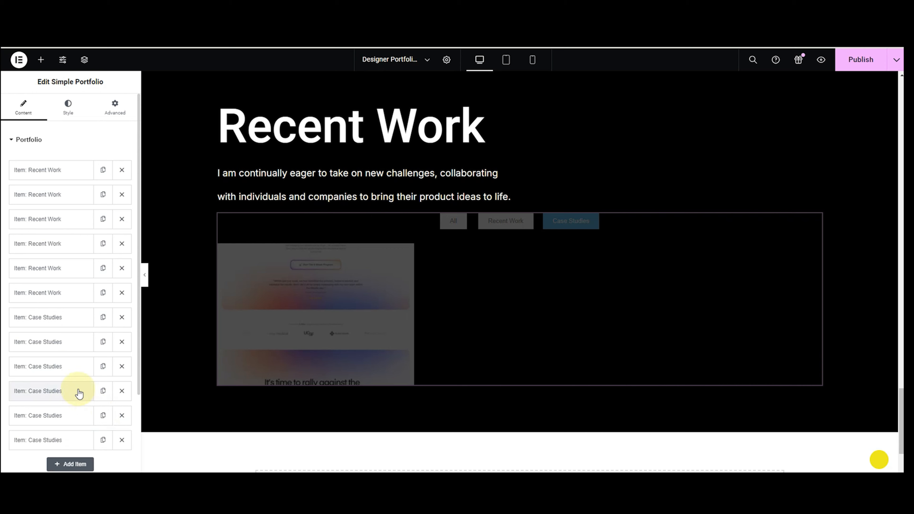
Assign new images to items two to four, including Inflatable Abstract and a purple project image.
click(49, 343)
click(61, 411)
click(356, 307)
click(870, 451)
click(46, 351)
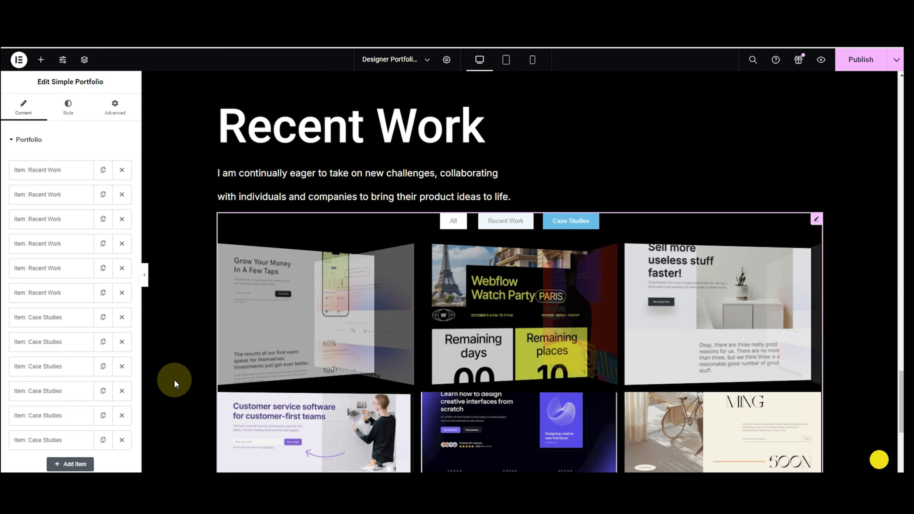
click(47, 367)
click(54, 460)
click(355, 240)
click(870, 450)
click(50, 322)
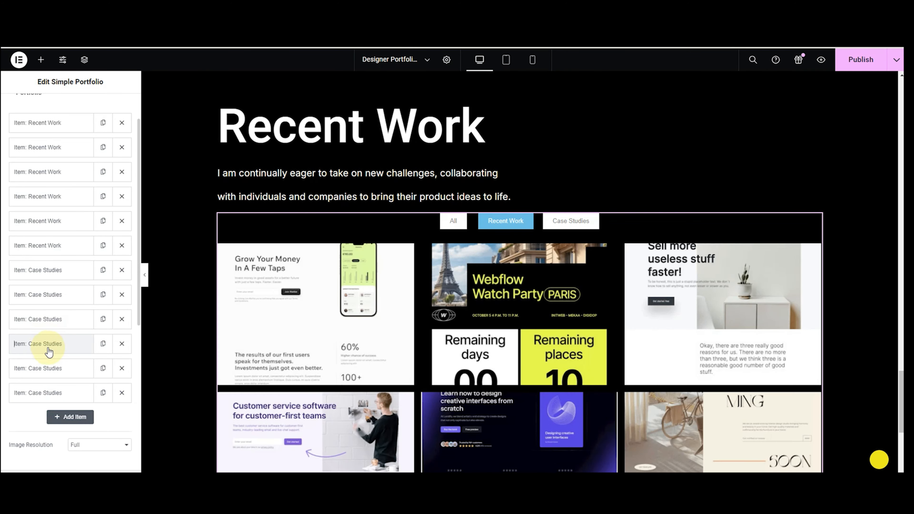
click(49, 349)
click(57, 433)
click(286, 311)
click(870, 450)
click(52, 346)
Assign different project images to the last two items and preview the Case Studies filter.
click(52, 368)
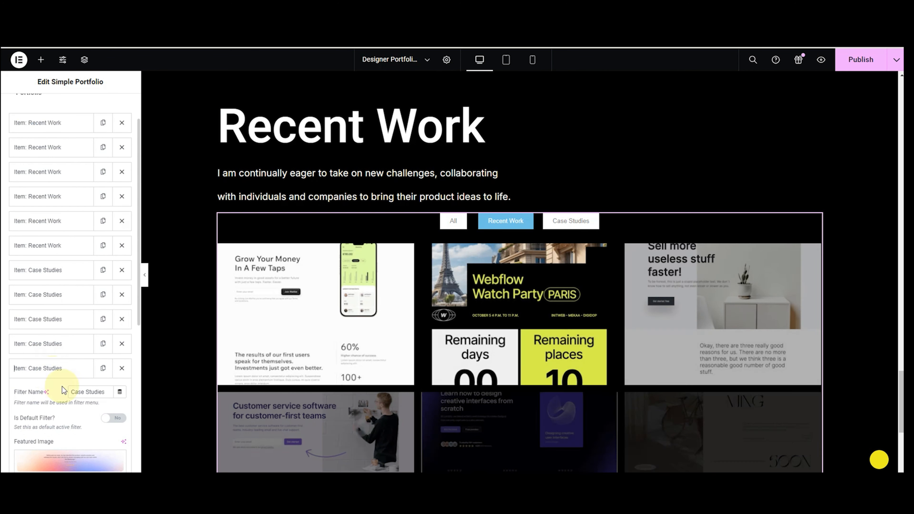
click(60, 463)
click(210, 318)
click(869, 450)
click(50, 368)
click(49, 393)
scroll(54, 400, down, 2)
click(83, 413)
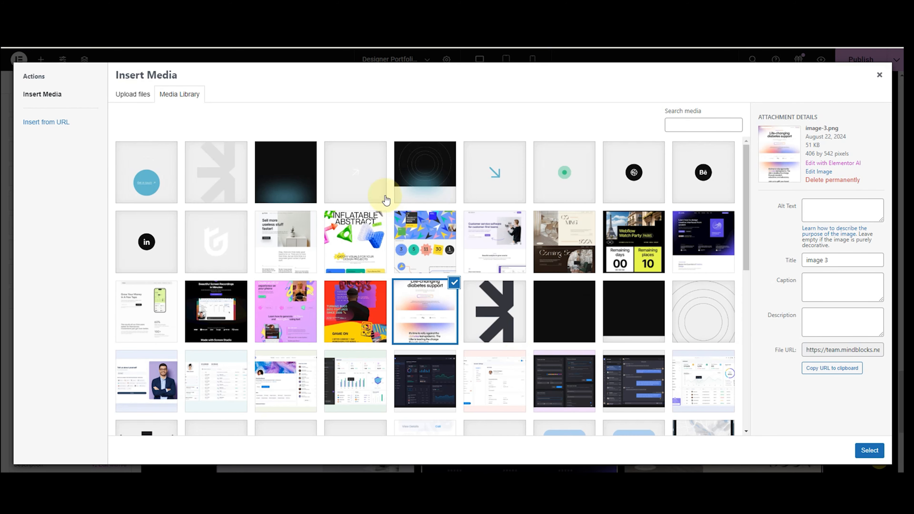
click(405, 223)
click(872, 452)
click(39, 303)
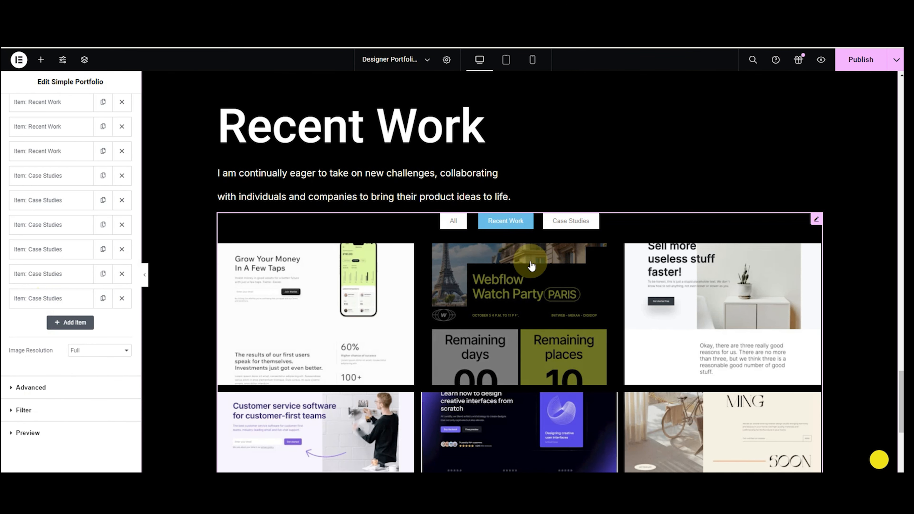
click(568, 220)
scroll(511, 137, down, 3)
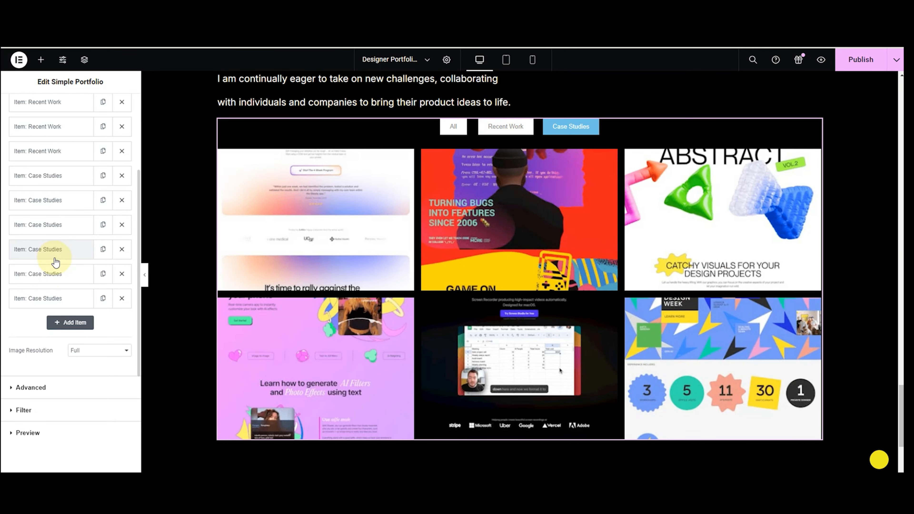
scroll(55, 259, up, 5)
Change the portfolio item Height in the Advanced layout settings from 300 to 450 px.
click(22, 139)
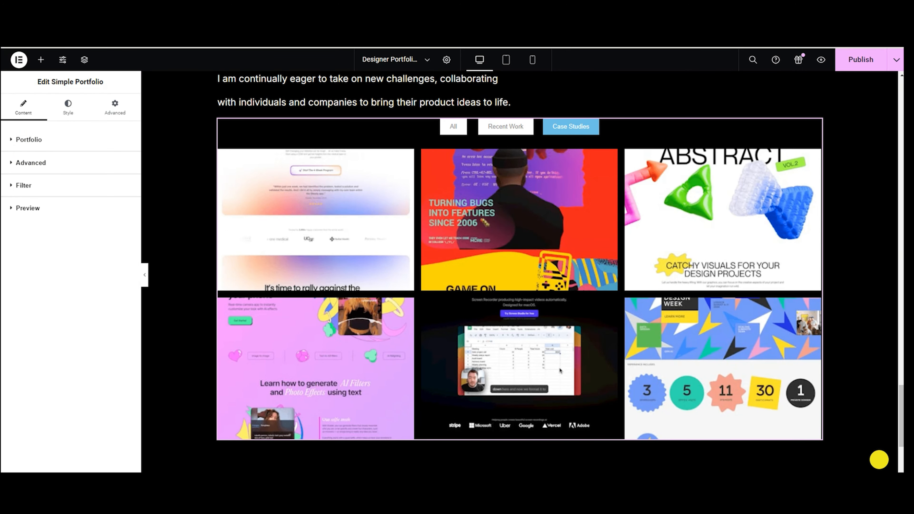
click(47, 170)
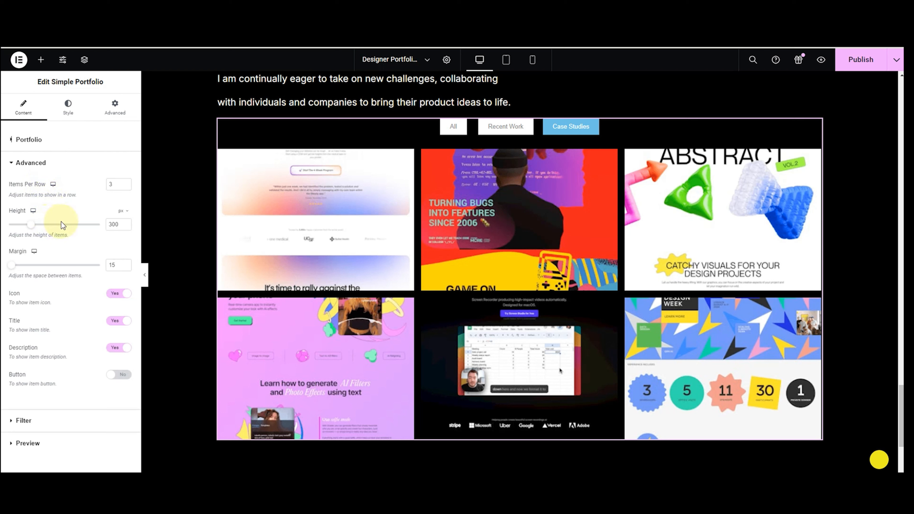
key(BackSpace)
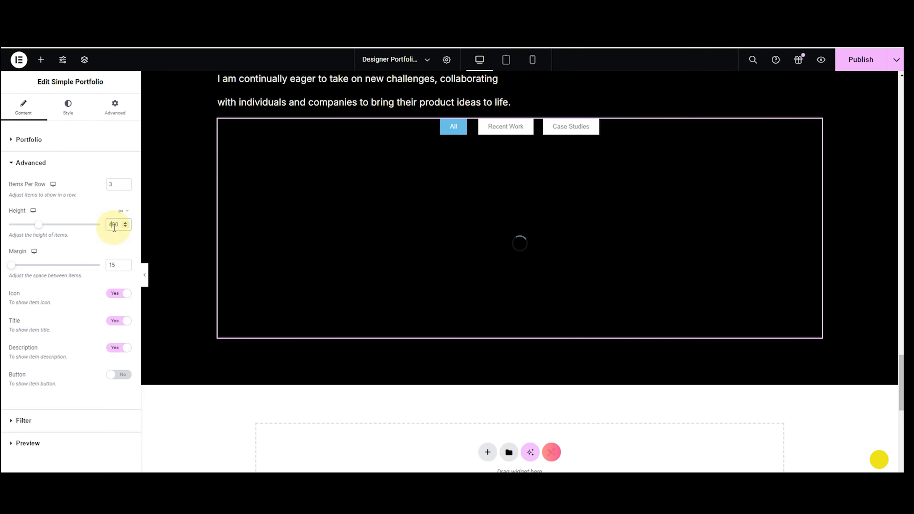
click(505, 128)
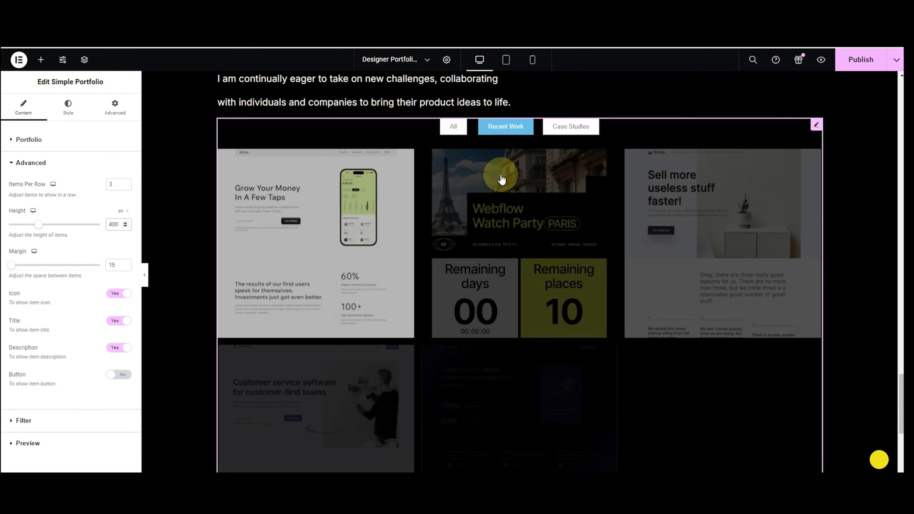
key(BackSpace)
text(5)
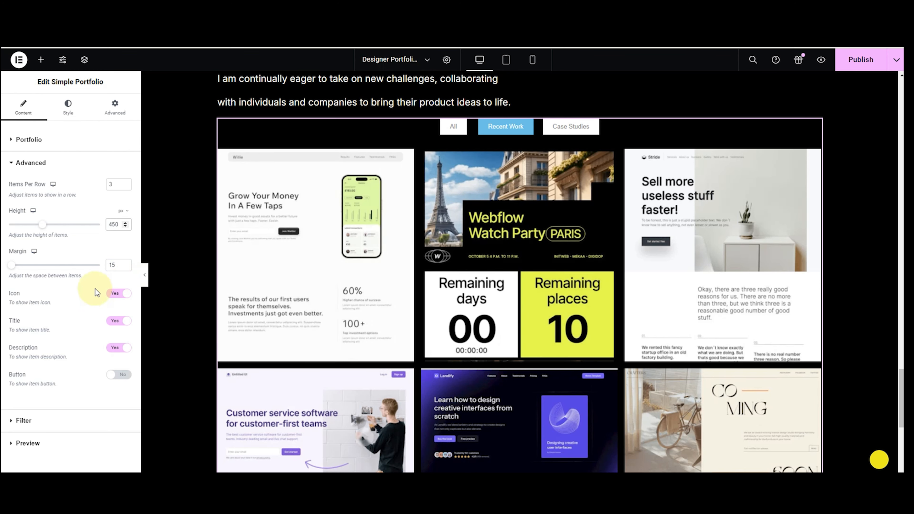
click(24, 420)
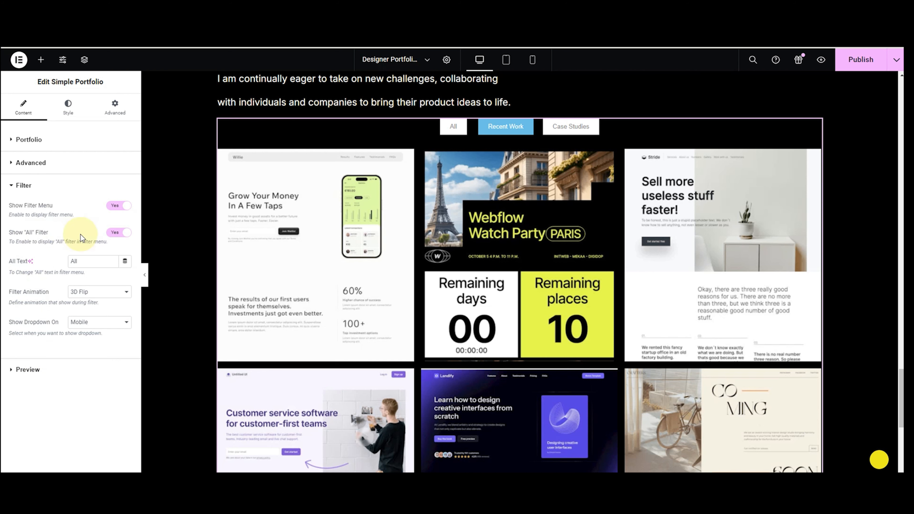
Set Show "All" Filter to No, leaving only Recent Work and Case Studies tabs.
click(114, 233)
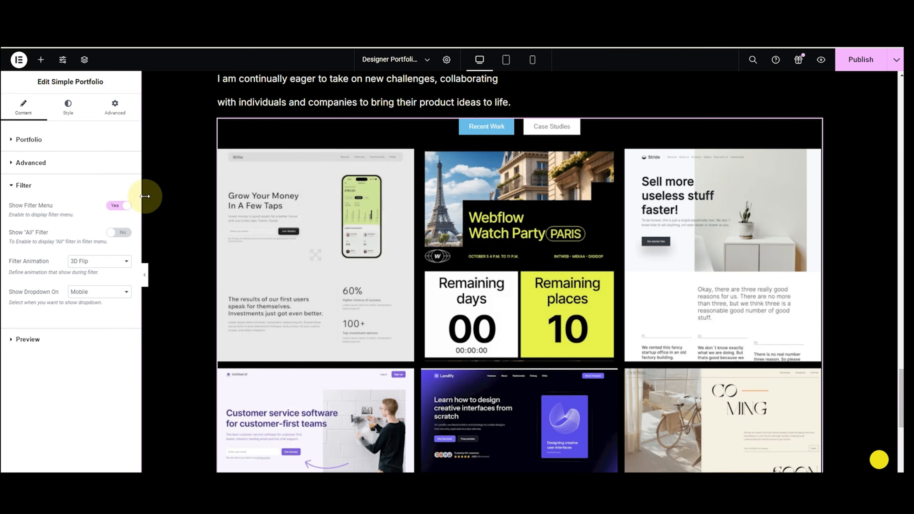
click(24, 185)
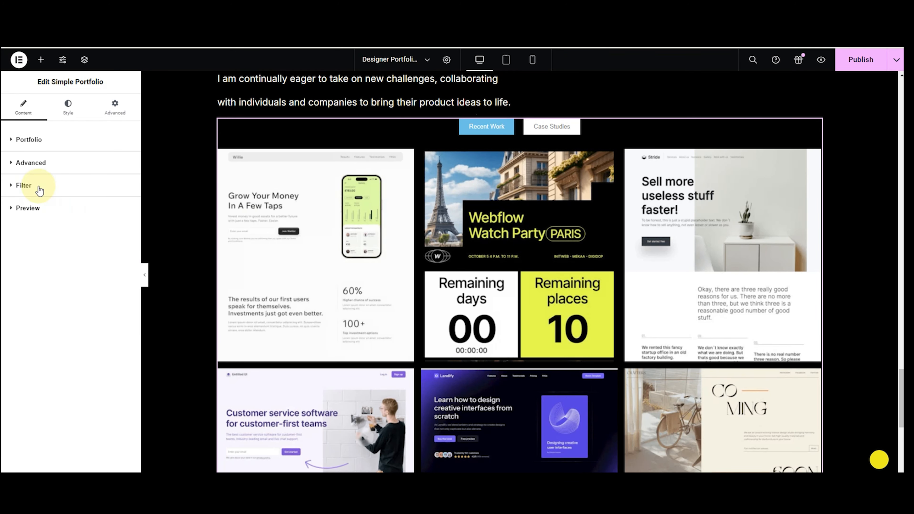
In Style > Filter typography, choose Poppins with size 16 and weight 300 Light.
click(63, 115)
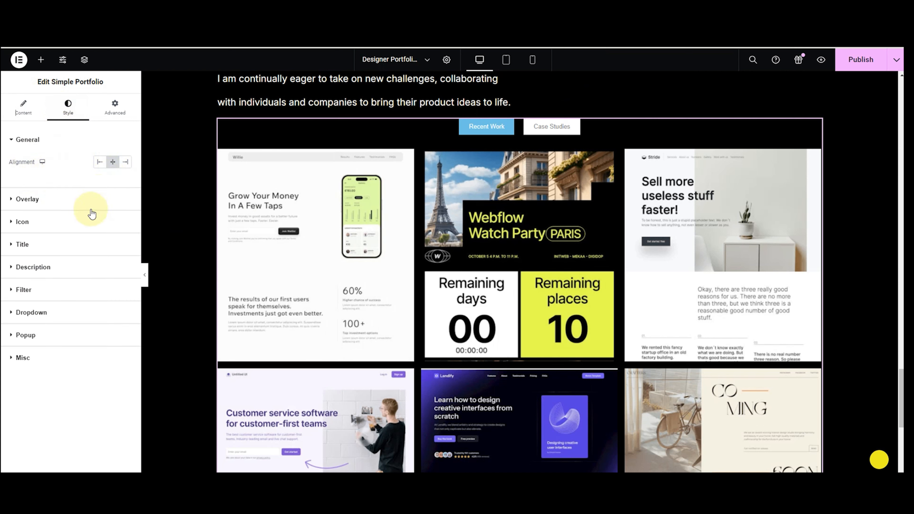
click(58, 290)
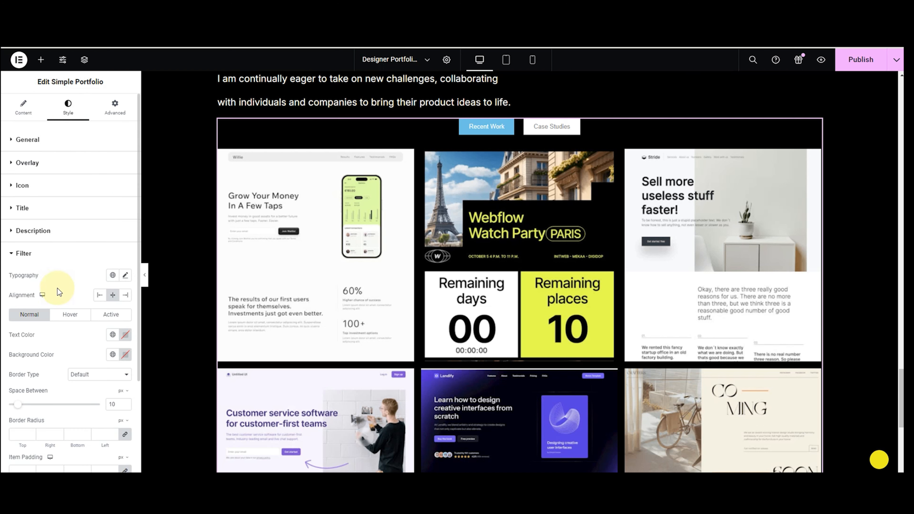
click(125, 276)
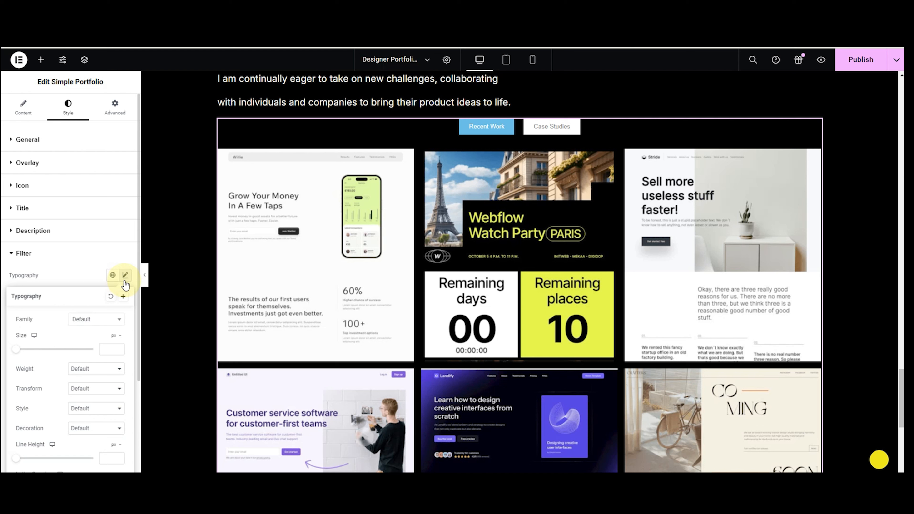
click(90, 322)
text(popp)
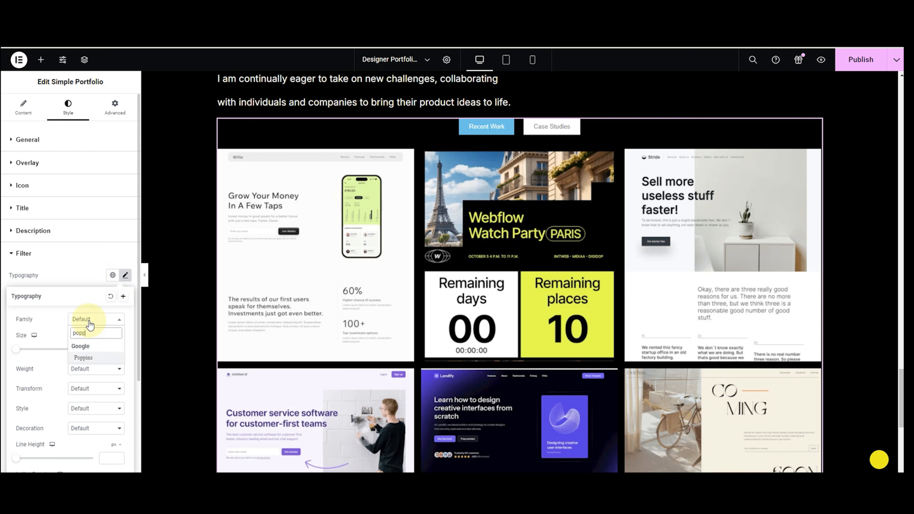
key(Return)
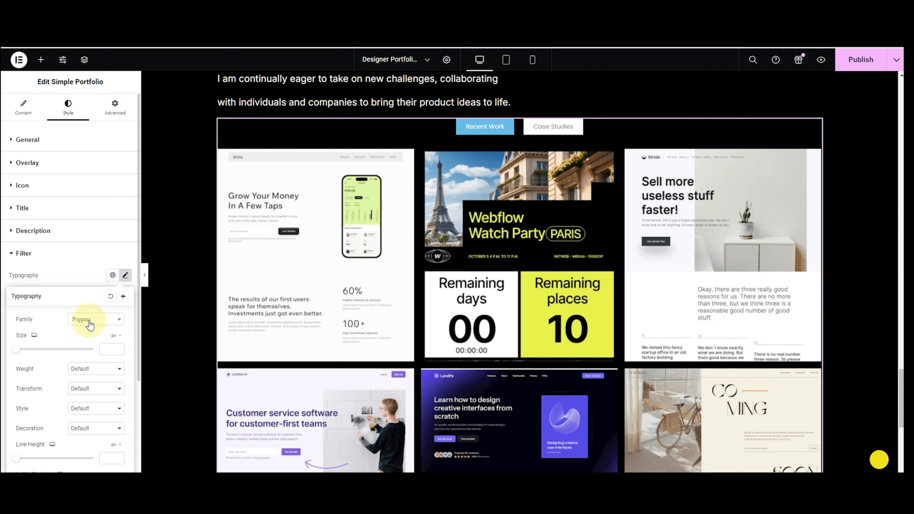
click(107, 349)
text(15)
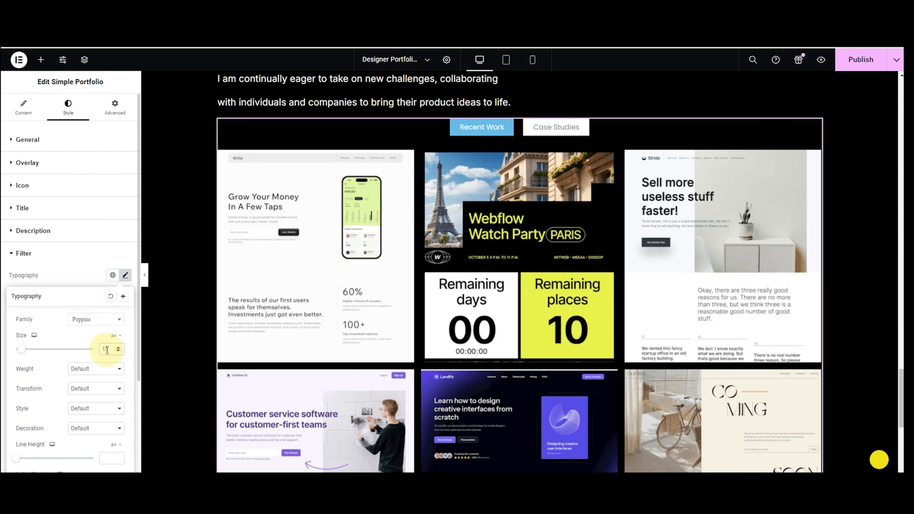
key(Up)
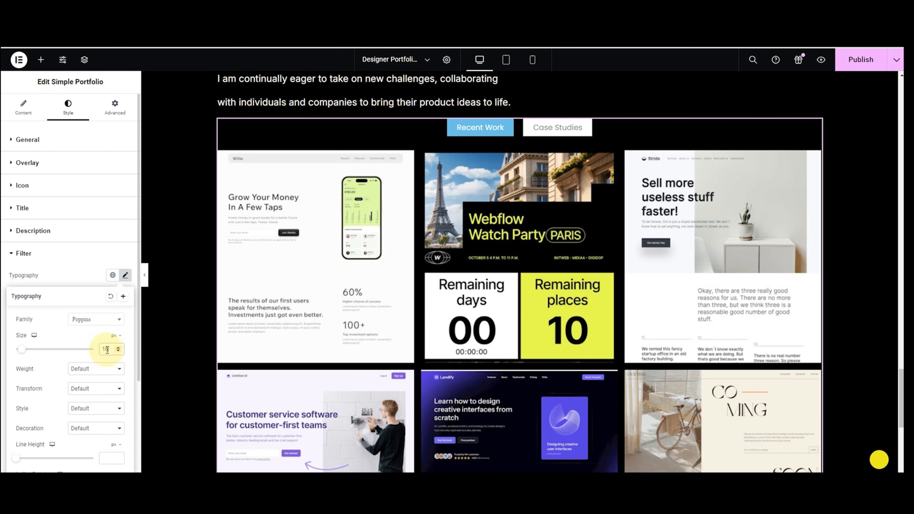
click(89, 377)
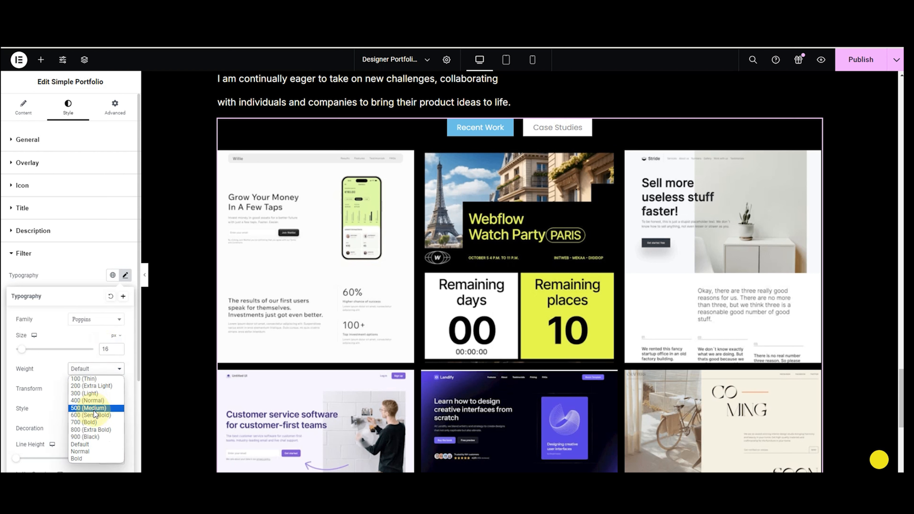
click(92, 393)
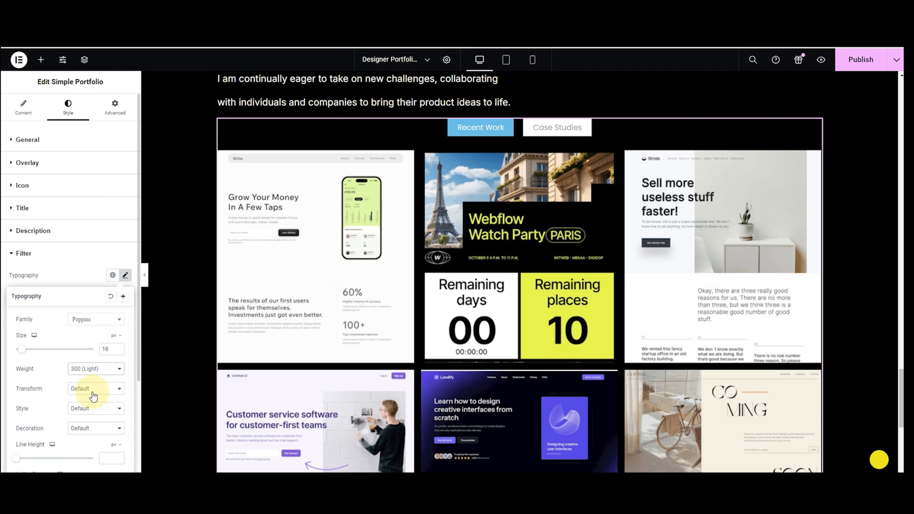
click(52, 281)
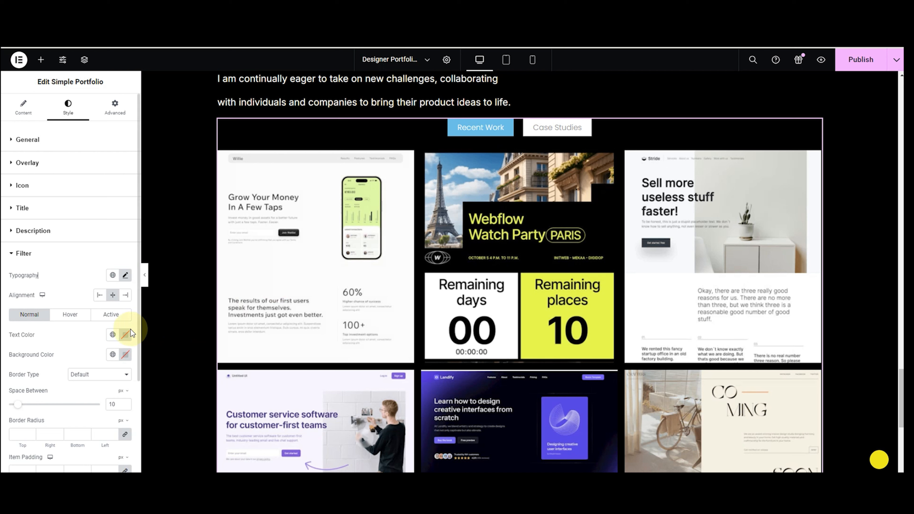
Give the normal-state filter buttons white text on a black background.
click(72, 315)
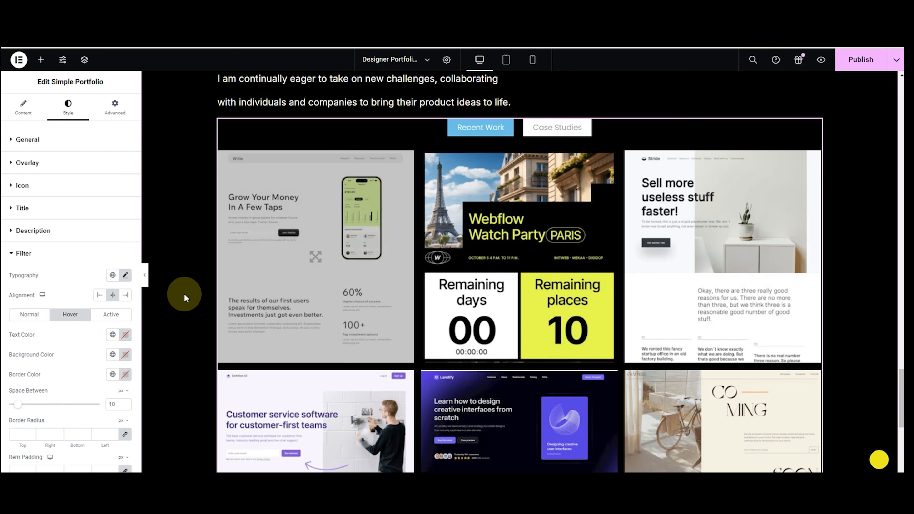
click(27, 316)
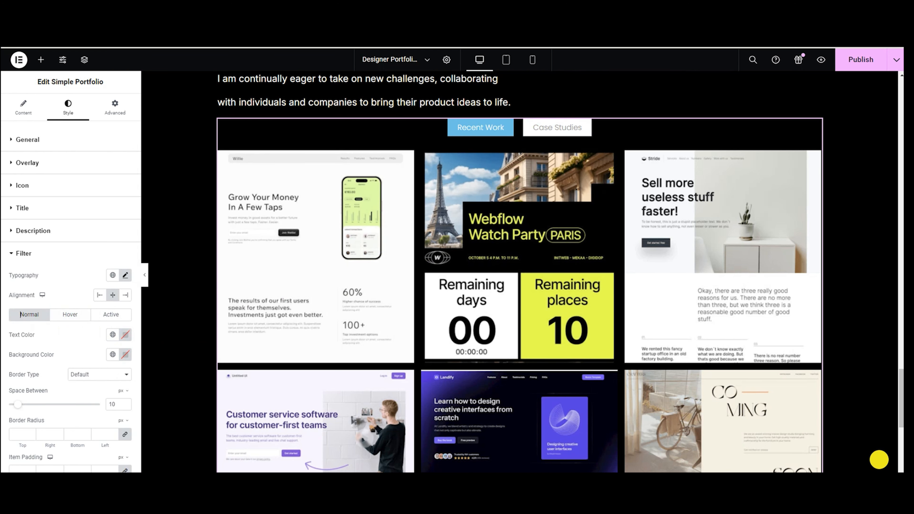
click(132, 336)
click(125, 355)
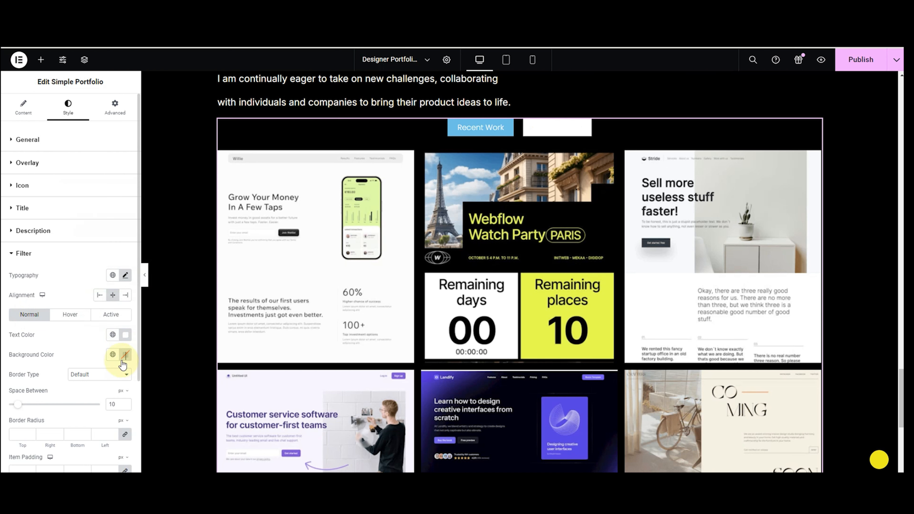
click(126, 310)
click(77, 376)
Give the filter buttons a 2 px dashed border in translucent teal #00DCCE29.
click(83, 374)
click(79, 413)
click(83, 375)
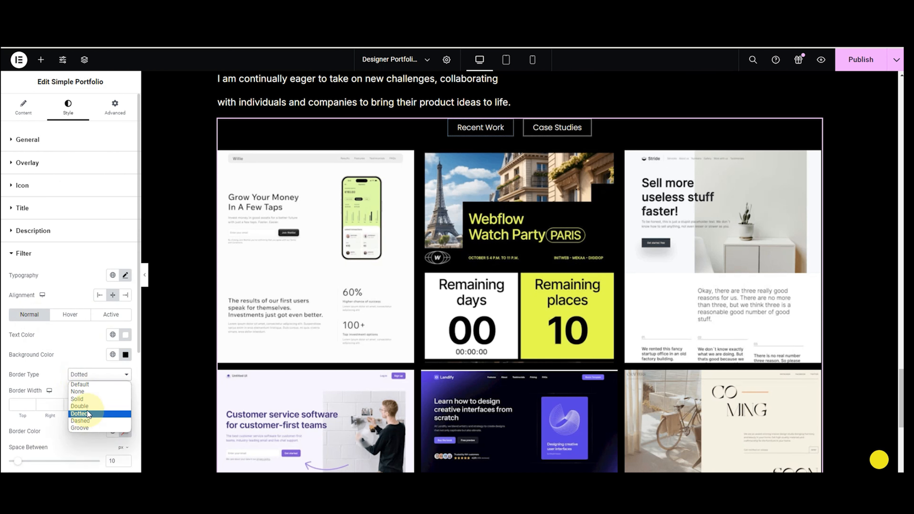
click(88, 420)
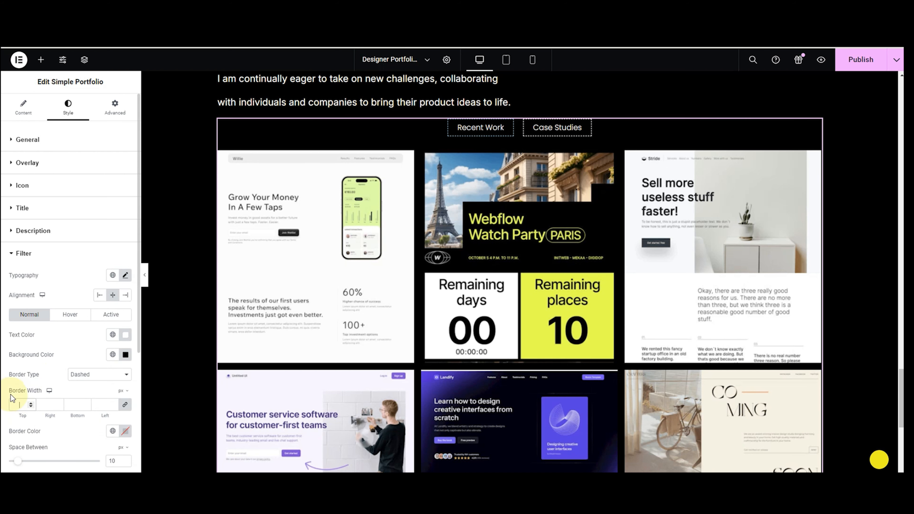
key(Up)
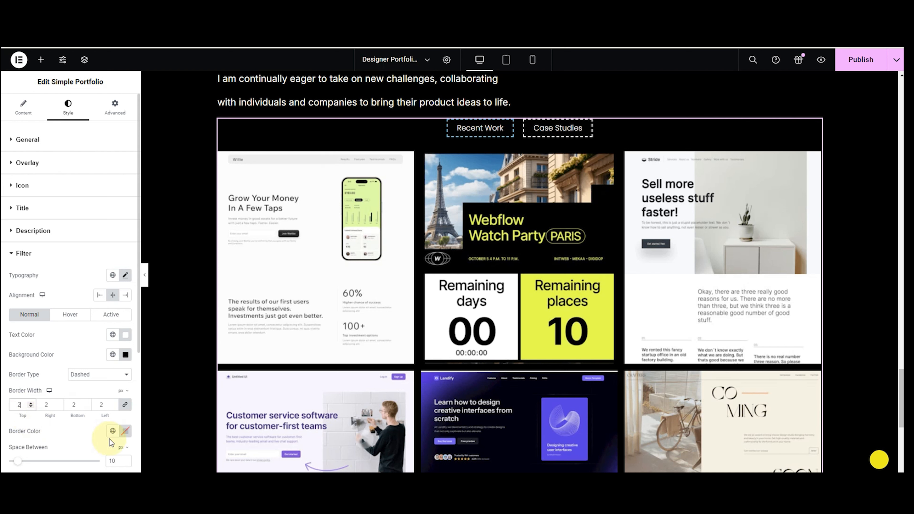
click(124, 431)
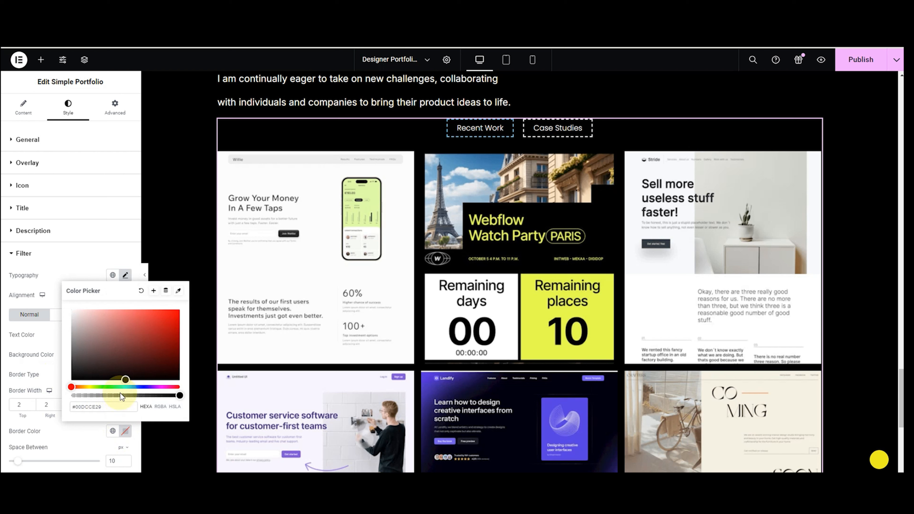
drag(180, 396, 62, 403)
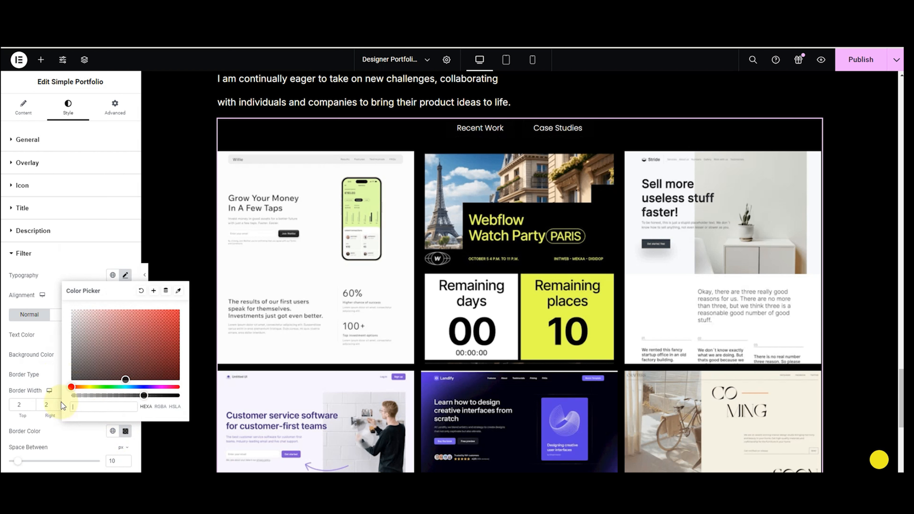
text(#00DCCE29)
click(29, 384)
Set the filter item padding to 10 px top and bottom, 20 px left and right.
scroll(29, 385, down, 2)
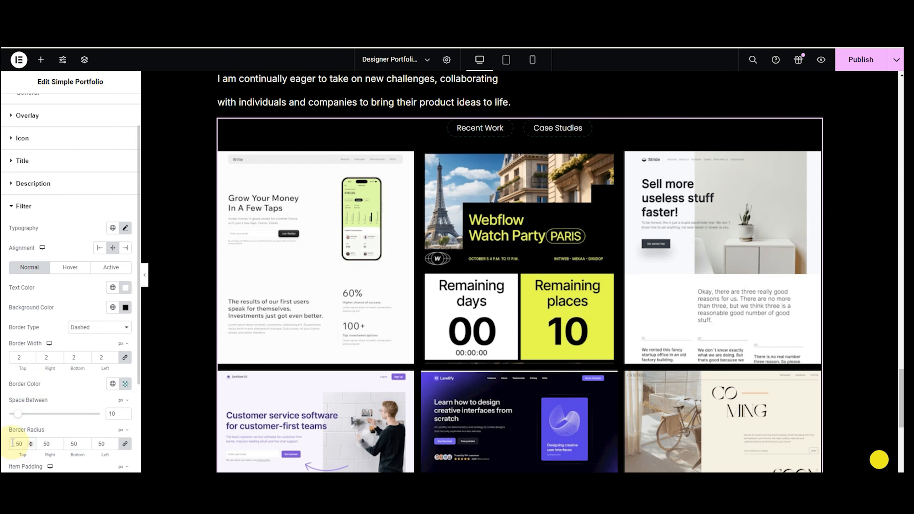
scroll(33, 347, down, 3)
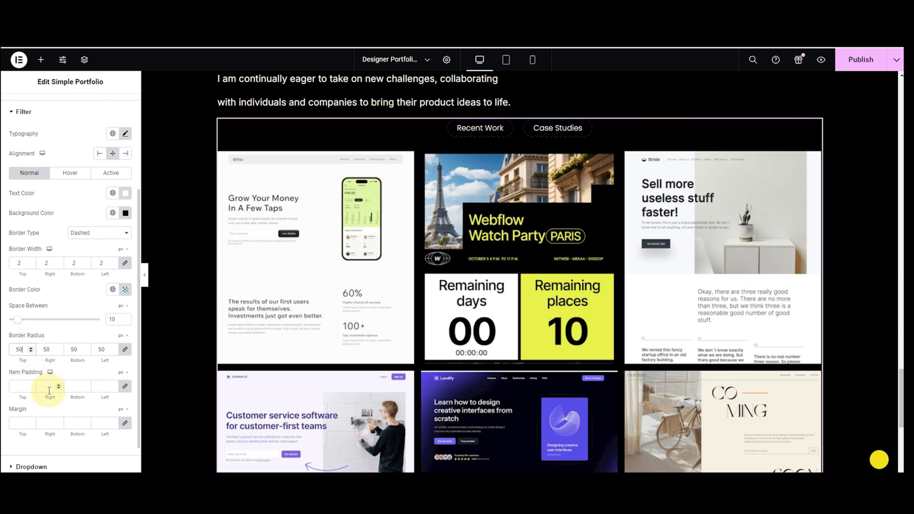
click(126, 388)
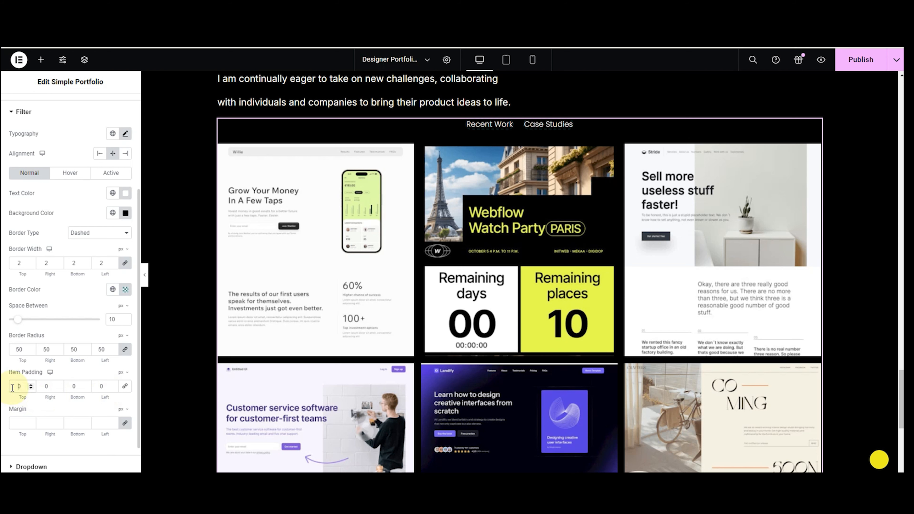
text(15)
key(BackSpace)
text(0)
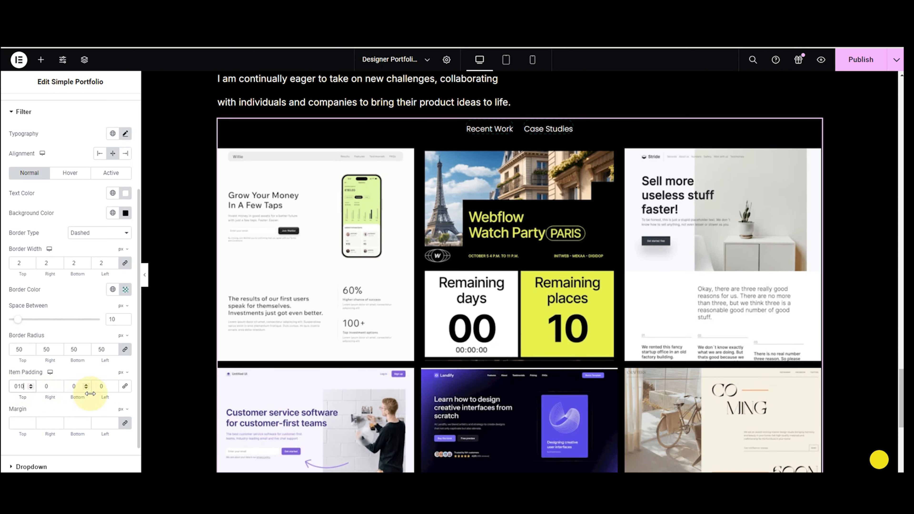
click(71, 386)
text(1)
click(45, 386)
text(2)
click(98, 387)
text(2)
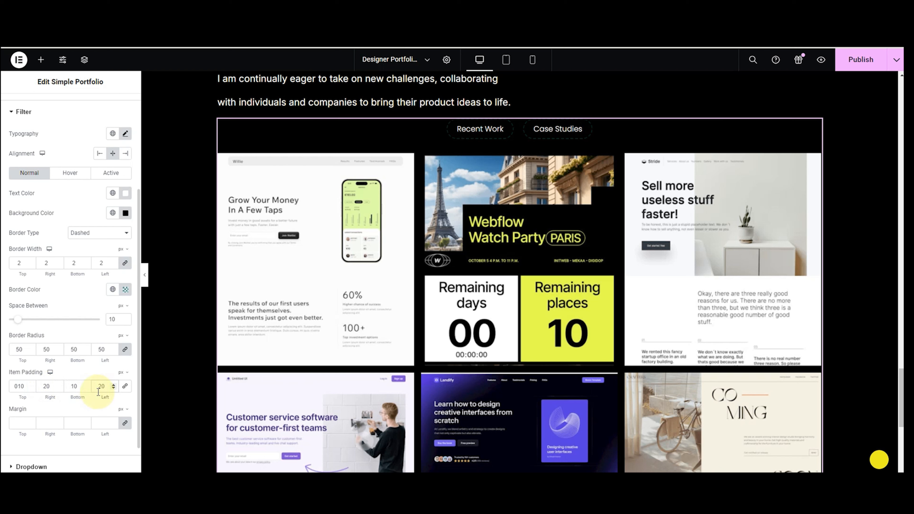
In the Active filter state, set near-black text and a teal #00DCCE background.
click(112, 173)
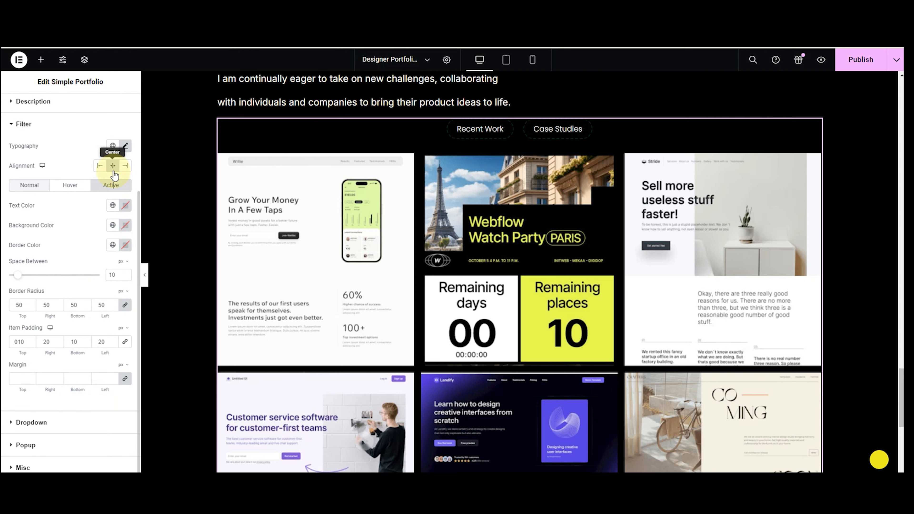
click(123, 205)
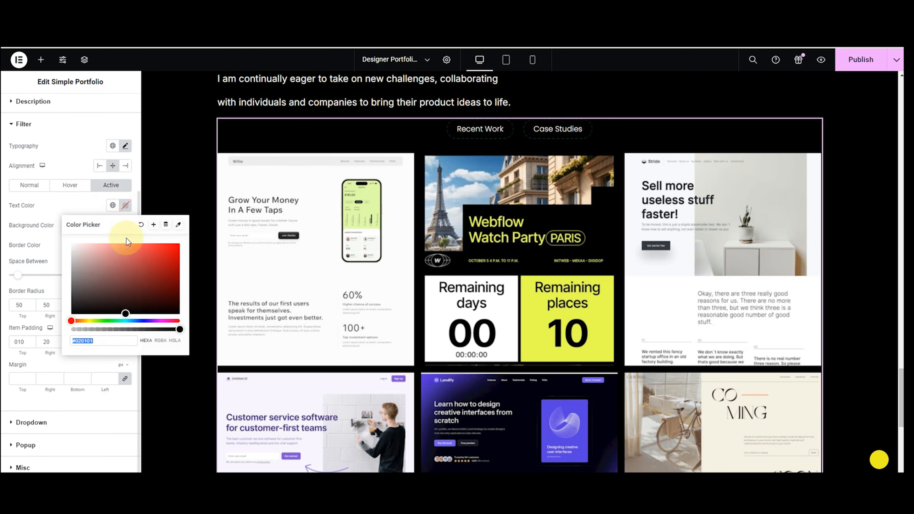
click(127, 312)
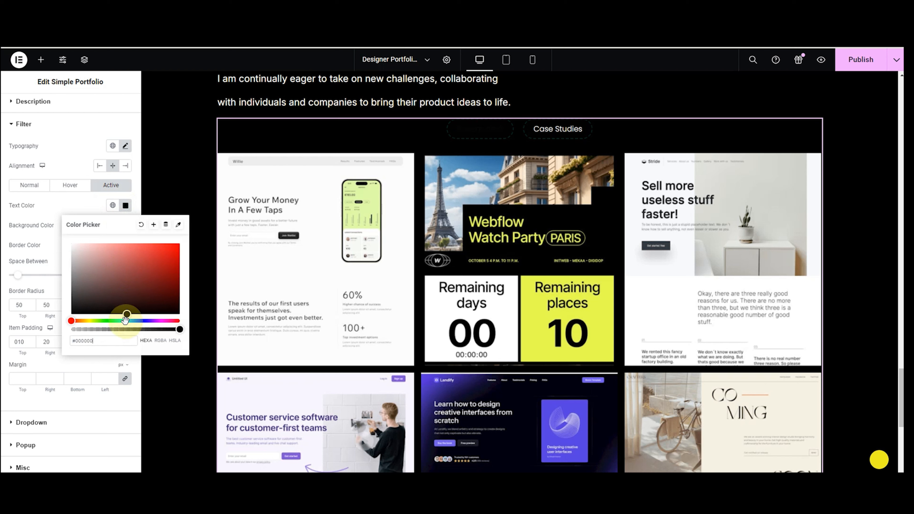
click(41, 225)
click(125, 226)
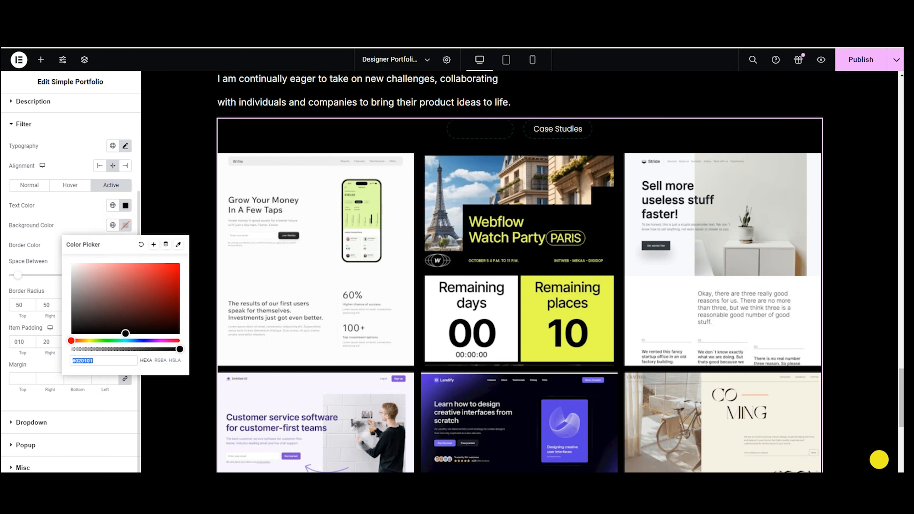
text(#00DCCE)
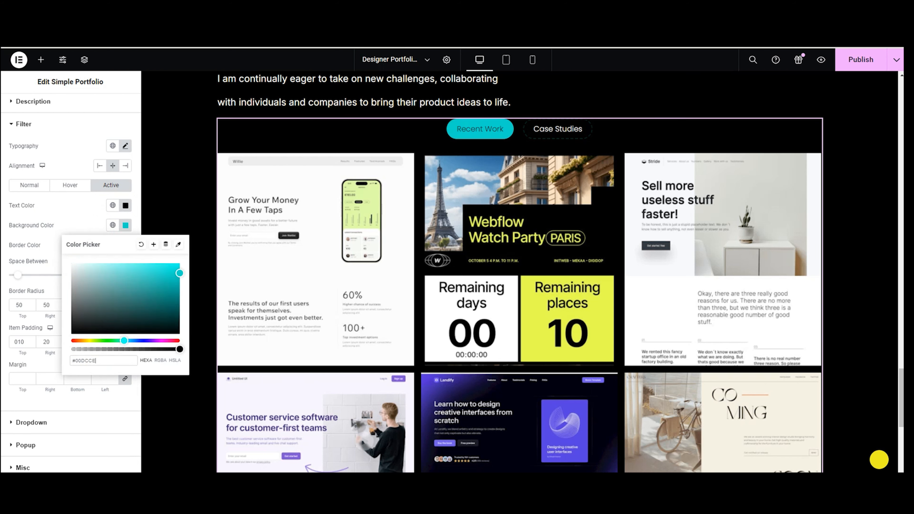
click(70, 222)
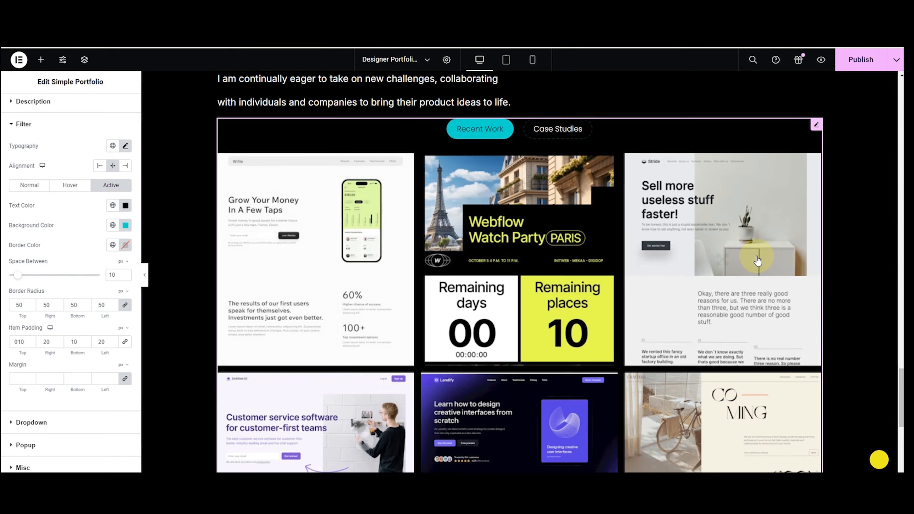
scroll(579, 281, down, 5)
Test the Case Studies and Recent Work filters in the portfolio preview.
scroll(578, 280, up, 4)
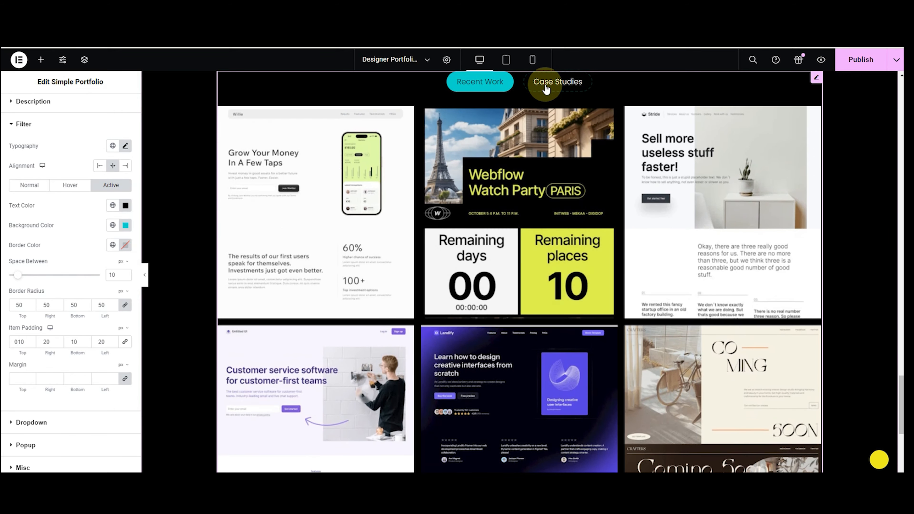
click(549, 83)
click(492, 88)
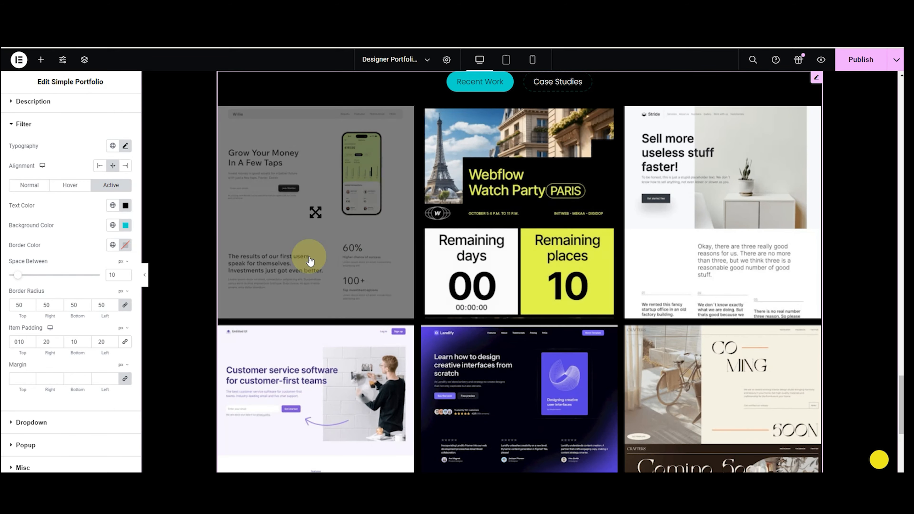
scroll(306, 257, down, 6)
Add a single-column Flexbox container below the portfolio with a 100 px top margin.
click(486, 417)
click(489, 437)
click(396, 435)
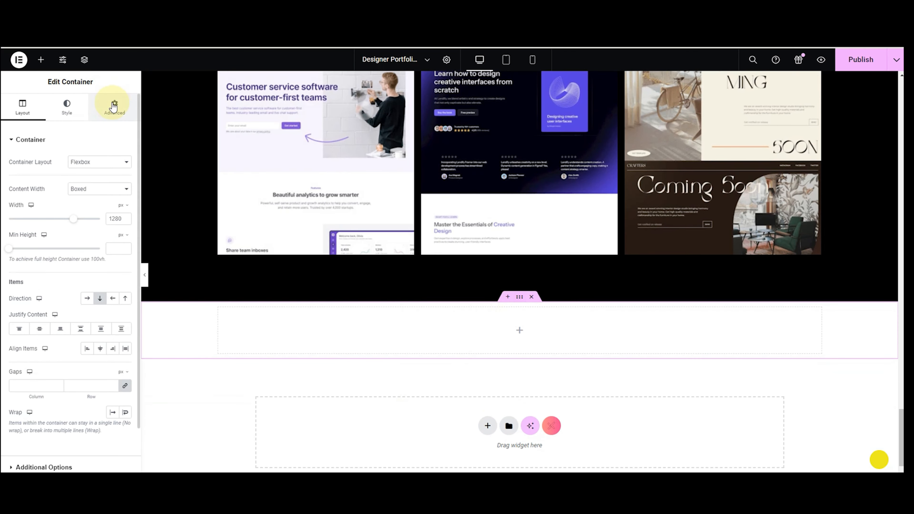
click(115, 106)
click(15, 173)
text(1)
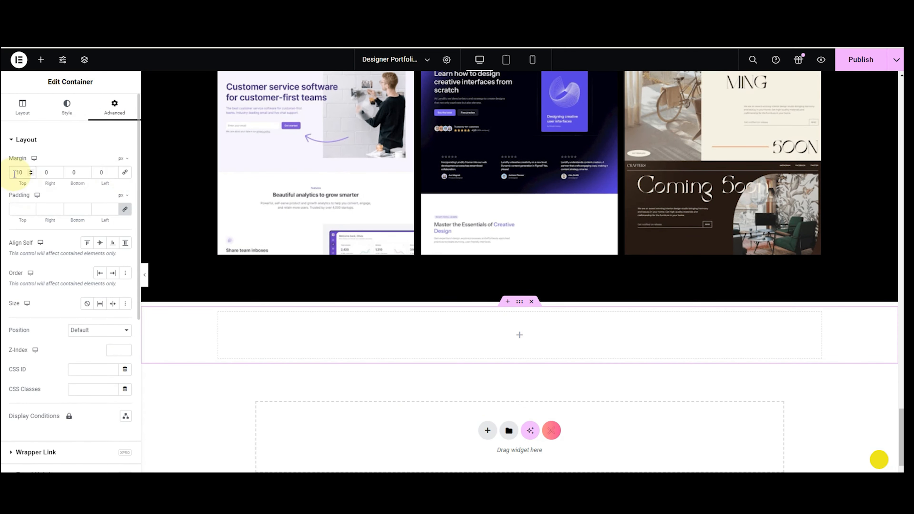
text(0)
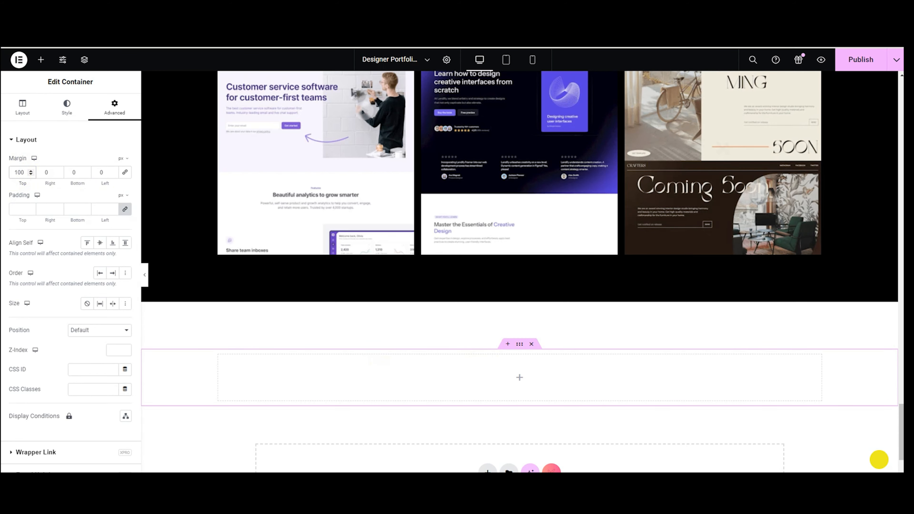
click(41, 59)
click(45, 123)
Drop a Heading widget into the section, change its text to 'Testimonials' and left-align it.
text(heading)
drag(102, 249, 332, 374)
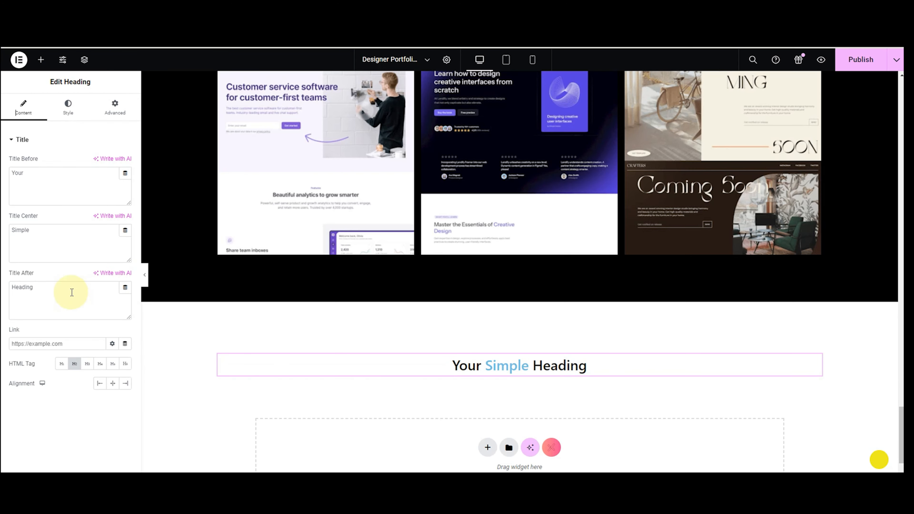
drag(33, 288, 12, 289)
key(BackSpace)
drag(31, 230, 10, 231)
key(BackSpace)
key(BackSpace)
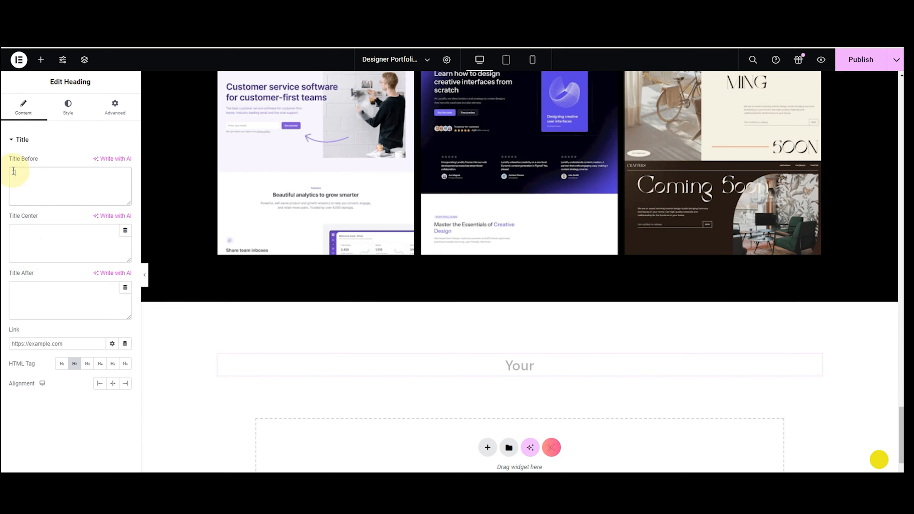
click(19, 395)
click(100, 388)
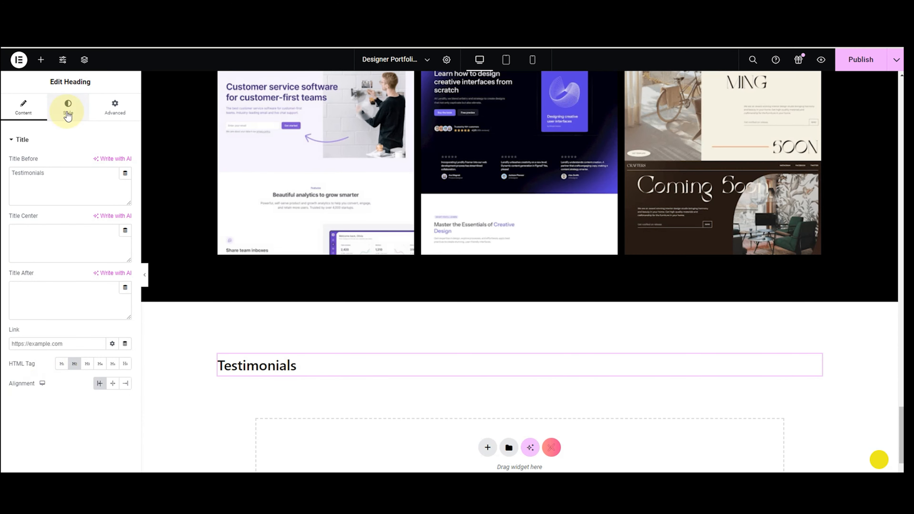
Style the heading in Roboto at size 80, Semi Bold 600, coloured dark grey #2C2929.
click(68, 107)
click(125, 162)
click(109, 205)
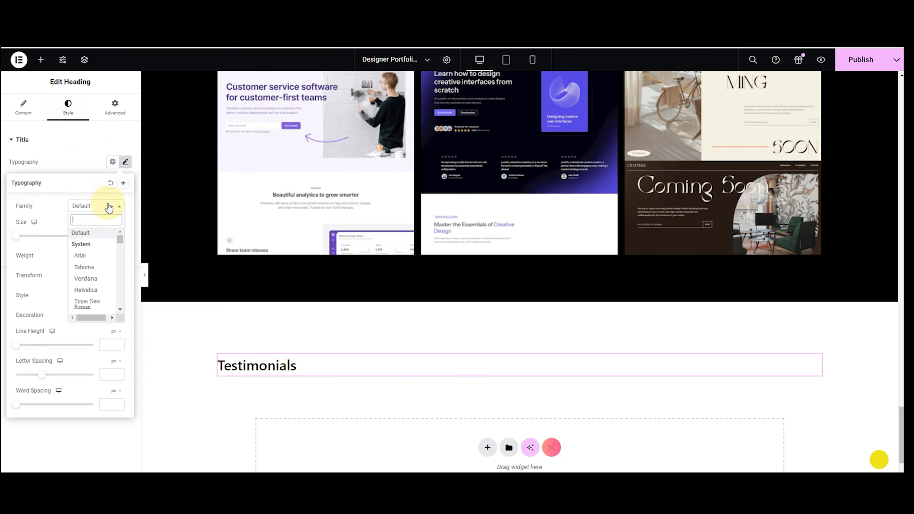
text(robo)
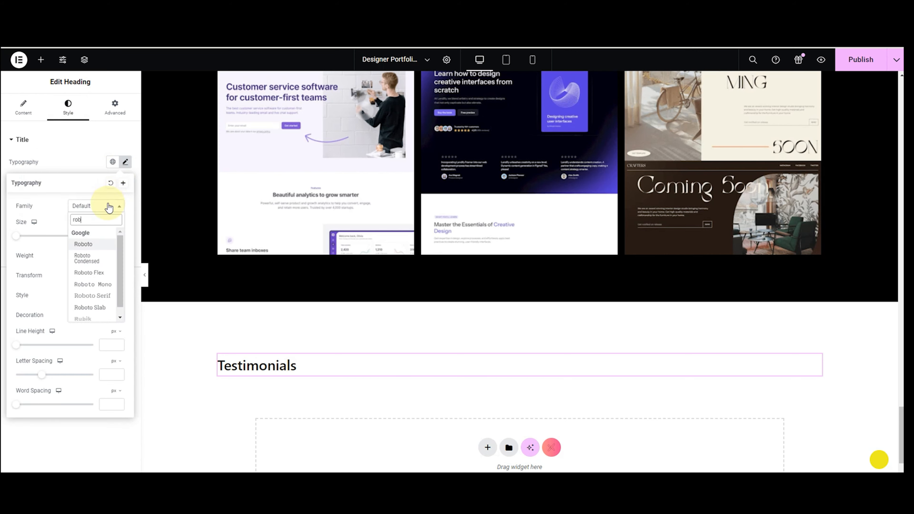
click(86, 245)
click(100, 235)
text(100)
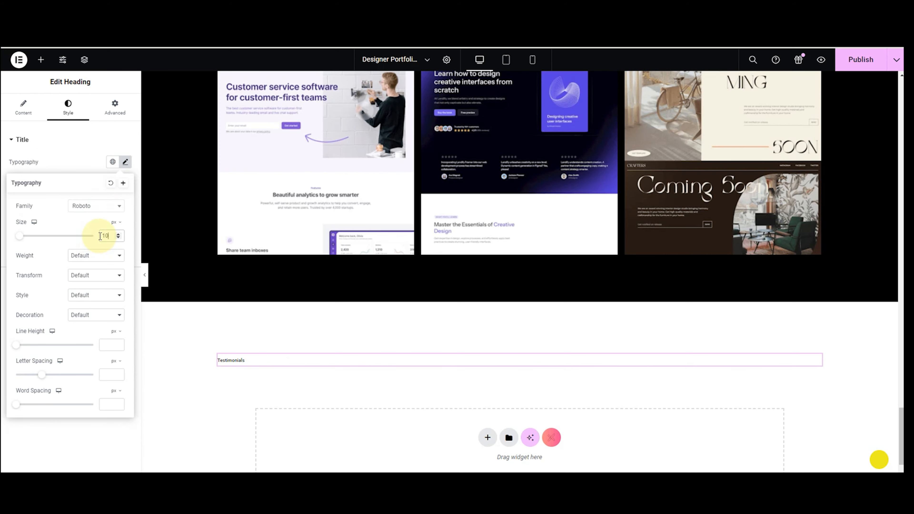
key(BackSpace)
key(BackSpace)
key(BackSpace)
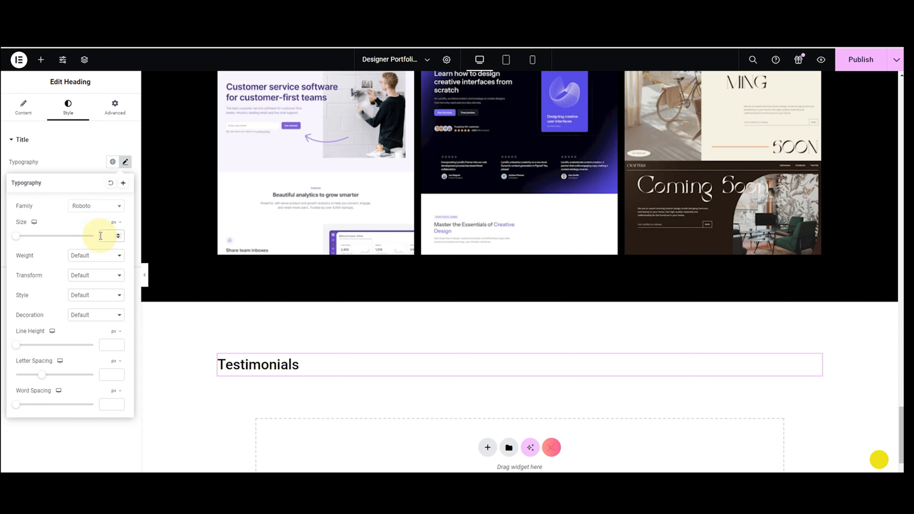
text(80)
click(96, 255)
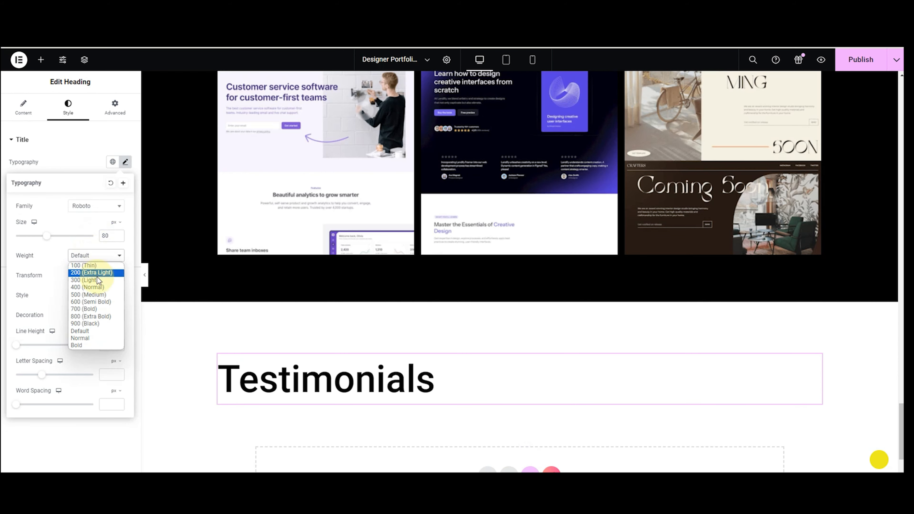
click(92, 307)
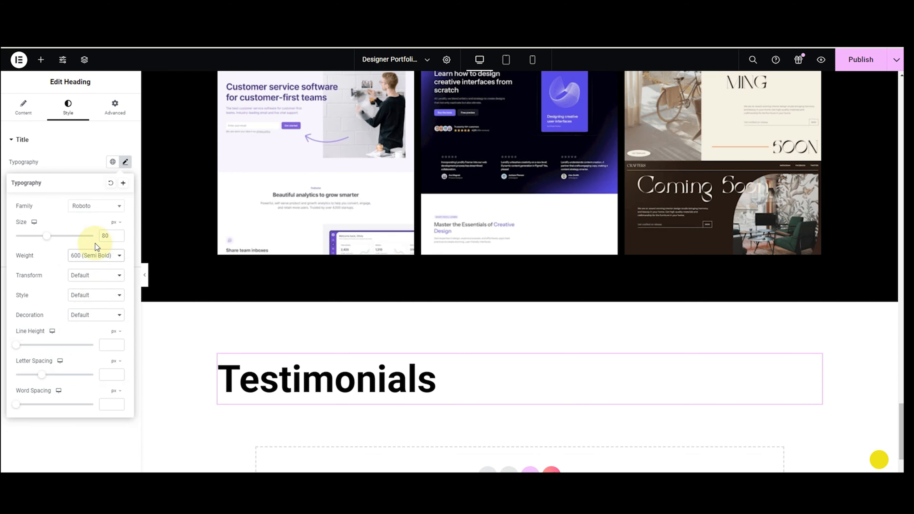
click(74, 169)
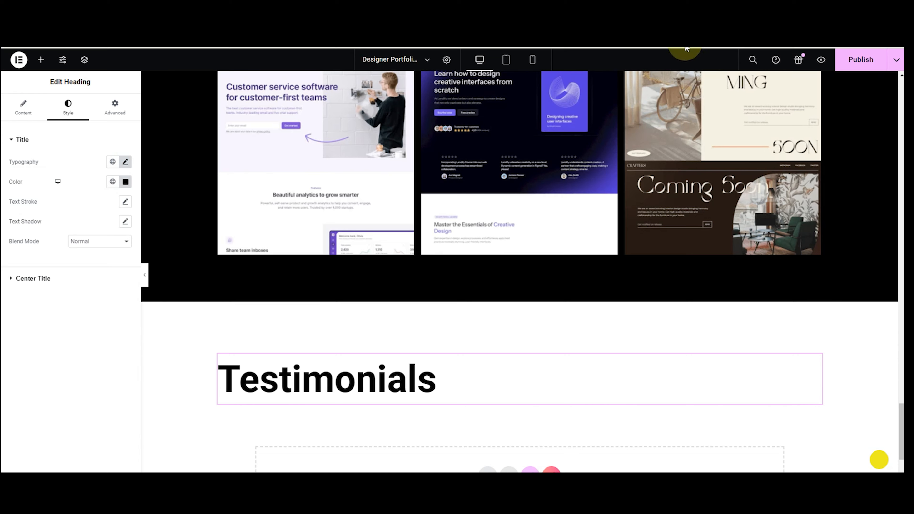
click(125, 182)
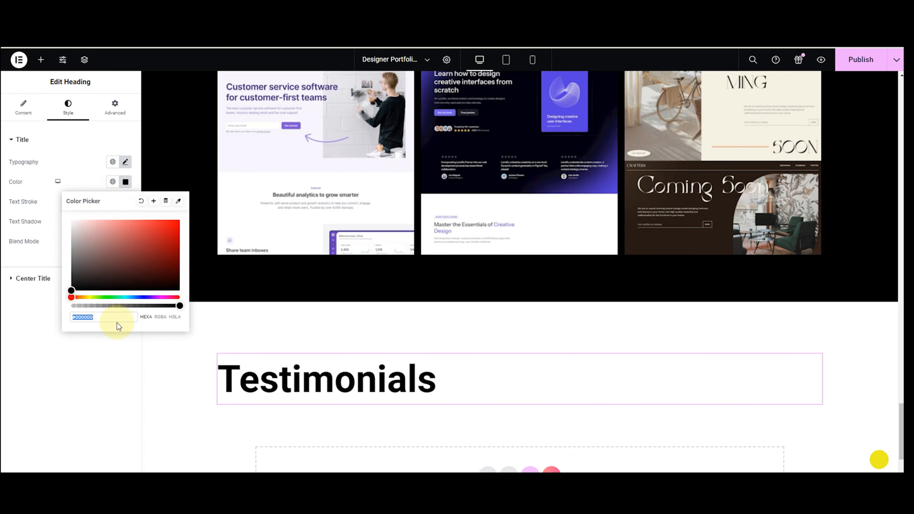
drag(71, 291, 78, 278)
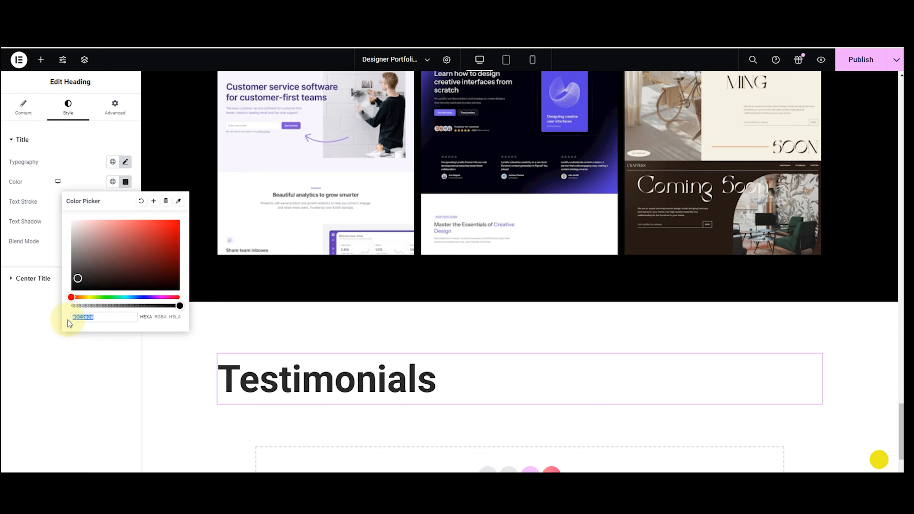
click(40, 59)
Add a Text Editor paragraph below the Testimonials heading and paste in the introduction text.
text(t)
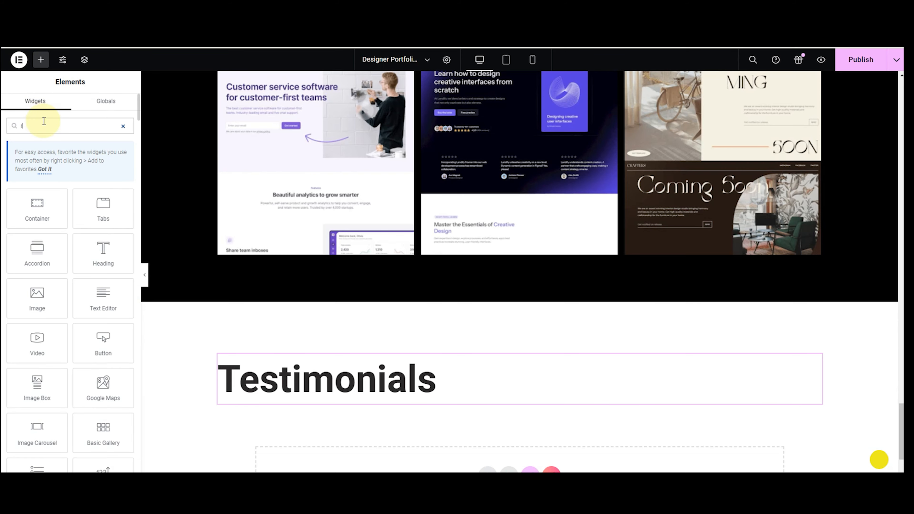
text(ext)
drag(98, 211, 306, 384)
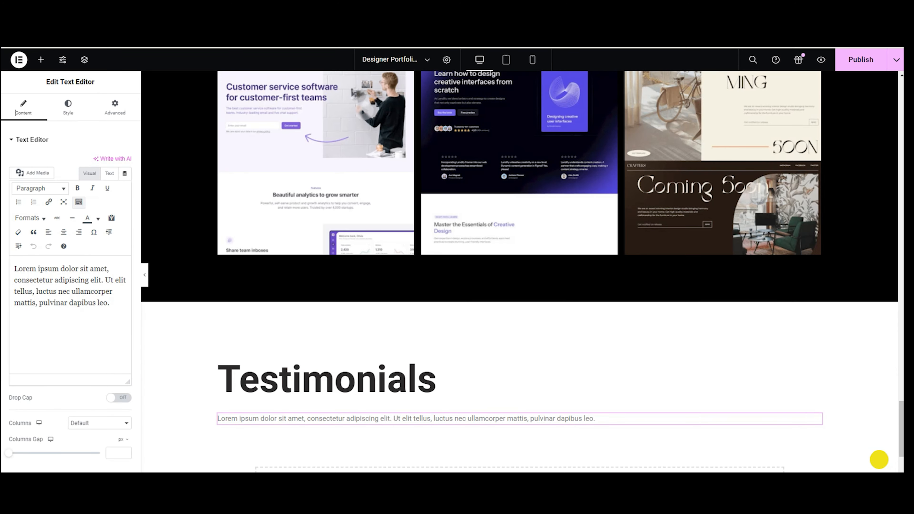
click(93, 287)
key(ctrl+a)
text(At the core of my professional ethos is a deep-seated commitment to not only meet but also exceed my clients' expectations. I hold the conviction that the most authentic testament to my skills and dedication is mirrored in the testimonials of those I have collaborated with. In this section, it is my privilege to present the experiences and feedback from my esteemed clients.)
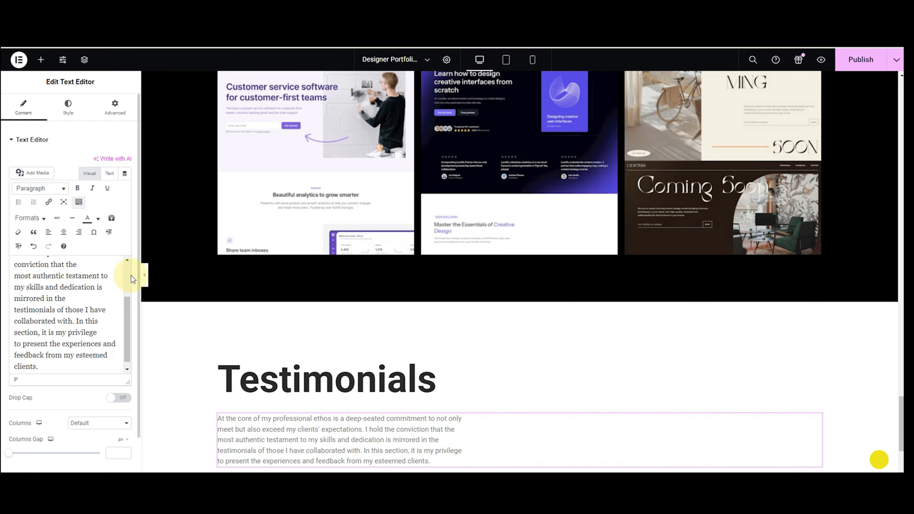
Set the paragraph colour to #56657F and its typography to Inter, size 26.
scroll(249, 300, down, 1)
click(68, 106)
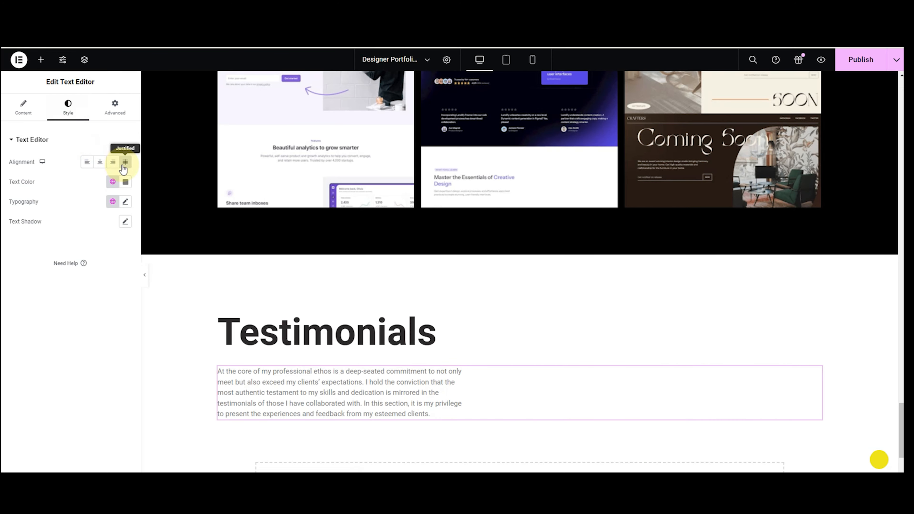
click(126, 181)
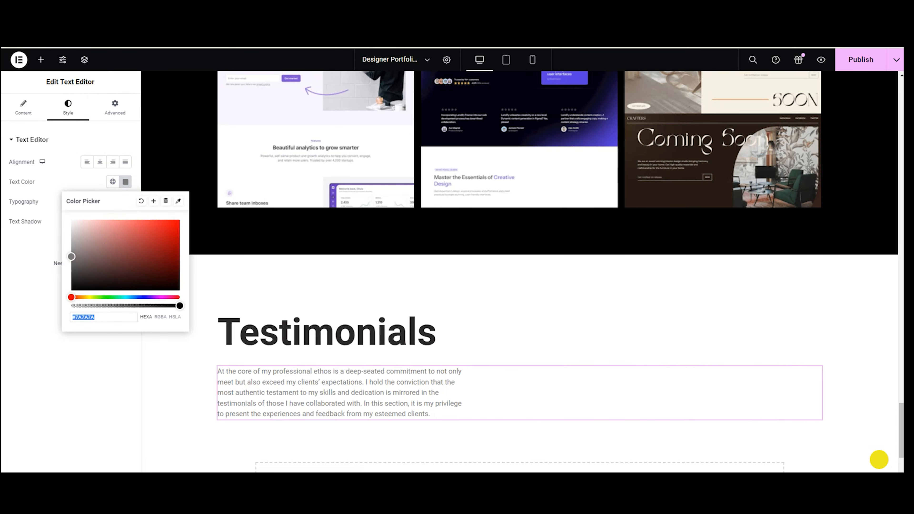
click(99, 241)
drag(118, 320, 66, 324)
text(#56657F)
click(110, 217)
click(124, 202)
click(112, 245)
text(inte)
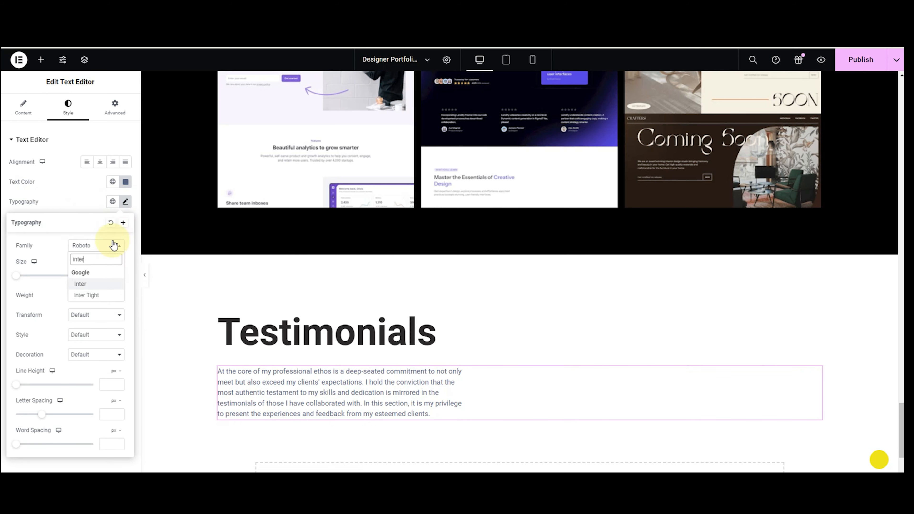
click(88, 285)
click(107, 276)
text(24)
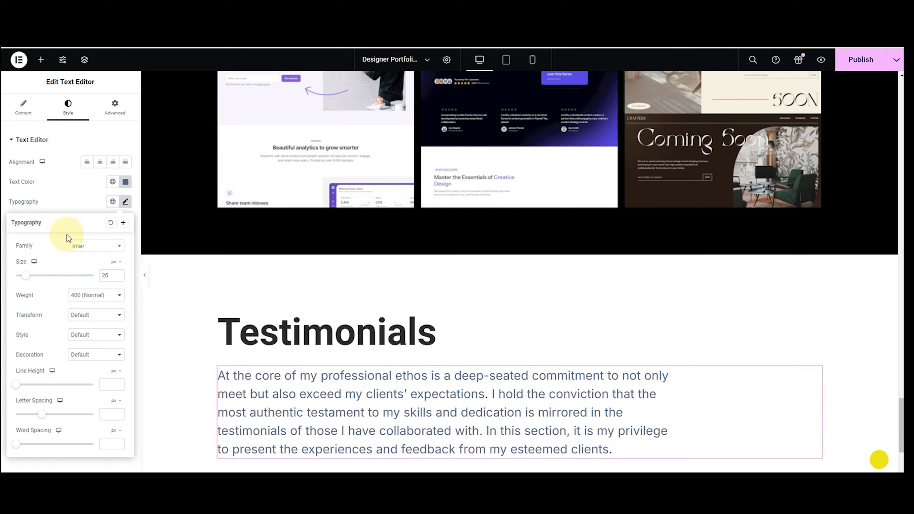
scroll(500, 433, down, 4)
click(488, 399)
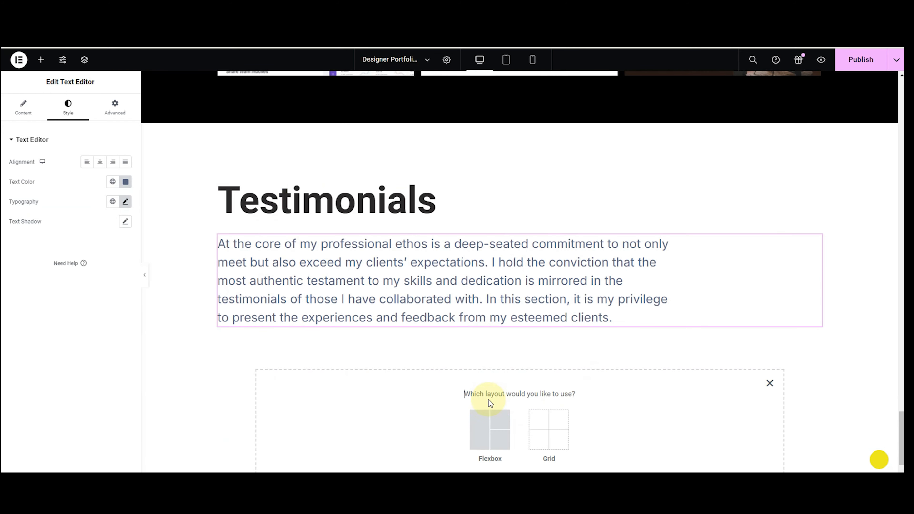
Add a flexbox section below the paragraph and fill it with inner containers.
click(479, 437)
click(389, 422)
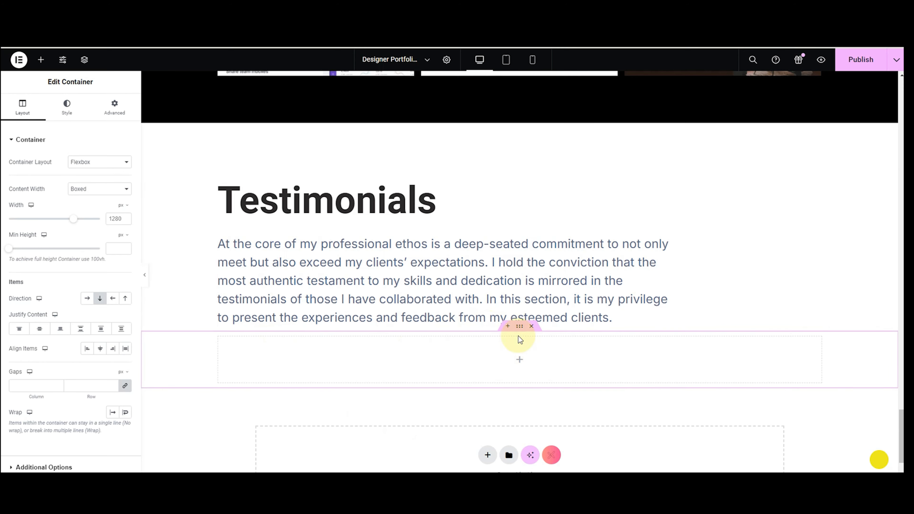
click(520, 362)
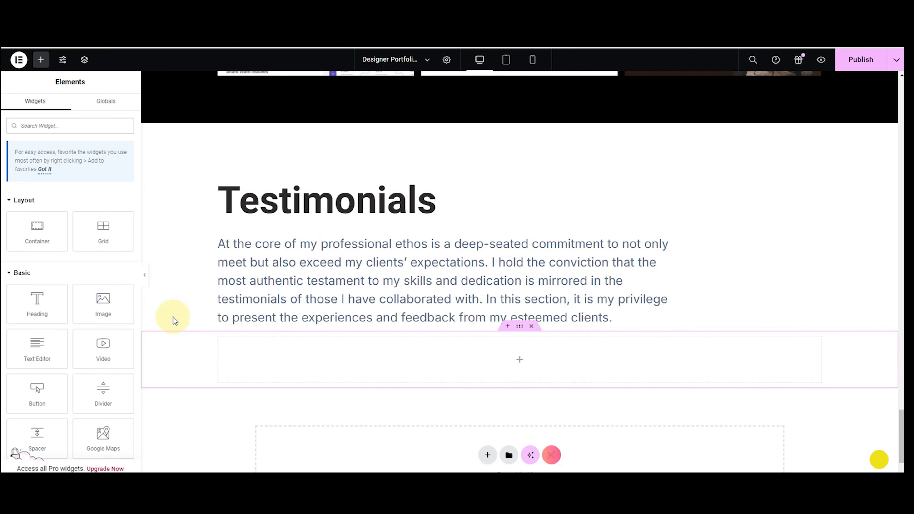
drag(36, 229, 300, 372)
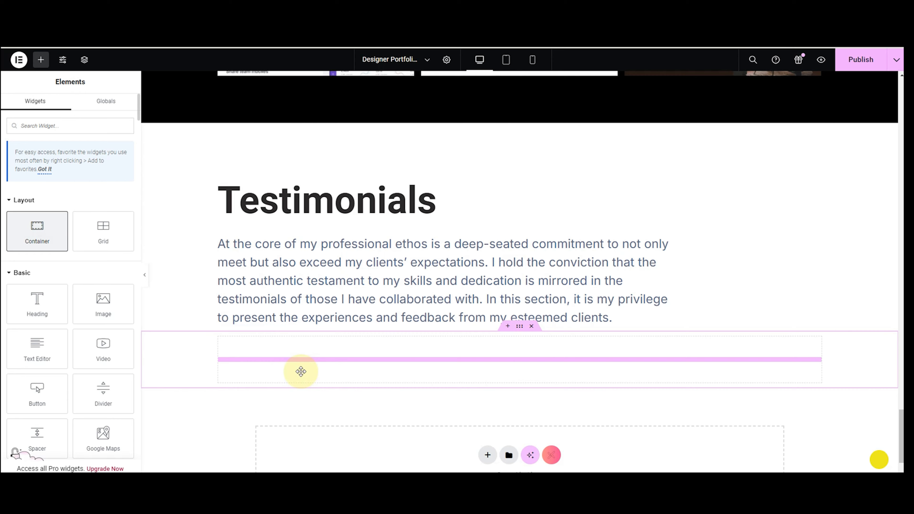
right_click(222, 343)
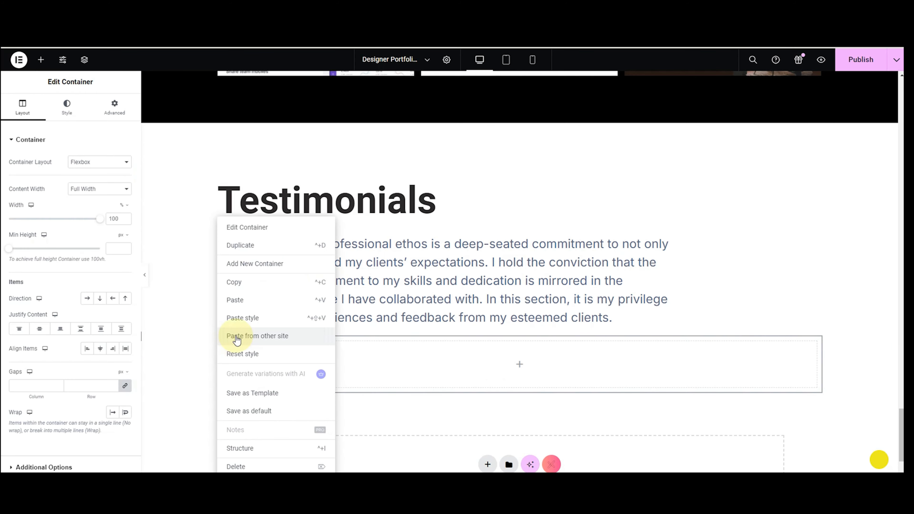
click(243, 265)
Give the outer container a 100 px top margin and lay its boxes out in a row.
click(252, 227)
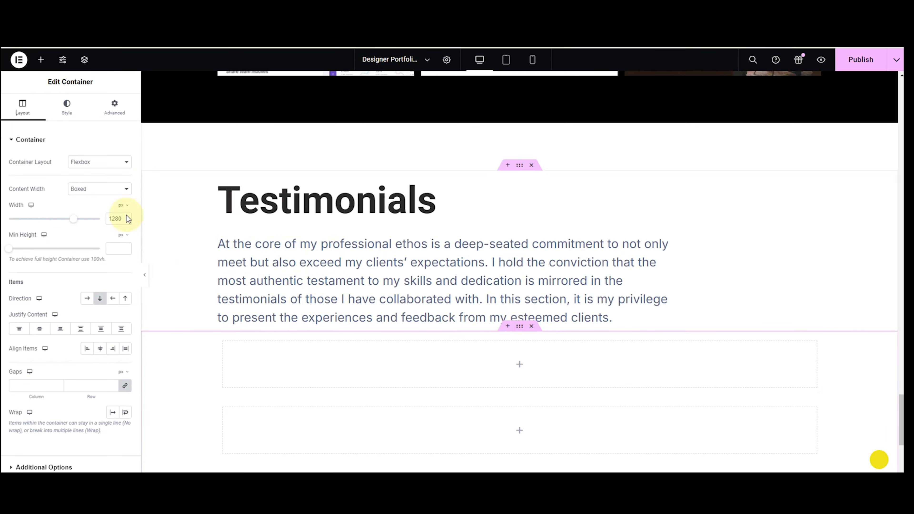
click(114, 106)
click(11, 172)
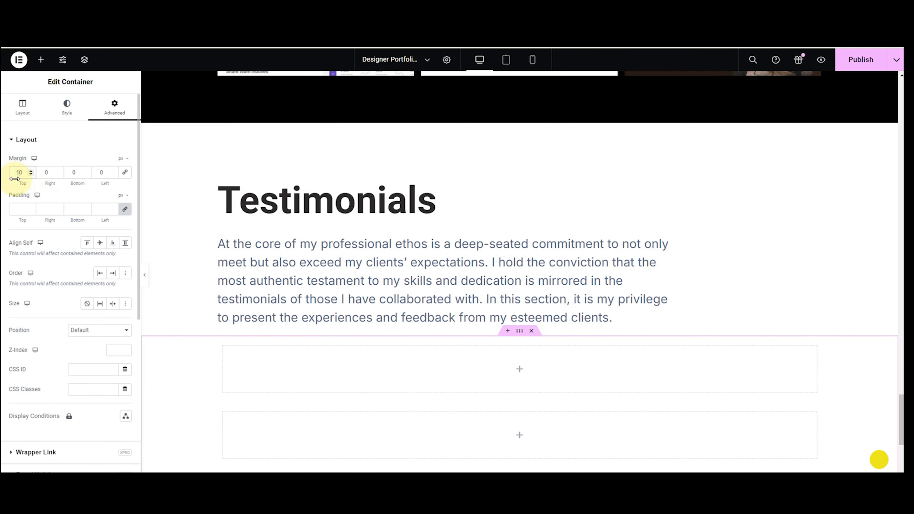
text(10)
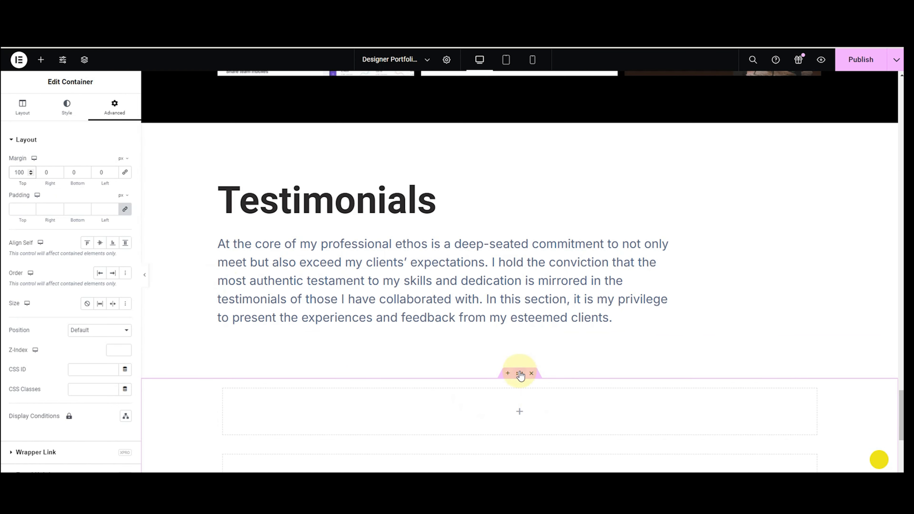
click(22, 106)
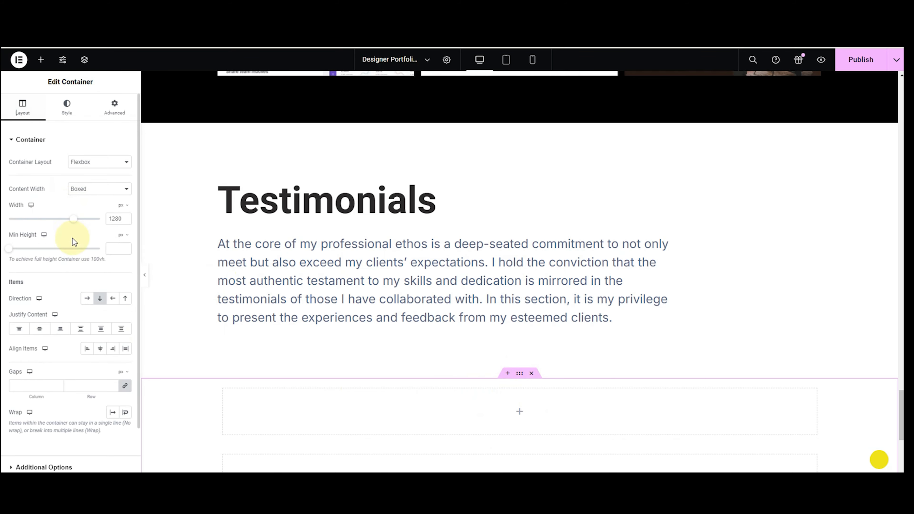
click(86, 298)
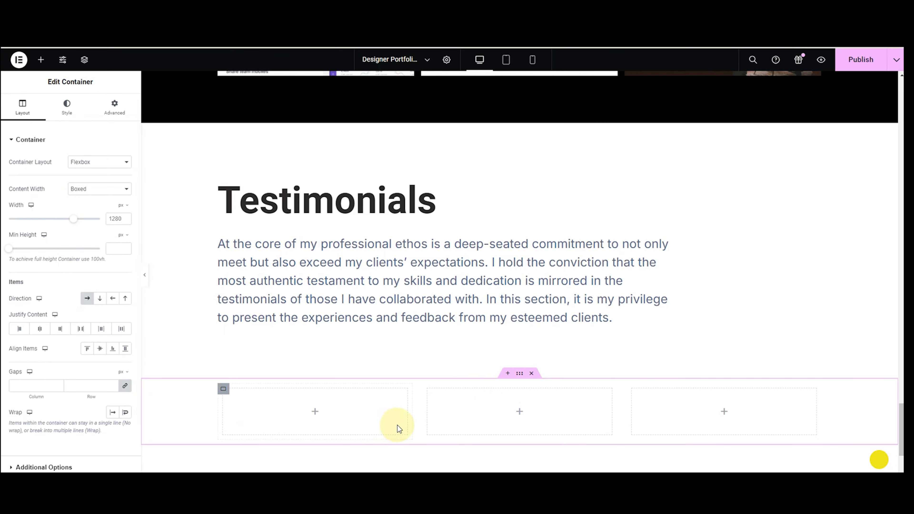
click(40, 60)
Place a Testimonial widget in the first column and set its layout to Style 6.
click(75, 126)
text(t)
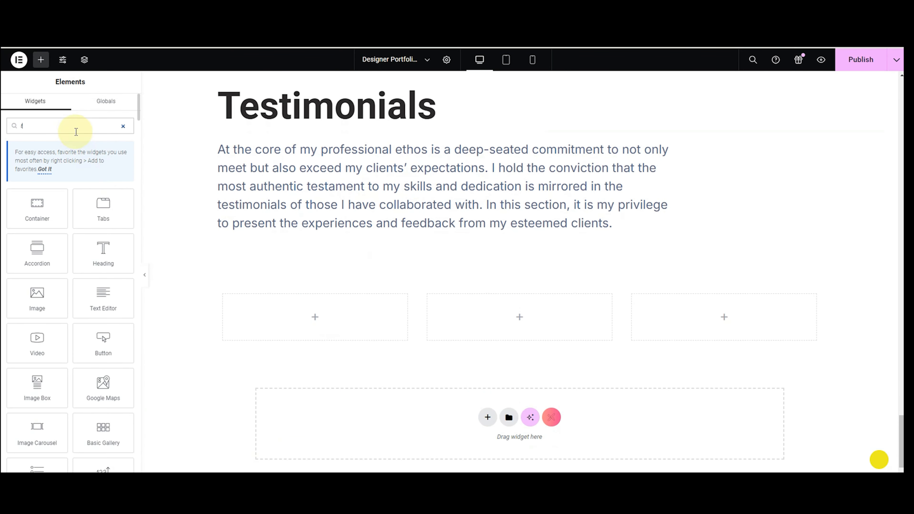
text(est)
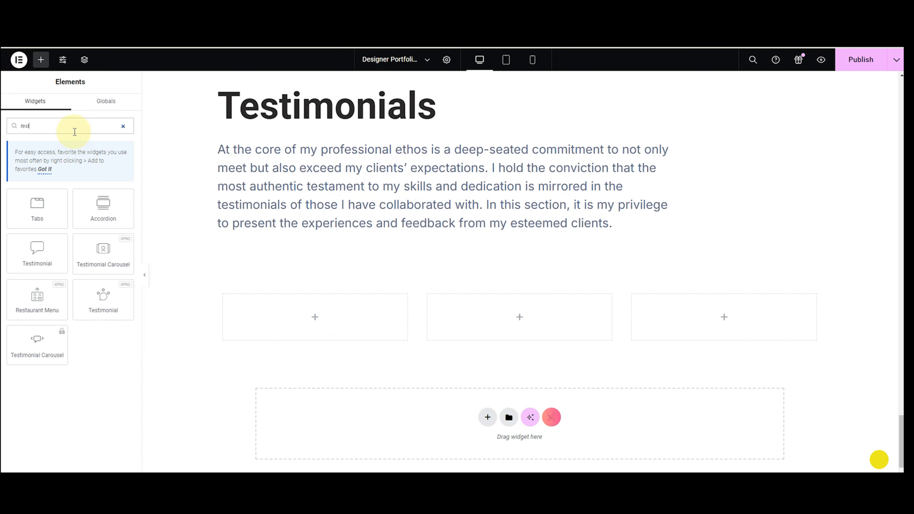
drag(122, 296, 325, 323)
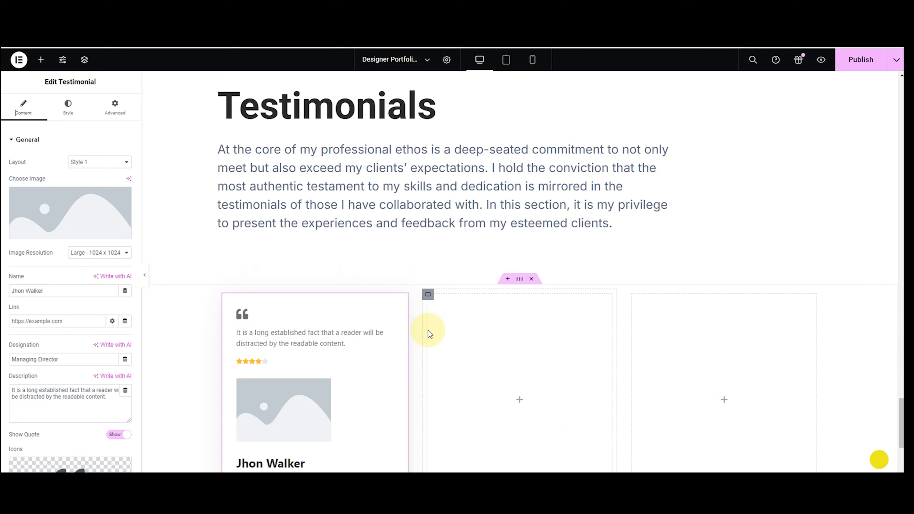
scroll(428, 330, down, 3)
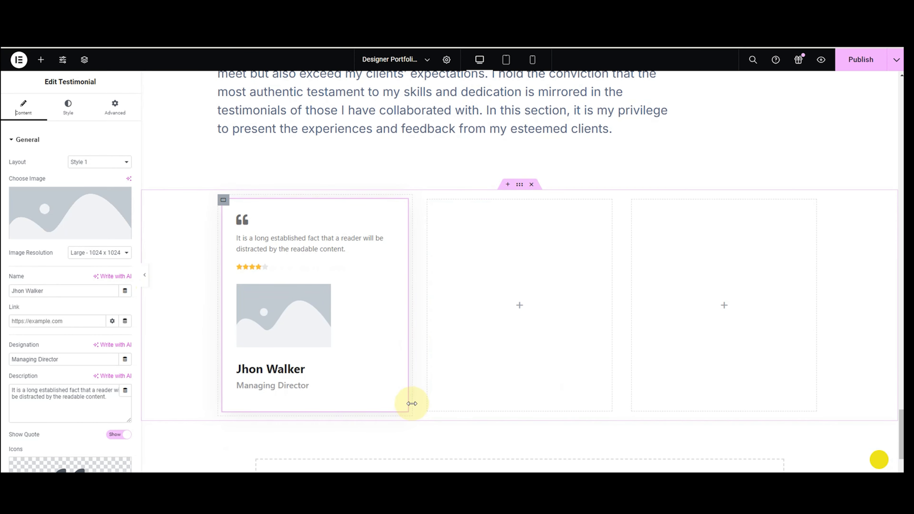
click(87, 165)
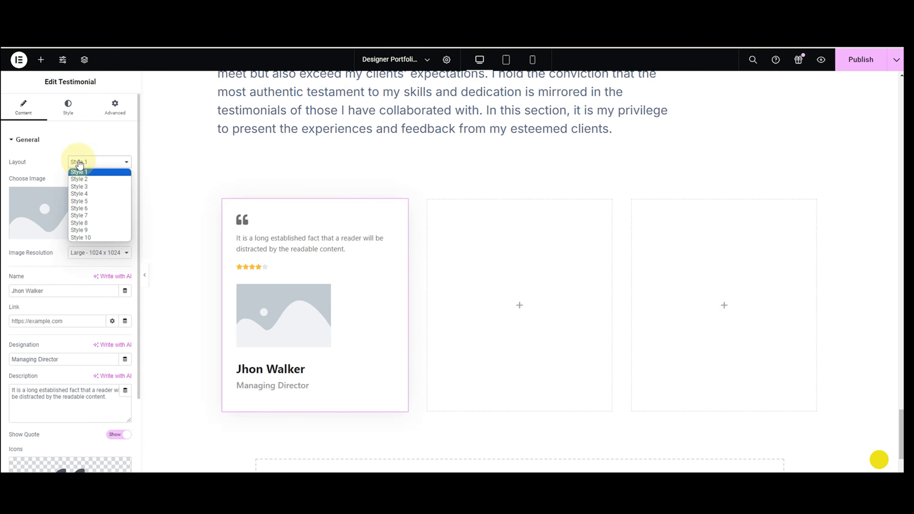
click(81, 223)
click(88, 164)
click(83, 230)
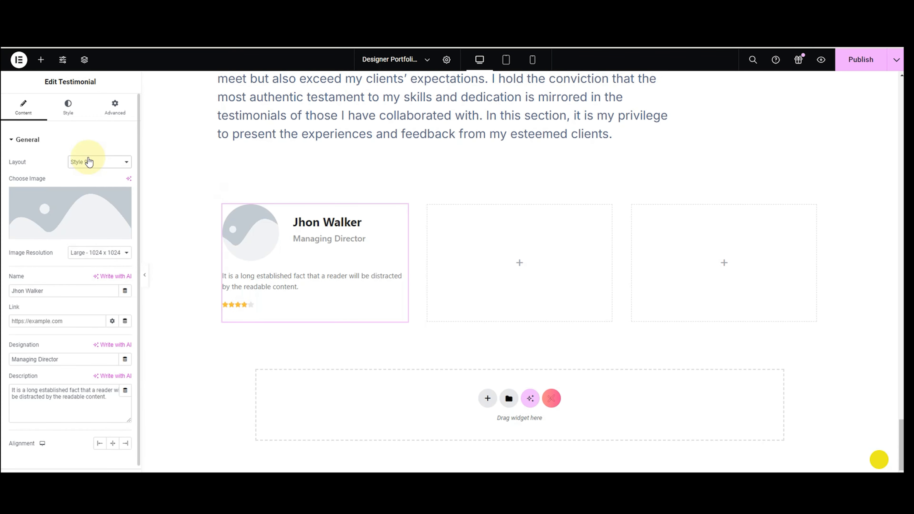
click(89, 162)
click(93, 171)
click(95, 164)
Use the man's portrait as the card image at Full resolution.
click(91, 209)
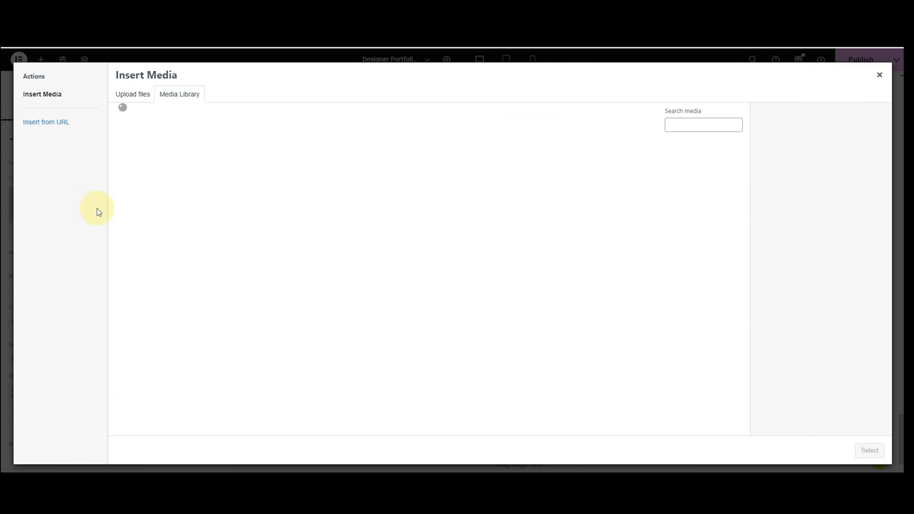
click(377, 322)
click(873, 452)
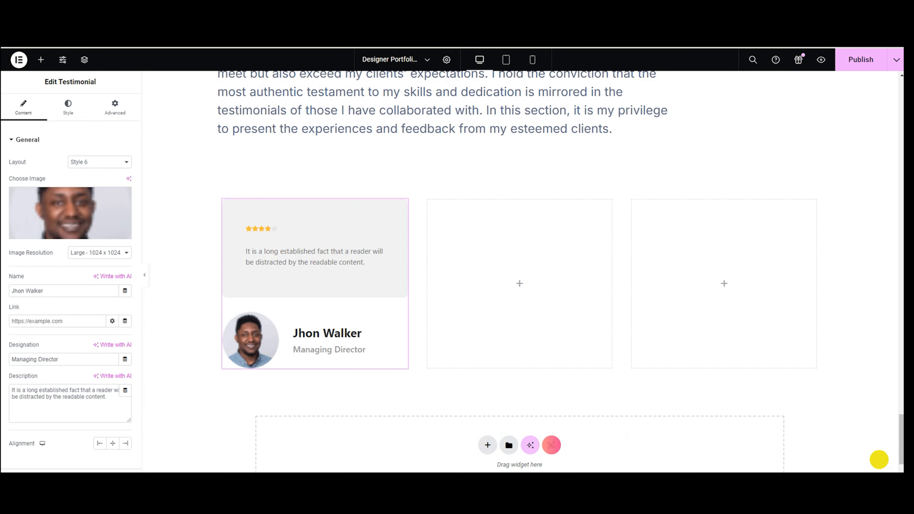
click(88, 252)
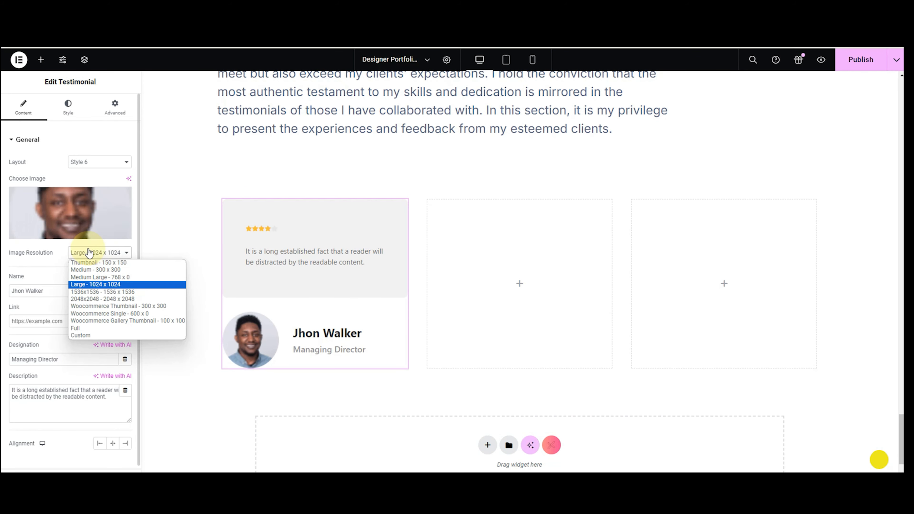
click(88, 328)
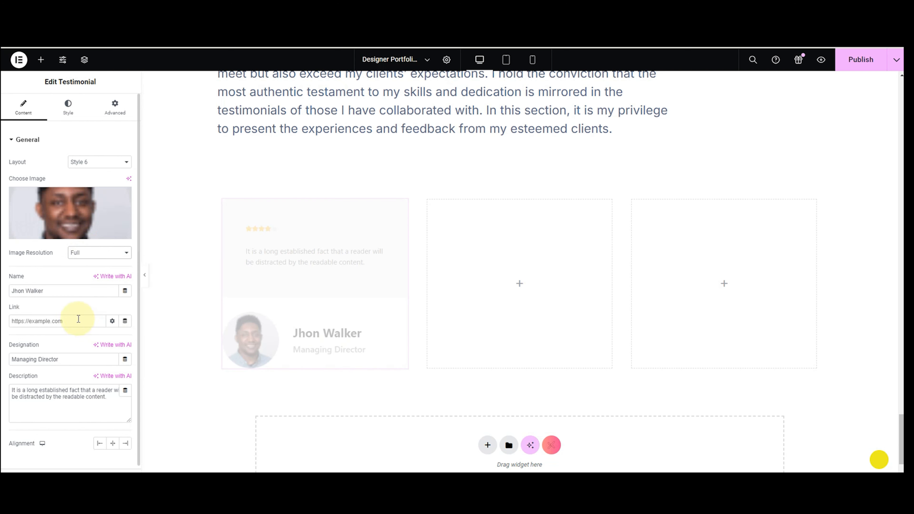
Enter the client's name, the new quote and the Founder & CEO designation.
drag(68, 290, 3, 286)
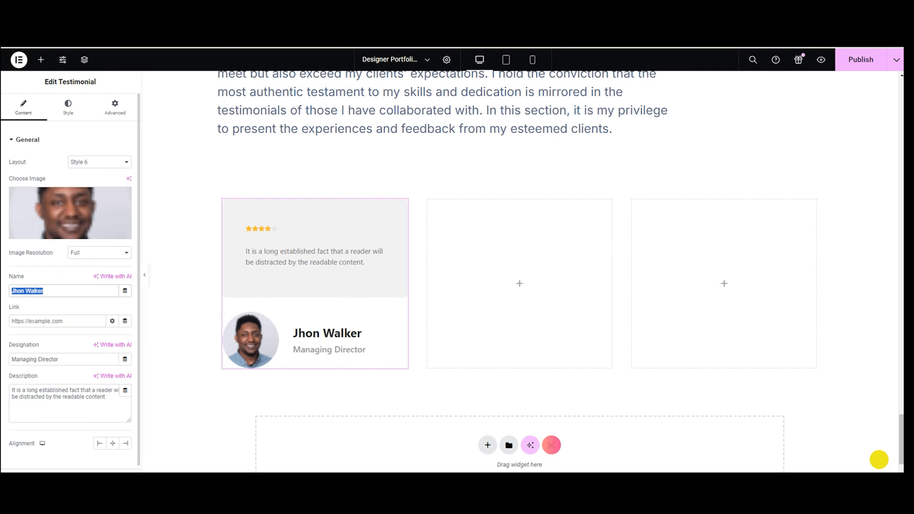
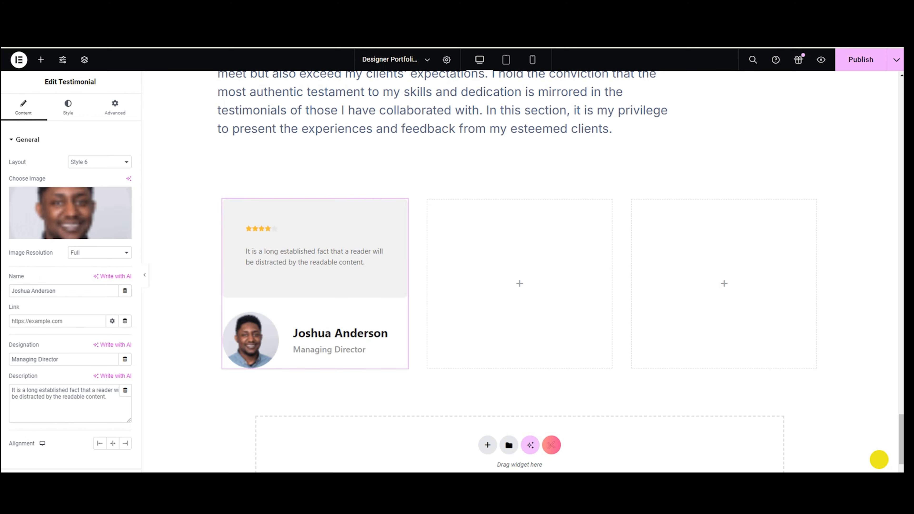
drag(110, 400, 14, 388)
text(Product sense and design implementation are very high level. From the beginning our collaboration has been seamless. He would take my feedback, notes etc and we were able to work asynchronously, iterating until the designs he produced met my needs)
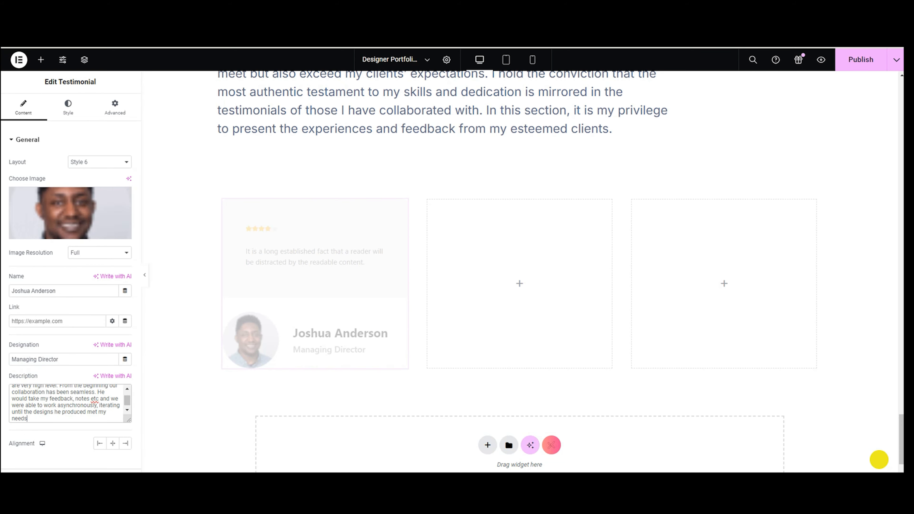
drag(76, 359, 12, 359)
text(Founder & CEO | UserNurture)
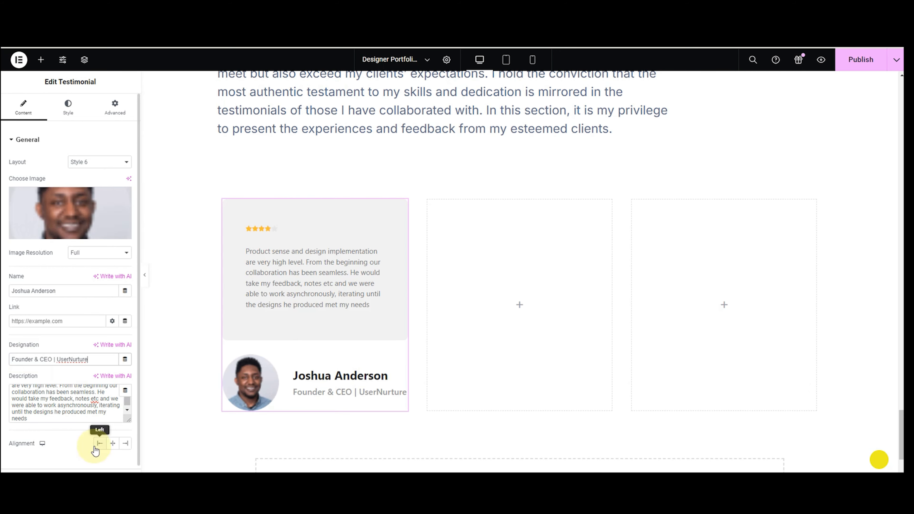
Set the rating type to None so the card shows no stars.
scroll(80, 443, down, 1)
click(54, 464)
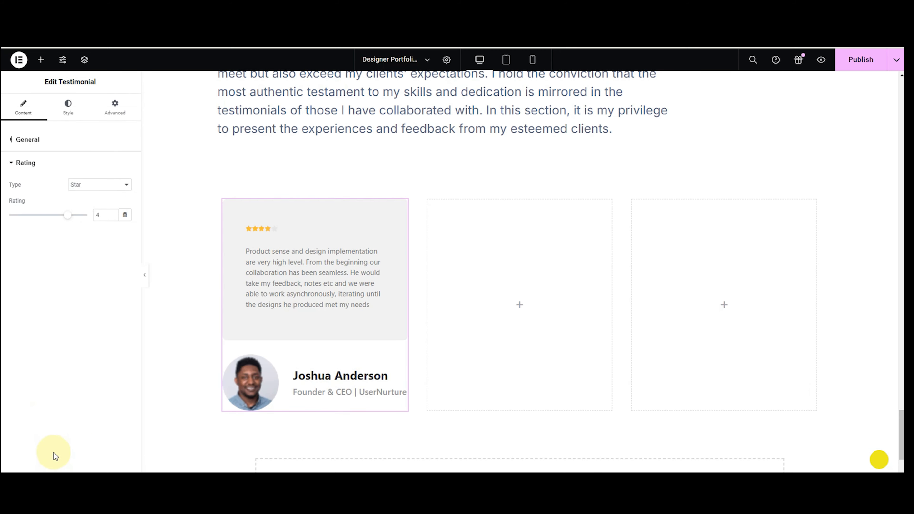
click(92, 188)
click(94, 195)
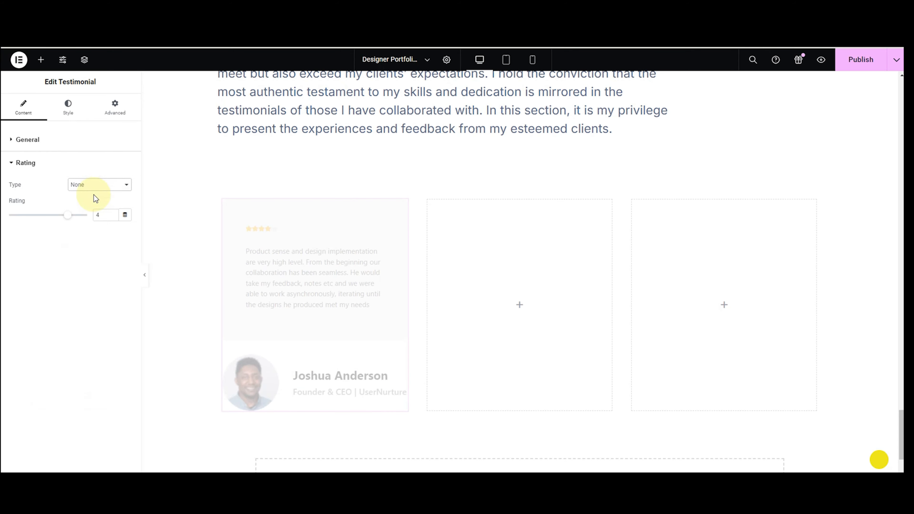
click(35, 163)
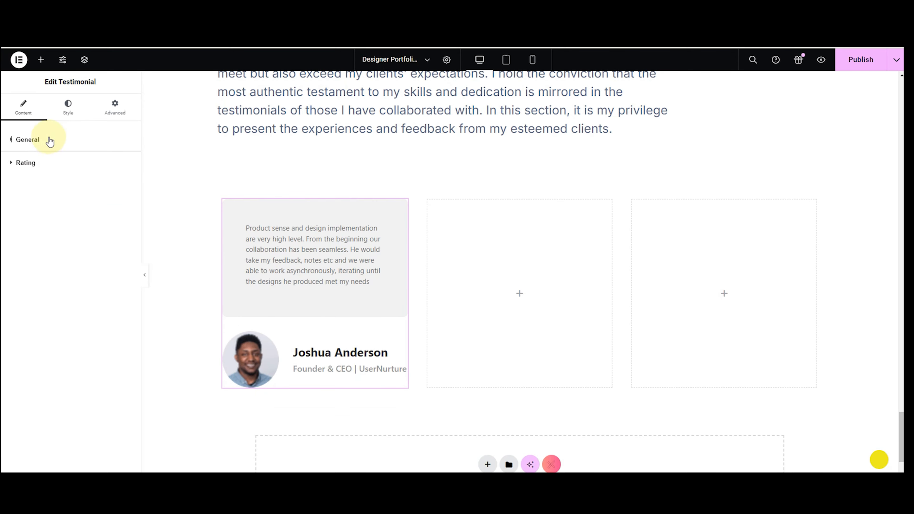
click(58, 119)
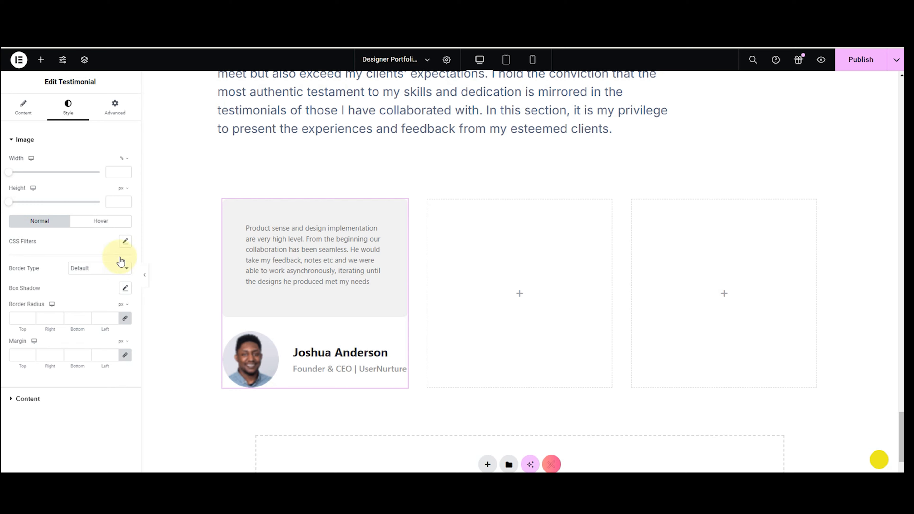
Make the testimonial card's background colour fully transparent.
click(249, 395)
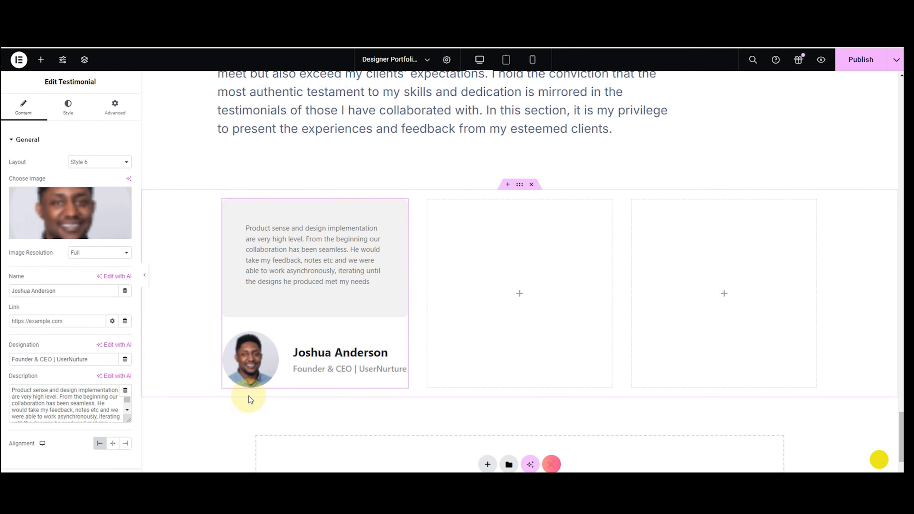
click(69, 109)
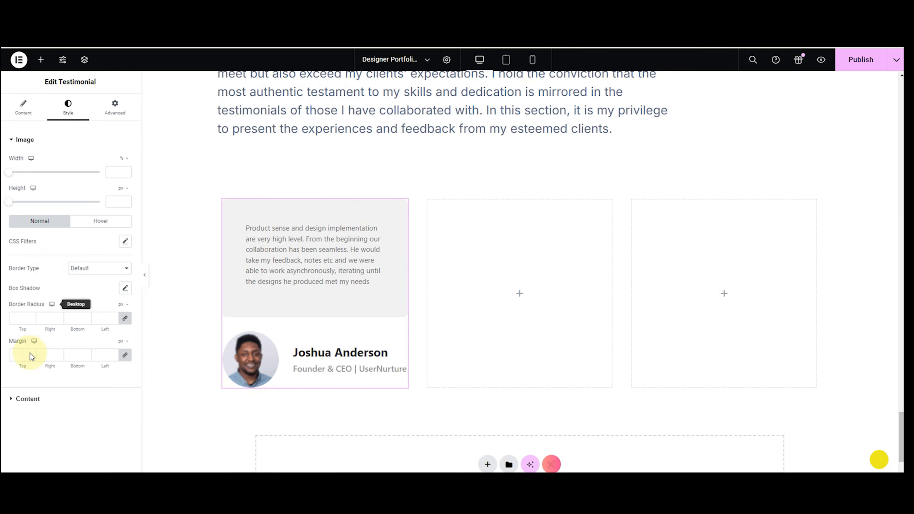
click(28, 400)
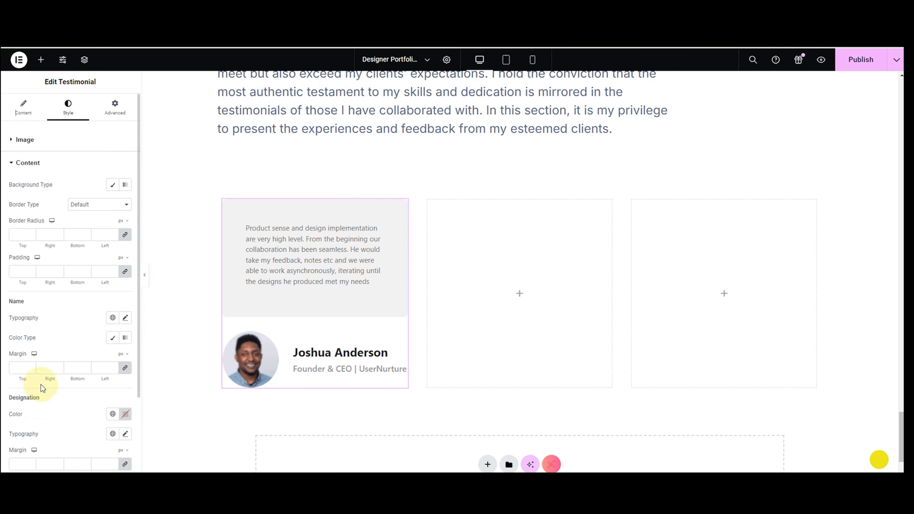
click(112, 185)
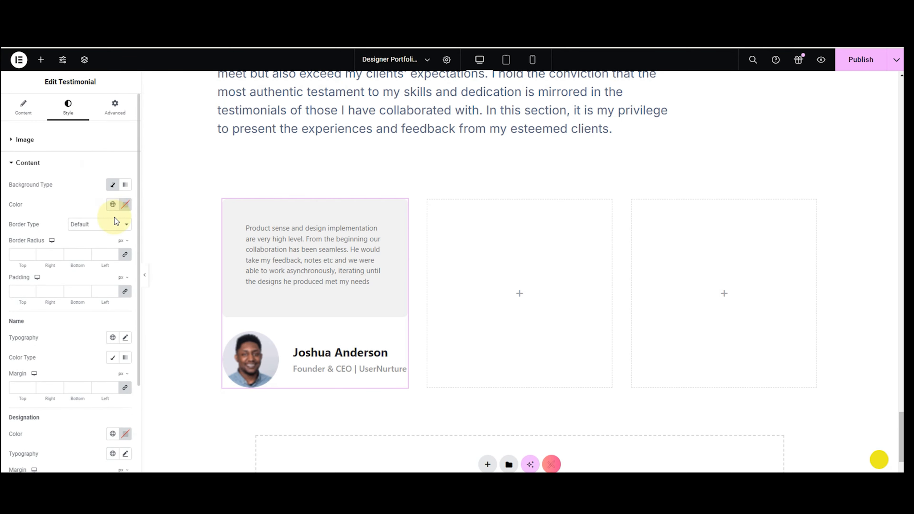
click(125, 204)
drag(178, 327, 36, 343)
click(28, 207)
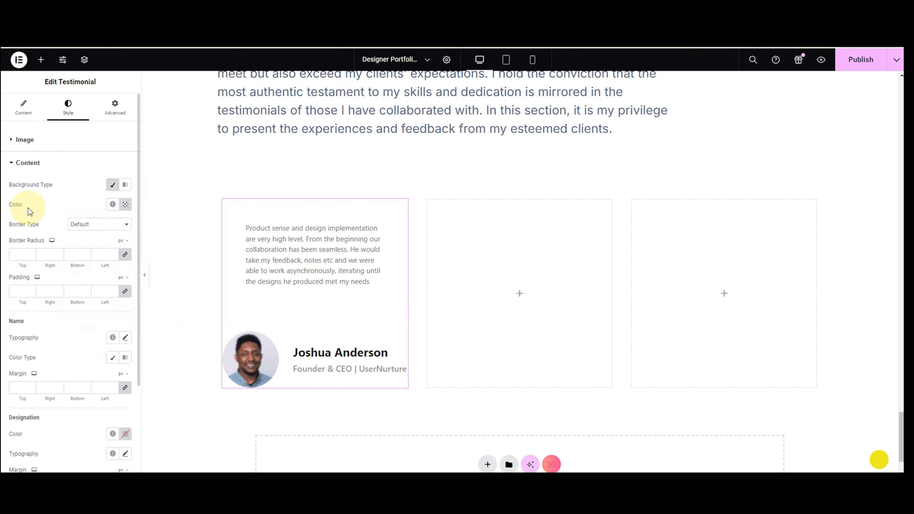
Set the name typography to Inter, size 16, weight 500.
scroll(21, 269, down, 2)
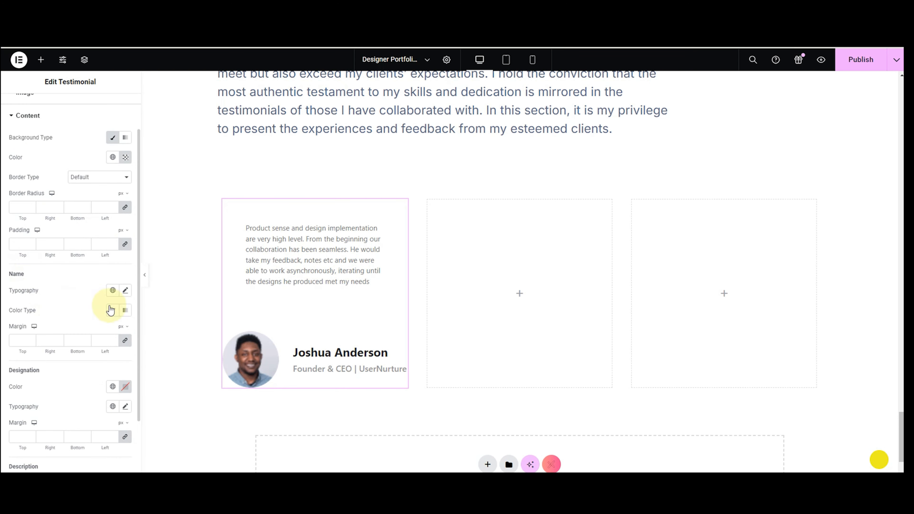
click(126, 294)
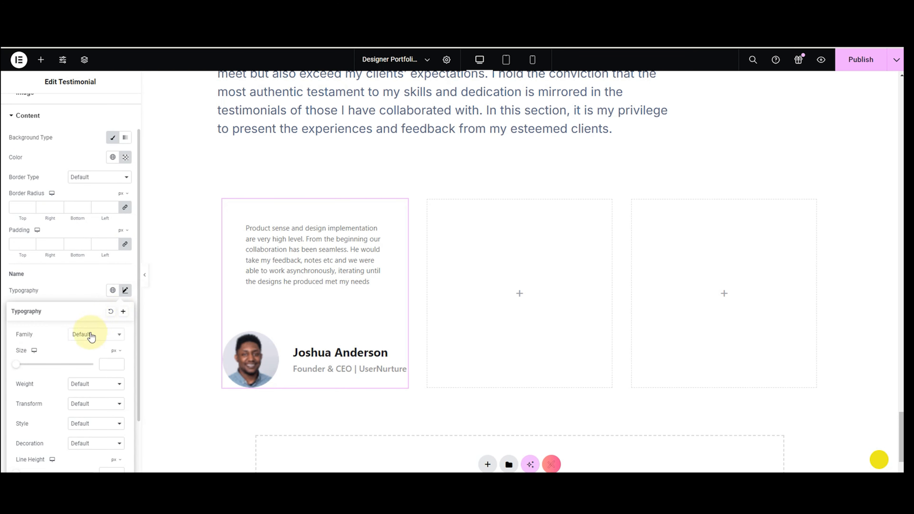
click(86, 336)
text(int)
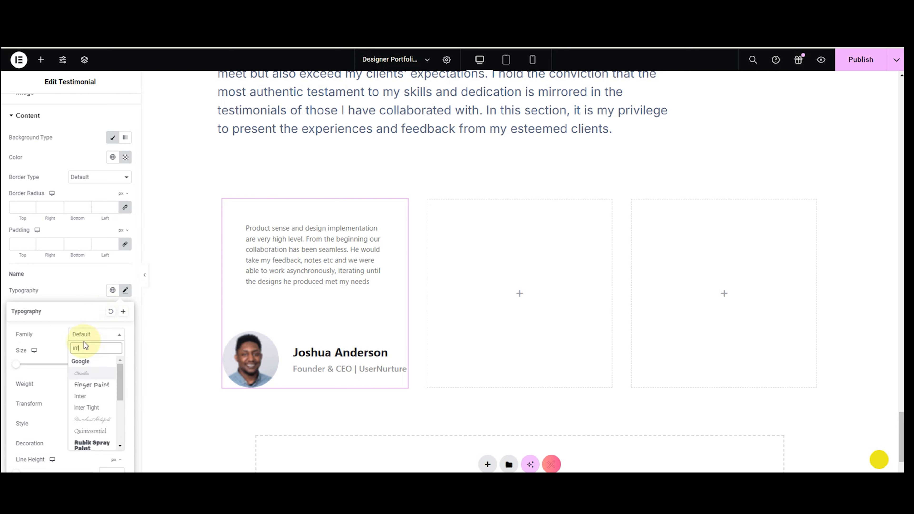
text(er)
click(85, 372)
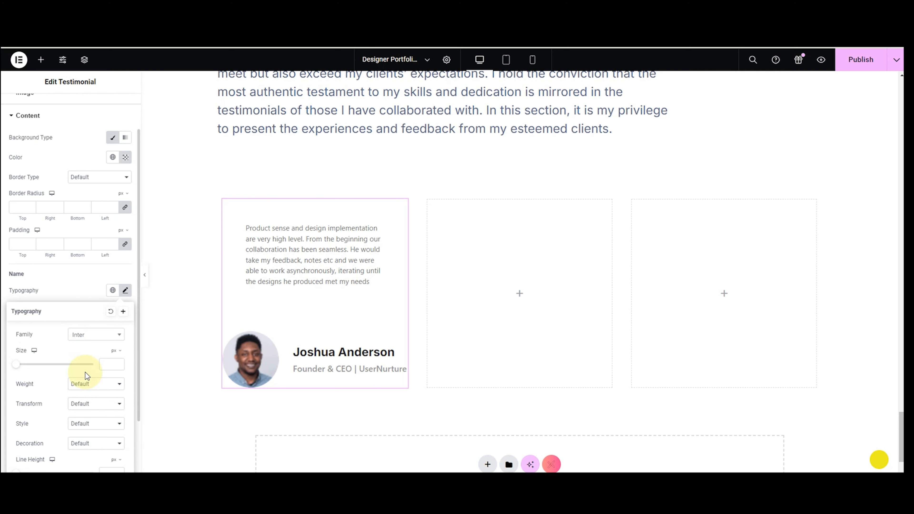
click(115, 364)
text(18)
key(BackSpace)
text(6)
click(109, 388)
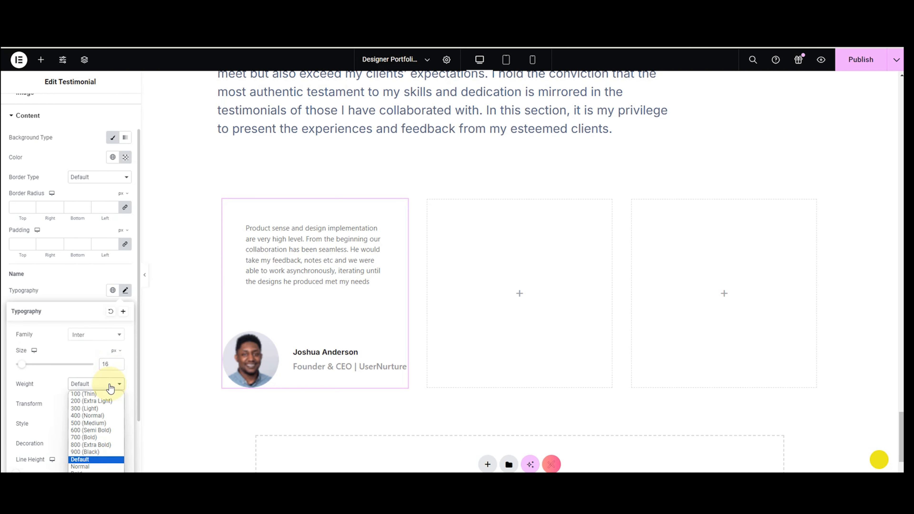
click(97, 423)
click(79, 300)
Colour the name black and give it a 50 px top margin.
scroll(79, 299, down, 2)
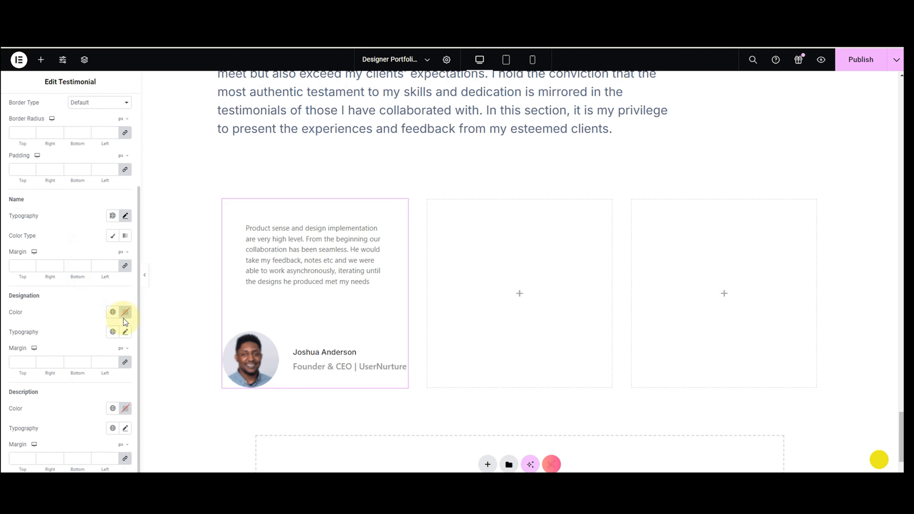
click(115, 236)
click(125, 255)
click(30, 284)
text(0)
click(125, 285)
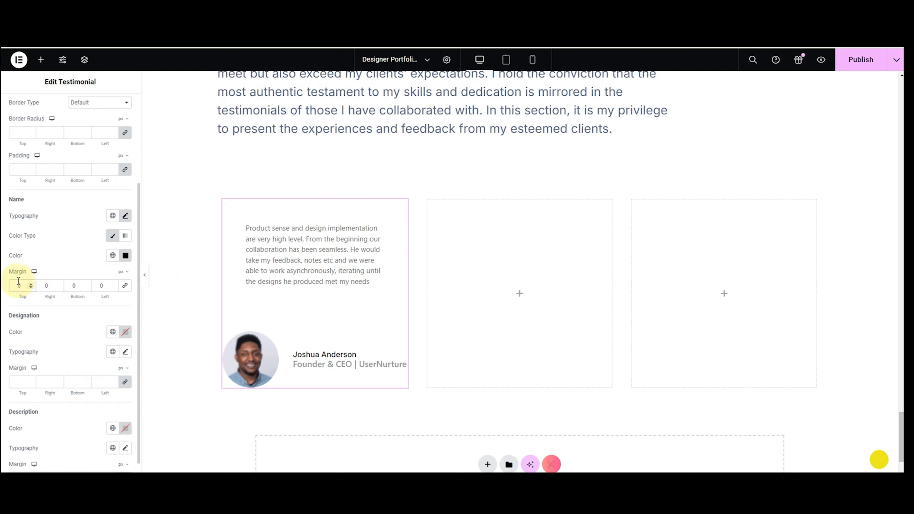
text(5)
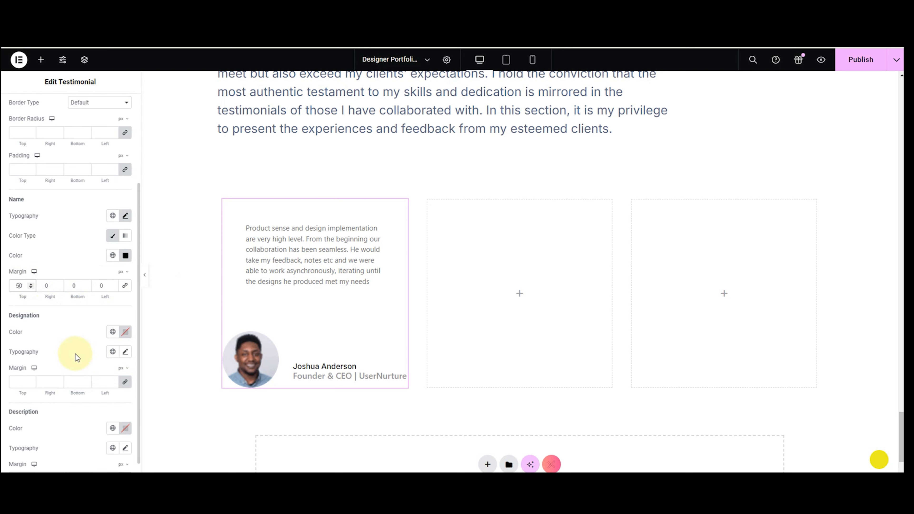
scroll(126, 323, down, 1)
Style the designation black in Inter 15, weight 400, with a 10 px top margin.
click(126, 312)
drag(122, 377, 126, 421)
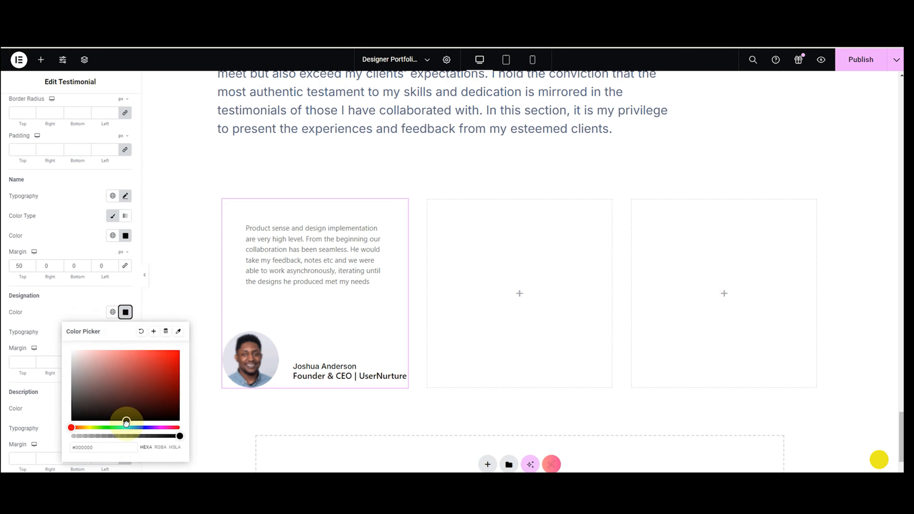
click(57, 348)
click(125, 331)
click(108, 376)
text(in)
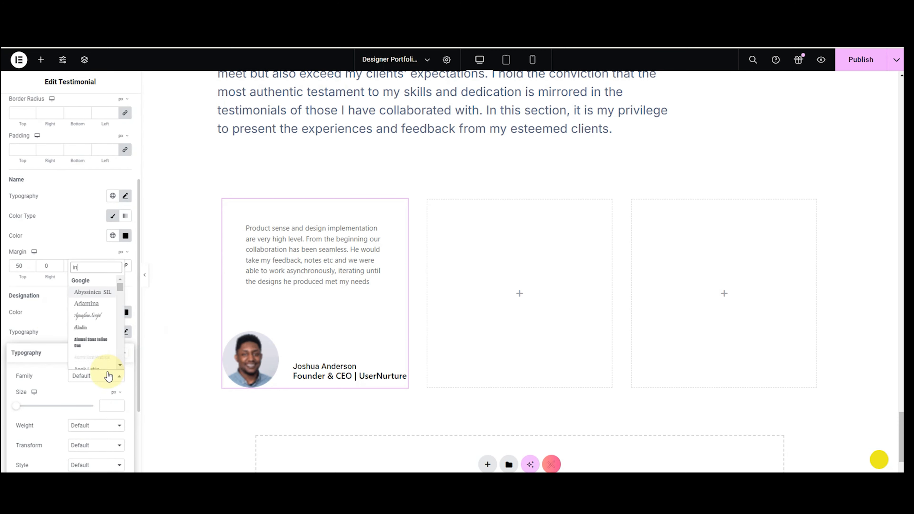
click(99, 316)
click(105, 404)
text(15)
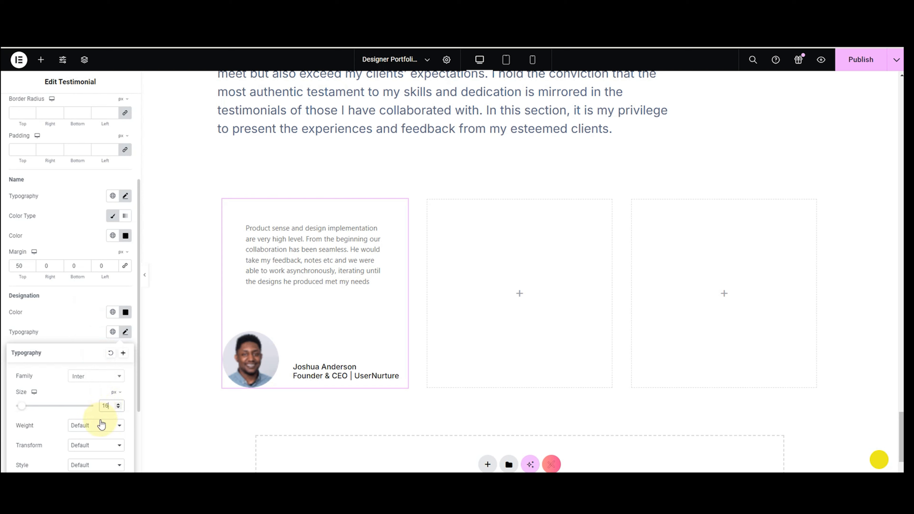
click(102, 426)
click(82, 358)
click(71, 336)
click(125, 362)
text(20)
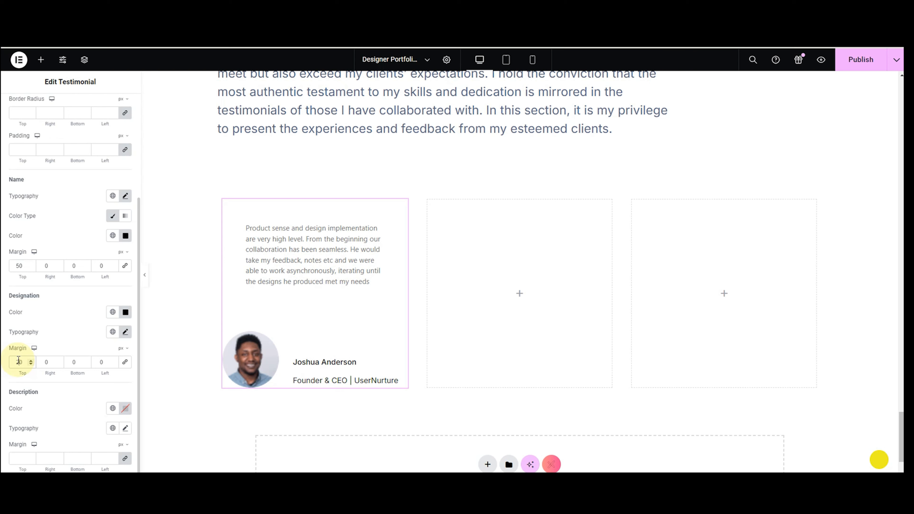
key(BackSpace)
text(1)
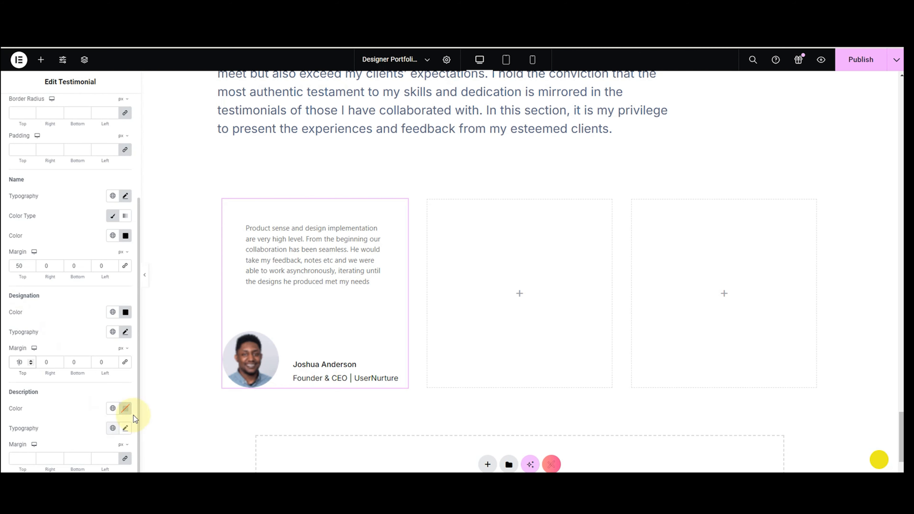
Style the testimonial quote black in Inter 16, weight 400.
click(126, 408)
click(126, 357)
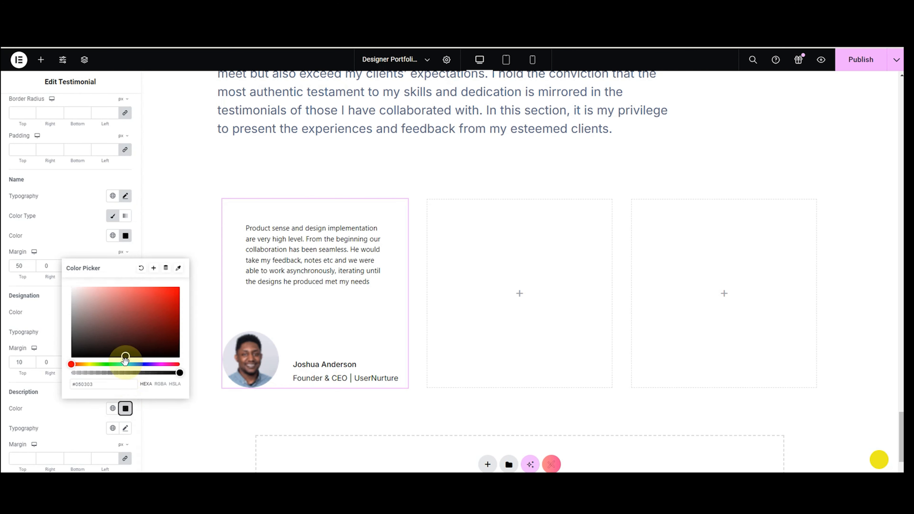
click(125, 428)
scroll(92, 445, down, 4)
click(101, 332)
text(int)
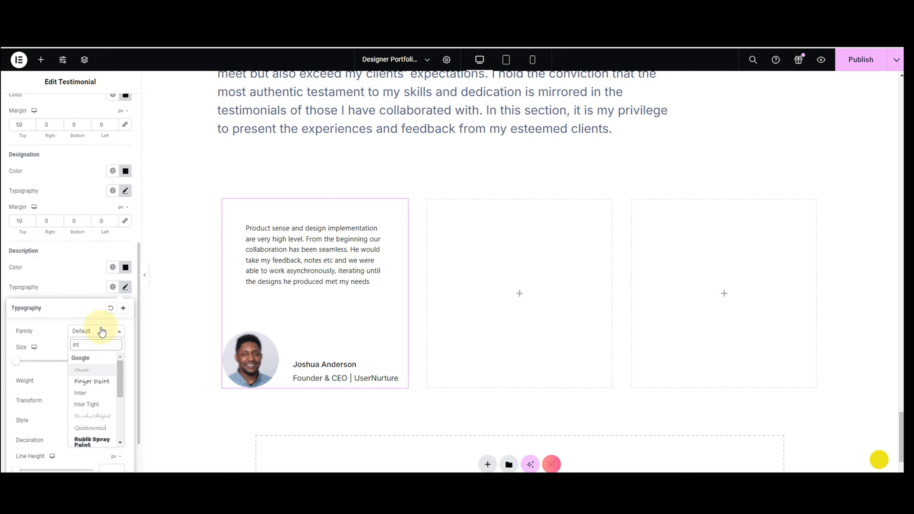
text(er)
click(97, 368)
click(106, 361)
text(1)
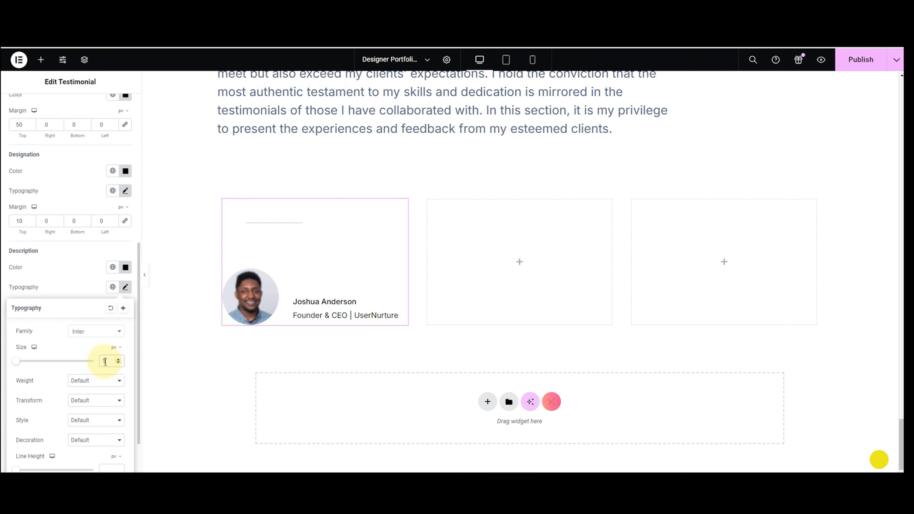
text(6)
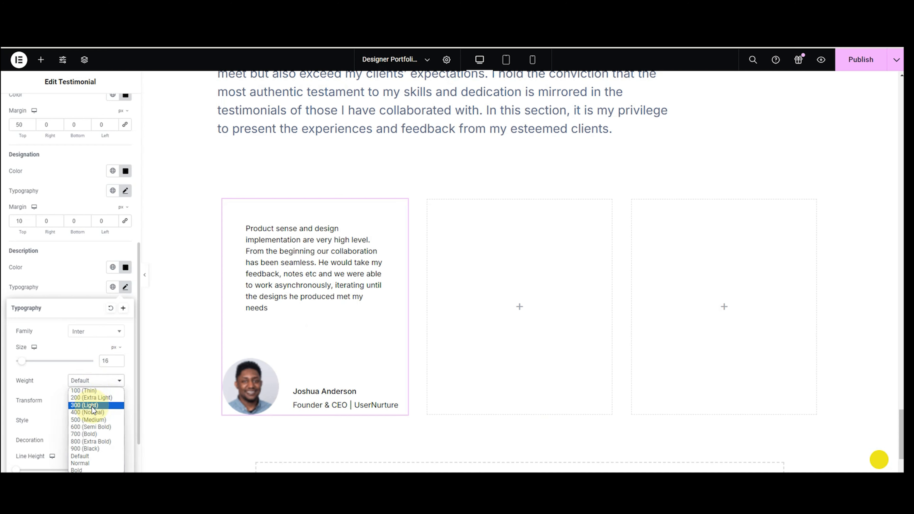
click(92, 411)
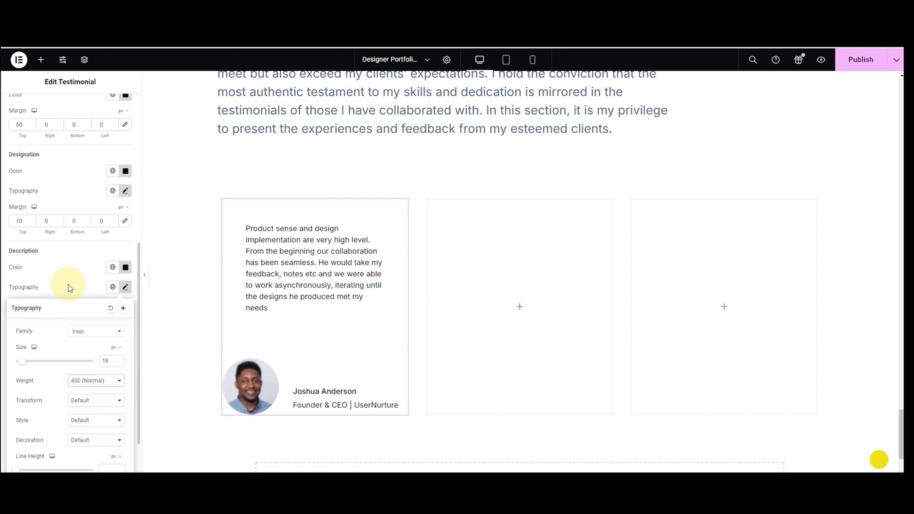
right_click(353, 277)
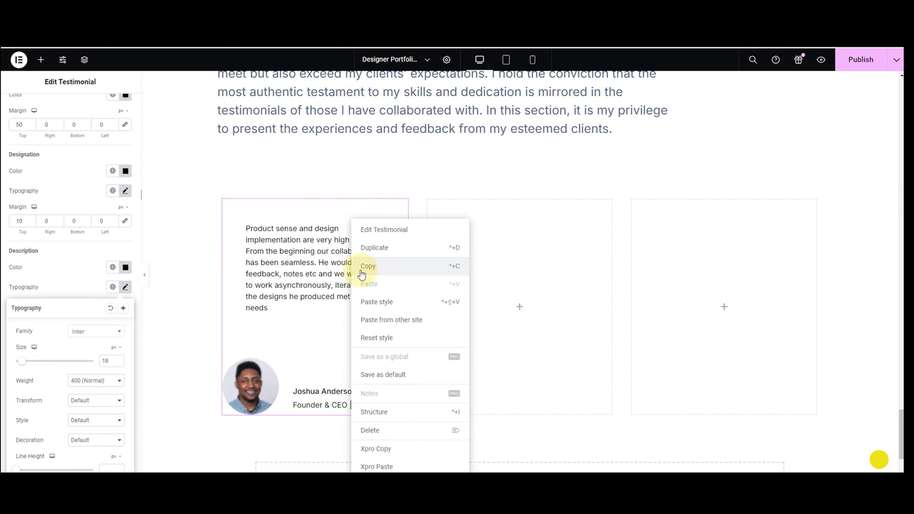
click(213, 302)
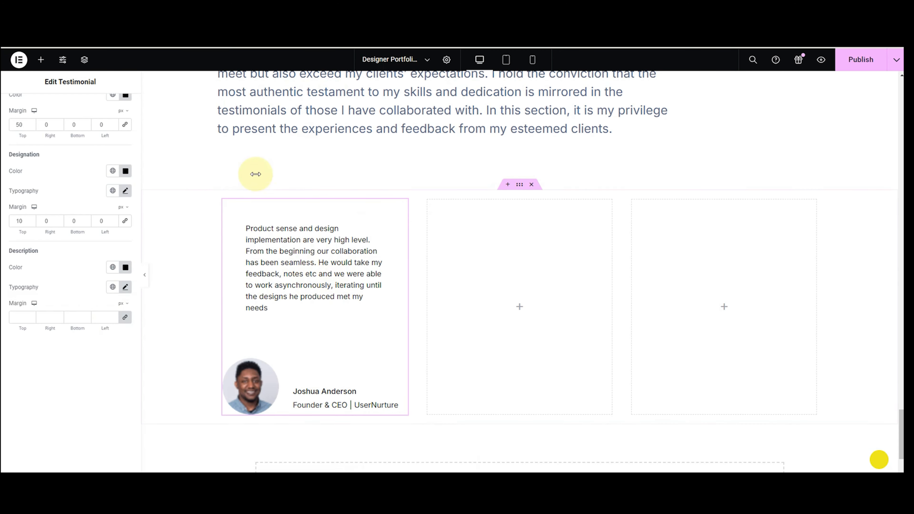
scroll(97, 230, up, 8)
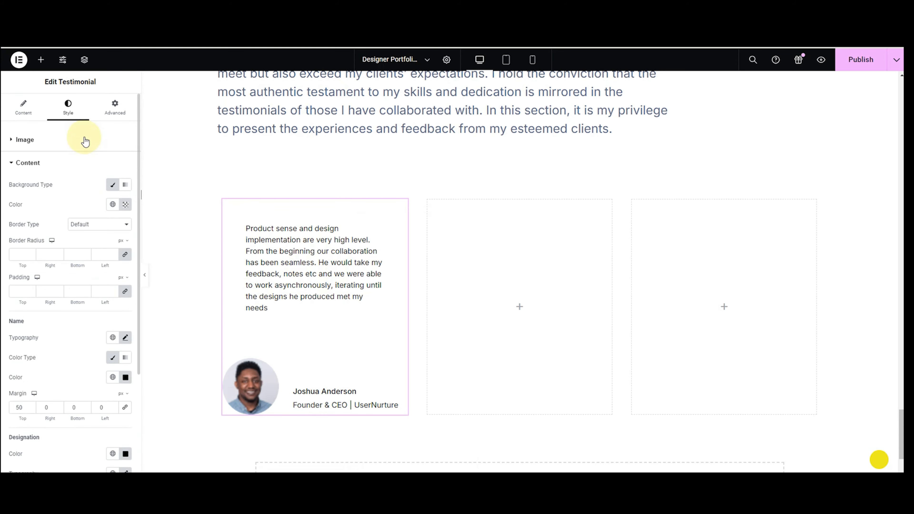
Give the card a solid border and clear its hex colour value.
click(110, 110)
scroll(55, 390, down, 5)
scroll(37, 378, up, 5)
scroll(41, 347, down, 5)
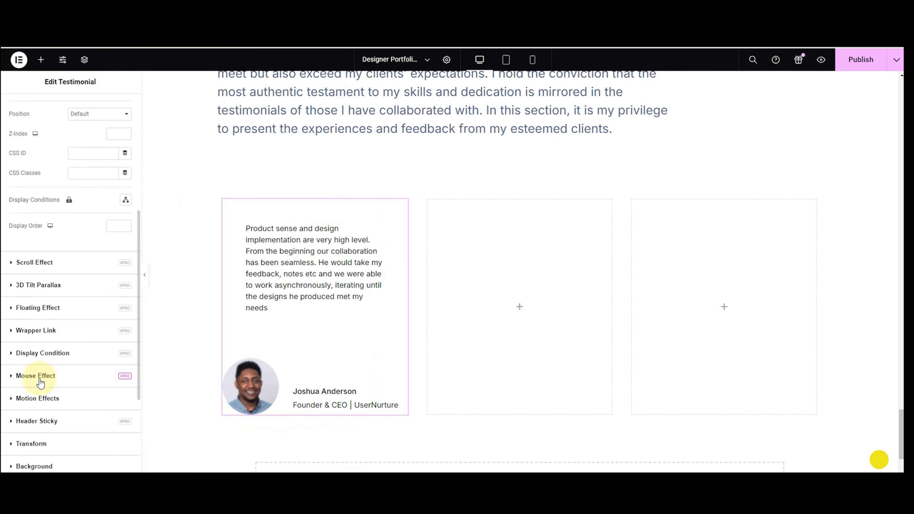
scroll(37, 375, down, 4)
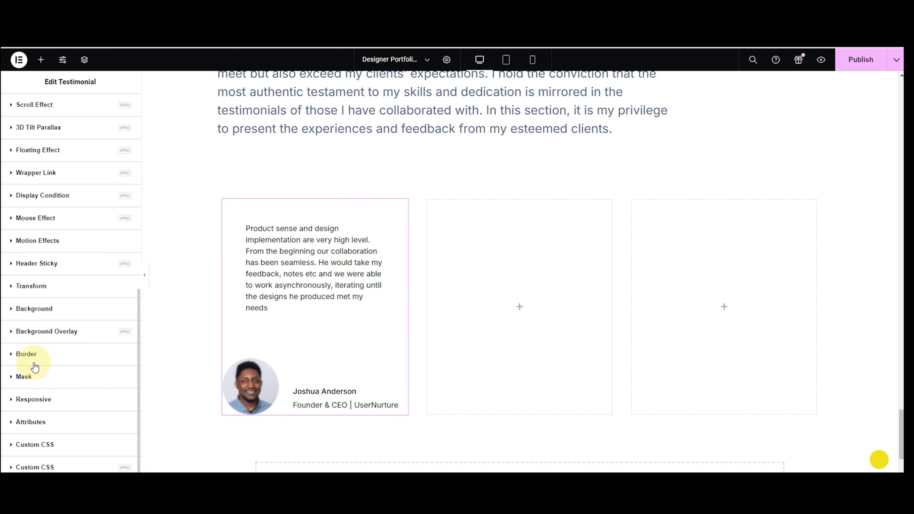
click(34, 358)
scroll(54, 425, down, 4)
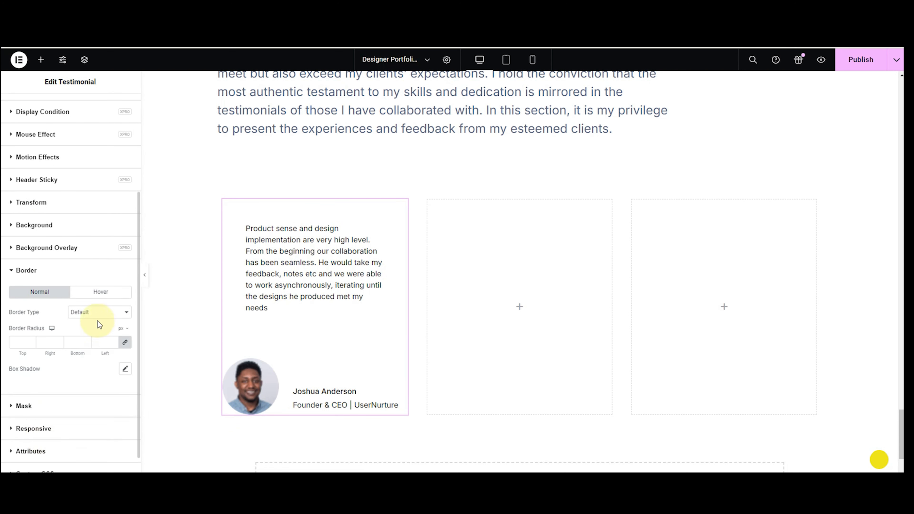
click(96, 313)
click(79, 337)
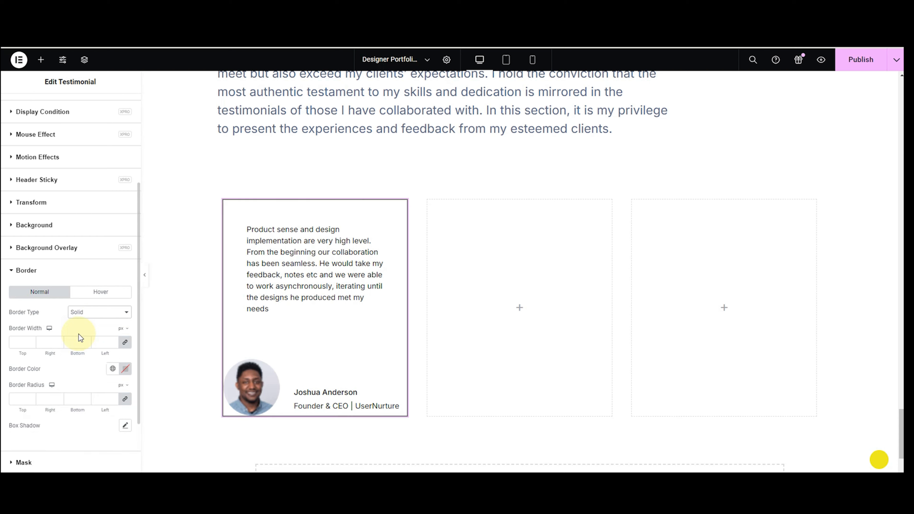
click(125, 369)
double_click(112, 343)
key(BackSpace)
click(14, 396)
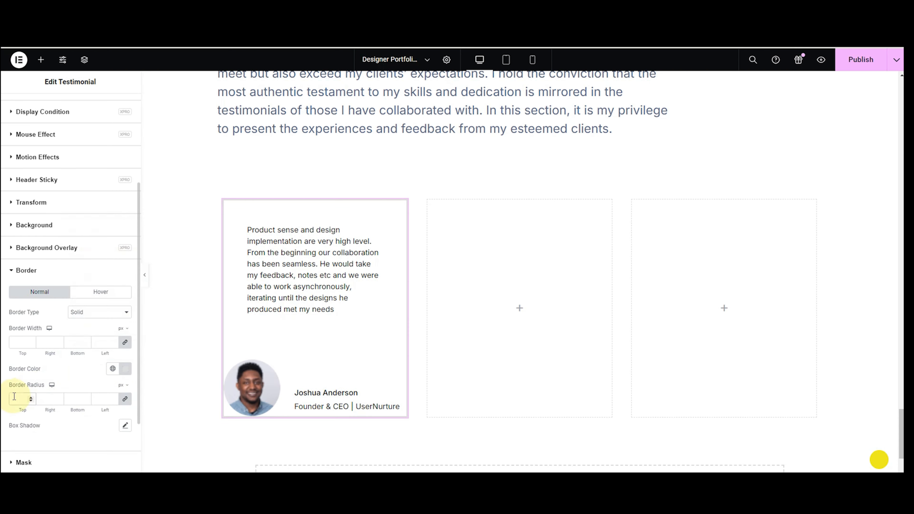
Round the card's border corners to 20 px on every side.
text(30)
key(BackSpace)
key(BackSpace)
text(20)
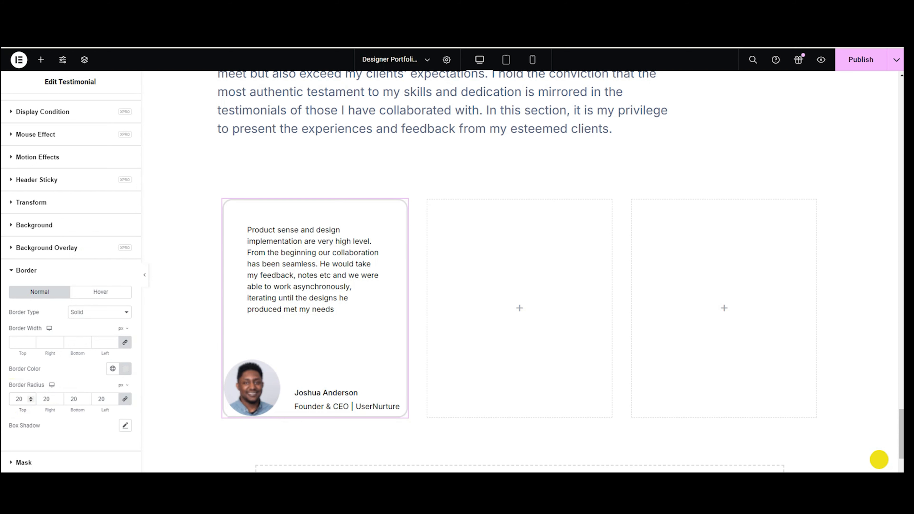
scroll(683, 85, down, 1)
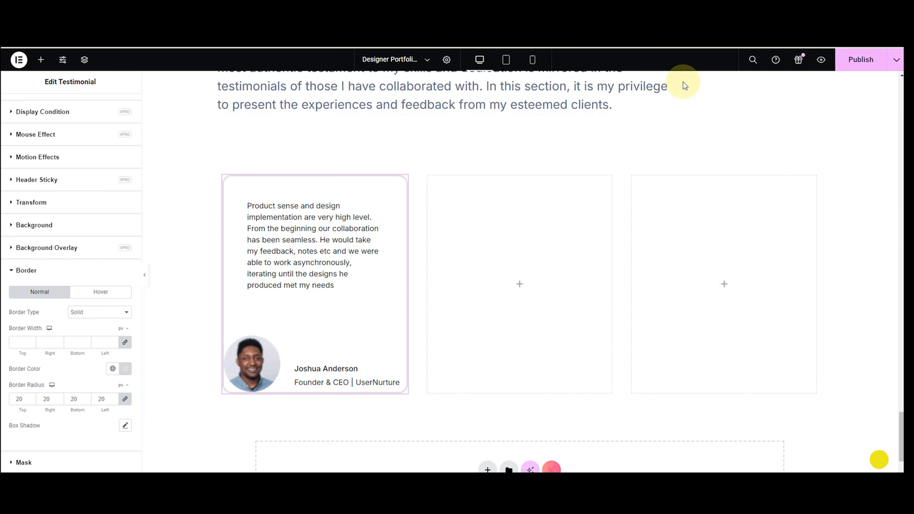
right_click(341, 265)
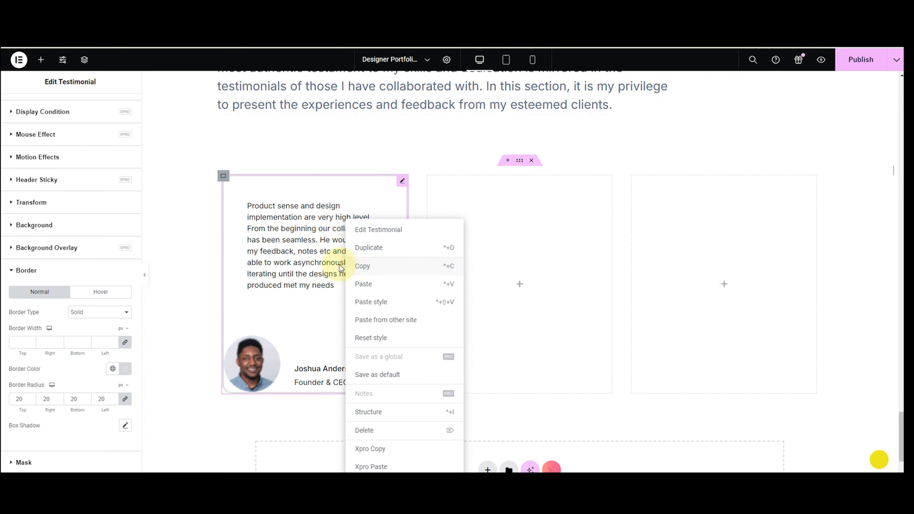
click(365, 270)
right_click(452, 268)
click(468, 301)
click(14, 205)
click(494, 236)
click(868, 449)
drag(59, 290, 14, 290)
drag(91, 359, 1, 359)
text(Founder | Serena)
click(60, 415)
key(ctrl+a)
key(ctrl+v)
click(716, 274)
click(108, 230)
scroll(559, 289, down, 5)
click(355, 284)
click(869, 450)
drag(61, 291, 10, 291)
drag(93, 363, 10, 359)
text(Product designer | NOAH)
click(36, 402)
key(ctrl+a)
key(ctrl+v)
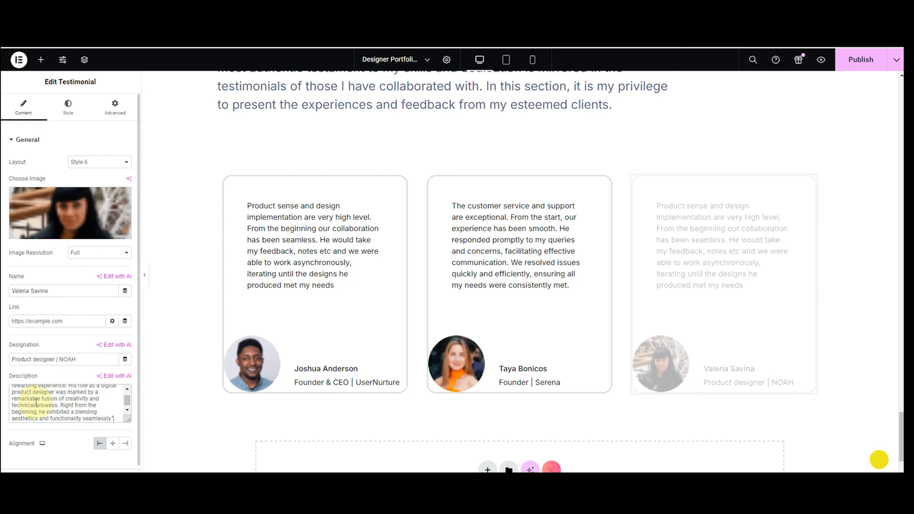
key(BackSpace)
scroll(500, 417, down, 2)
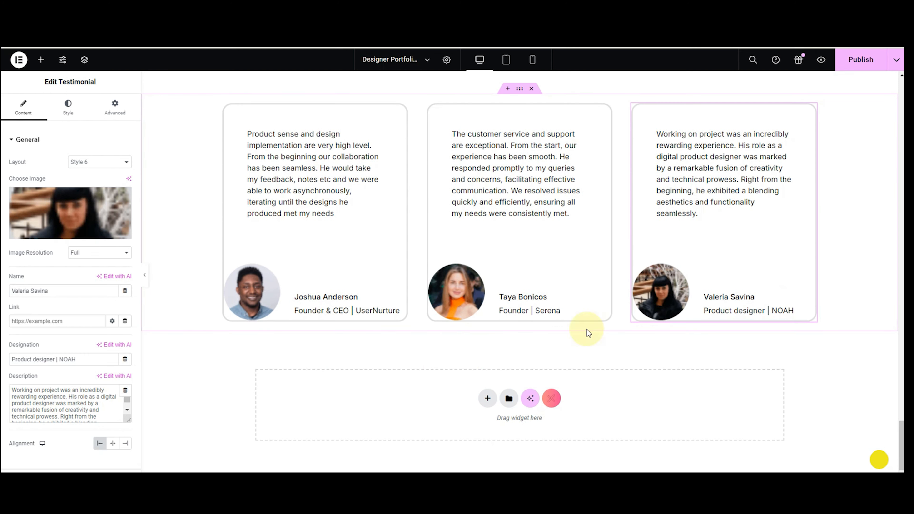
Add a two-column flexbox section below the testimonials with a classic black background.
click(485, 399)
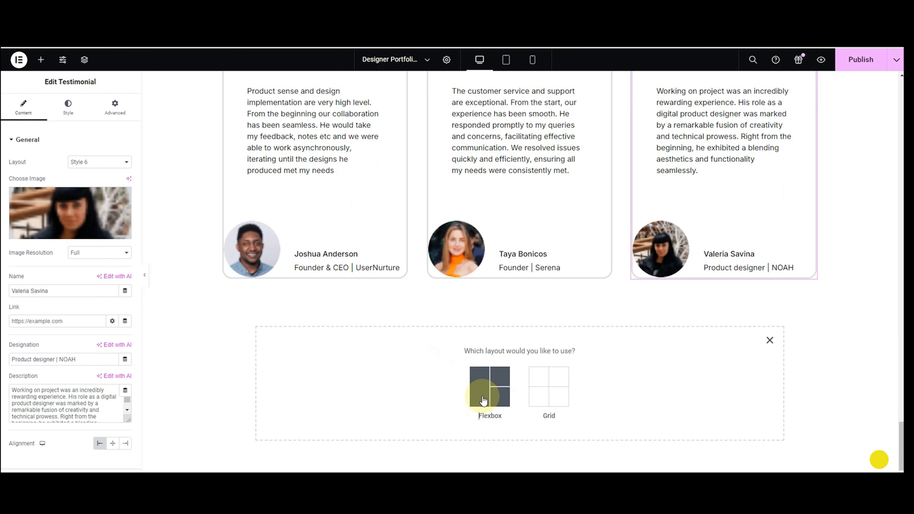
click(481, 390)
click(482, 387)
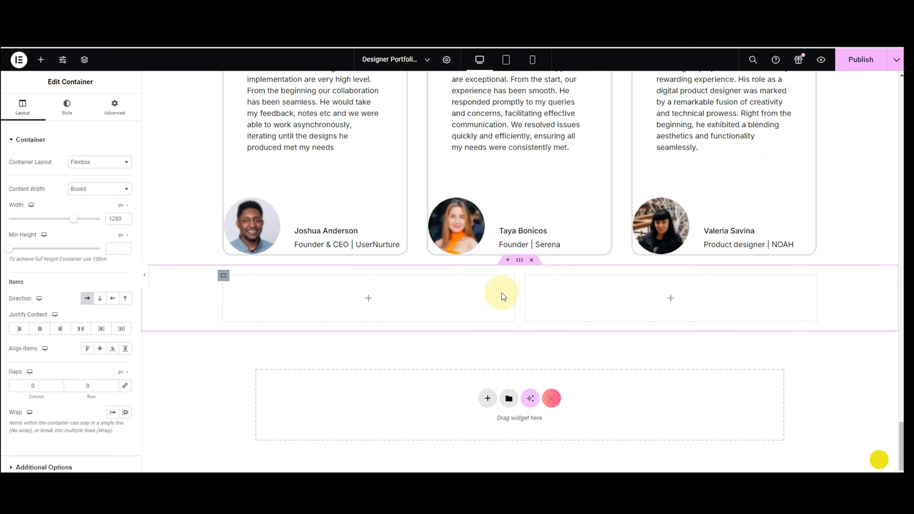
click(67, 108)
click(87, 182)
click(125, 202)
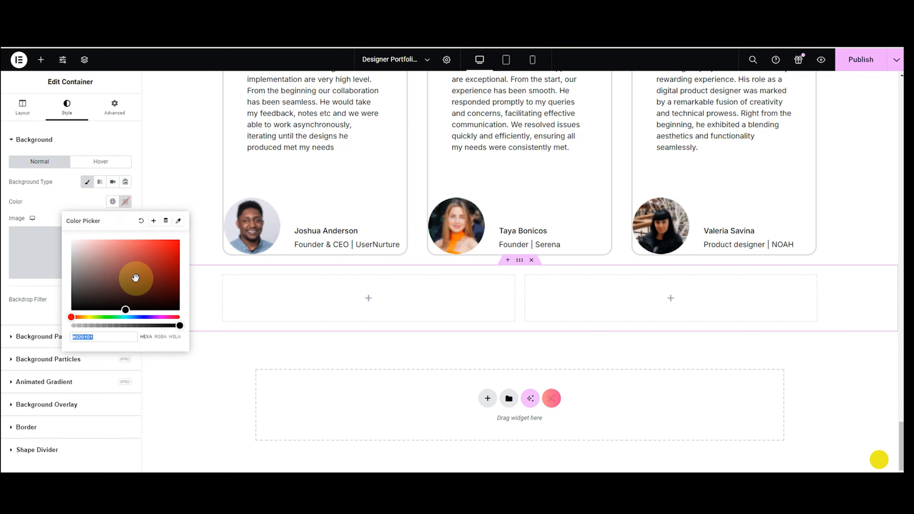
click(127, 310)
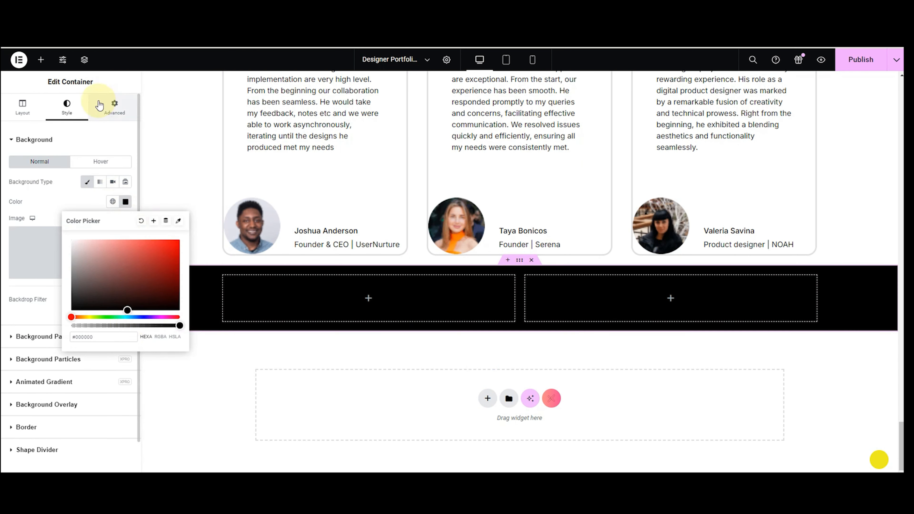
Give the section a 100 px top margin and 100 px top and bottom padding.
click(114, 107)
click(121, 173)
click(21, 171)
text(100)
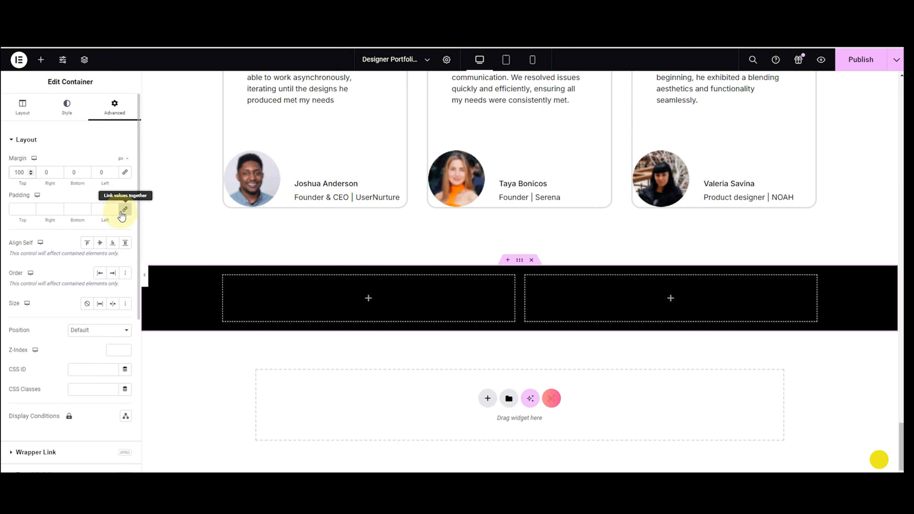
click(124, 210)
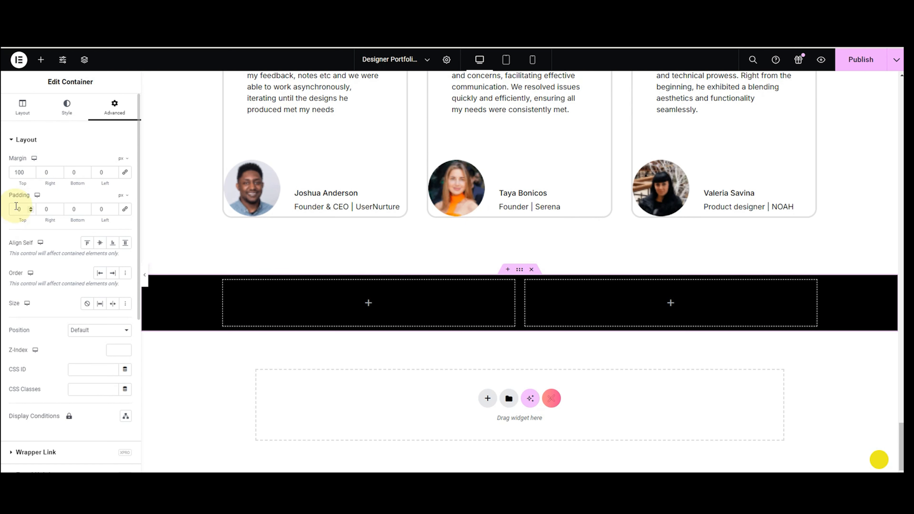
text(100)
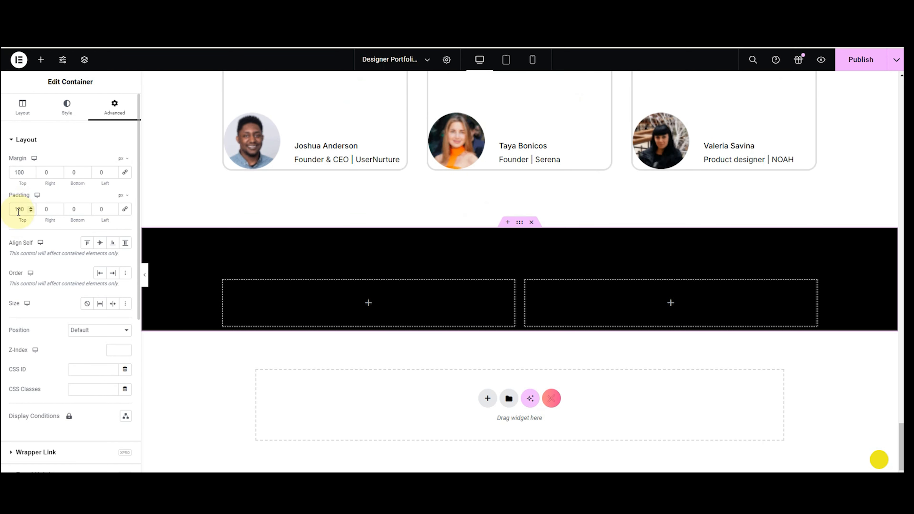
click(71, 205)
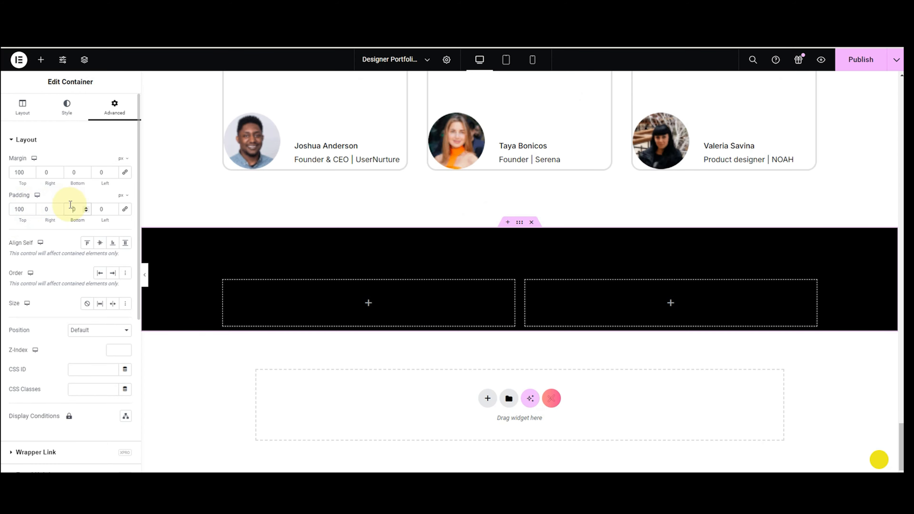
text(100)
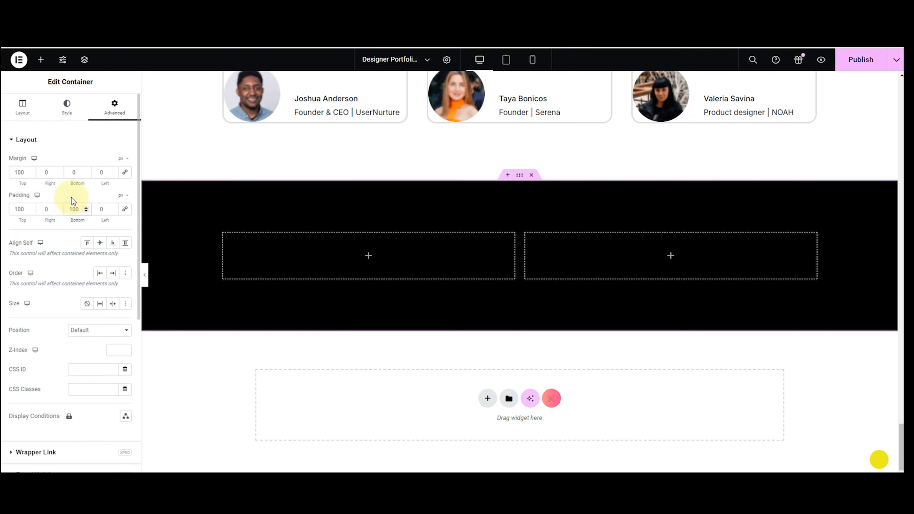
click(40, 59)
Drop a Heading widget into the black section's left column and clear its default words.
text(heading)
drag(121, 251, 310, 259)
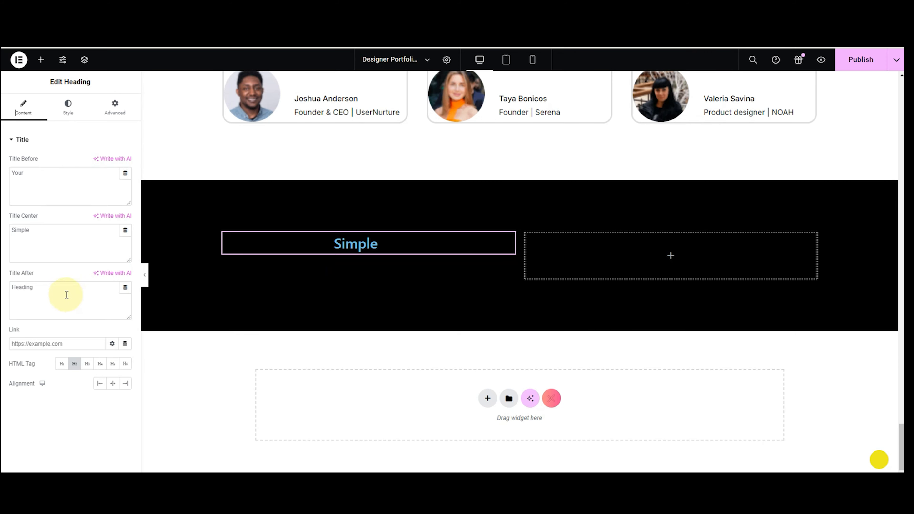
drag(57, 290, 20, 290)
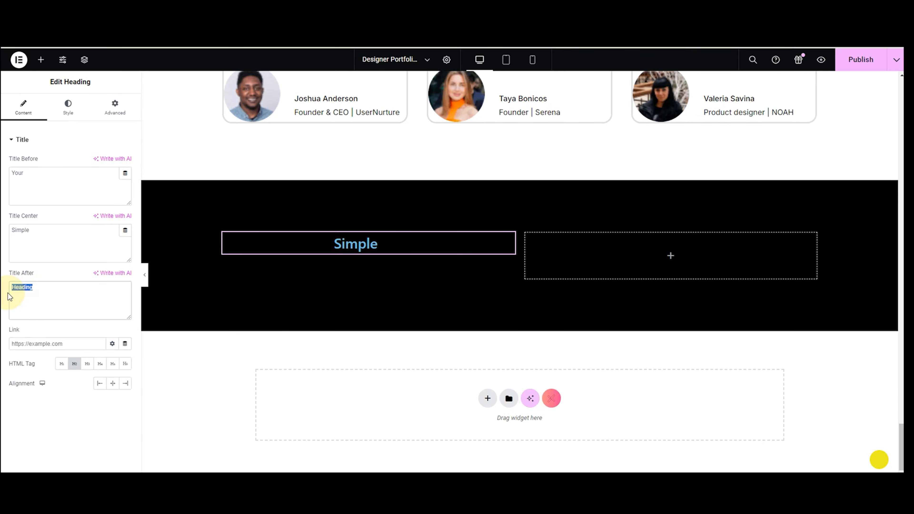
key(BackSpace)
drag(37, 231, 3, 228)
key(BackSpace)
drag(27, 174, 10, 183)
key(BackSpace)
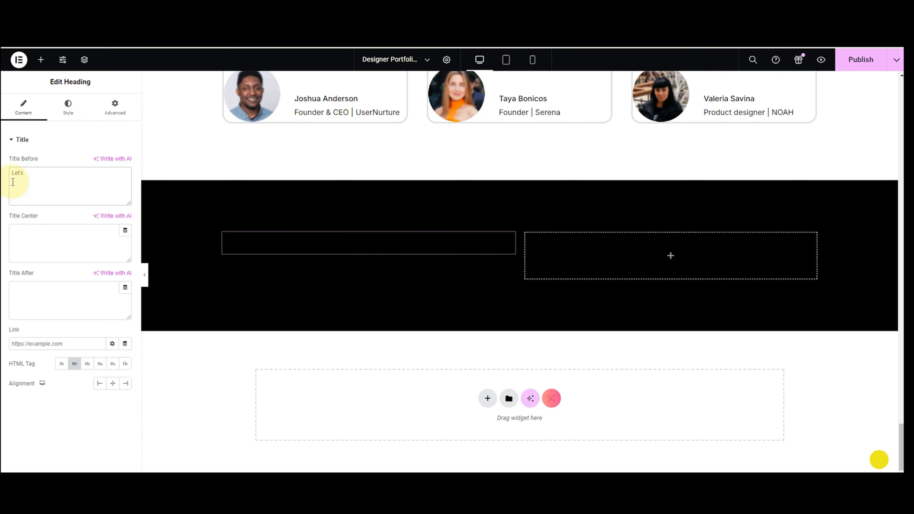
Enter 'Work Together' as the heading's middle text and align the heading left.
click(51, 232)
text(Work)
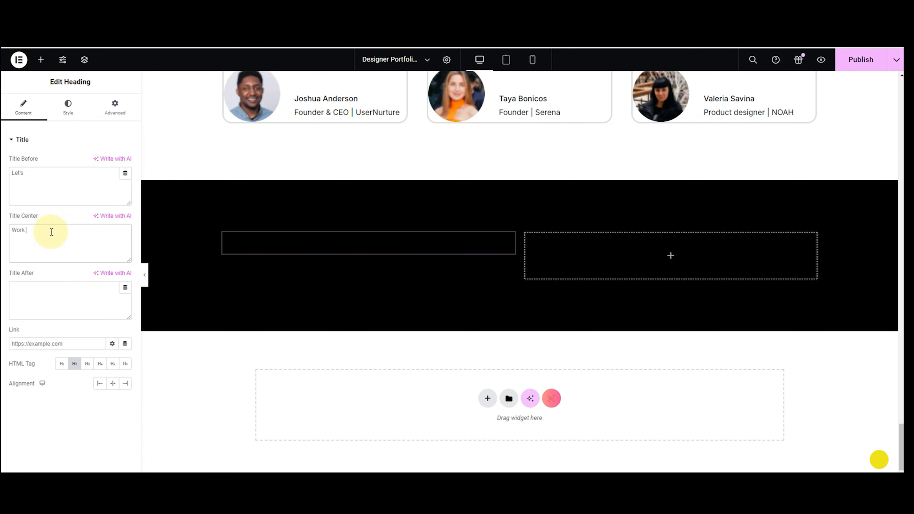
text( Together)
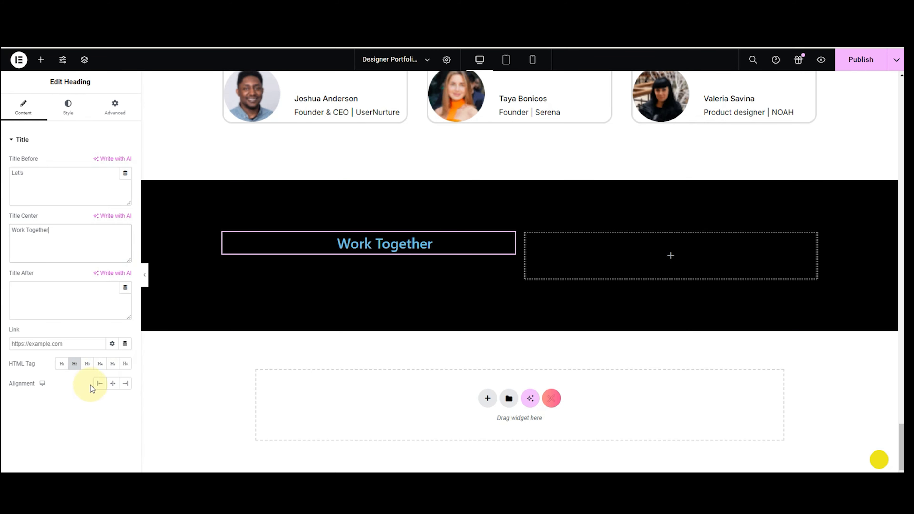
click(99, 383)
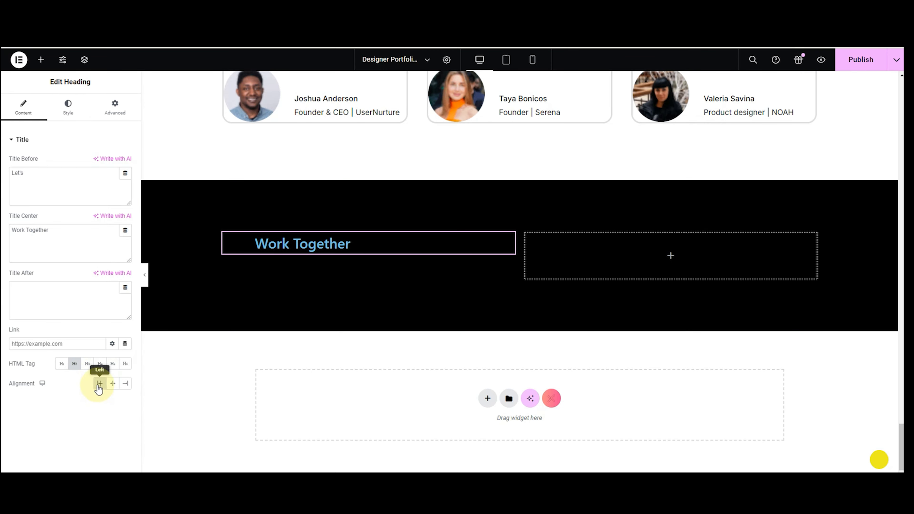
Set the heading text colour to white (#FFFFFF).
click(62, 115)
click(125, 181)
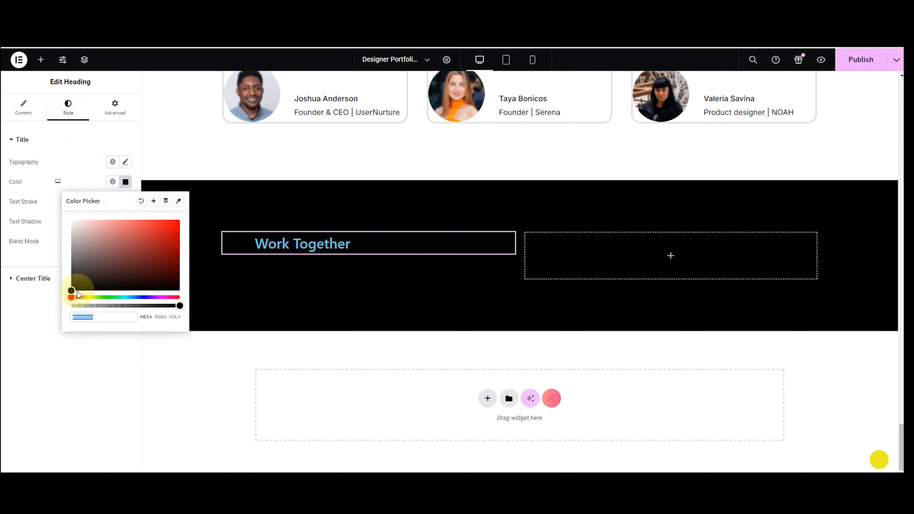
text(#FFFFFF)
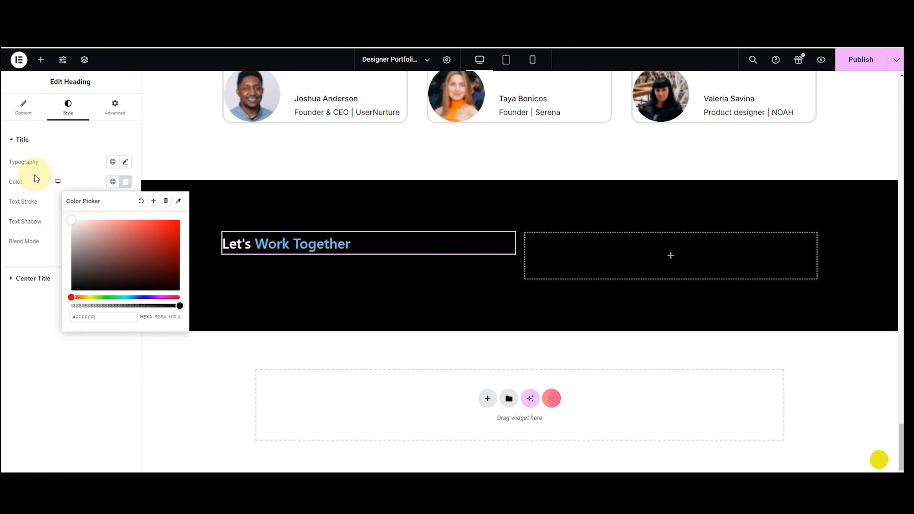
Set the heading typography to Manrope, 108 px size, weight 700 Bold.
click(123, 163)
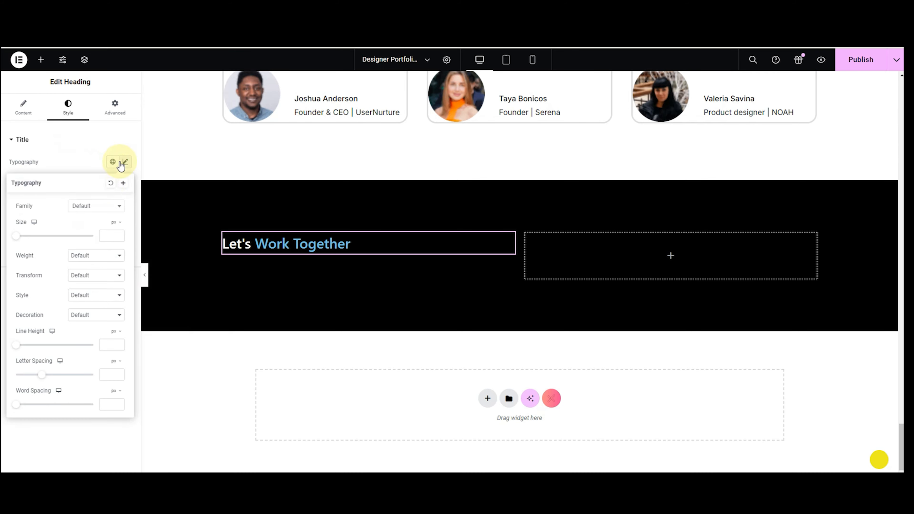
click(93, 208)
text(m)
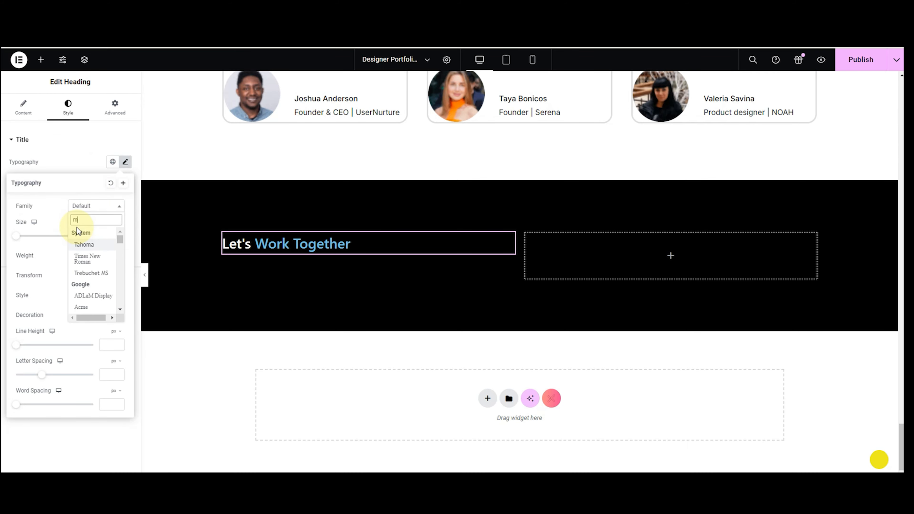
text(anr)
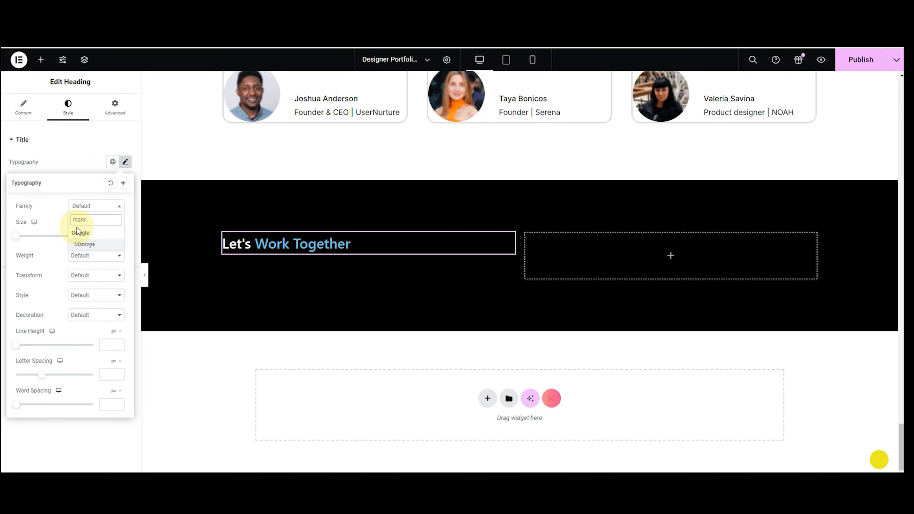
click(84, 244)
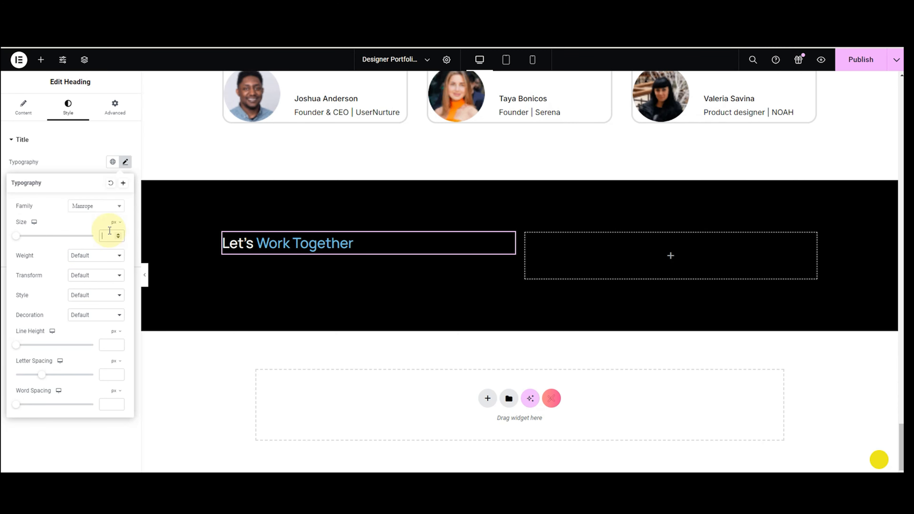
text(105)
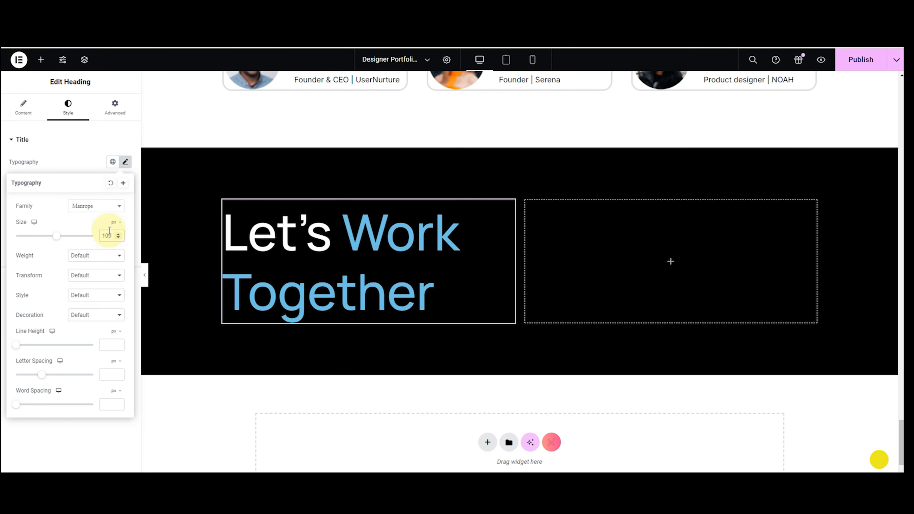
key(BackSpace)
key(BackSpace)
text(10)
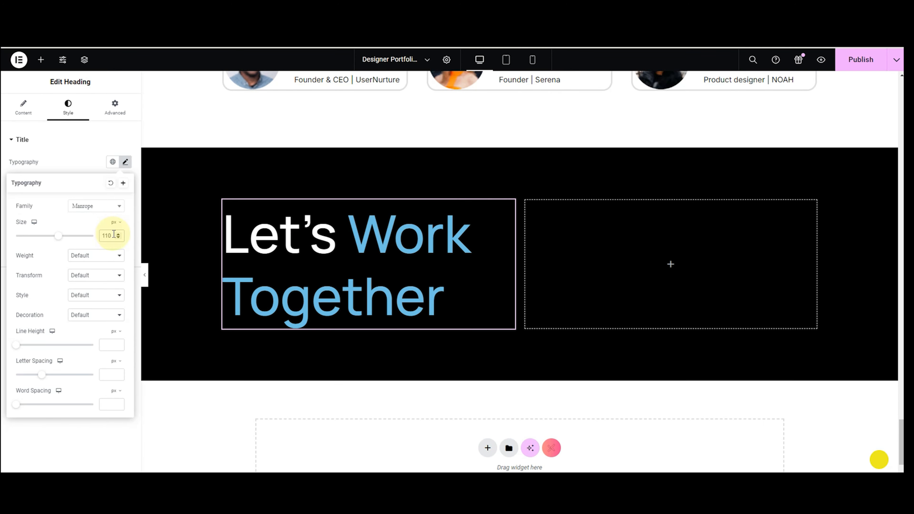
click(117, 238)
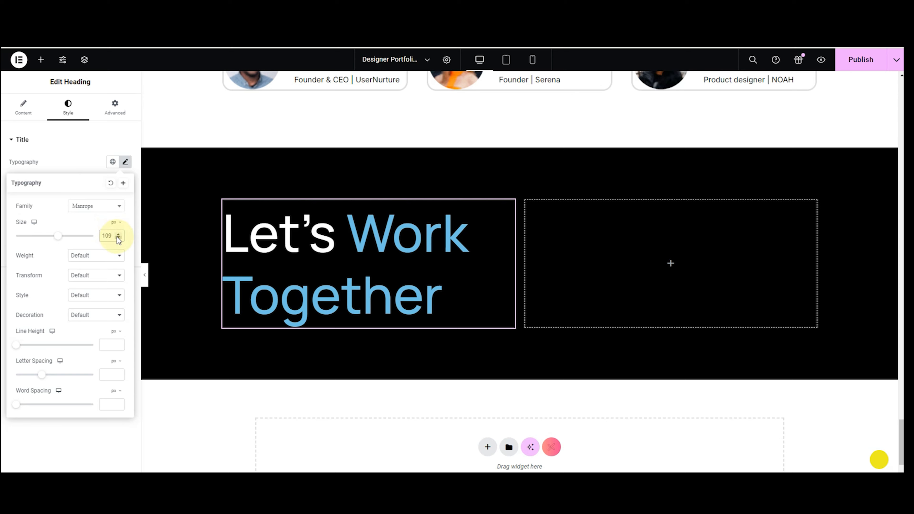
click(117, 238)
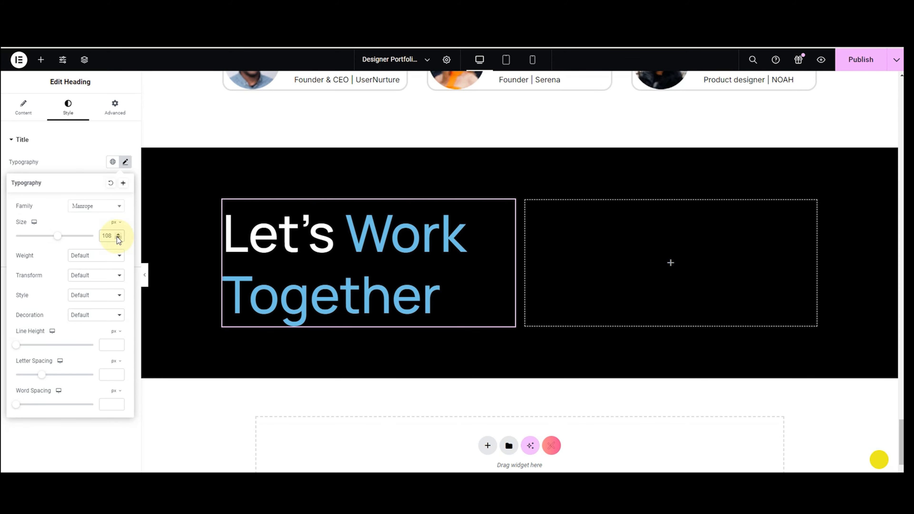
click(111, 254)
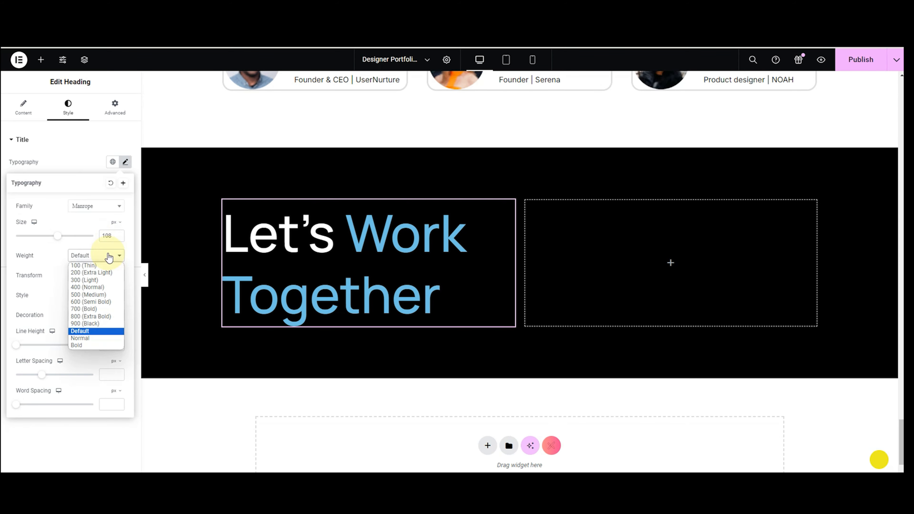
click(104, 307)
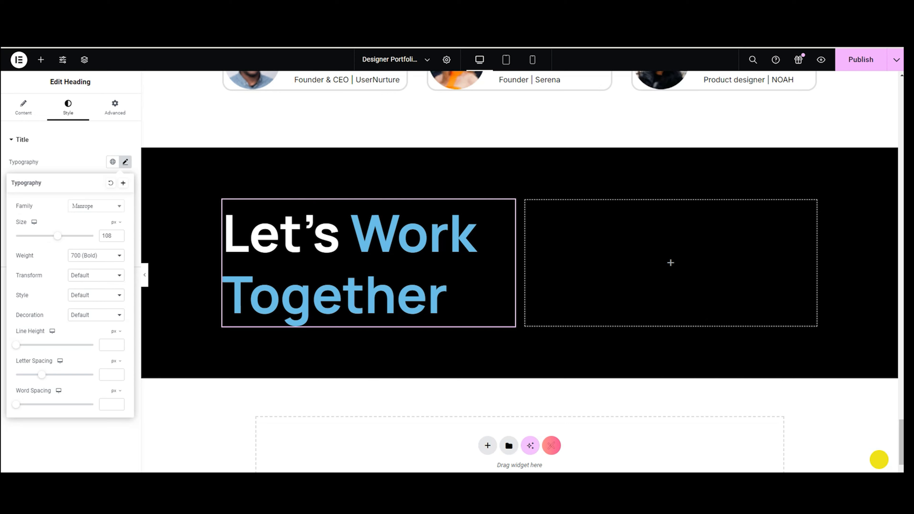
Colour the heading's Center Title words 'Work Together' blue #64BBCD.
click(70, 164)
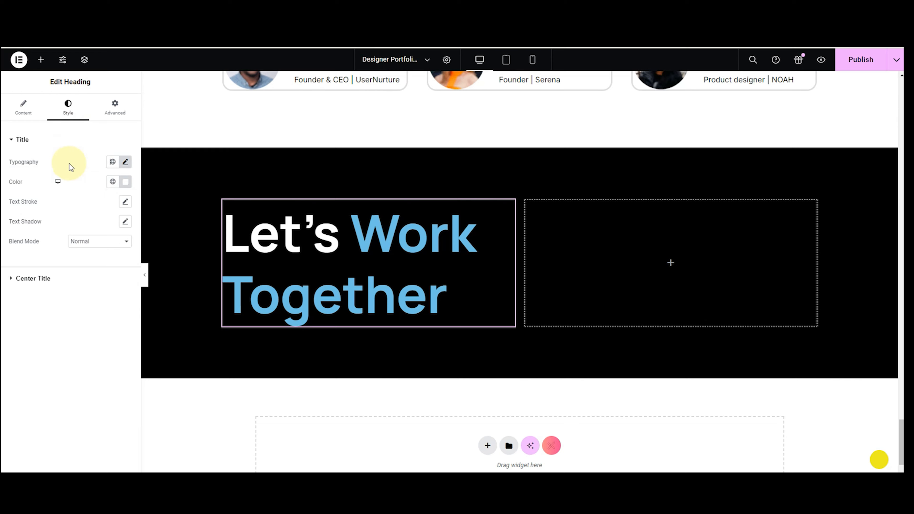
click(48, 278)
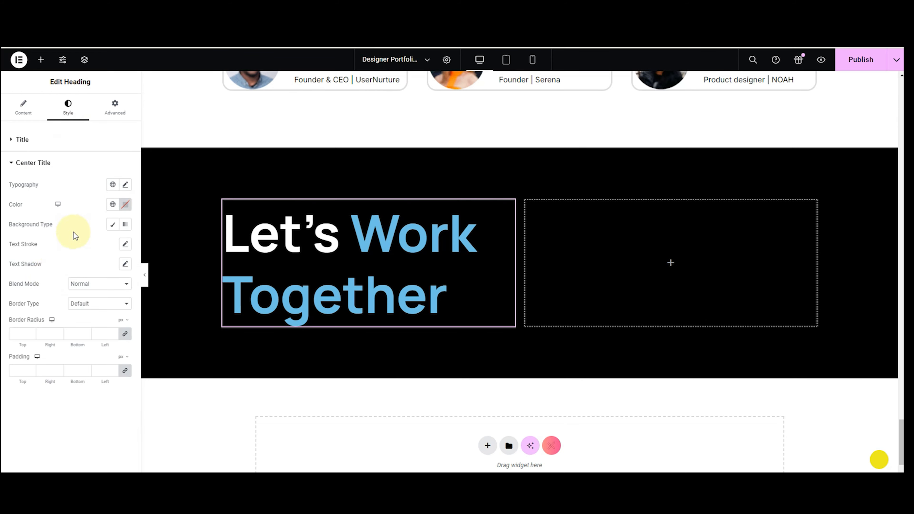
click(125, 205)
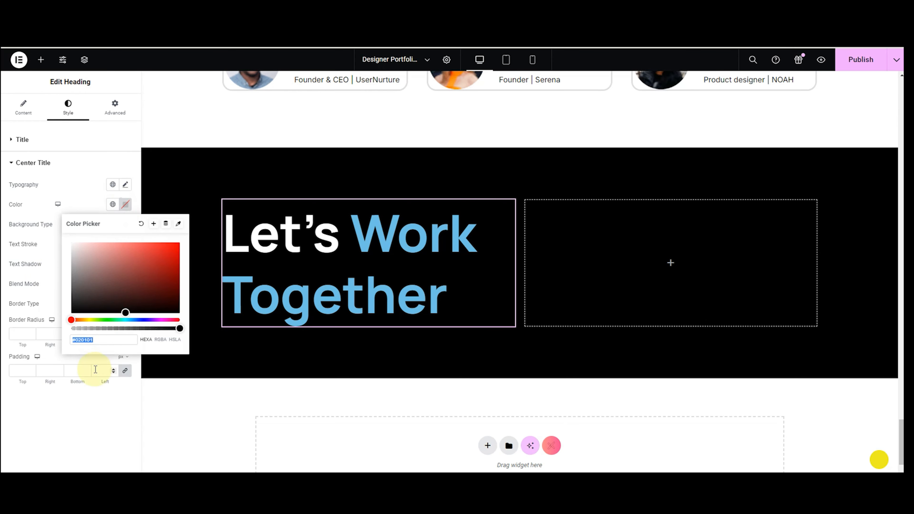
text(#64BBCD)
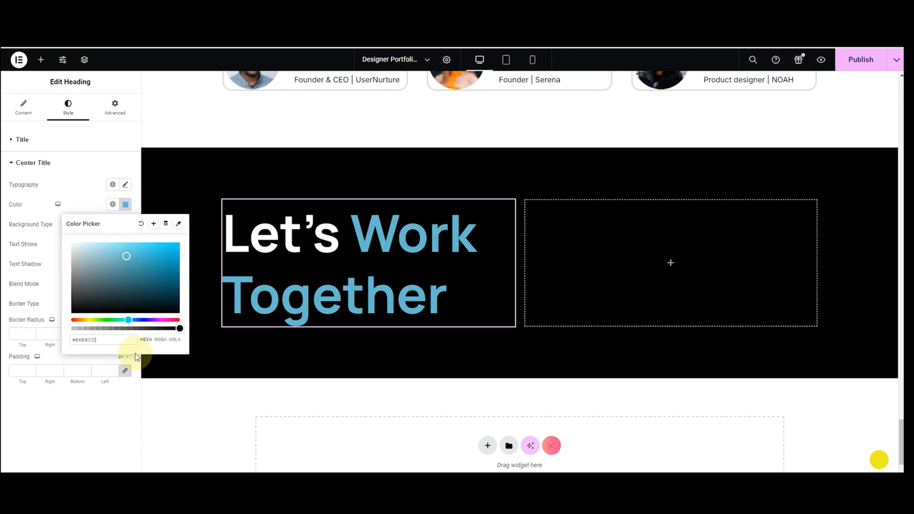
click(82, 188)
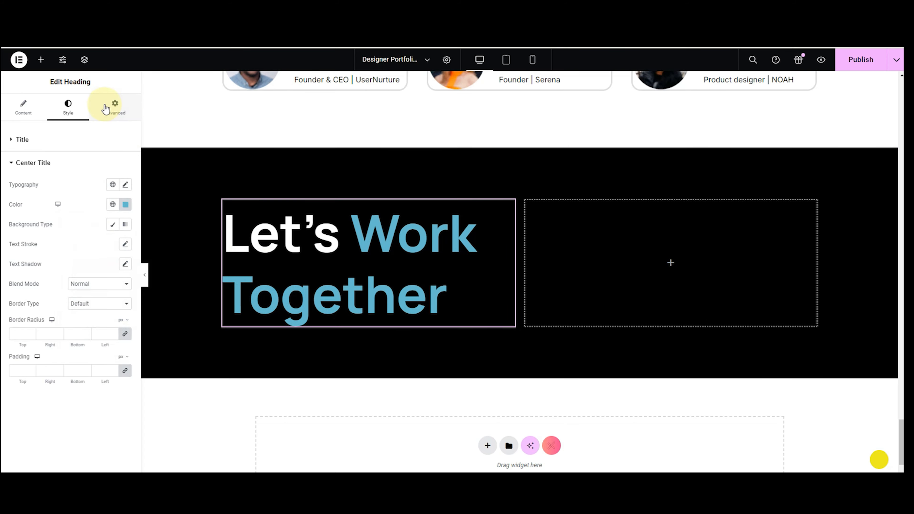
Add a container below the heading holding two nested boxes.
click(40, 59)
drag(28, 231, 338, 326)
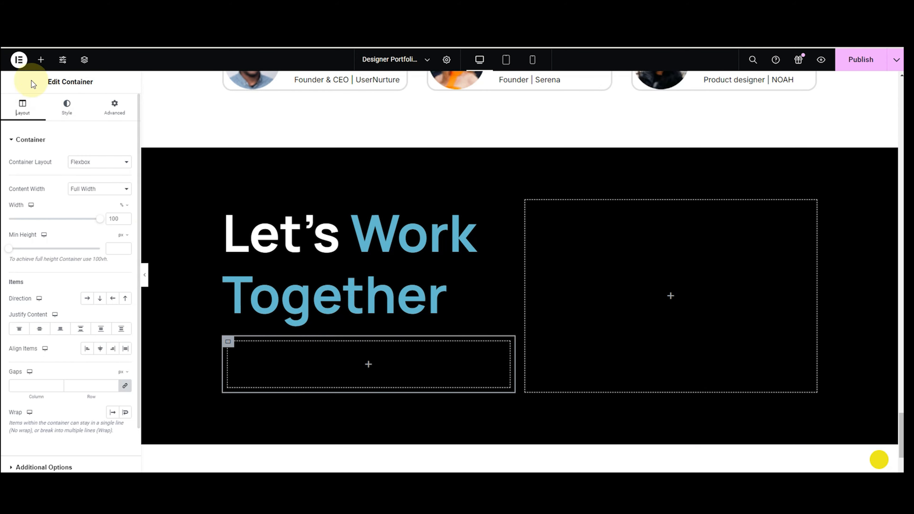
click(40, 60)
drag(28, 225, 266, 363)
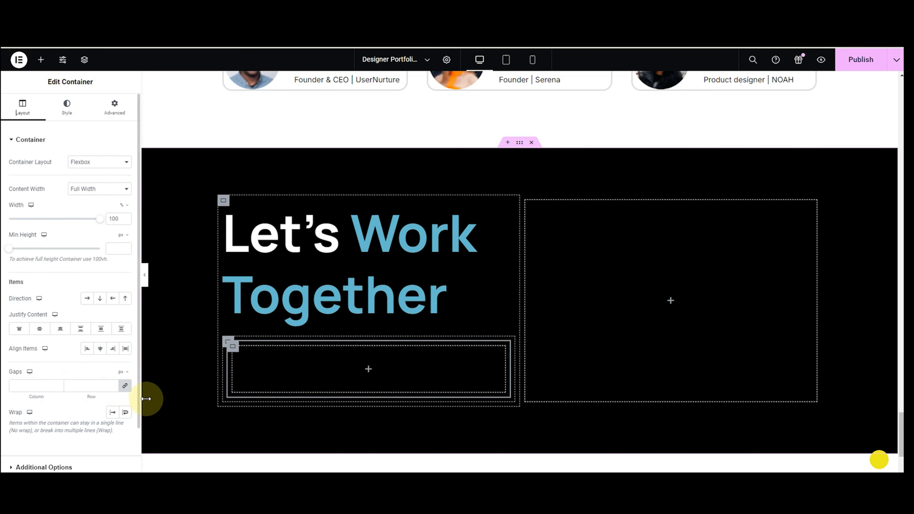
right_click(265, 378)
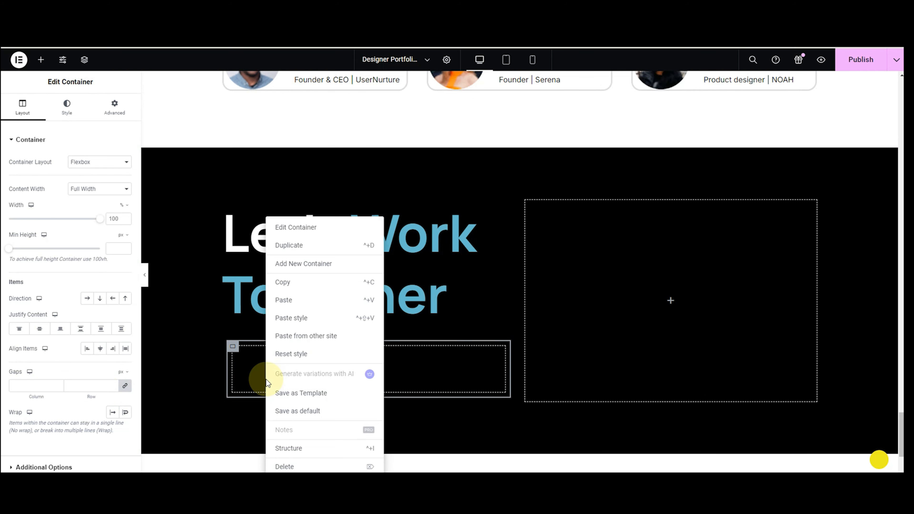
click(294, 250)
Set the two boxes side by side in a row, then paste a copy of that row below.
scroll(284, 391, down, 1)
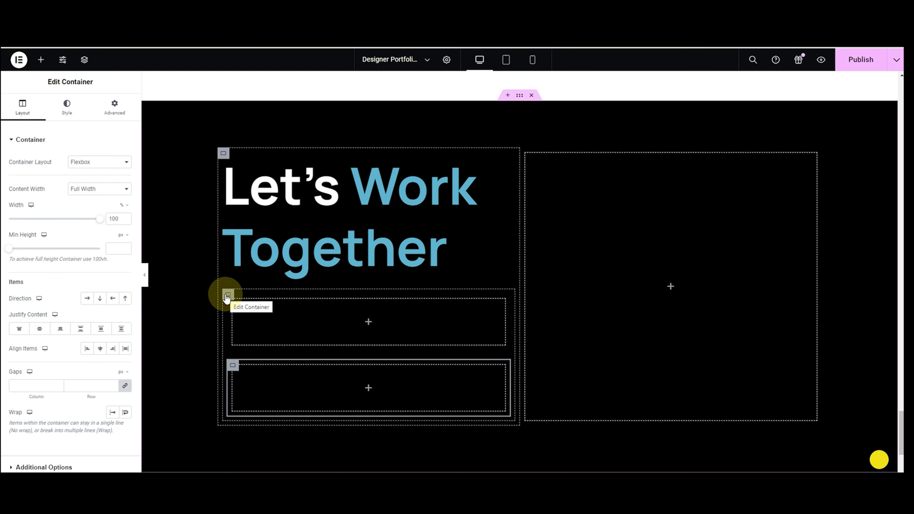
click(226, 296)
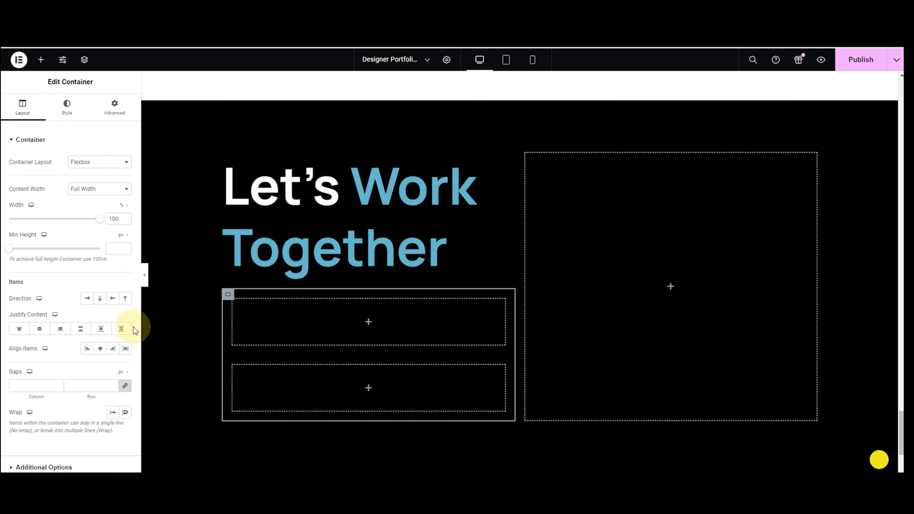
click(88, 302)
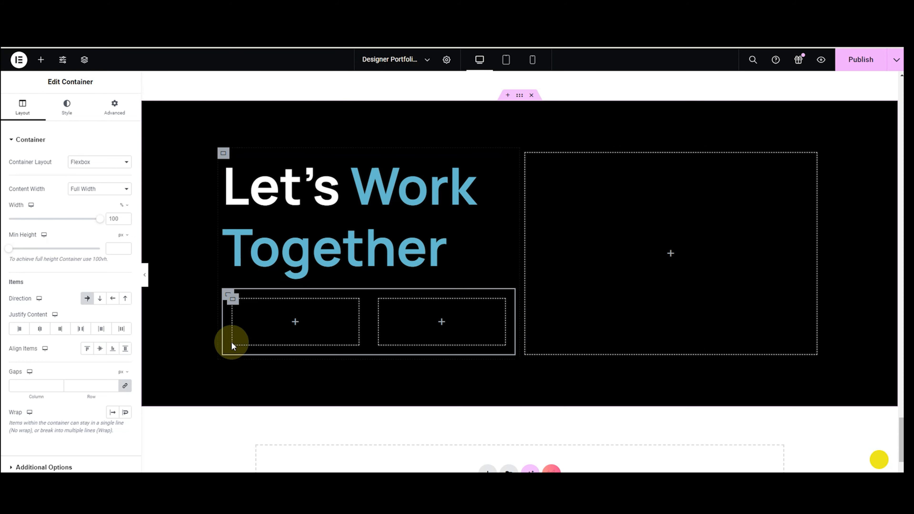
right_click(227, 298)
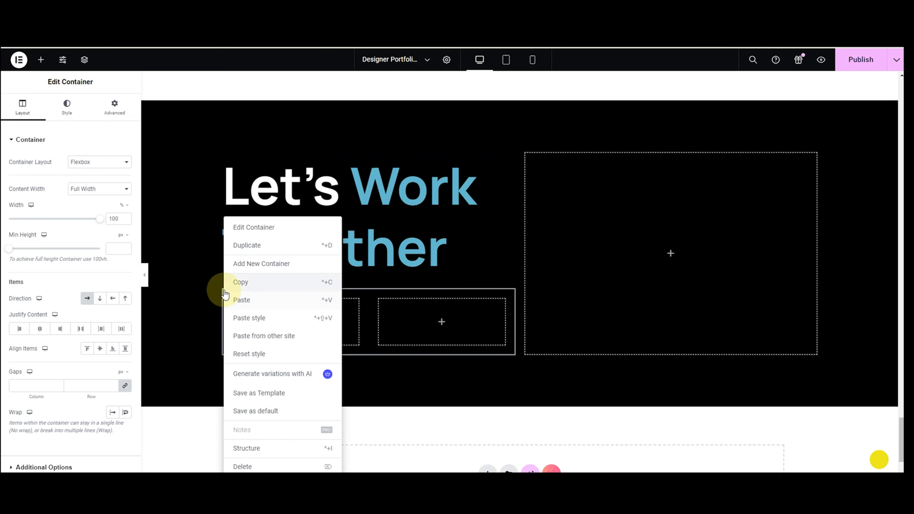
click(225, 293)
right_click(240, 347)
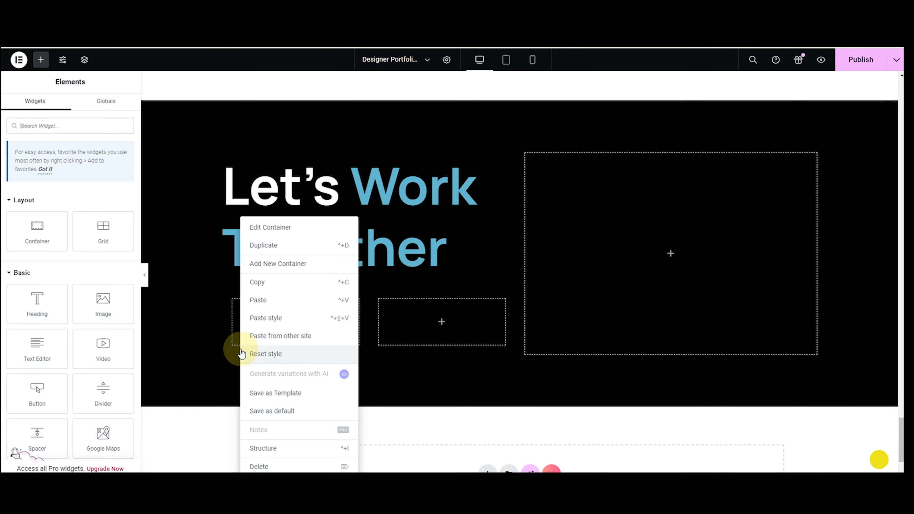
click(249, 302)
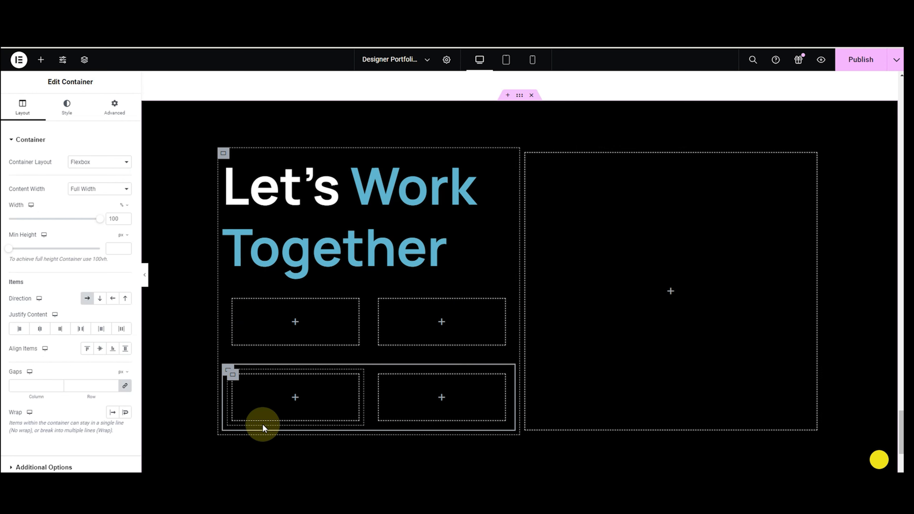
Drop a Button widget into the top-left box, label it 'Dribble' and centre it.
click(41, 59)
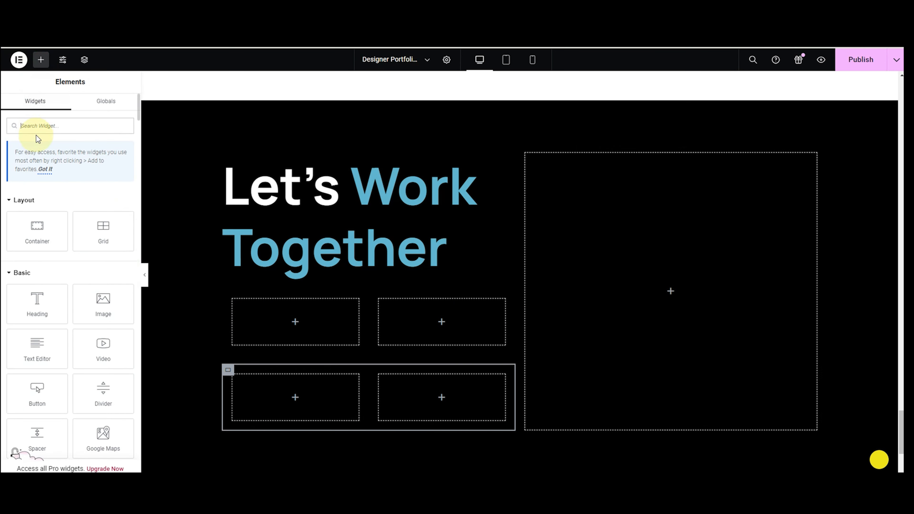
text(butt)
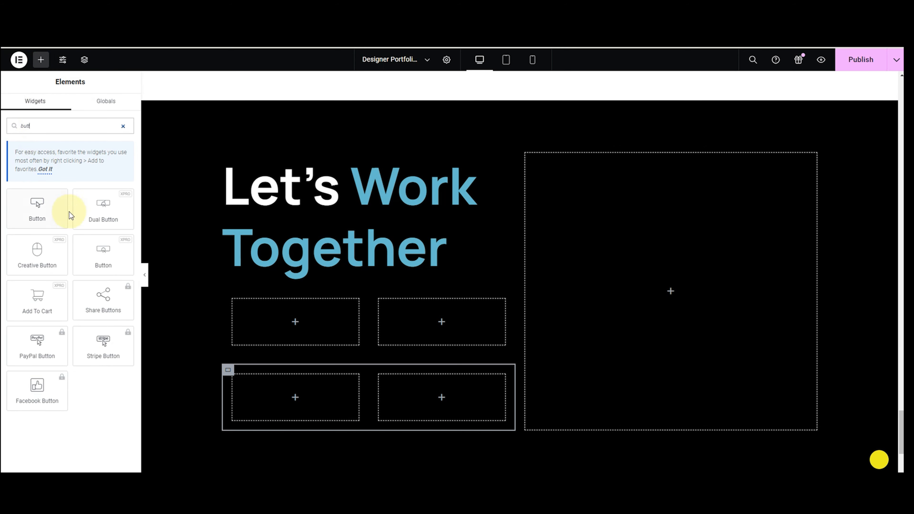
drag(99, 249, 264, 315)
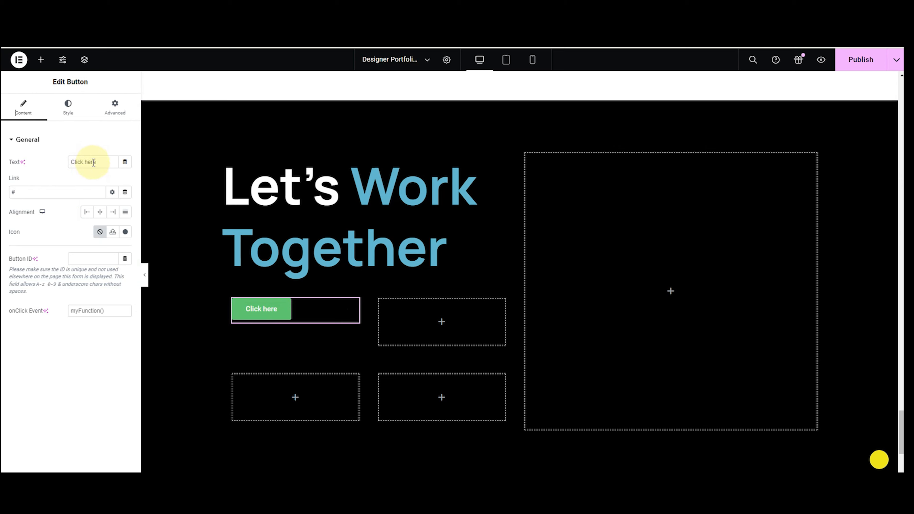
drag(97, 162, 69, 168)
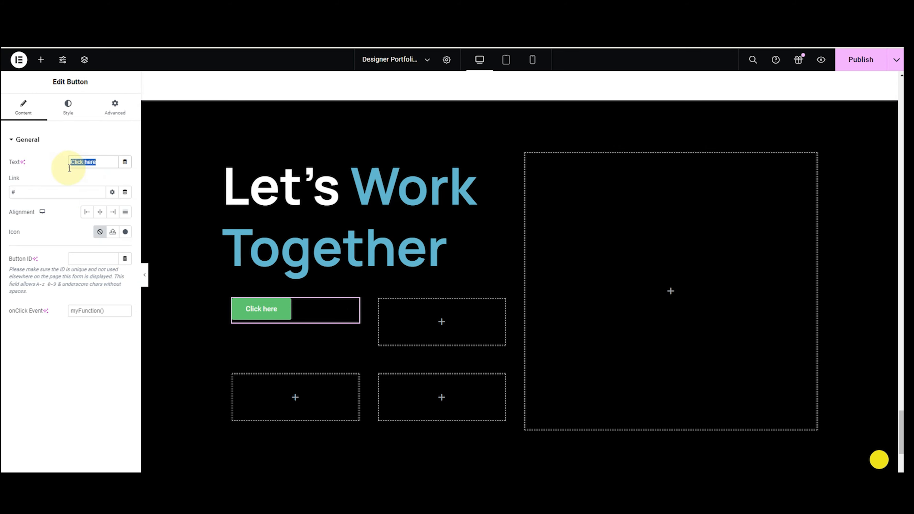
text(Dribble)
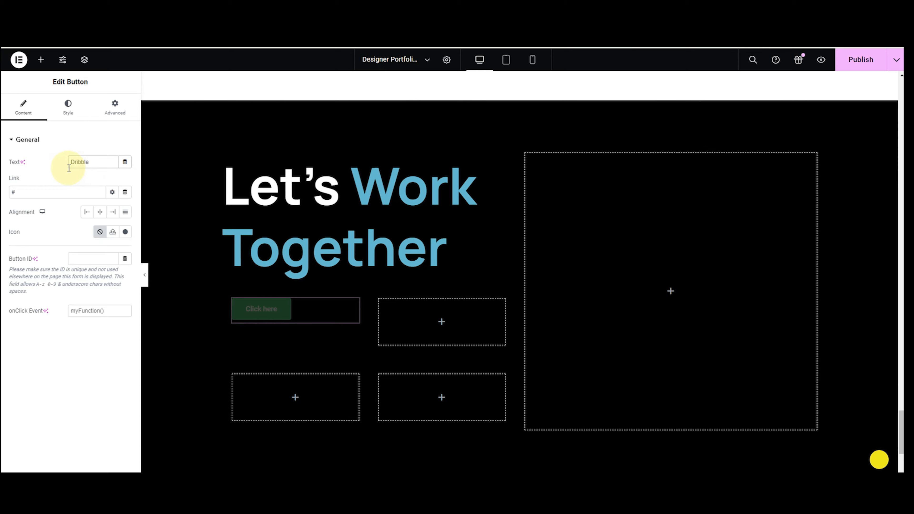
click(98, 214)
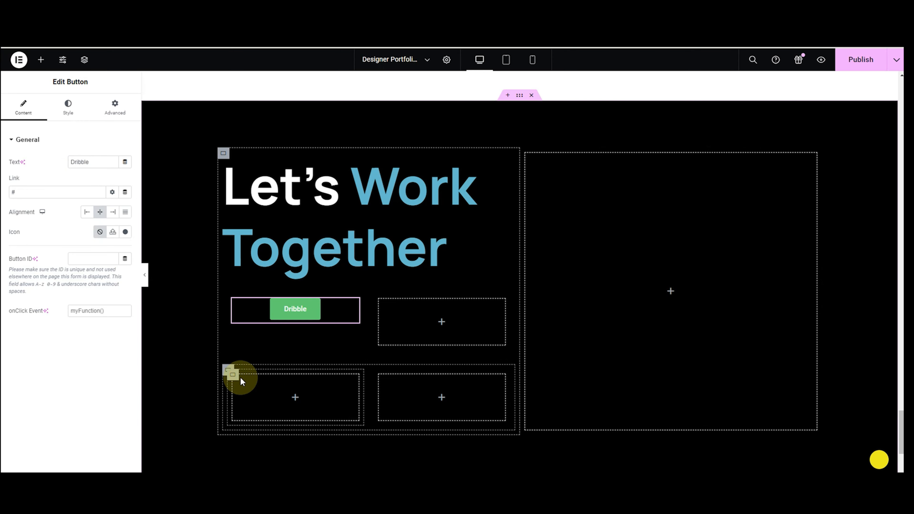
Set the Dribble button's typography to 19 px with weight 400 (Normal).
click(69, 113)
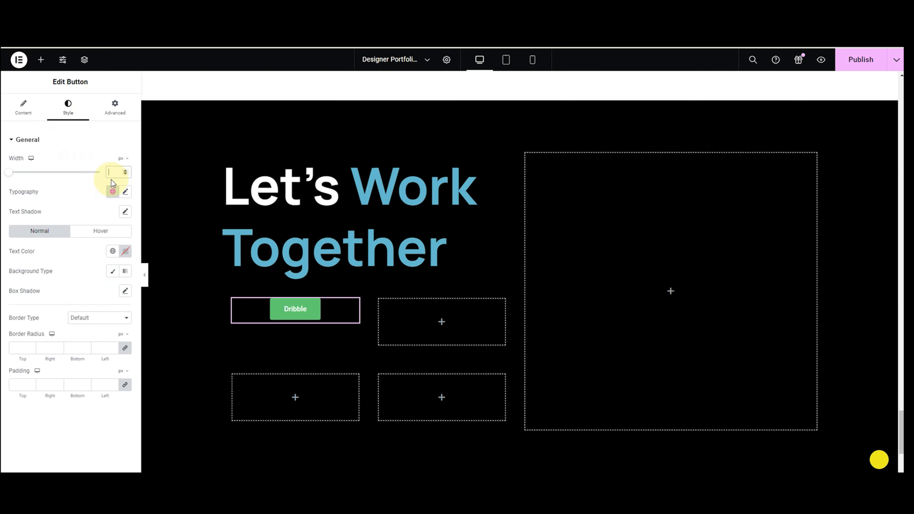
text(400)
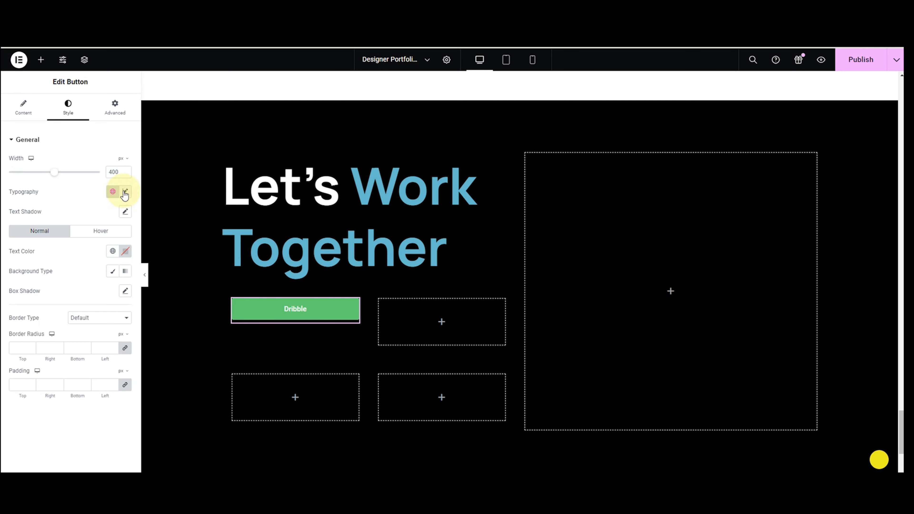
click(125, 192)
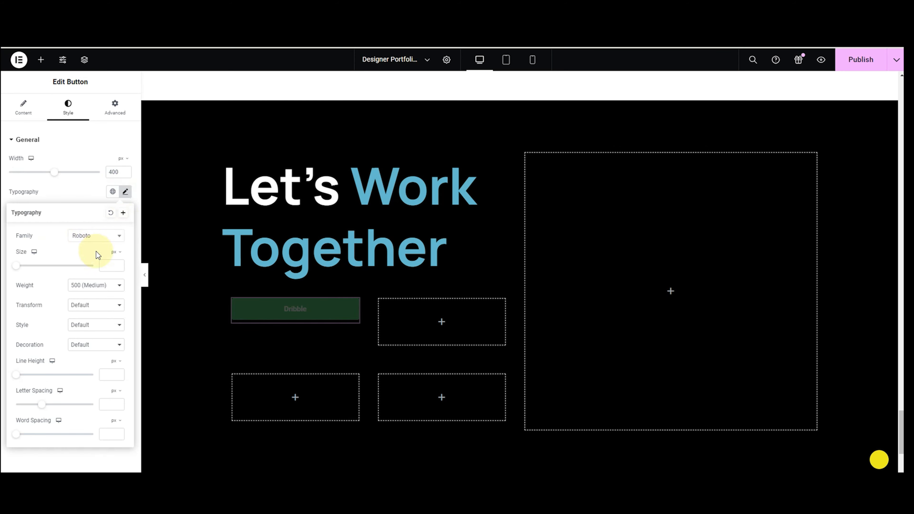
click(103, 269)
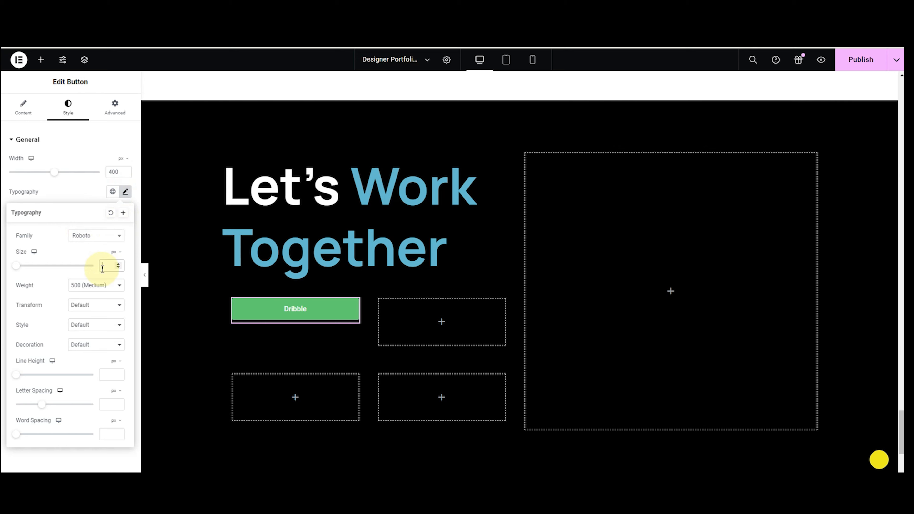
text(20)
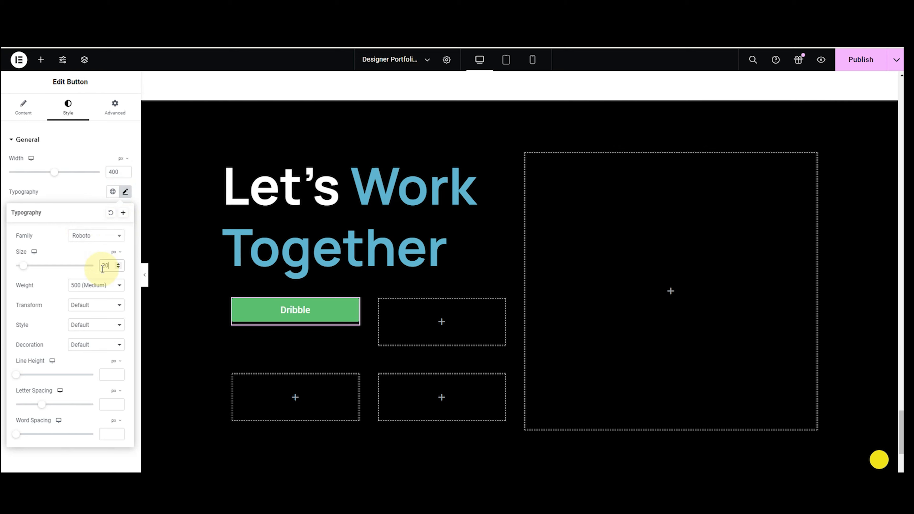
key(Down)
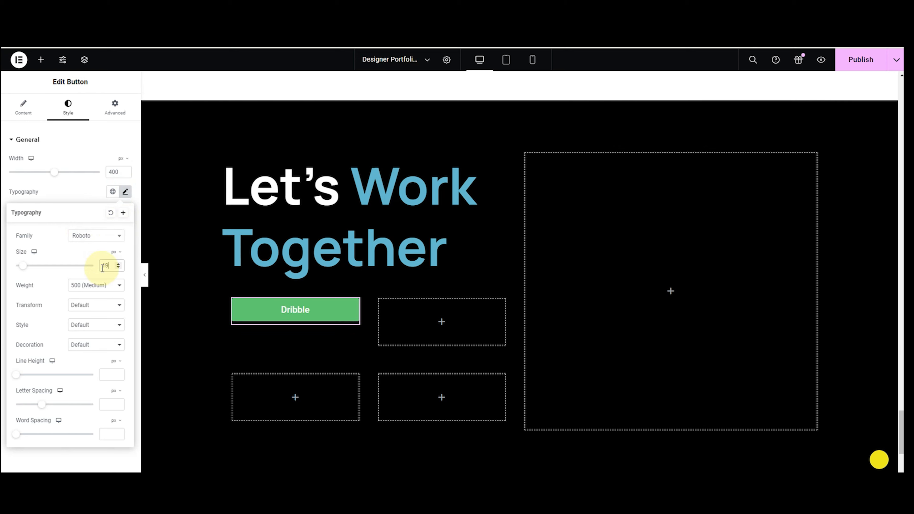
click(90, 285)
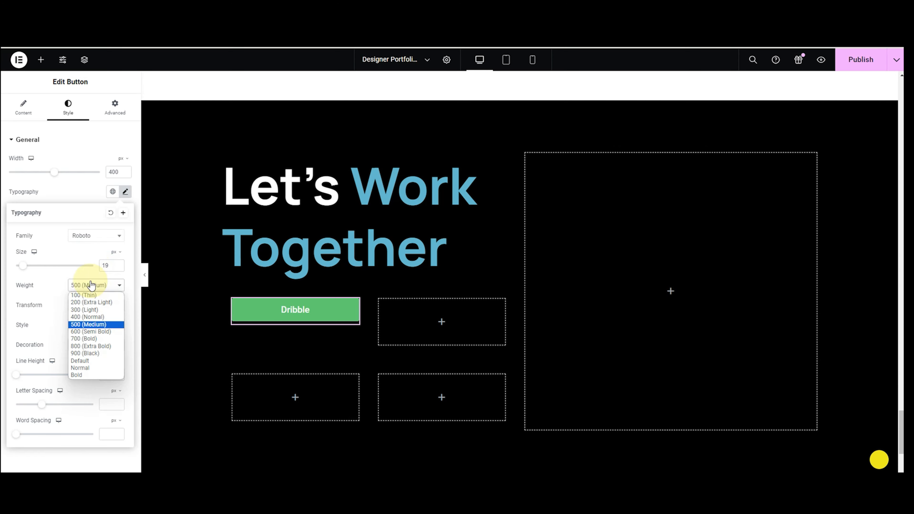
click(90, 319)
click(62, 198)
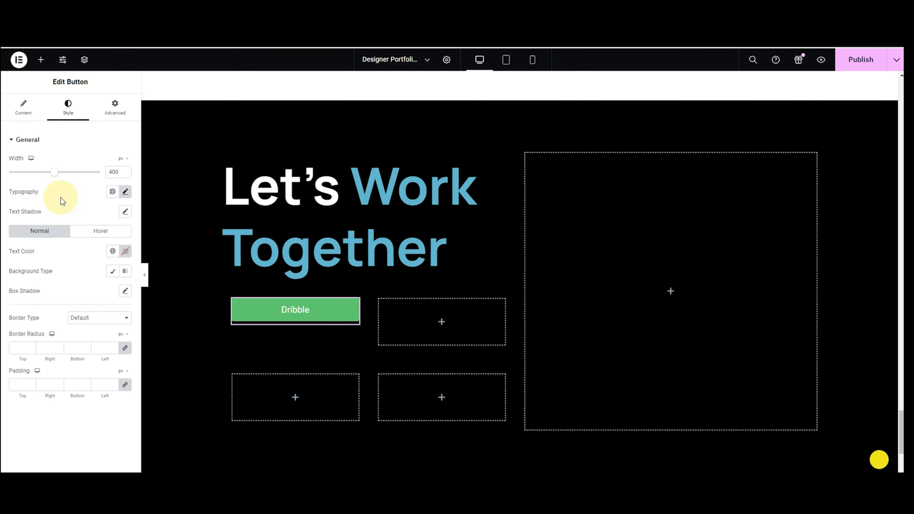
Keep the button text white and give it a solid #1C1D20 background.
click(125, 251)
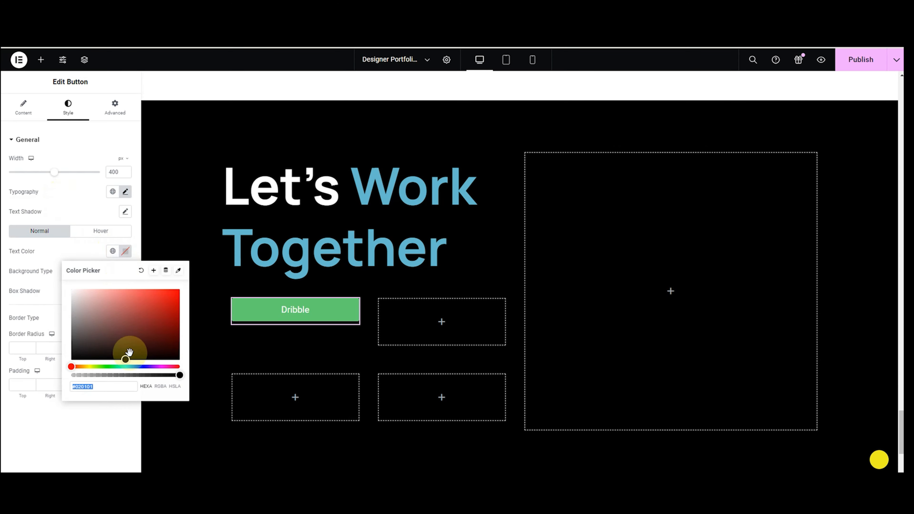
click(46, 272)
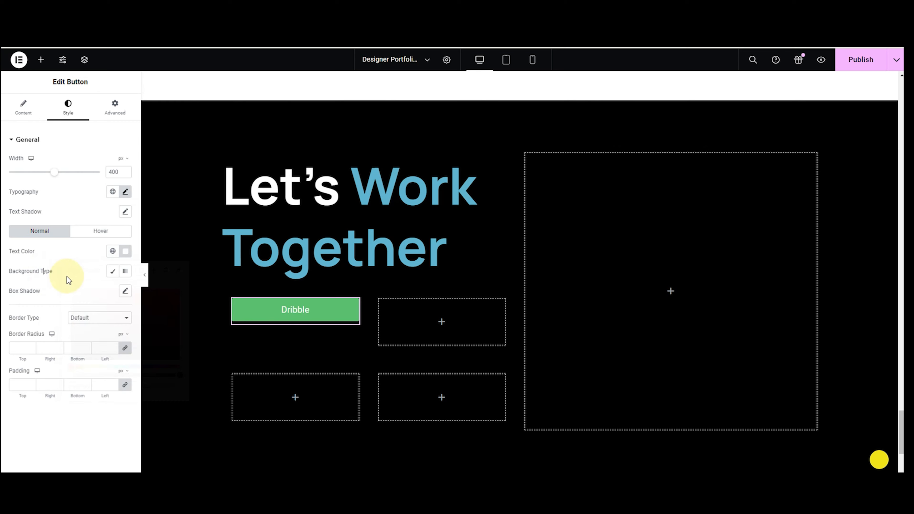
click(112, 272)
click(125, 292)
text(#1C1D20)
click(69, 454)
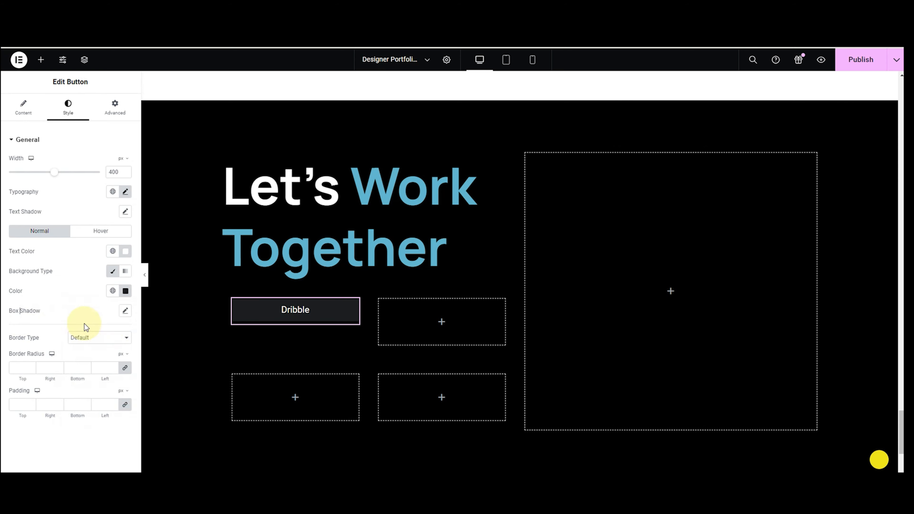
Give the button a solid 2 px dark border.
click(110, 342)
click(98, 363)
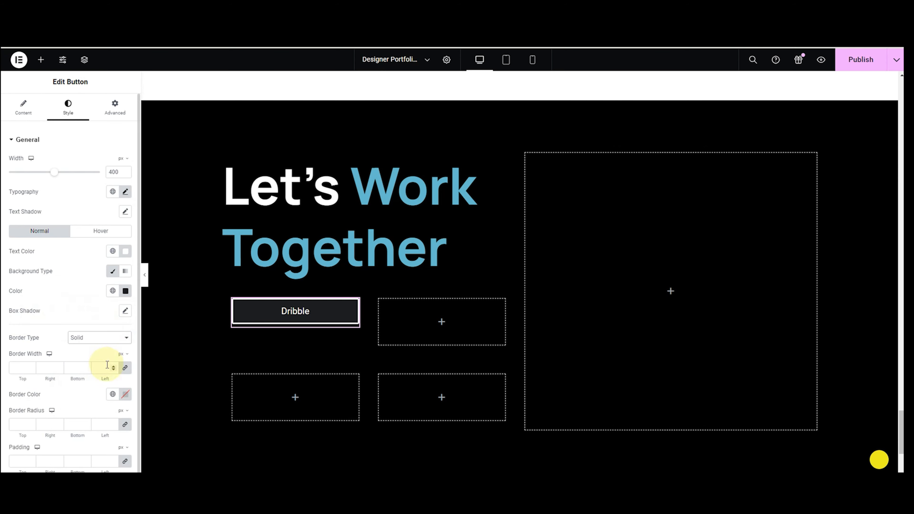
click(105, 367)
text(1)
key(BackSpace)
text(2)
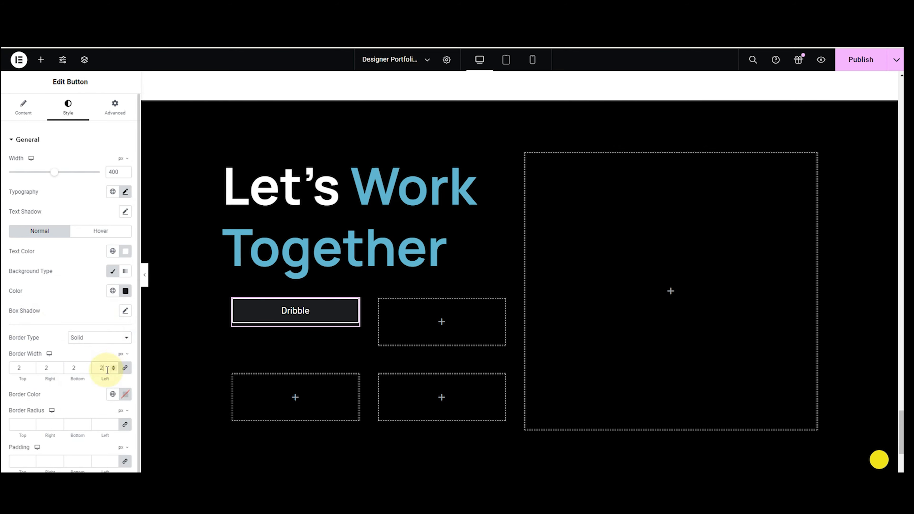
click(125, 395)
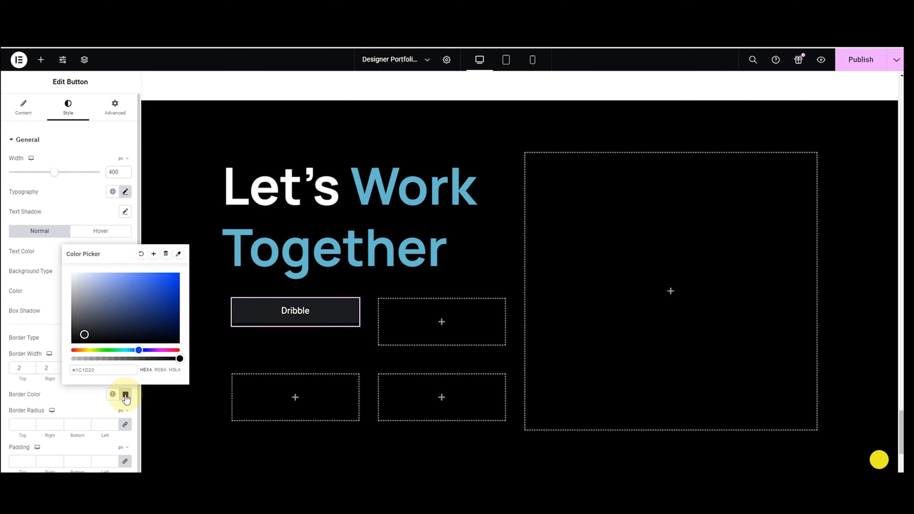
click(14, 419)
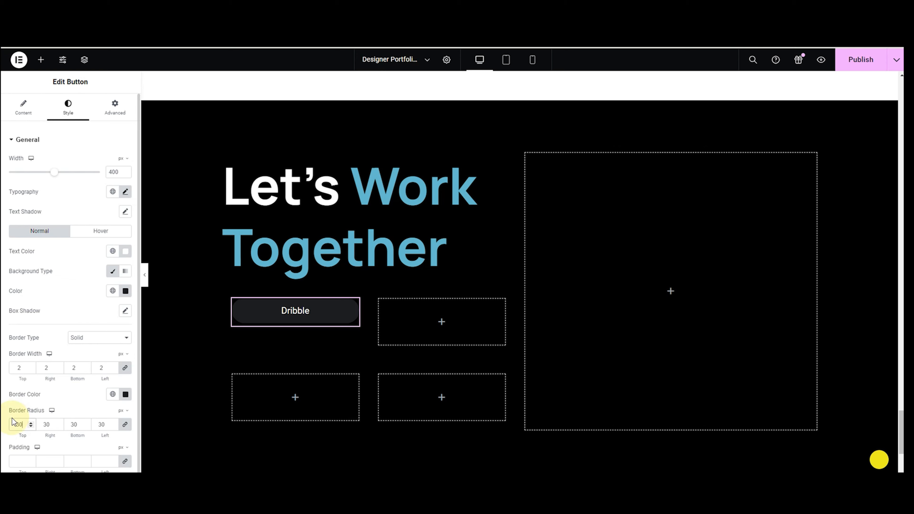
Set the button padding to 15/50 and copy the Dribble button.
click(126, 462)
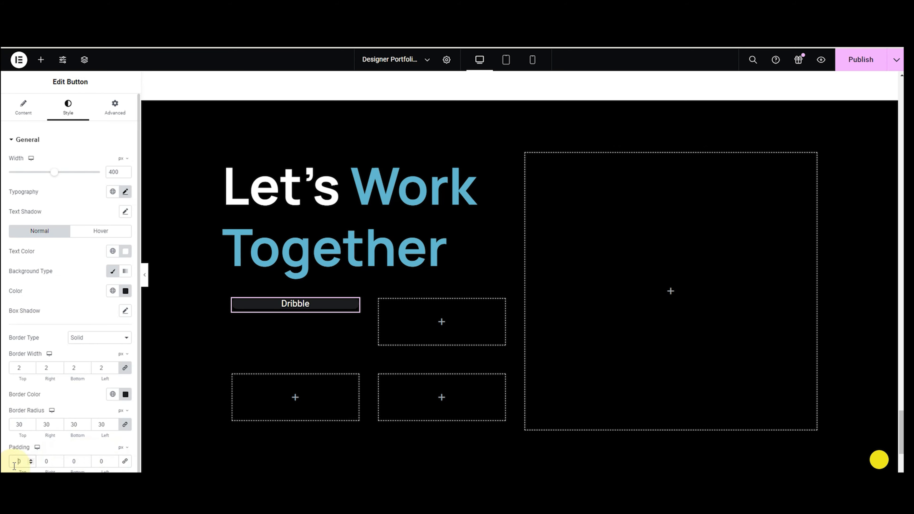
text(15)
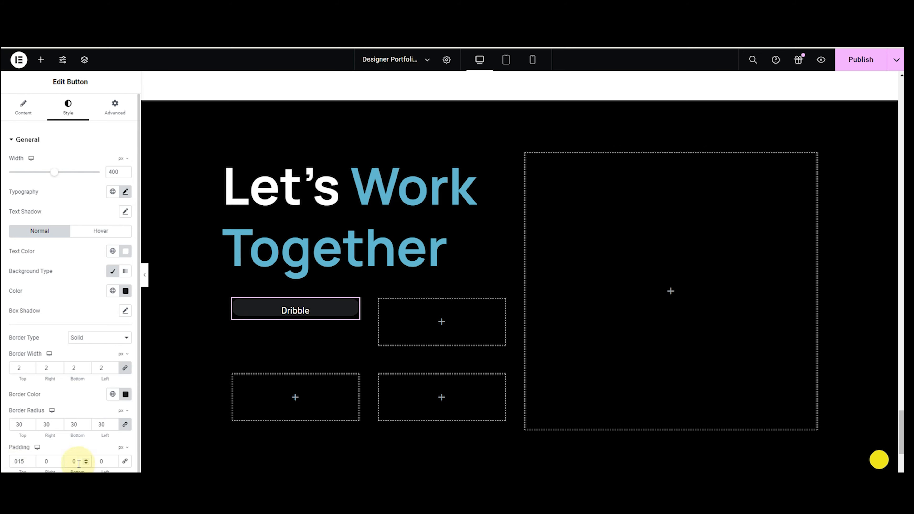
text(15)
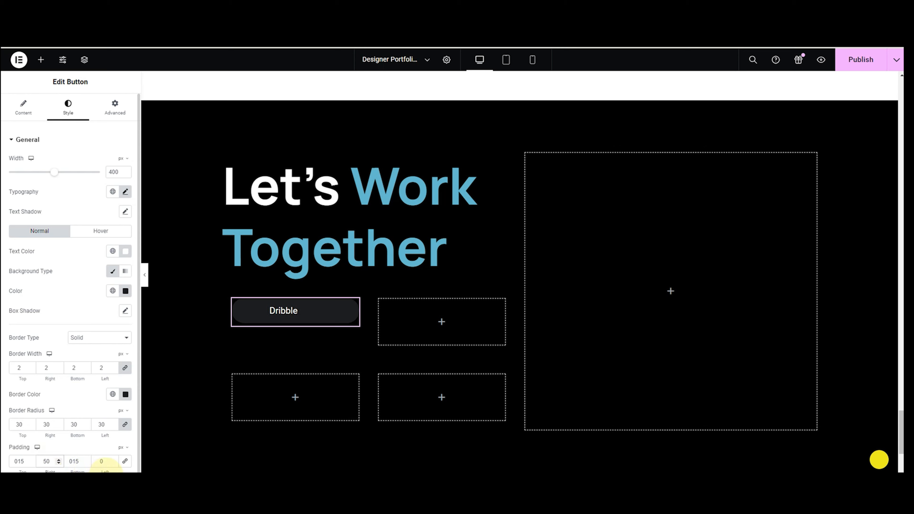
text(5)
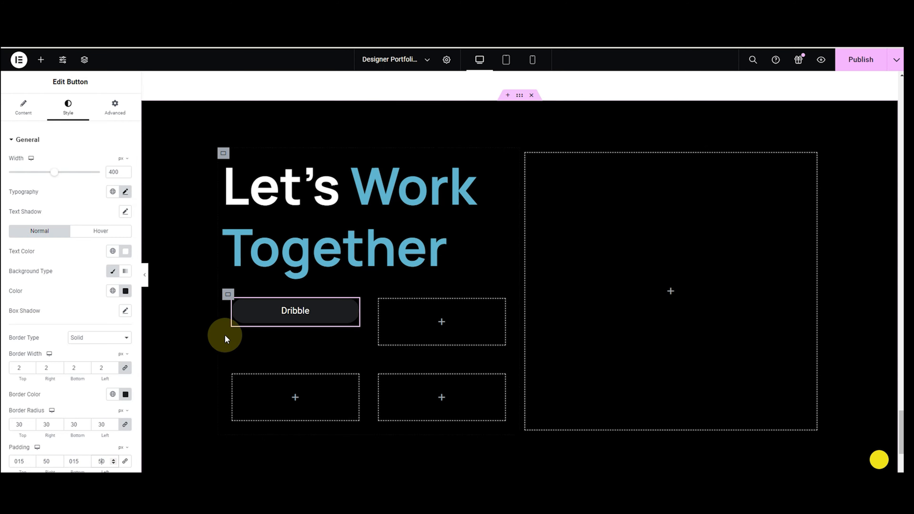
right_click(256, 318)
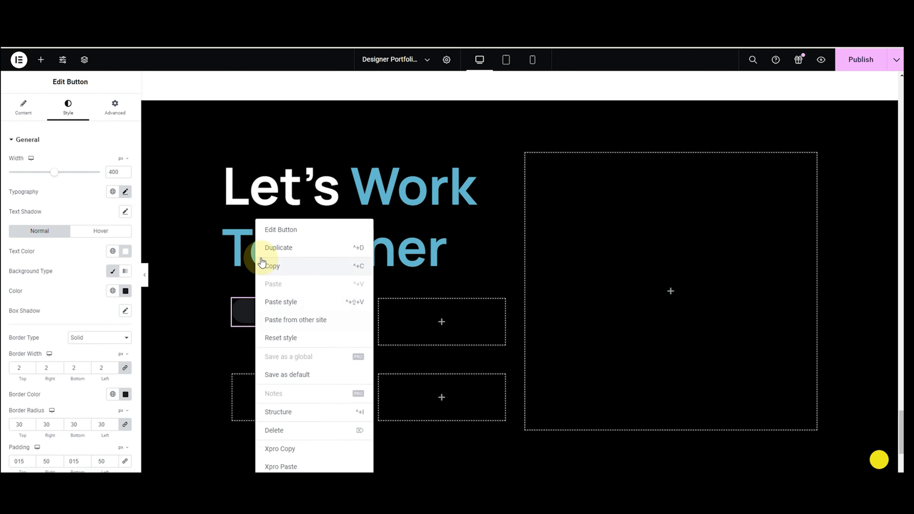
click(262, 247)
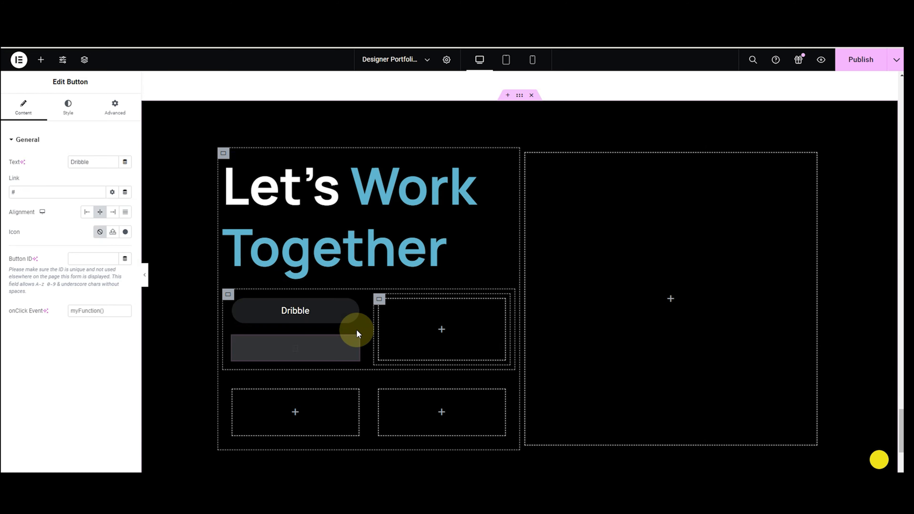
key(Delete)
right_click(311, 320)
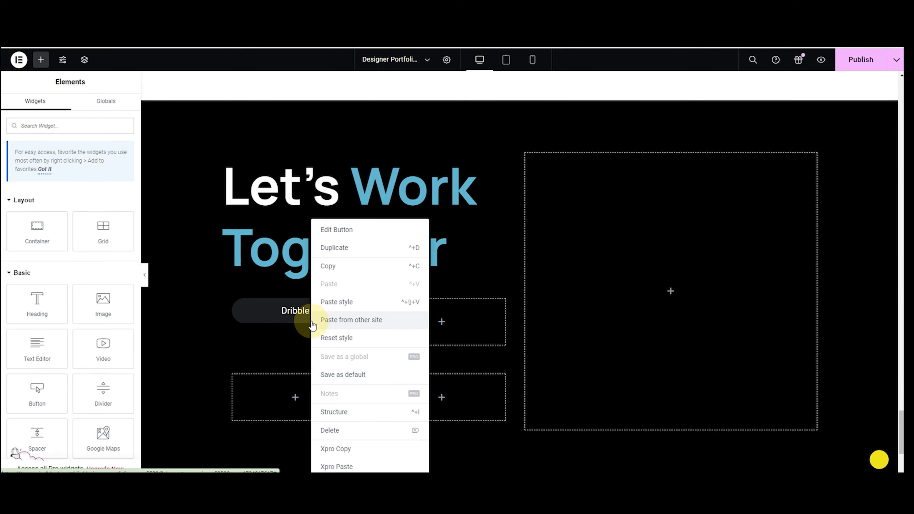
click(319, 266)
Paste copies of the Dribble button into the three empty boxes.
click(308, 314)
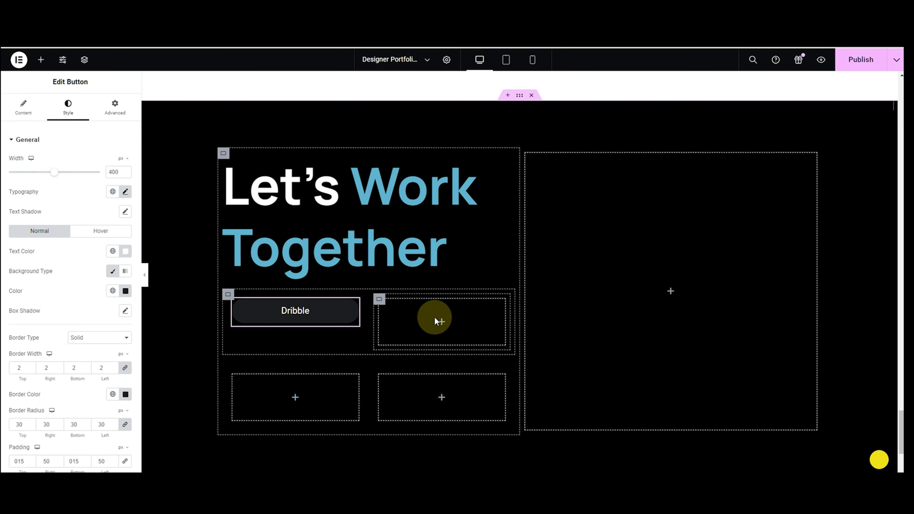
right_click(435, 316)
click(436, 301)
right_click(314, 324)
click(332, 300)
right_click(416, 374)
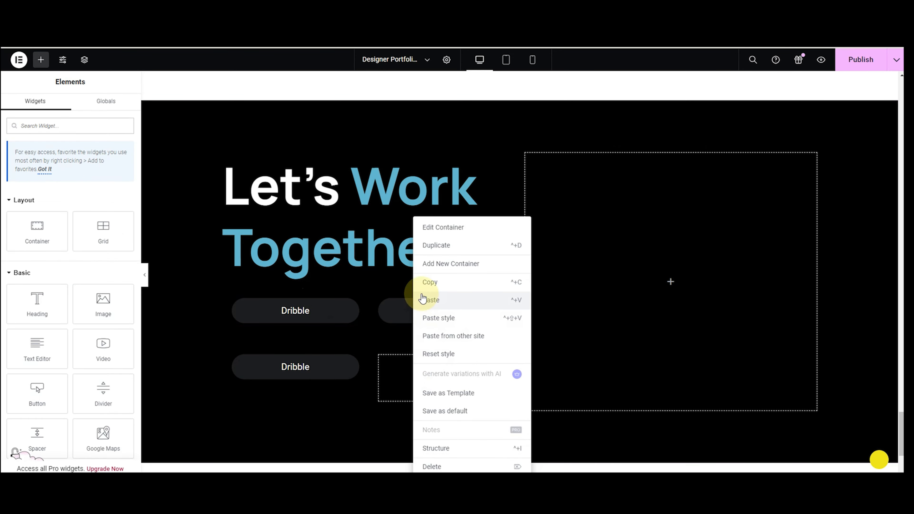
click(422, 300)
Relabel the three copies Behance, Medium and LinkedIn.
click(402, 320)
double_click(86, 162)
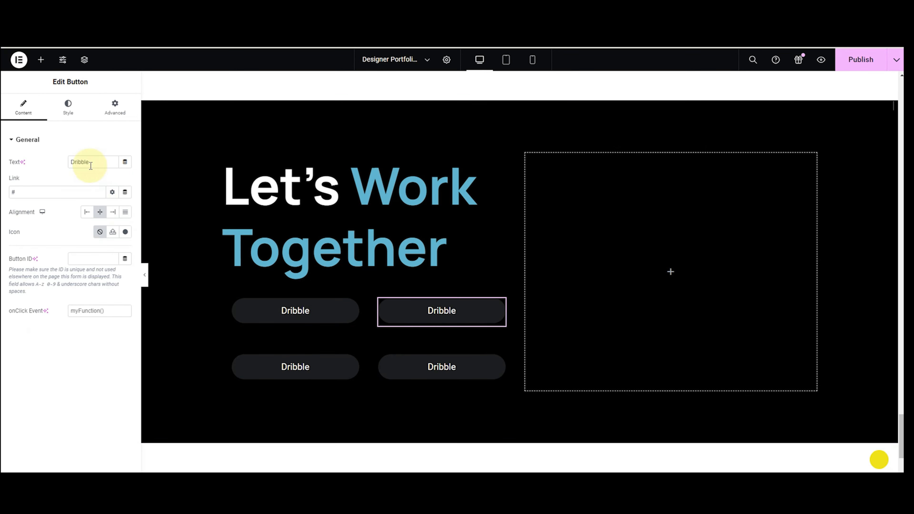
text(Behance)
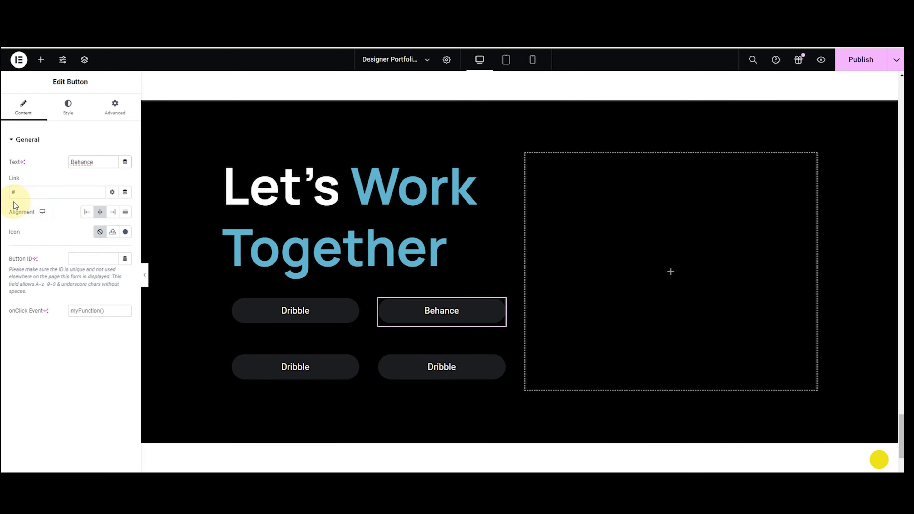
click(296, 374)
double_click(78, 162)
text(Medium)
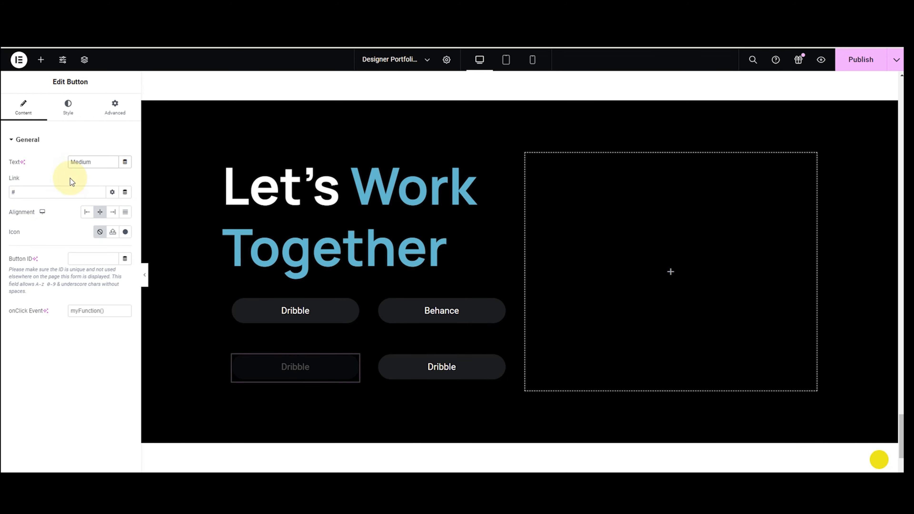
click(441, 366)
double_click(103, 165)
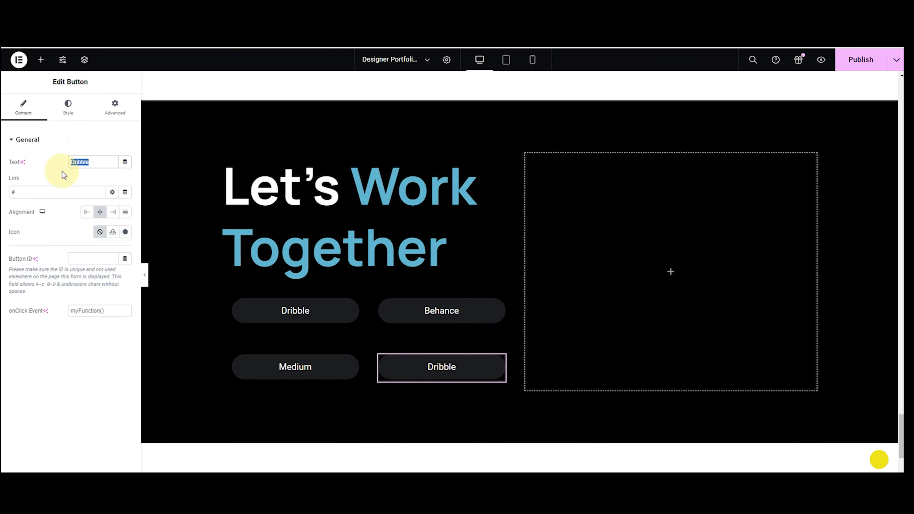
text(L)
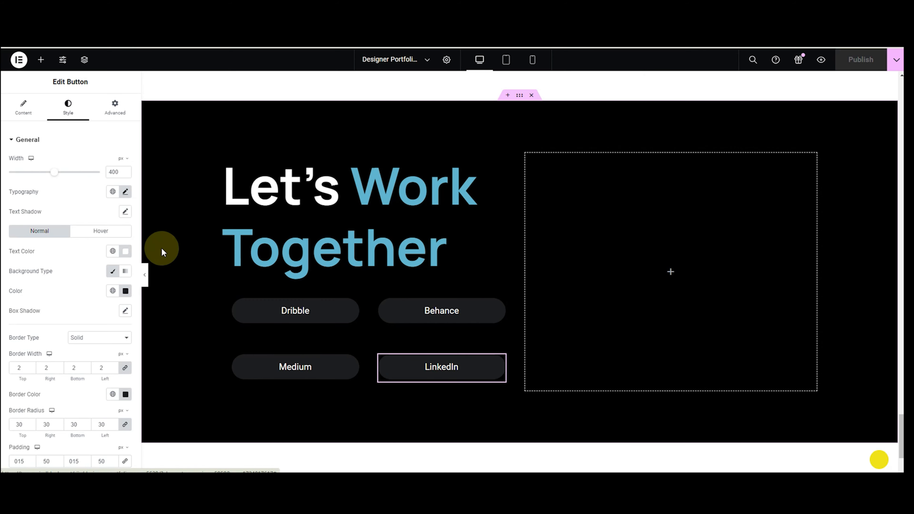
Give the LinkedIn button black hover text, a white hover background and a black hover border.
click(99, 232)
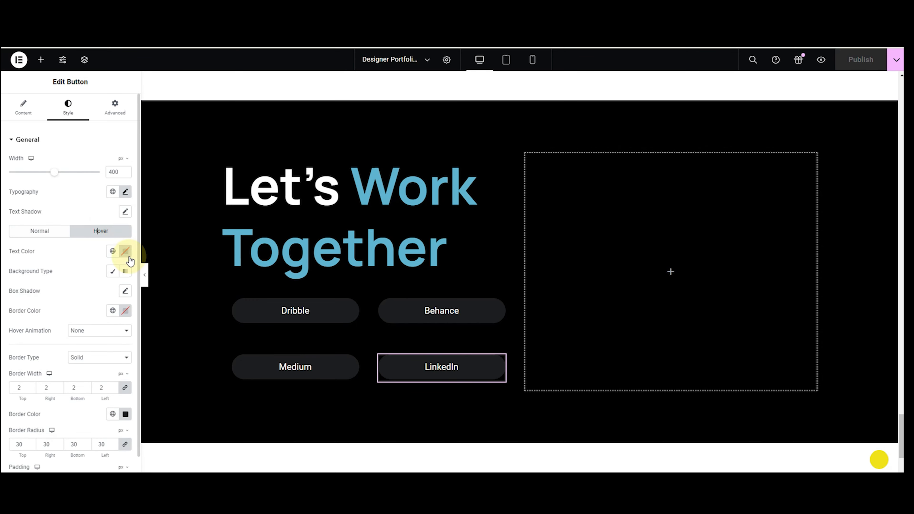
click(125, 251)
click(128, 358)
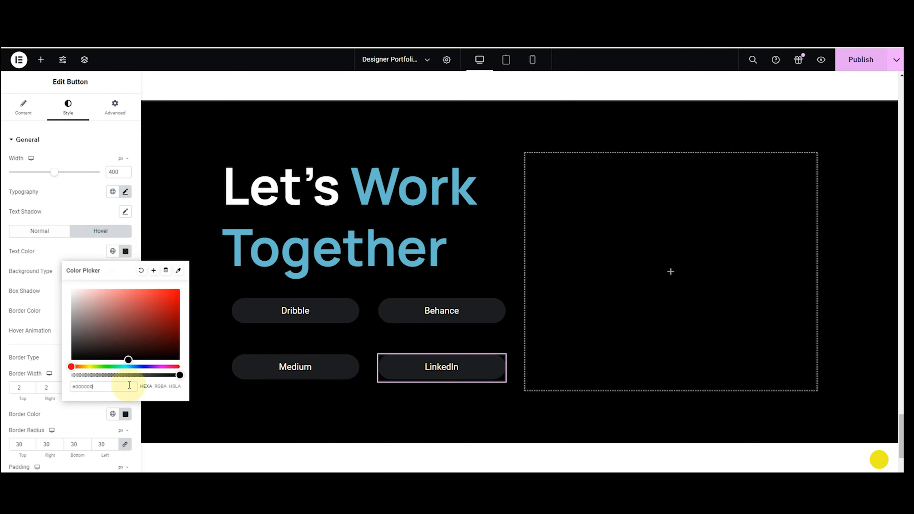
click(113, 271)
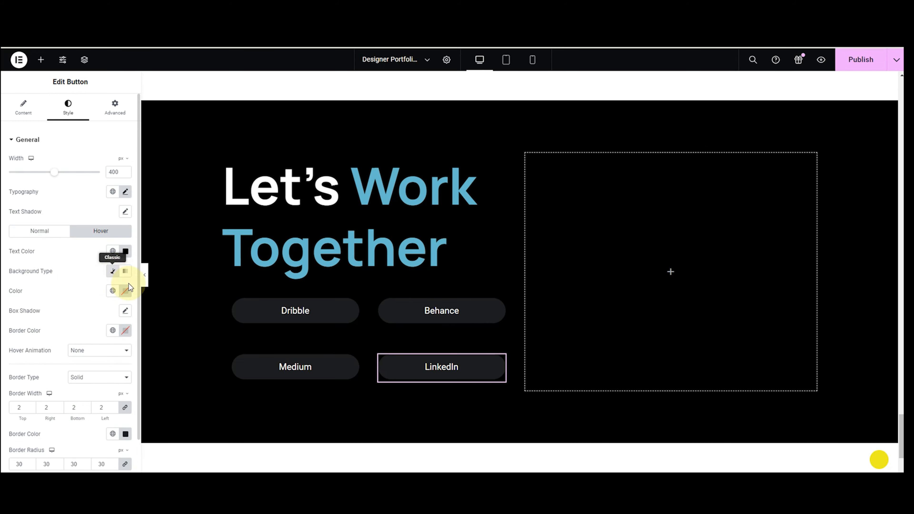
click(126, 292)
drag(120, 372, 53, 329)
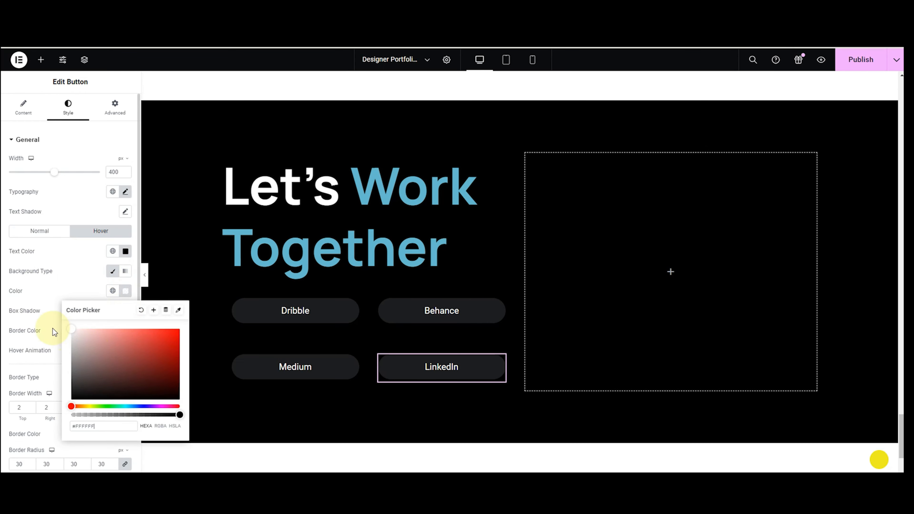
click(45, 297)
click(125, 331)
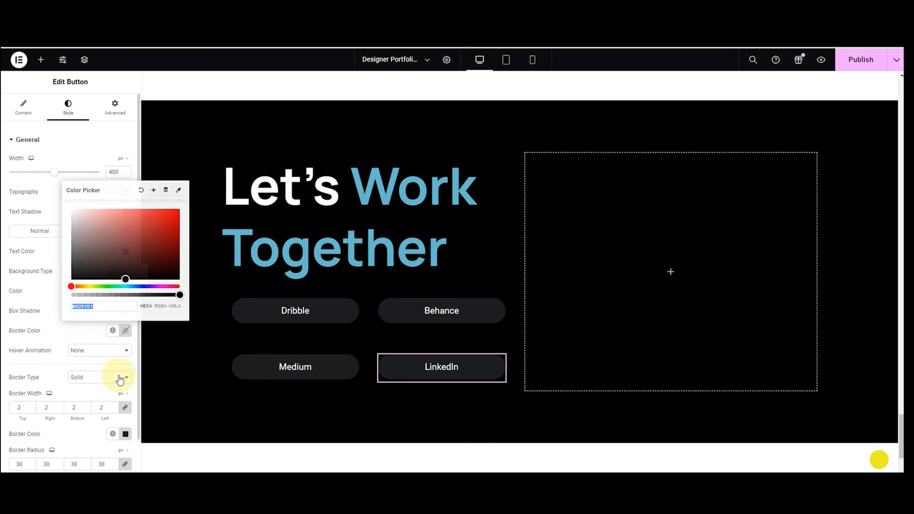
click(120, 279)
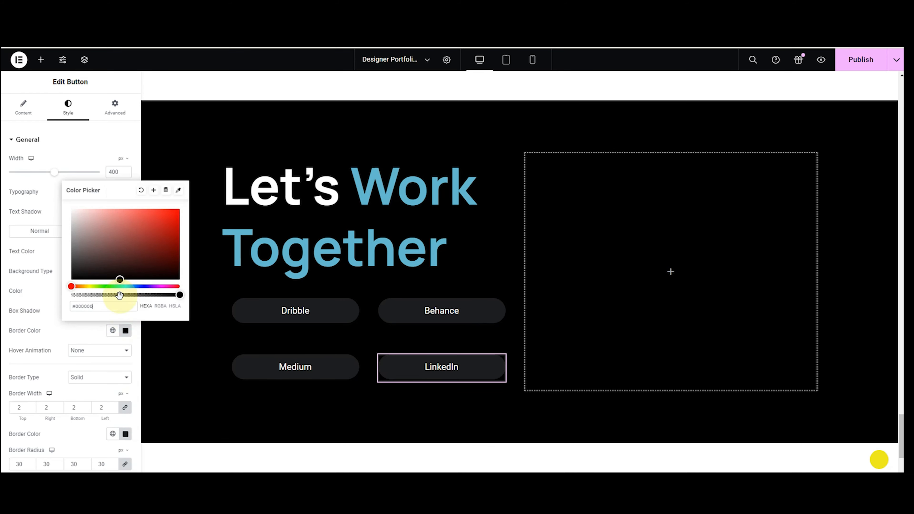
click(71, 325)
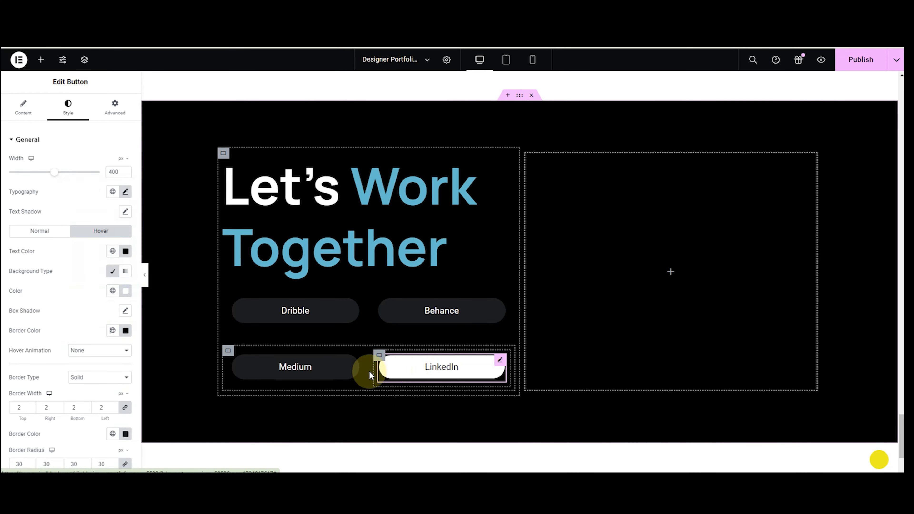
Give the Medium button the same black text, white background and black border on hover.
click(328, 373)
click(126, 253)
click(130, 359)
click(46, 287)
click(113, 272)
click(125, 291)
click(71, 329)
click(51, 284)
click(125, 331)
click(125, 279)
click(77, 334)
Set the Dribble button's hover state to black text on a white background with a border colour.
click(293, 310)
click(101, 232)
click(124, 254)
click(122, 358)
click(112, 271)
click(125, 291)
click(72, 330)
click(39, 291)
click(125, 331)
click(123, 278)
Set the Behance button's hover state to black text, a white background and a light grey border.
click(402, 310)
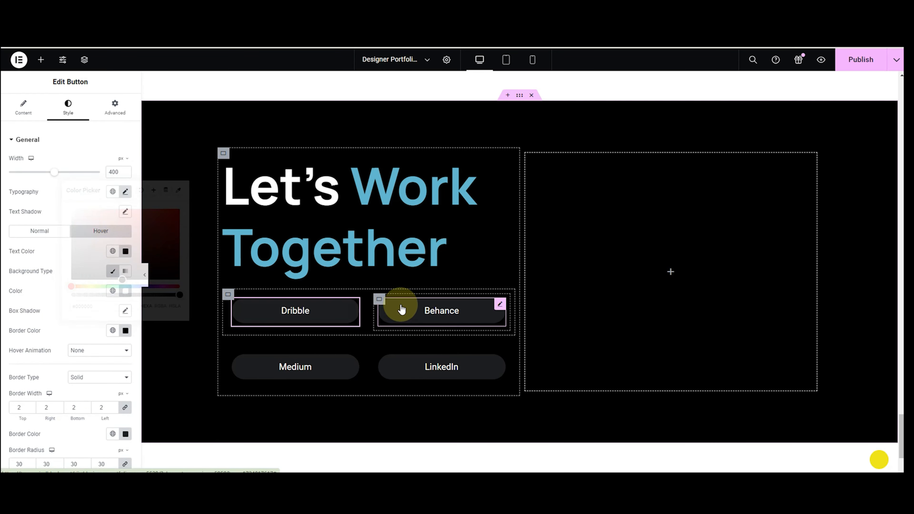
click(108, 233)
click(125, 252)
click(122, 360)
click(125, 402)
click(113, 274)
click(126, 290)
click(123, 396)
click(57, 328)
click(125, 331)
drag(73, 238, 73, 223)
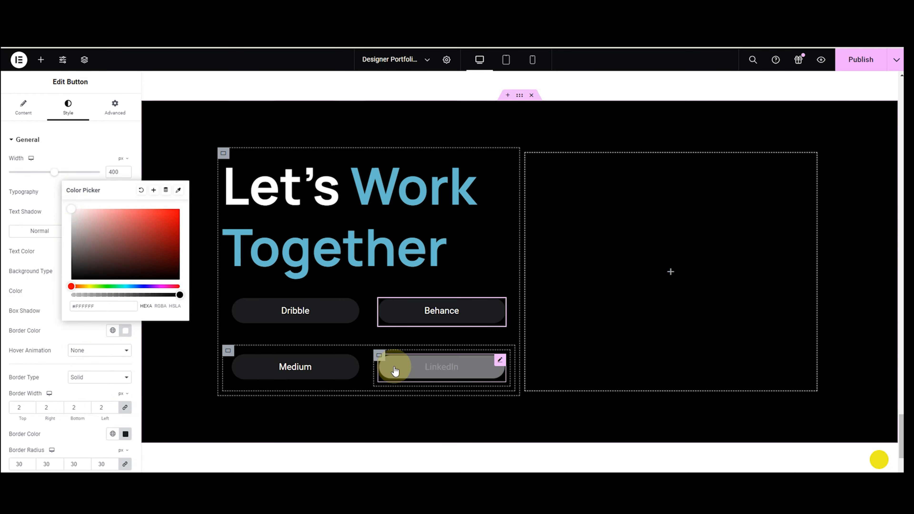
click(116, 277)
click(125, 251)
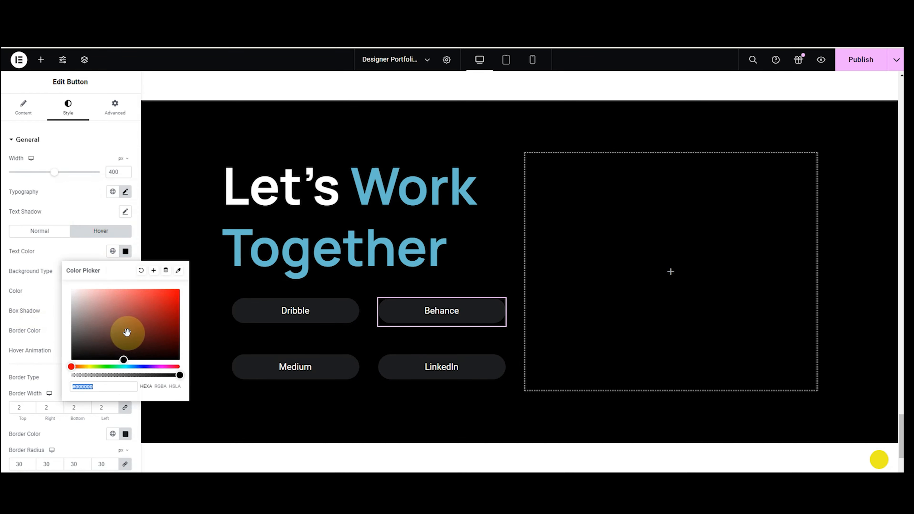
click(126, 291)
click(125, 291)
drag(118, 385, 71, 328)
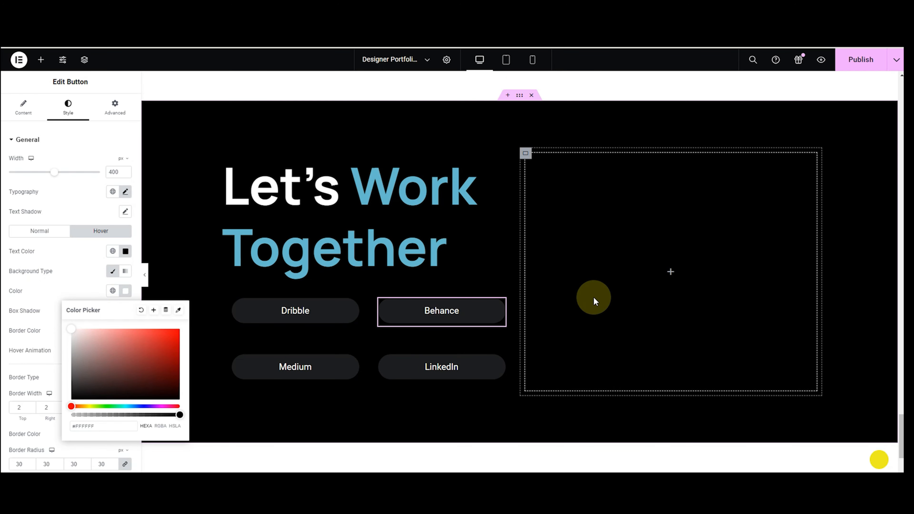
click(593, 297)
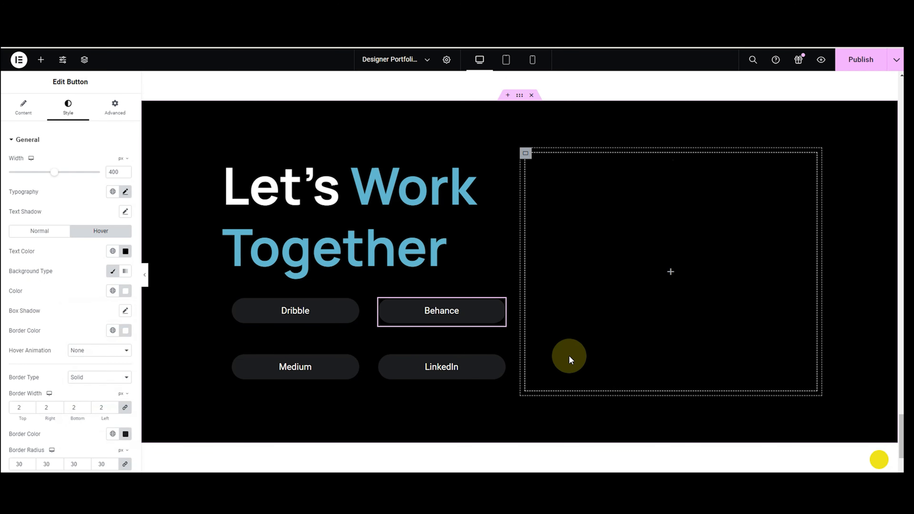
Add an Icon Box to the empty right-hand slot using the arrow SVG from the media library.
click(41, 60)
click(40, 124)
text(icon b)
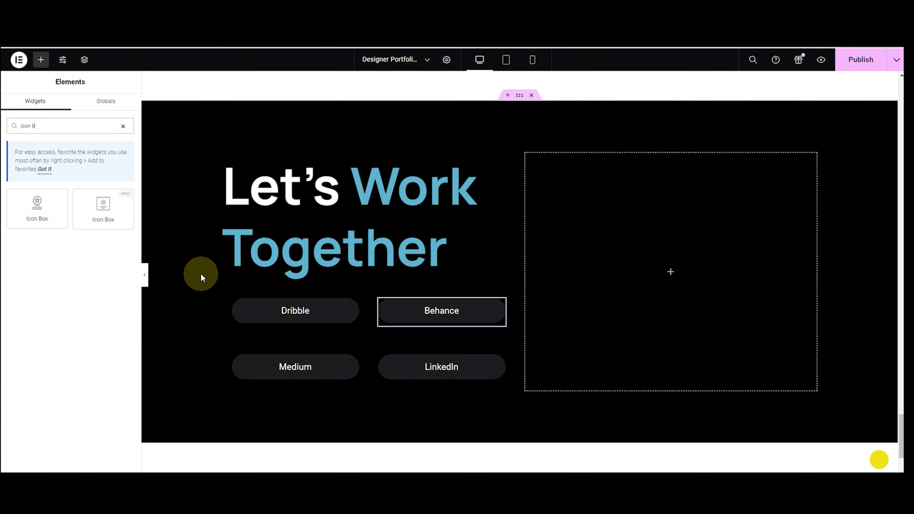
drag(122, 199, 623, 197)
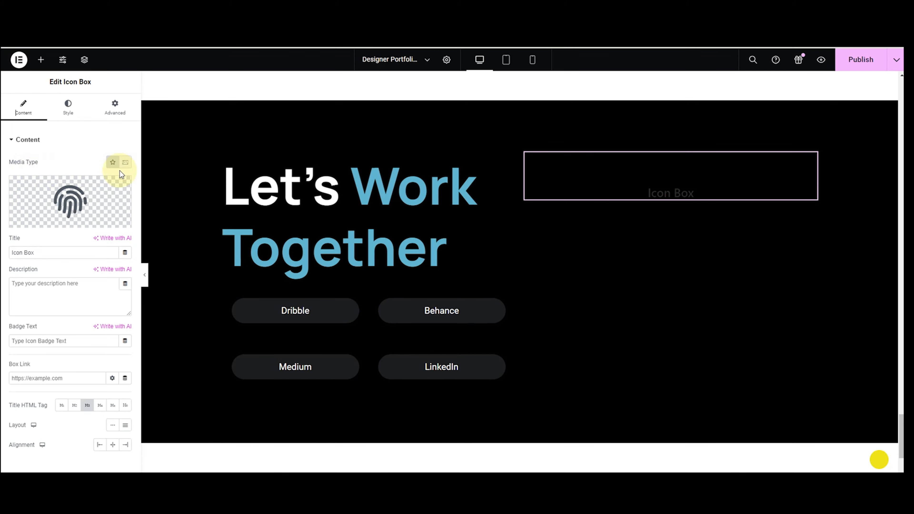
mouse_move(102, 202)
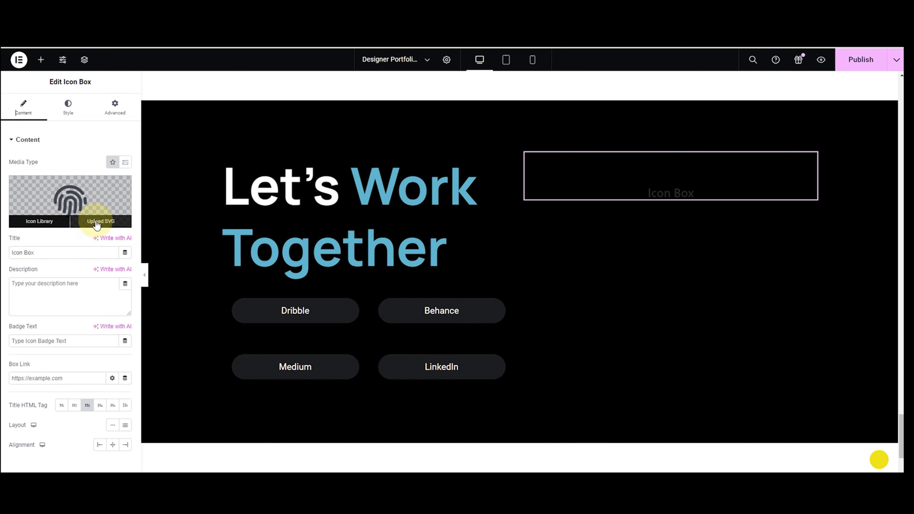
click(97, 222)
click(197, 174)
click(861, 450)
Set the title to 'DROP ME A LINE', paste the contact e-mail as description, and right-align.
click(45, 253)
drag(46, 253, 13, 256)
text(DROP ME A LINE)
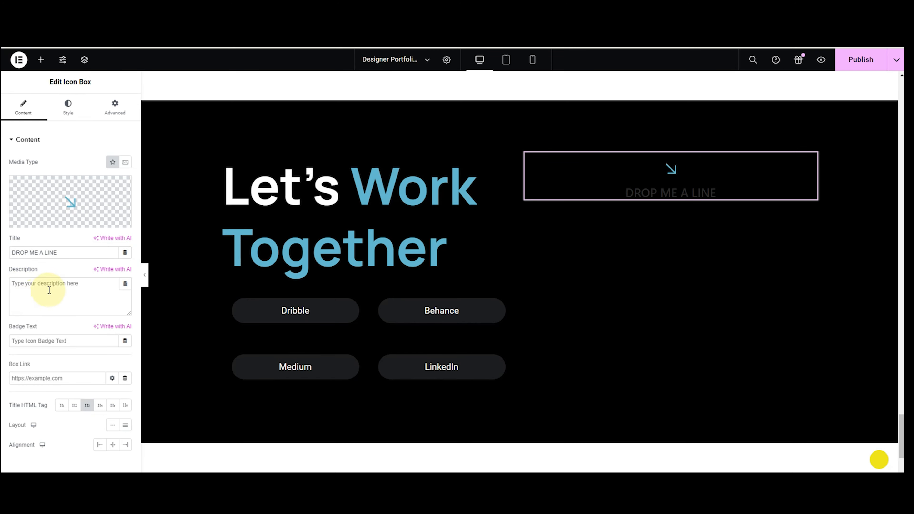
key(ctrl+v)
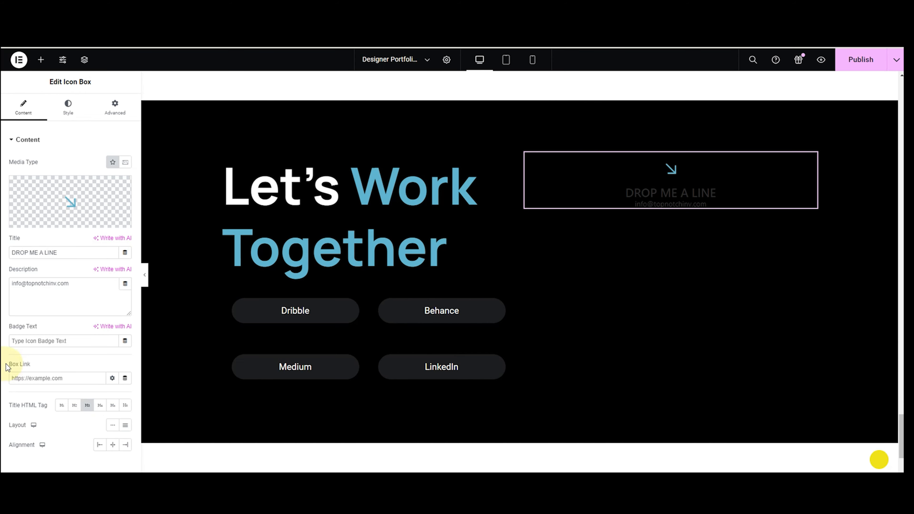
click(125, 445)
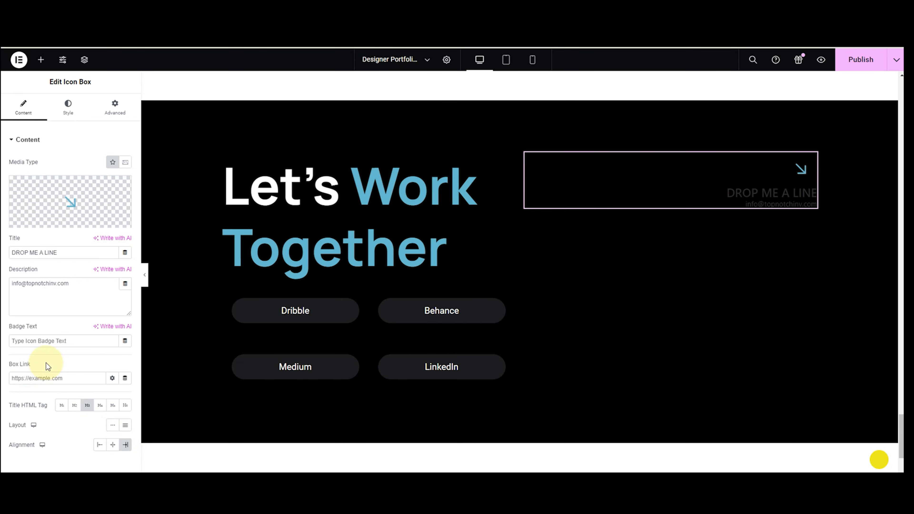
Style the icon with size 30 and background size 40.
click(59, 121)
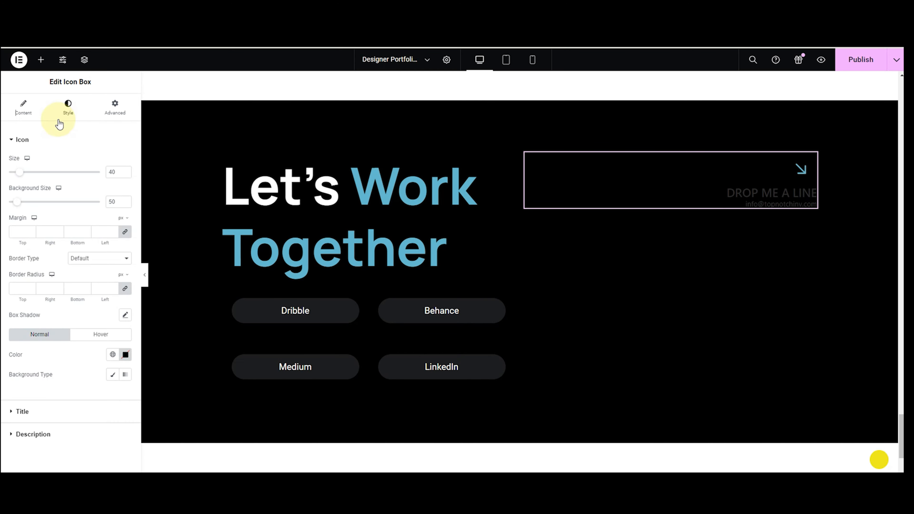
click(77, 216)
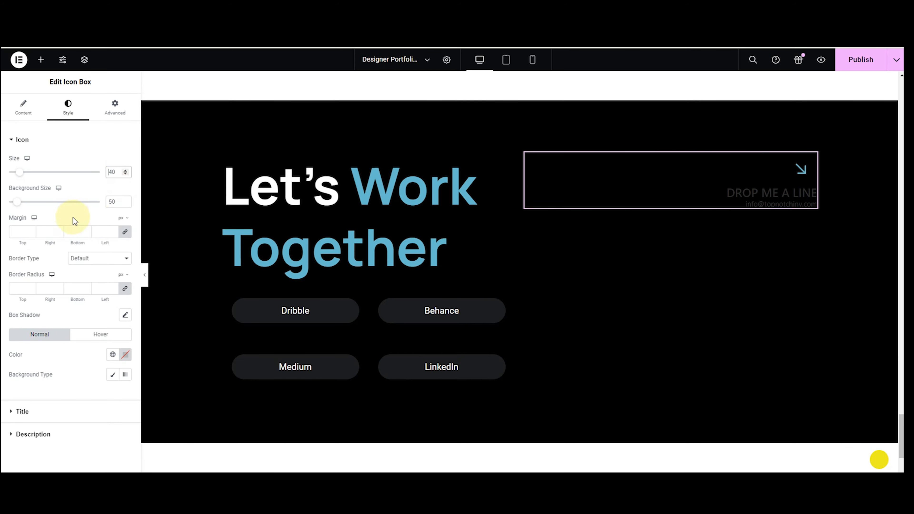
key(BackSpace)
key(BackSpace)
text(30)
click(120, 202)
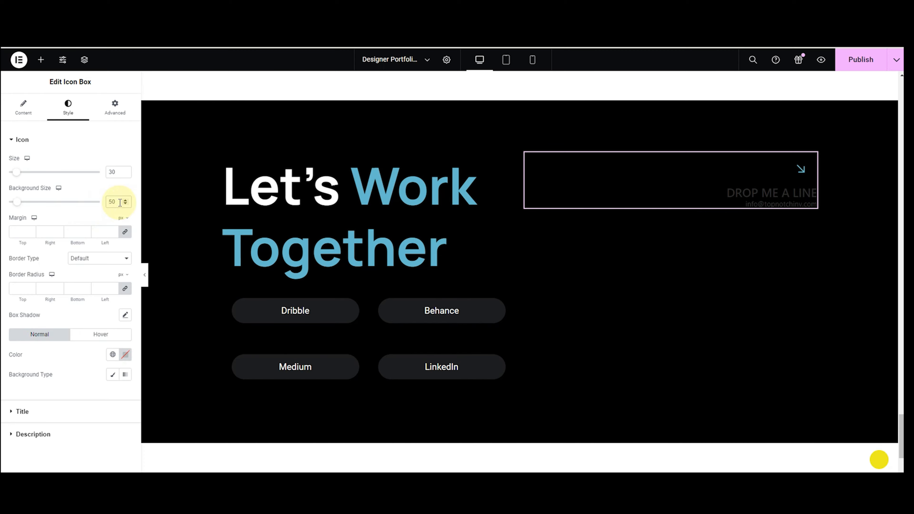
key(BackSpace)
key(BackSpace)
text(40)
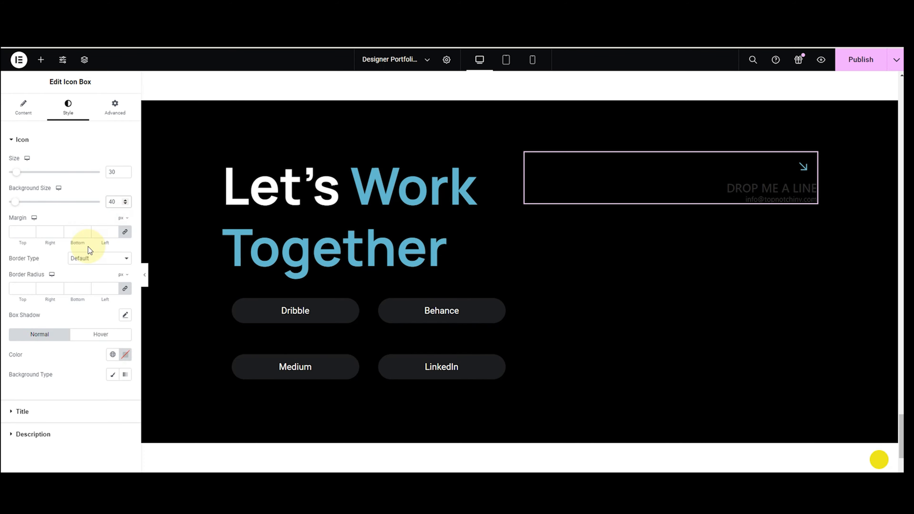
Style the title in Inter, 20px, weight 400, white.
click(26, 411)
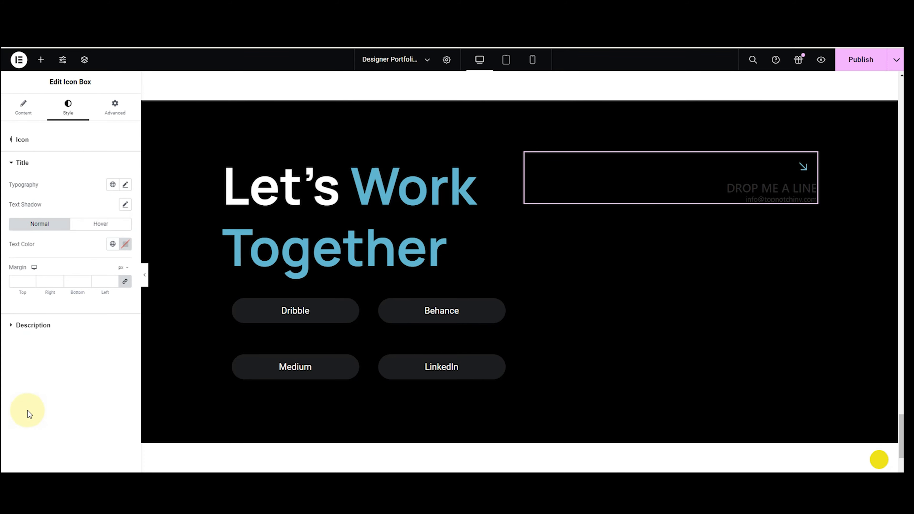
click(125, 185)
click(100, 229)
text(inter)
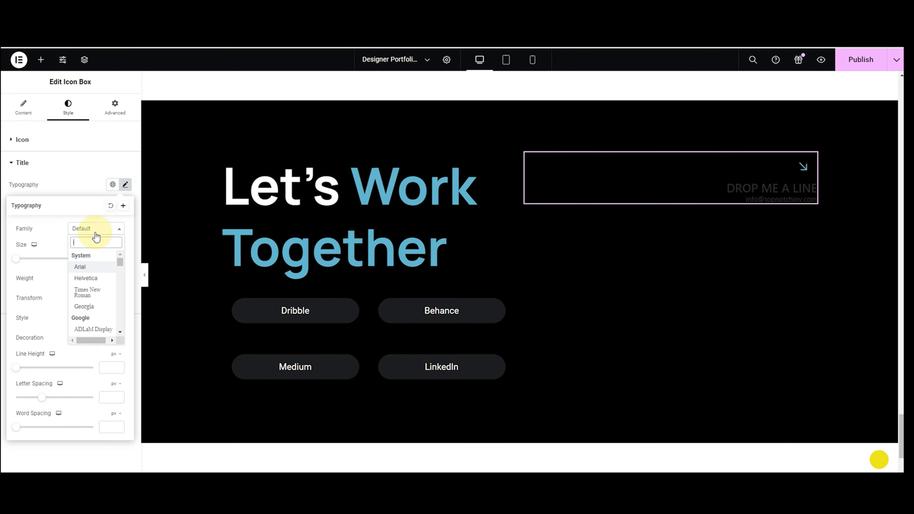
click(88, 267)
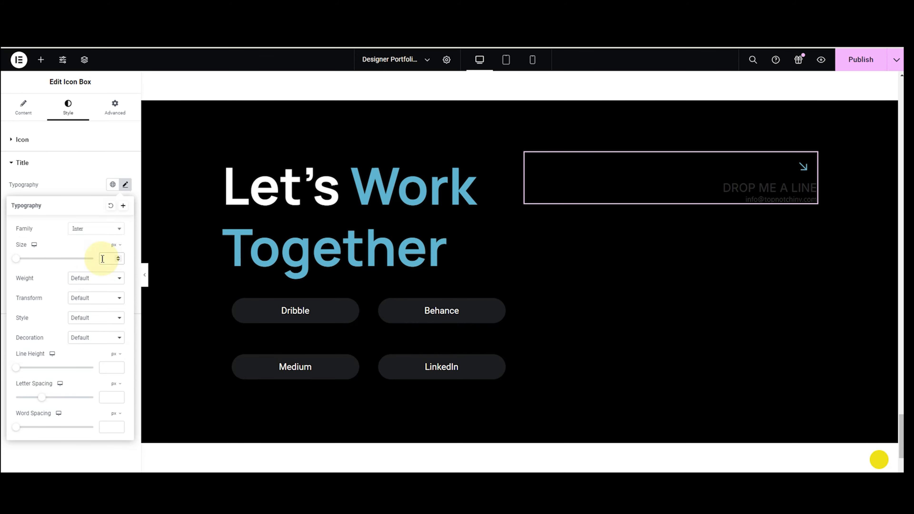
text(20)
click(99, 278)
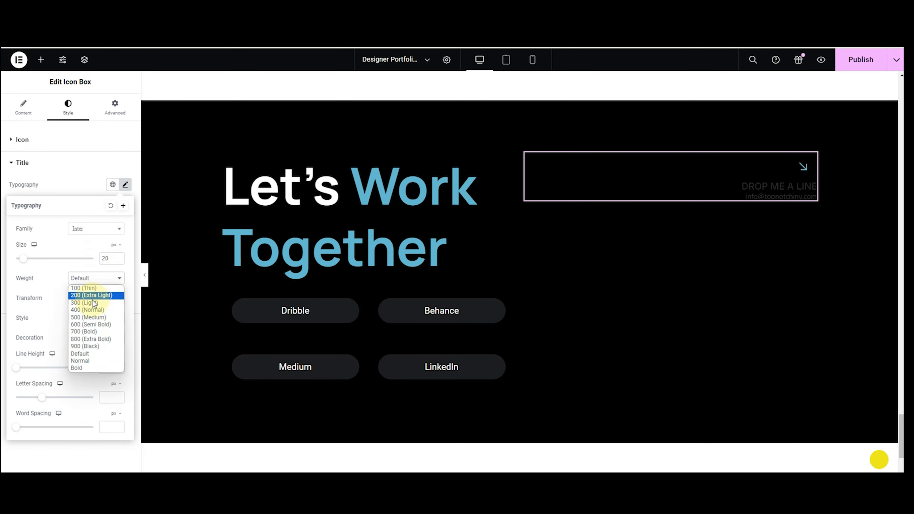
click(90, 310)
click(72, 193)
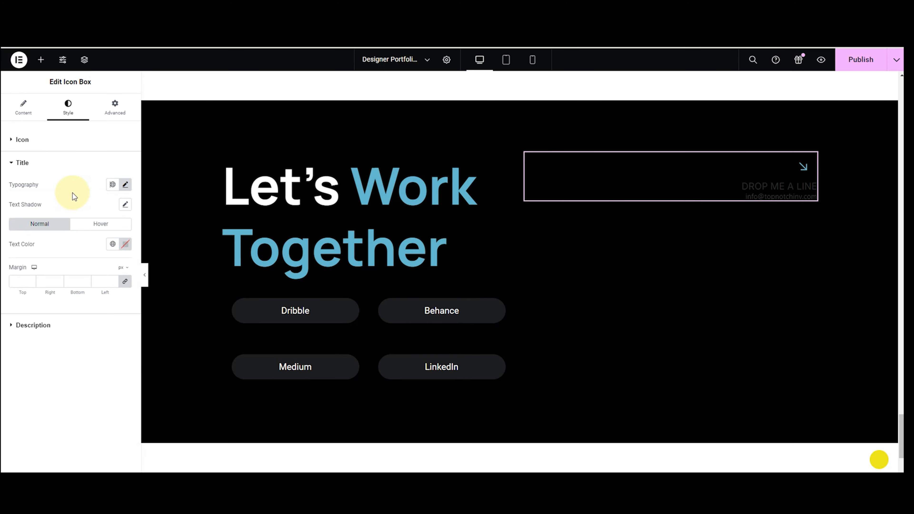
click(125, 245)
drag(112, 332, 47, 258)
click(46, 193)
Style the description in Inter, 20px, weight 400, white.
click(45, 324)
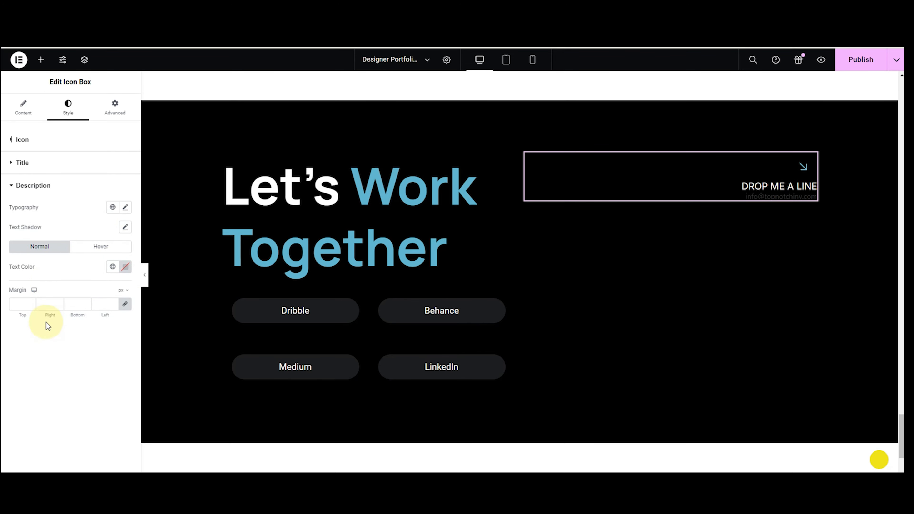
click(125, 207)
click(98, 251)
text(infter)
click(100, 288)
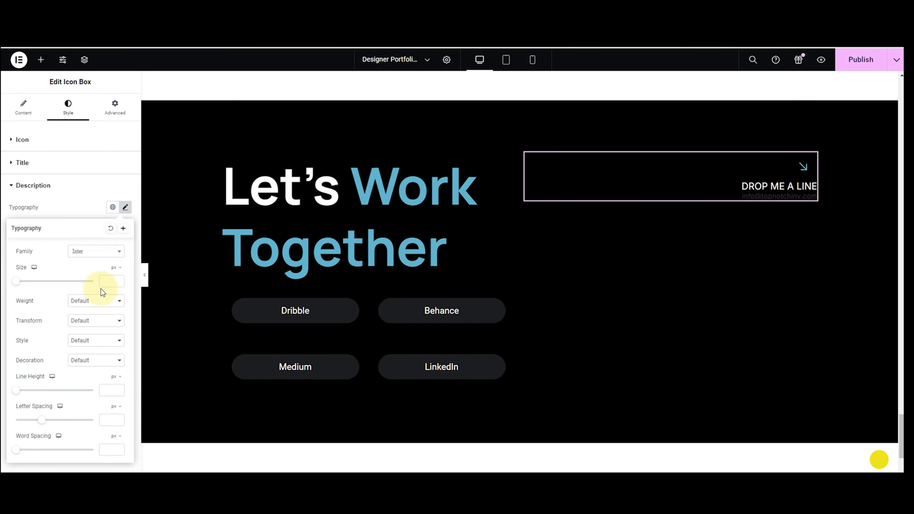
text(20)
click(95, 300)
click(93, 318)
click(77, 211)
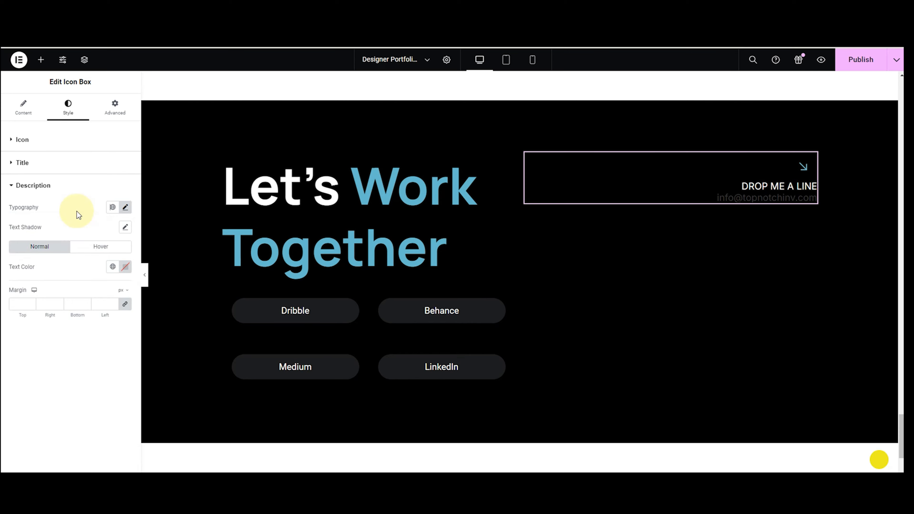
click(125, 266)
drag(124, 376, 44, 288)
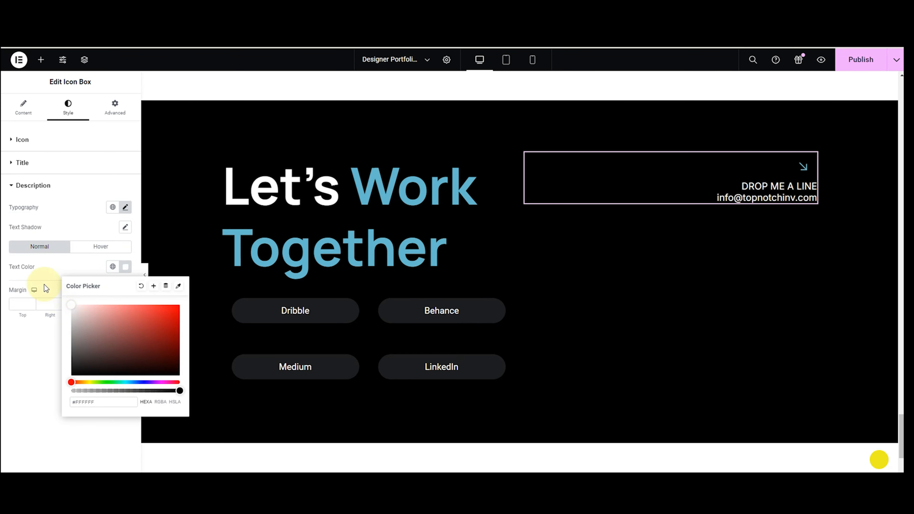
click(56, 234)
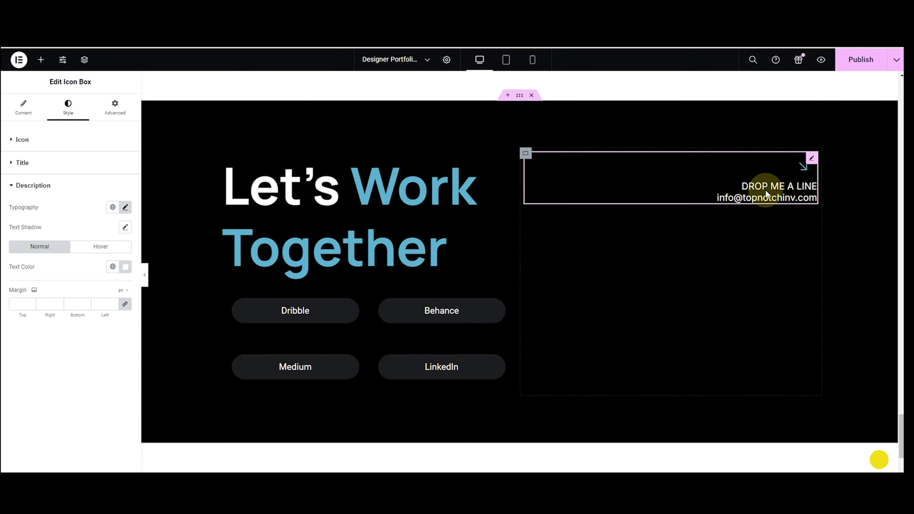
Search the widget panel for the Lottie widget.
click(40, 59)
click(53, 125)
text(lotti)
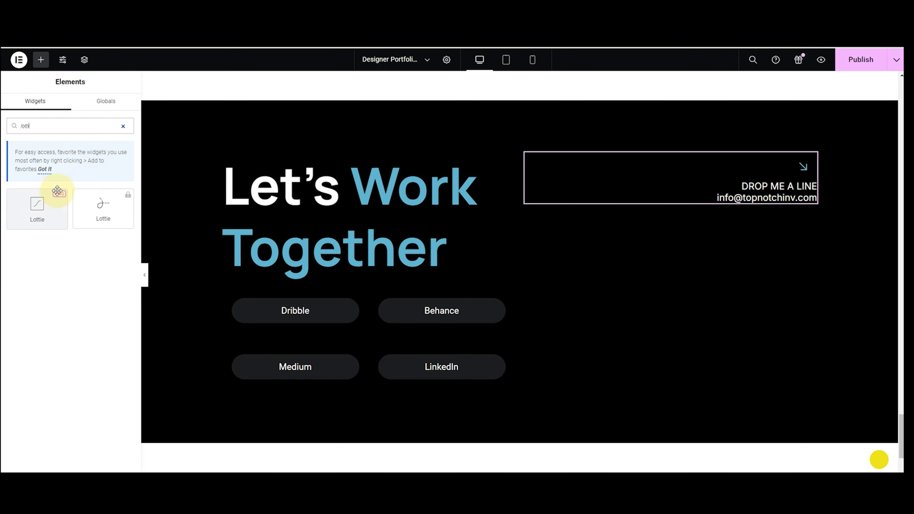
Place a Lottie widget below the contact text using Media File contact-me-white.json.
drag(53, 204, 697, 221)
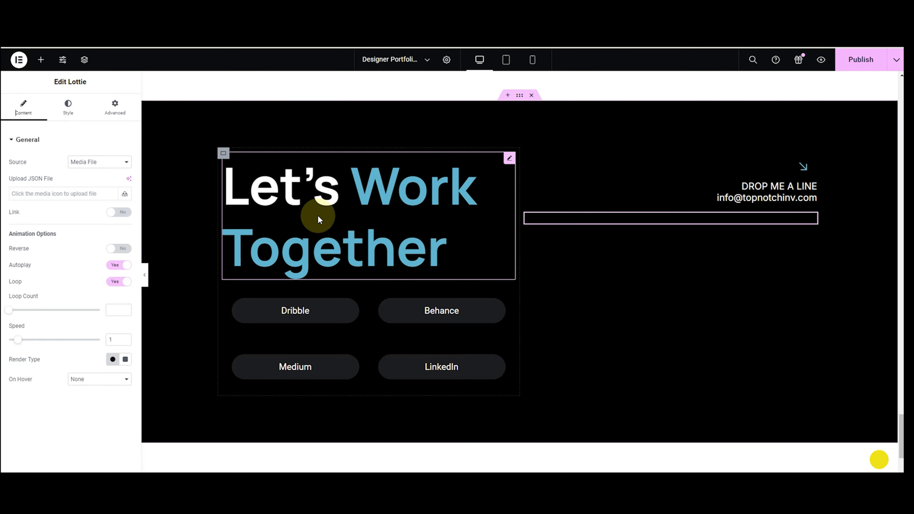
click(83, 166)
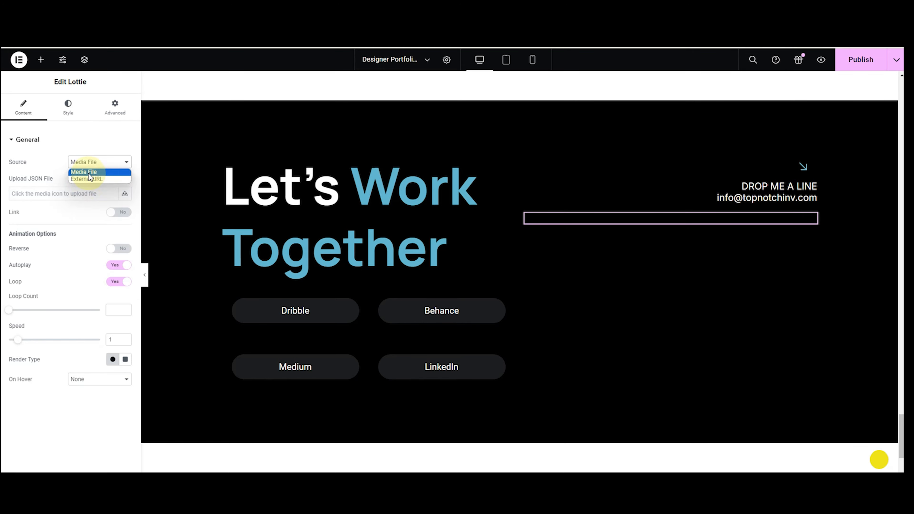
click(89, 173)
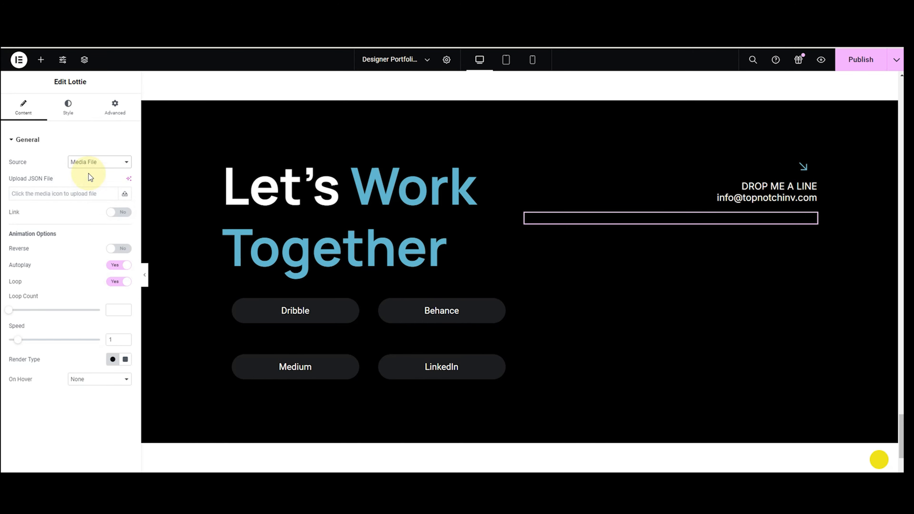
click(86, 191)
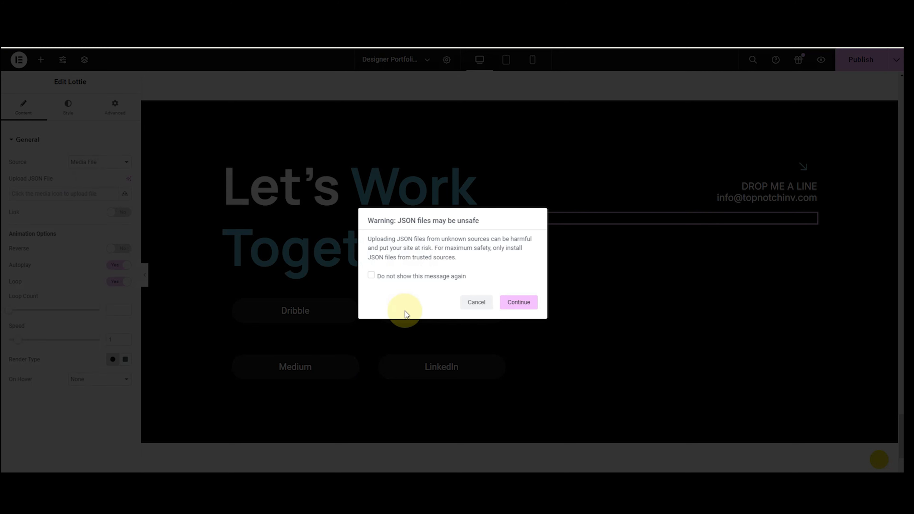
click(518, 302)
click(218, 194)
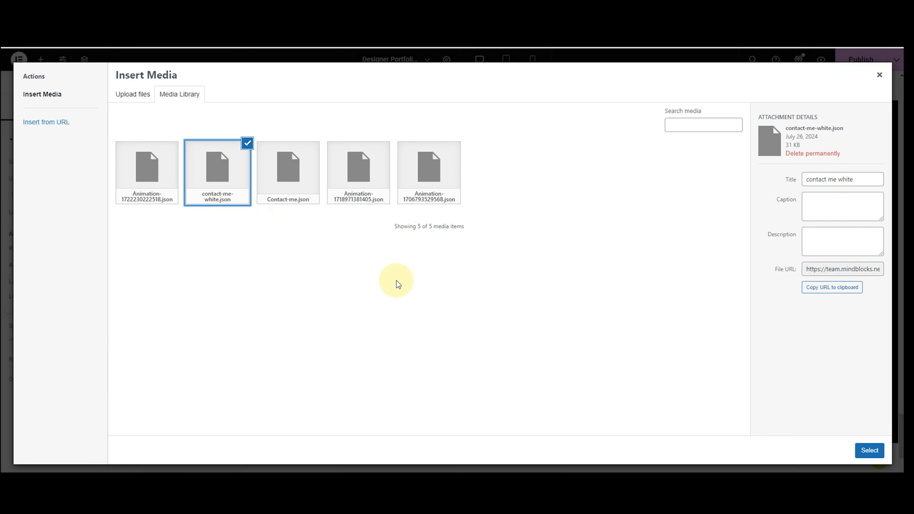
click(862, 450)
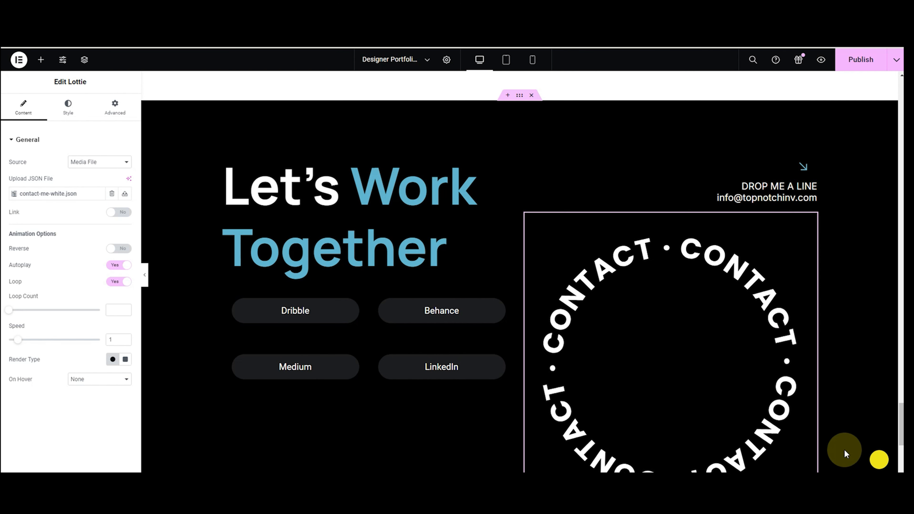
Right-align the Lottie animation and set its width to 50%.
click(68, 107)
click(125, 162)
click(118, 191)
text(50)
scroll(752, 179, down, 1)
scroll(751, 179, up, 2)
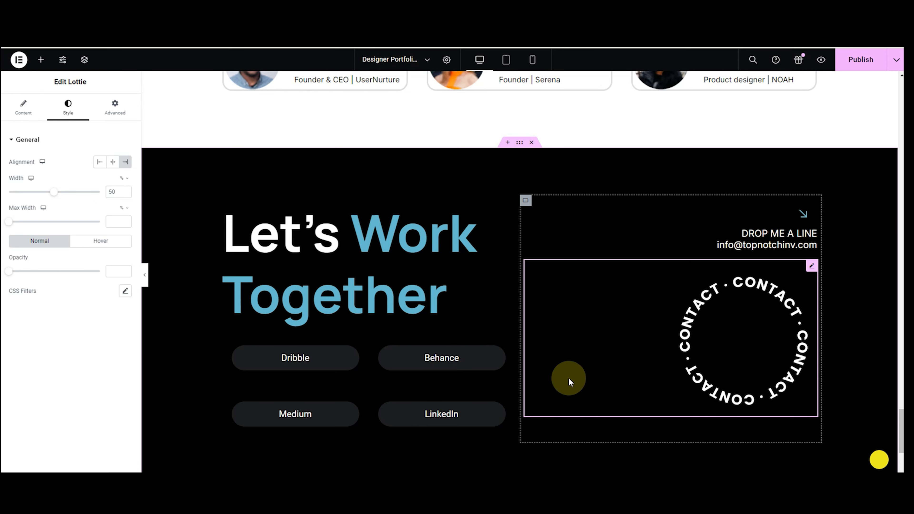
Give the contact section CSS ID 'contact' and the Testimonials section CSS ID 'testimonials'.
click(518, 144)
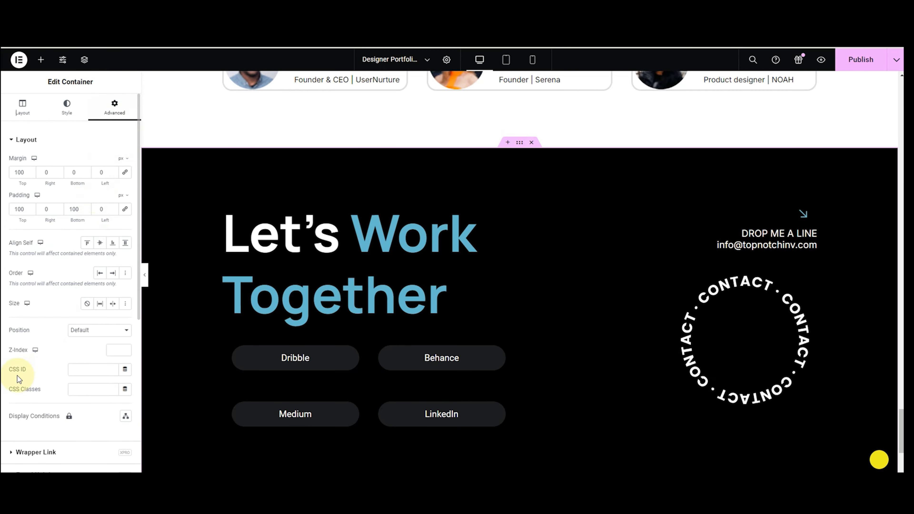
click(79, 370)
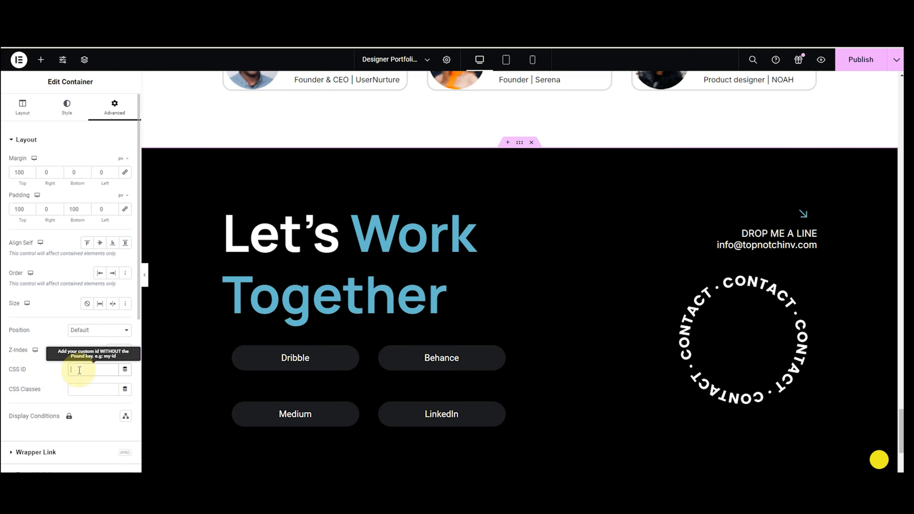
text(con)
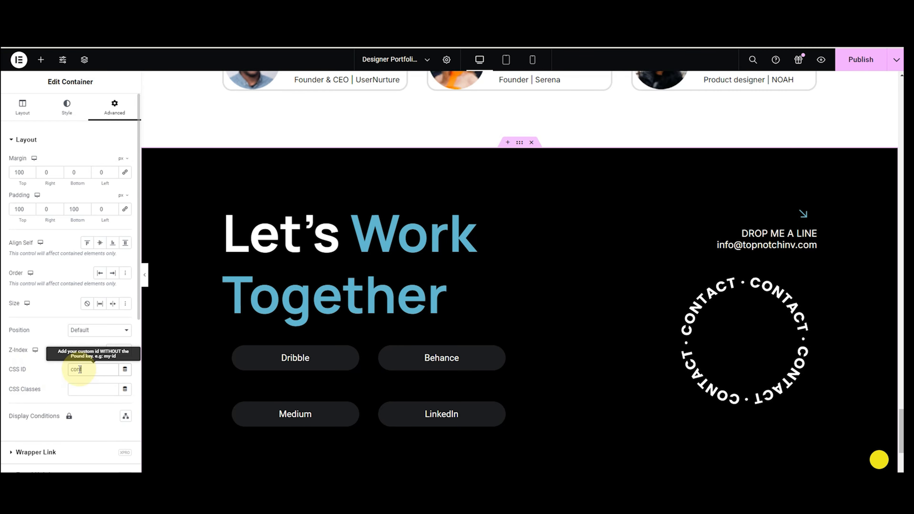
text(tact)
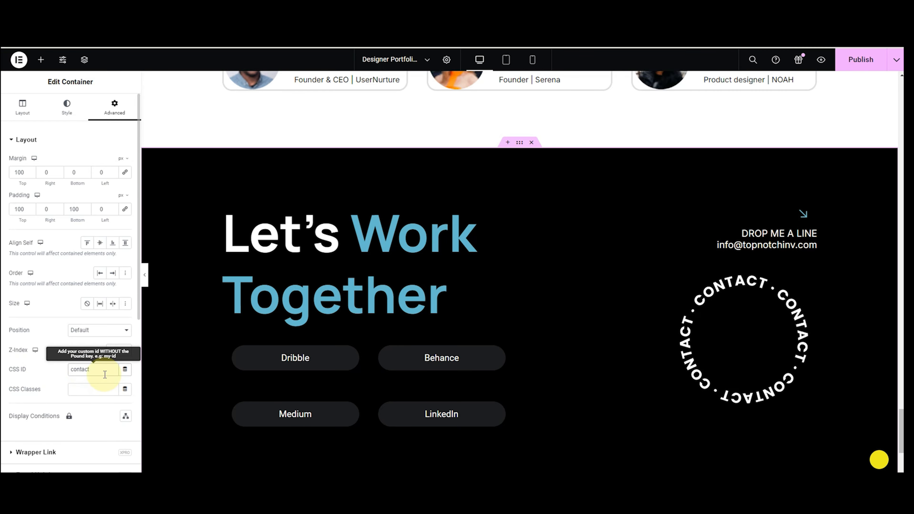
scroll(490, 292, up, 10)
click(520, 169)
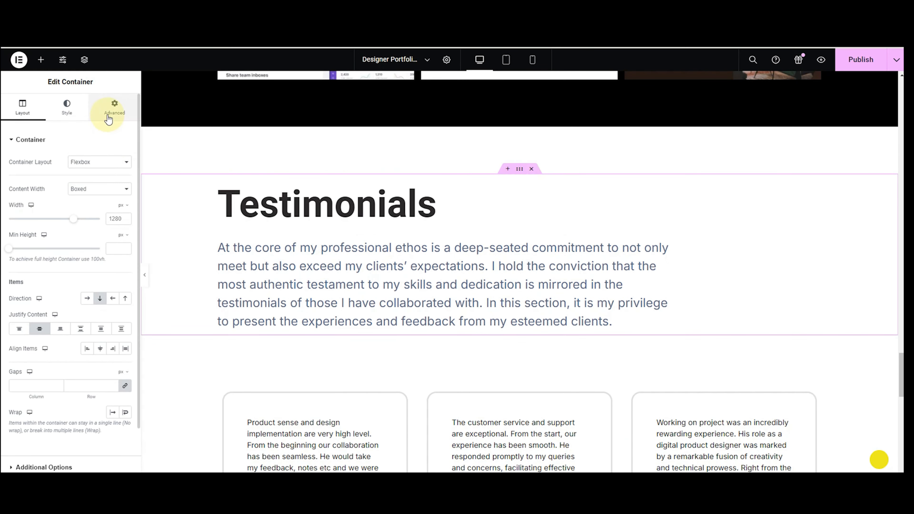
click(115, 108)
click(89, 366)
text(testim)
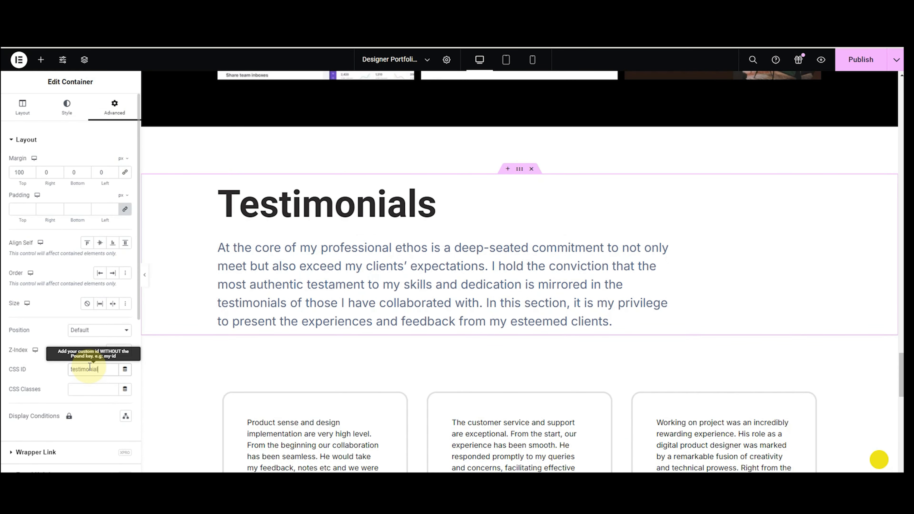
text(onial)
scroll(408, 295, up, 10)
Set CSS ID 'work' on Recent Work and 'about' on Nice to meet you, then publish.
click(518, 104)
click(116, 107)
click(84, 368)
text(work)
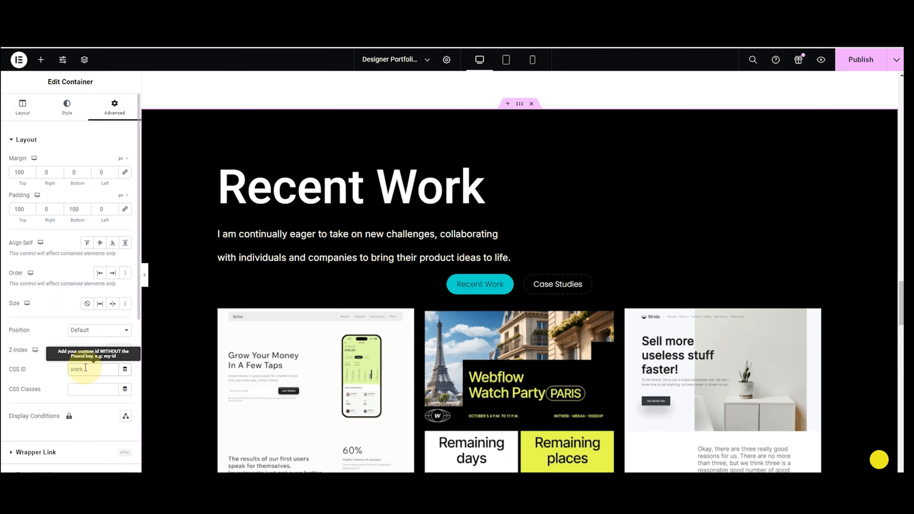
scroll(500, 184, up, 15)
click(517, 319)
click(114, 107)
click(93, 368)
text(about)
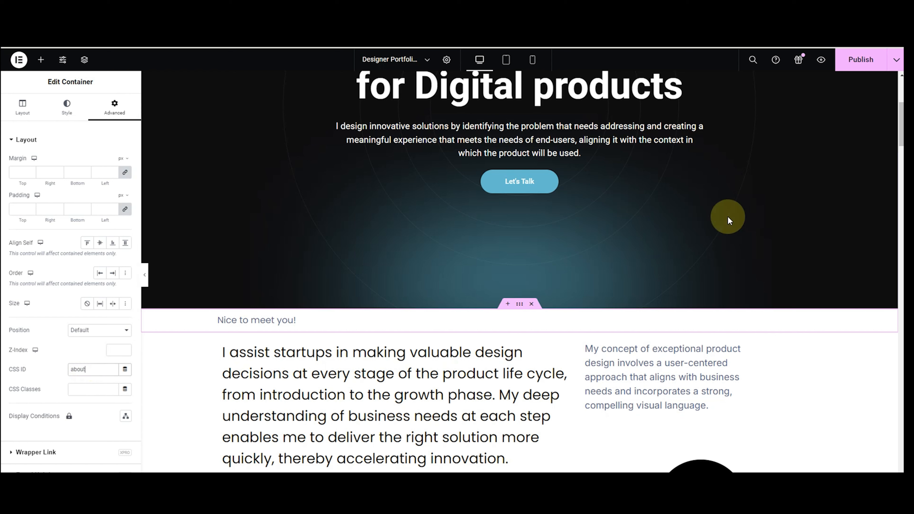
click(844, 66)
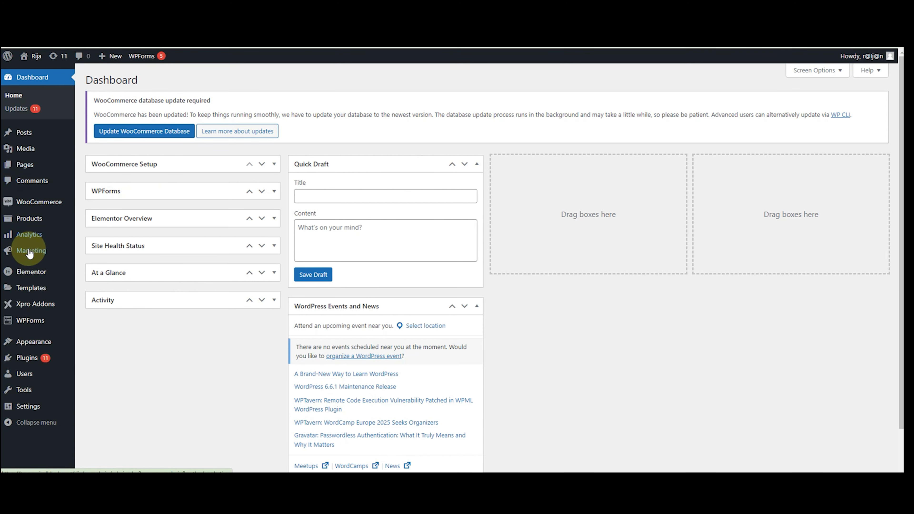
Under Appearance > Menus, create the 'One page website' menu and expand Custom Links.
mouse_move(18, 344)
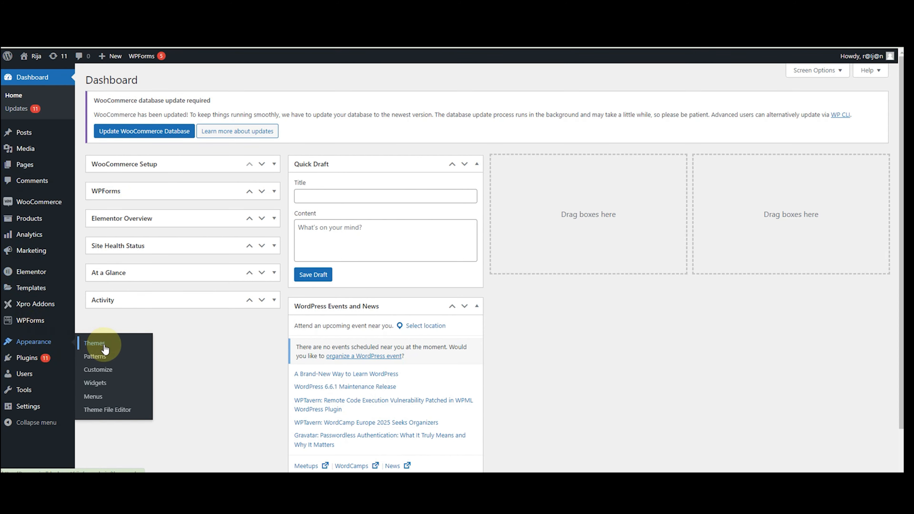
click(94, 396)
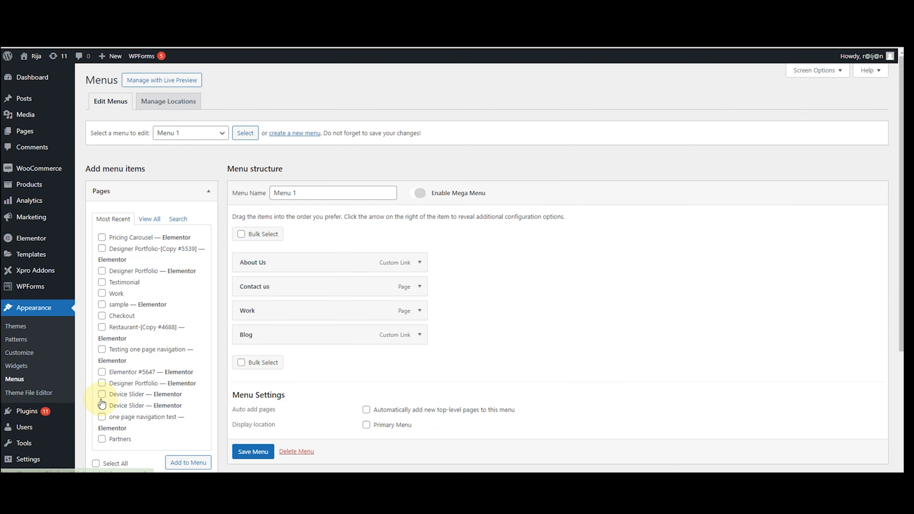
click(316, 134)
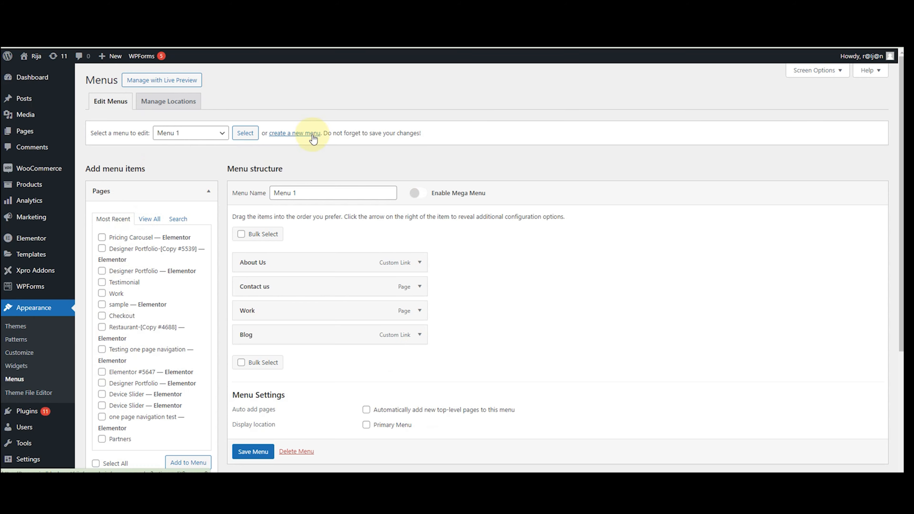
click(490, 83)
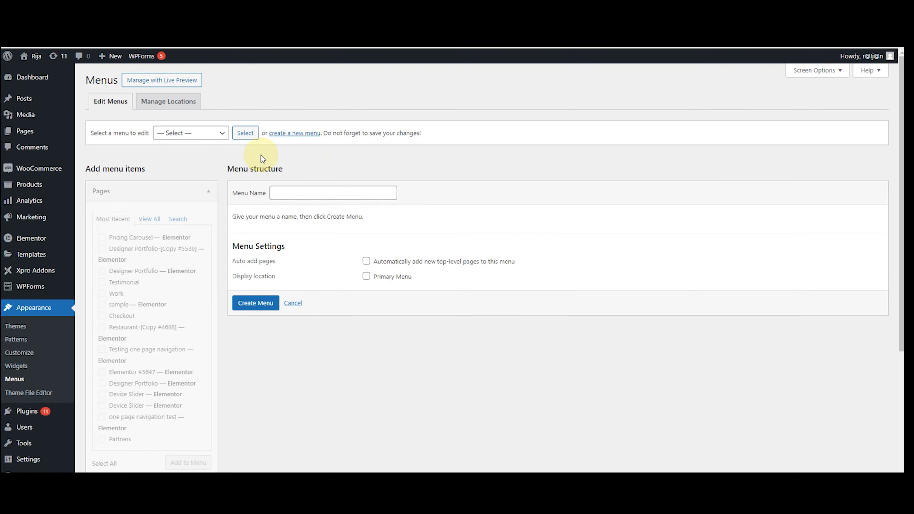
click(281, 192)
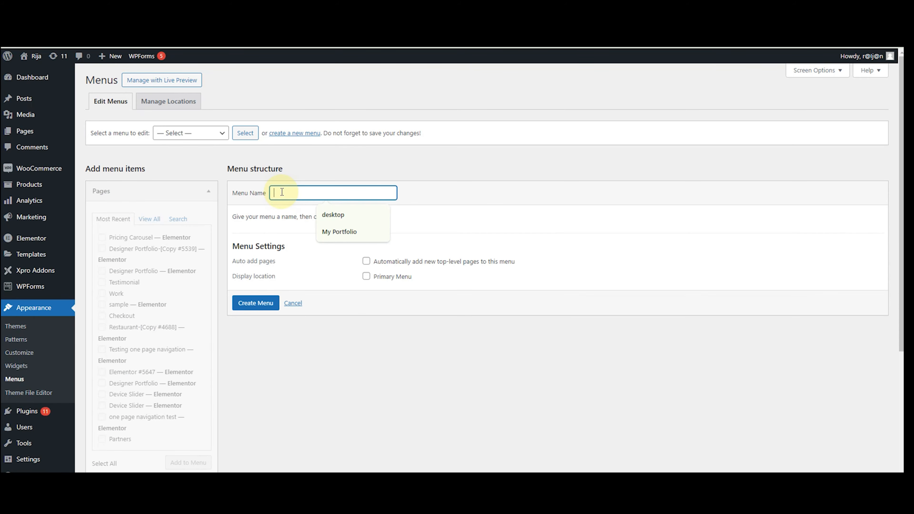
text(One page website)
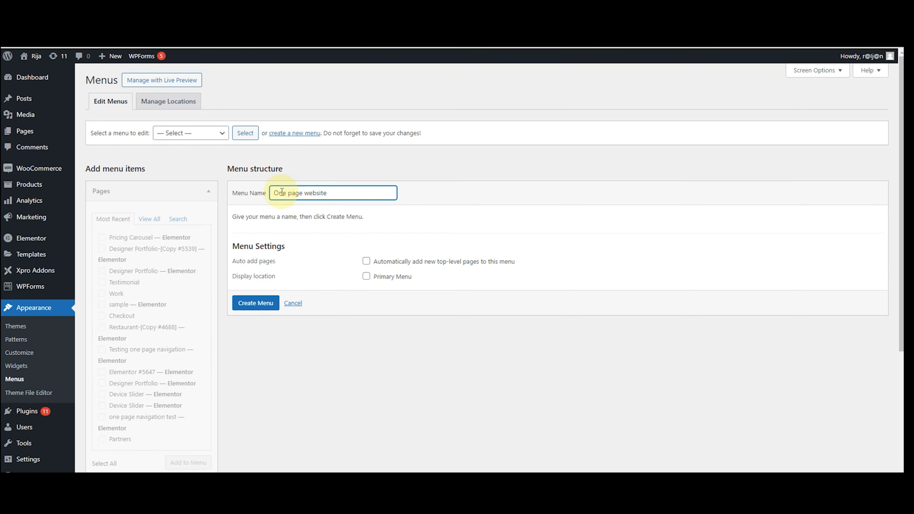
click(256, 304)
scroll(113, 223, down, 5)
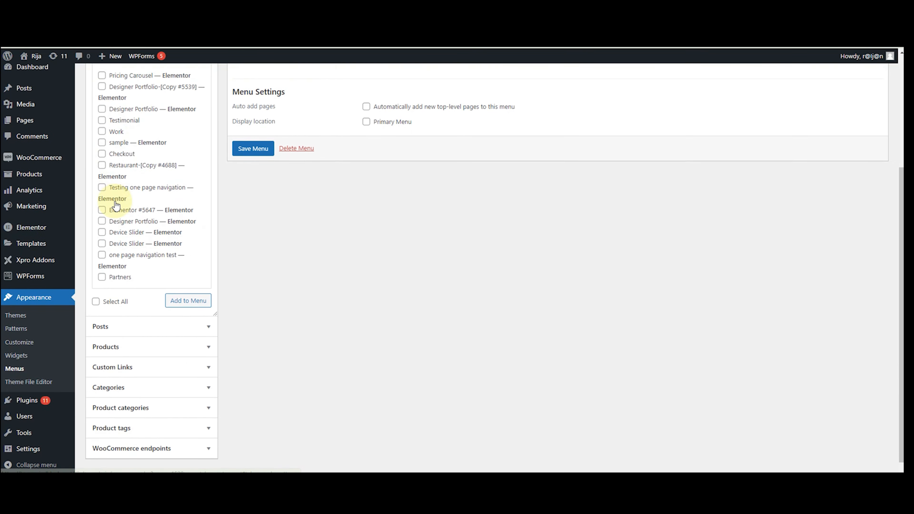
click(110, 363)
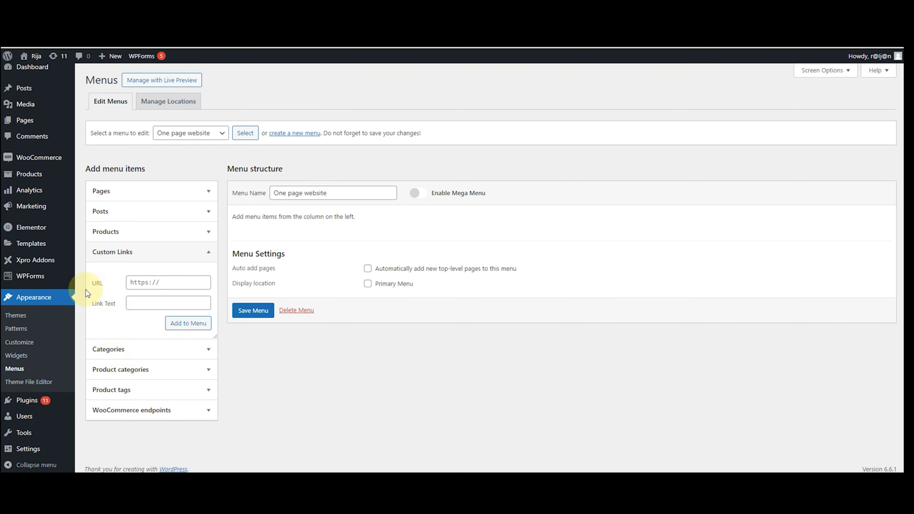
Add custom links #about labelled 'about' and #work labelled 'work' to the menu.
click(164, 282)
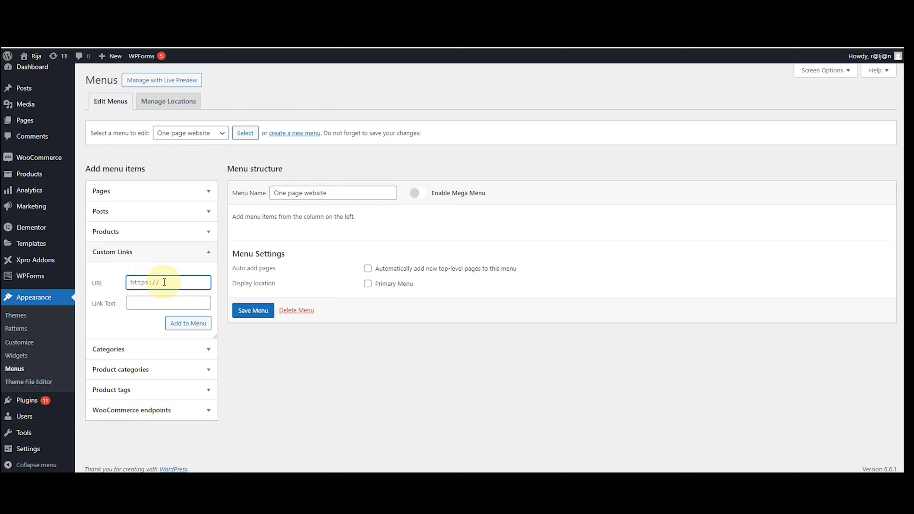
text(#about)
click(162, 297)
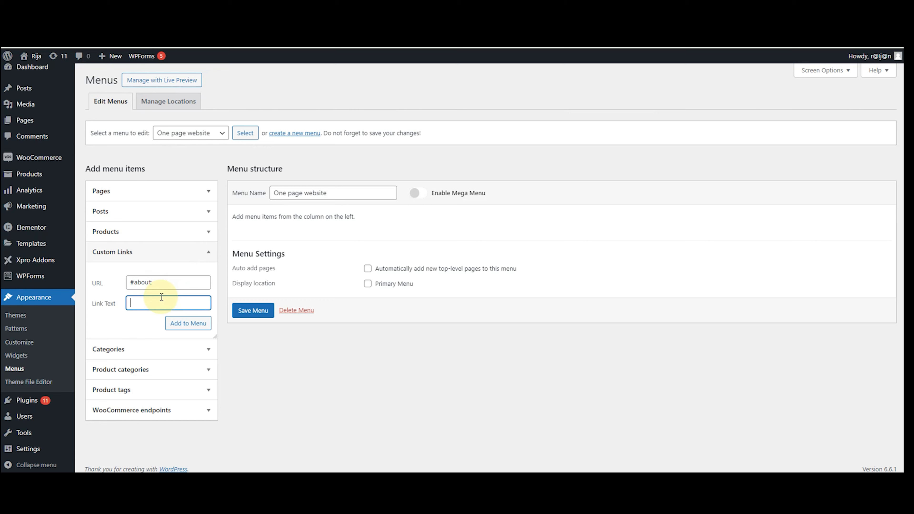
text(about)
click(177, 323)
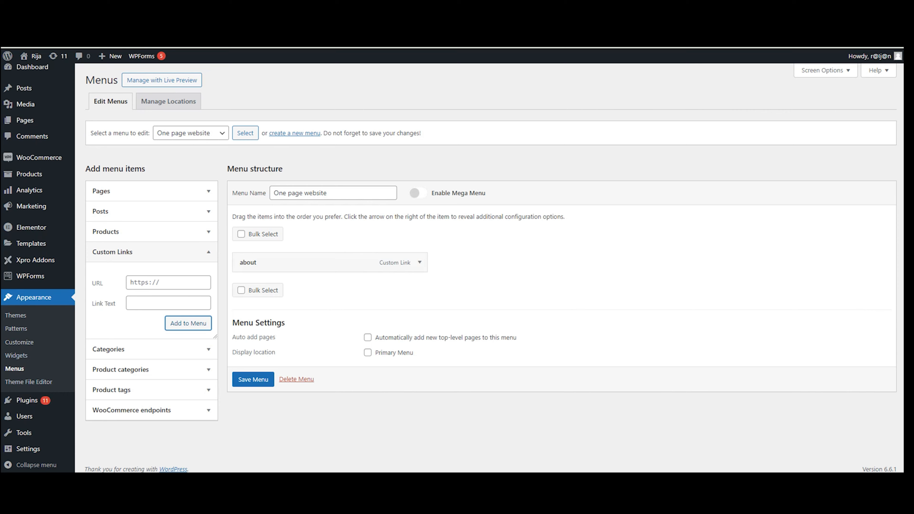
click(133, 283)
text(#work)
click(136, 303)
text(work)
click(181, 322)
click(169, 281)
Add #testimonials and #contact links with matching labels, then save the menu.
text(#testimonials)
click(170, 303)
text(testimonials)
click(177, 323)
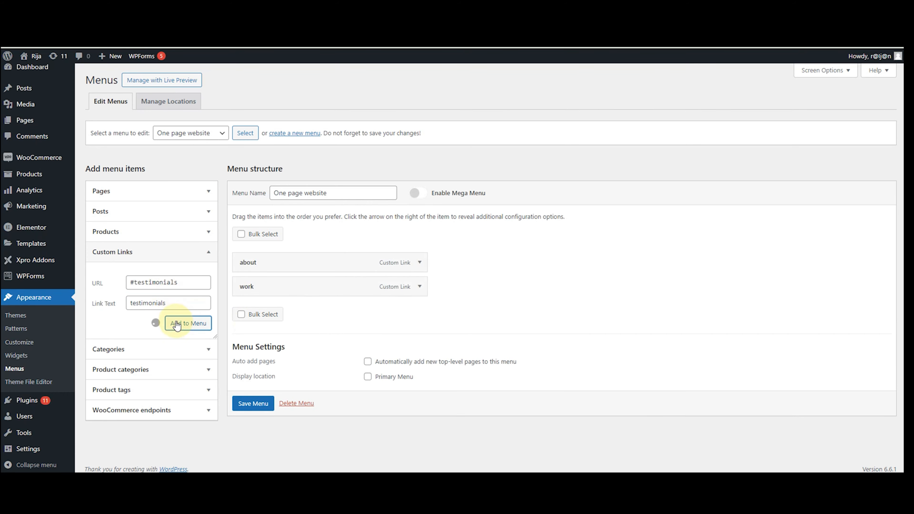
click(156, 285)
text(#contact)
click(170, 302)
text(contact)
click(182, 323)
click(253, 427)
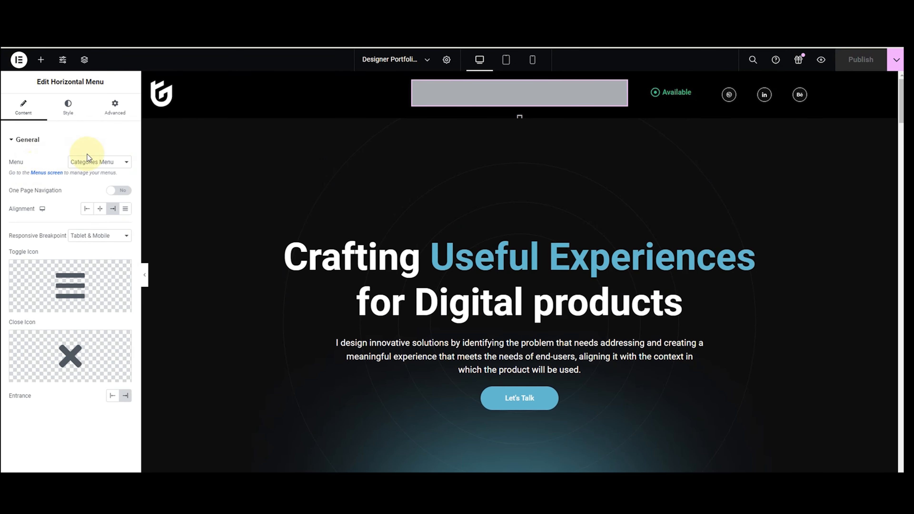
Reload the editor and set the header Horizontal Menu to display 'One page website'.
click(88, 164)
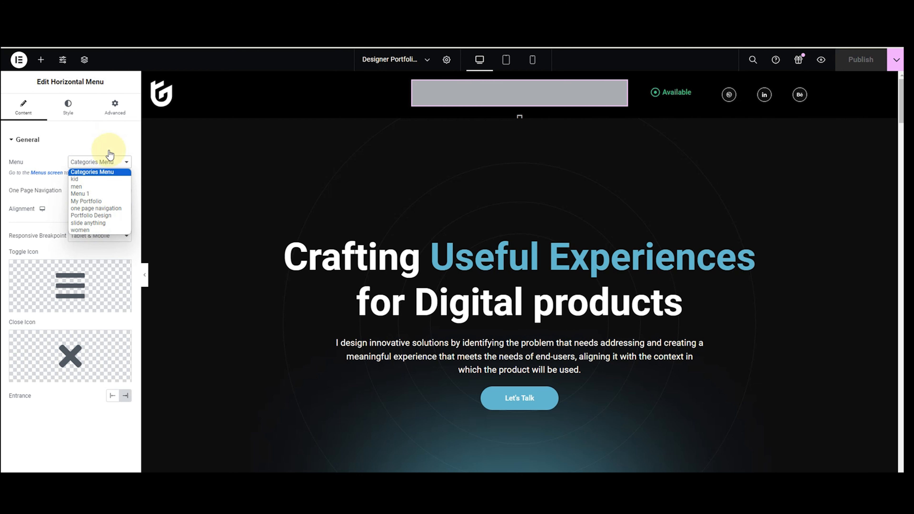
click(106, 167)
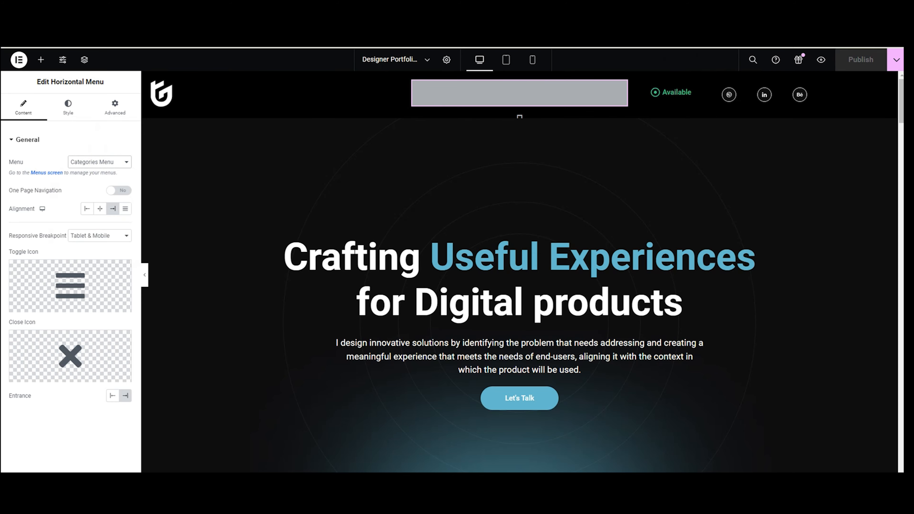
click(43, 37)
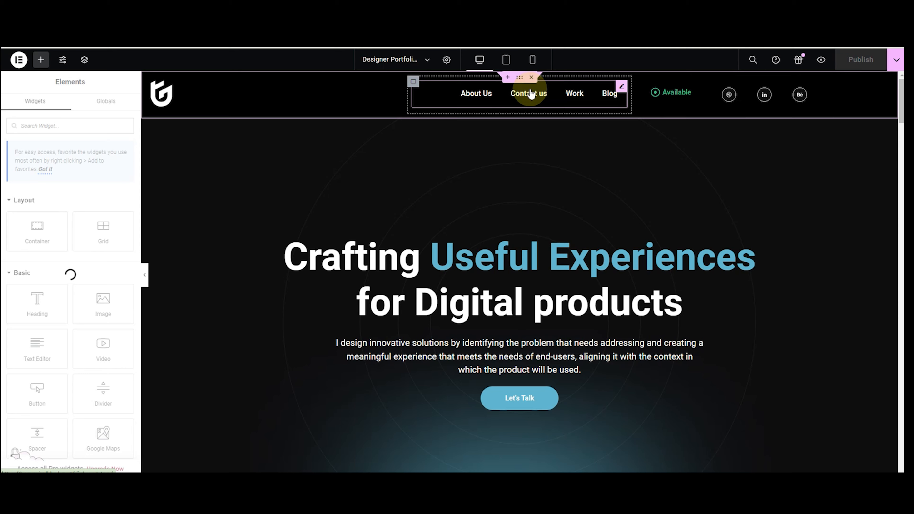
click(531, 93)
click(91, 162)
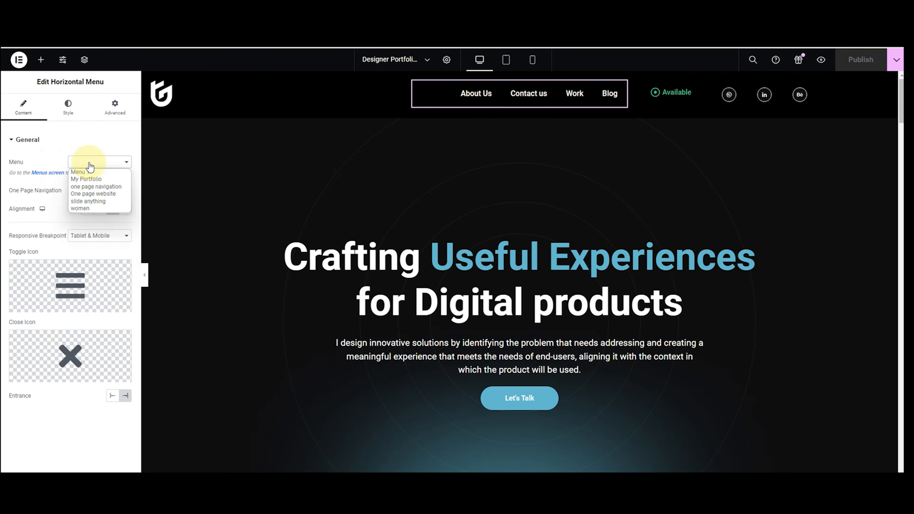
click(93, 194)
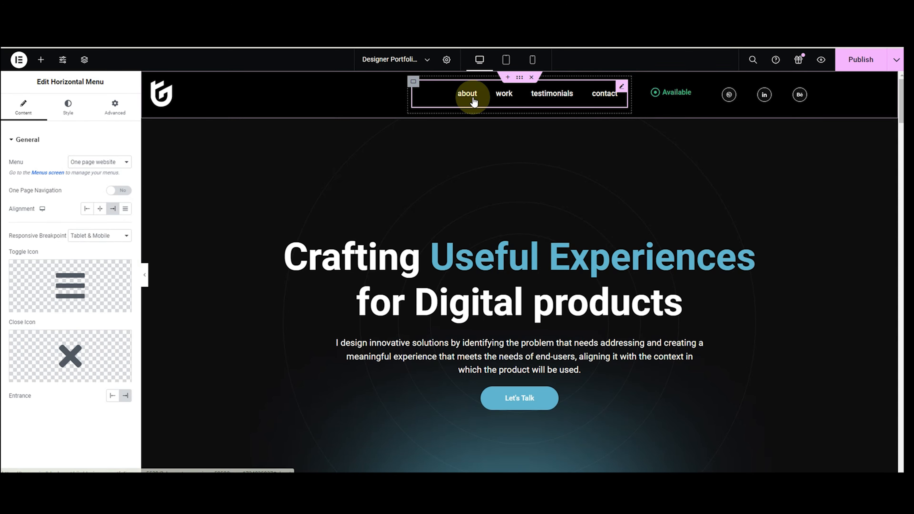
scroll(469, 98, down, 7)
scroll(472, 97, down, 5)
scroll(472, 96, up, 12)
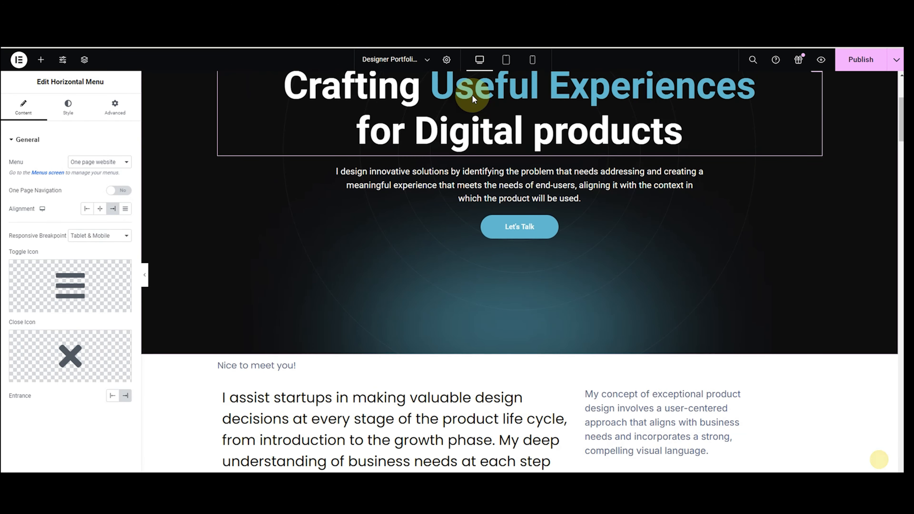
Link the Let's Talk button to the contact section and publish the page.
click(551, 398)
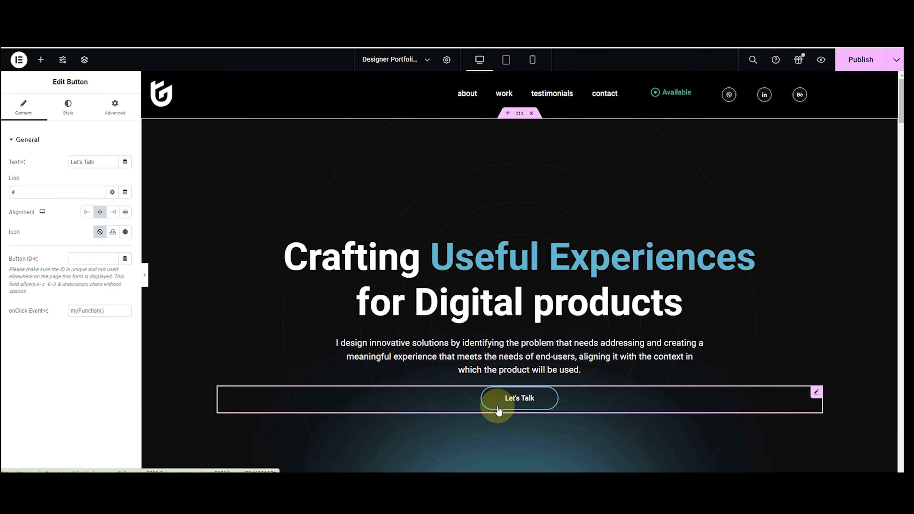
click(77, 191)
text(contact)
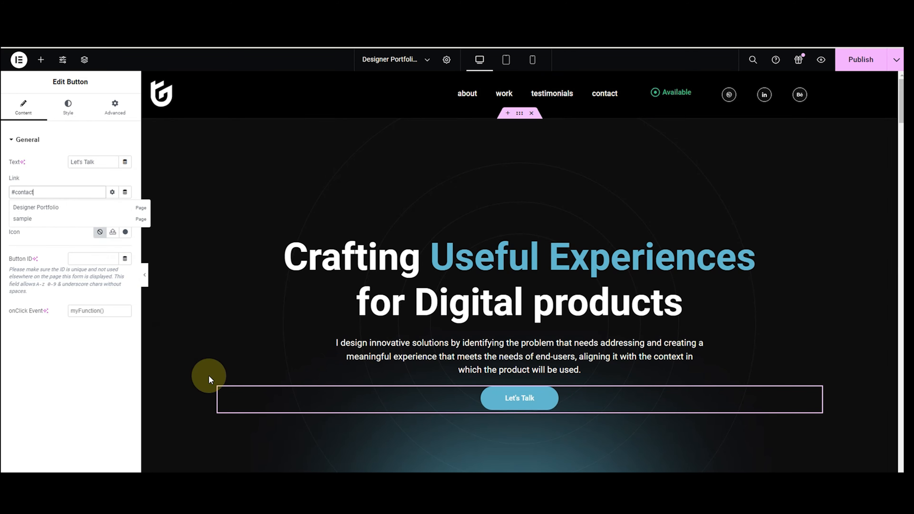
click(539, 397)
scroll(539, 397, up, 15)
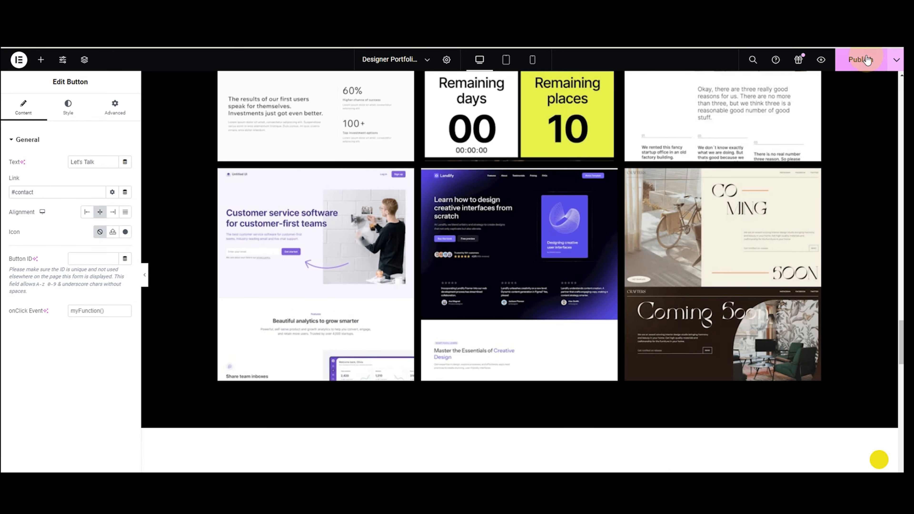
click(864, 60)
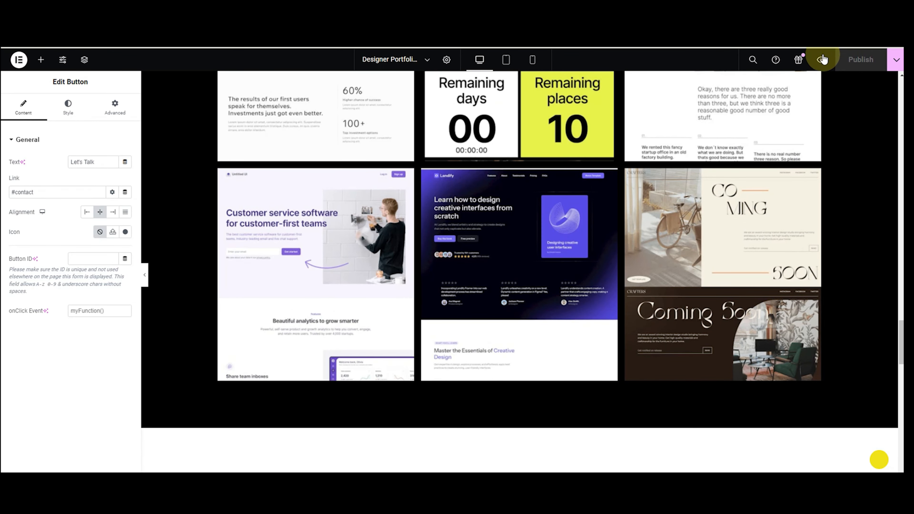
View the live page, scroll through it, and test that the work link reaches Recent Work.
click(821, 60)
scroll(821, 127, down, 15)
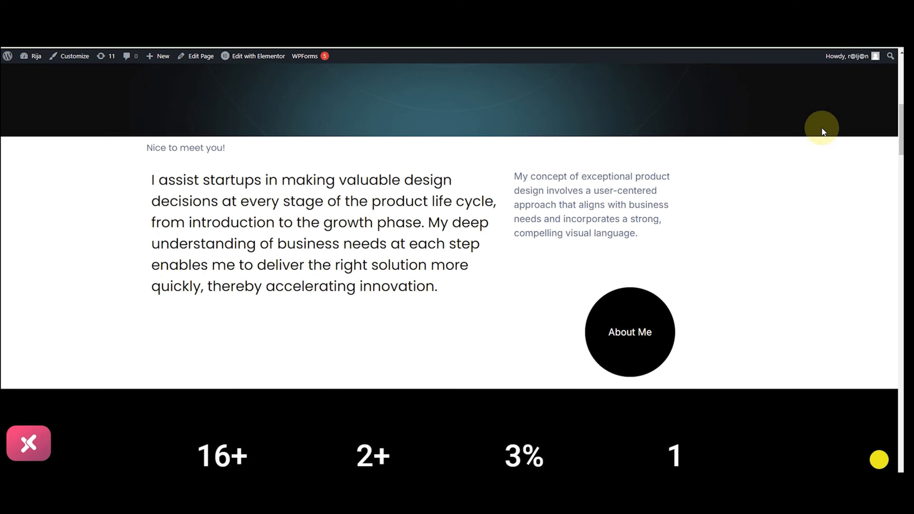
scroll(822, 127, down, 12)
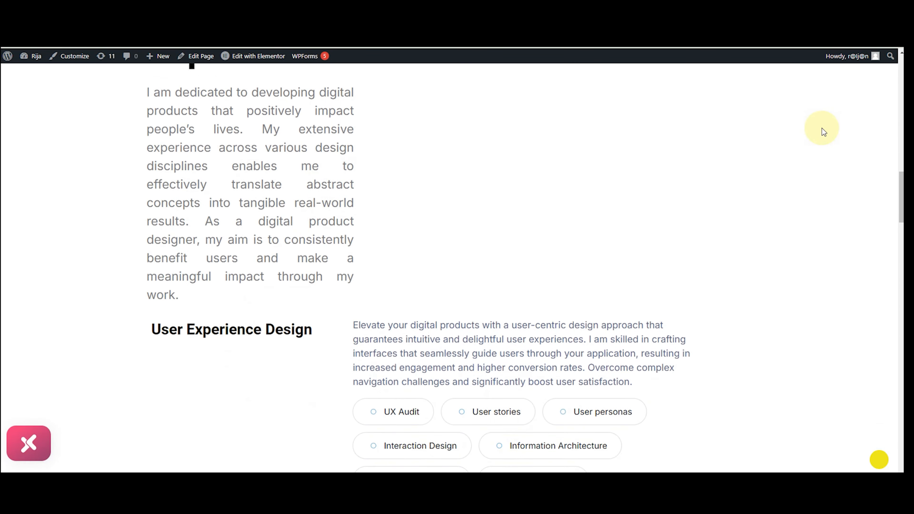
scroll(822, 129, down, 15)
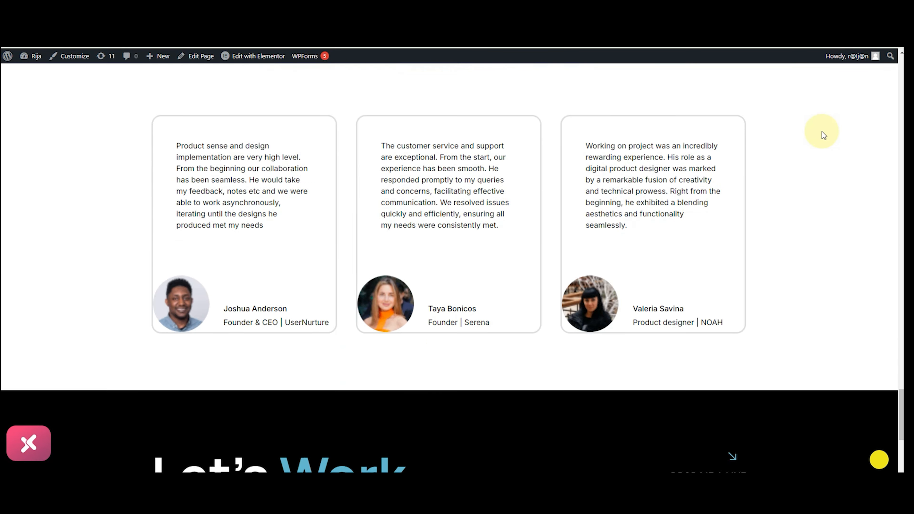
scroll(823, 134, up, 20)
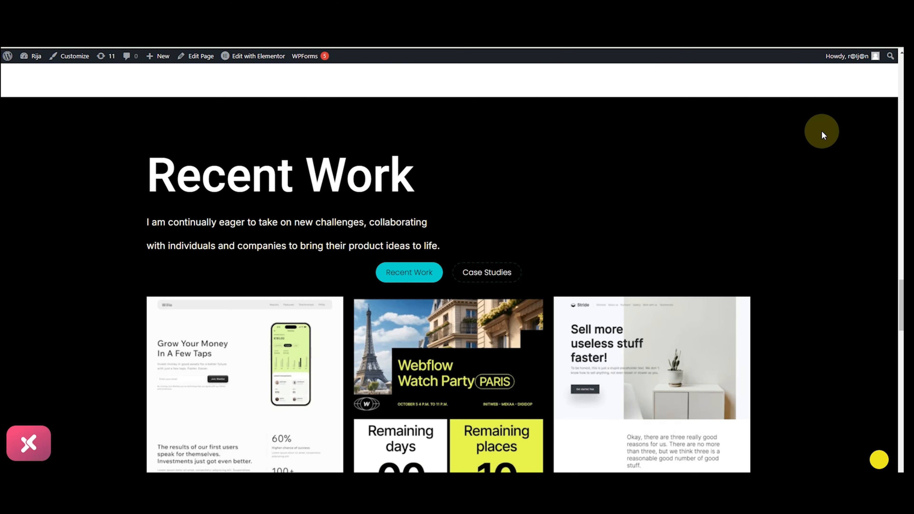
scroll(822, 131, up, 15)
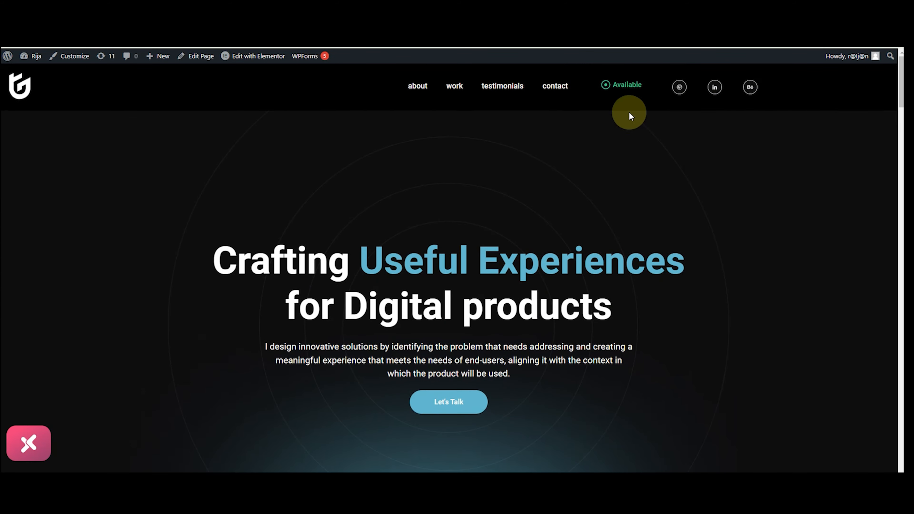
click(455, 86)
scroll(456, 93, up, 10)
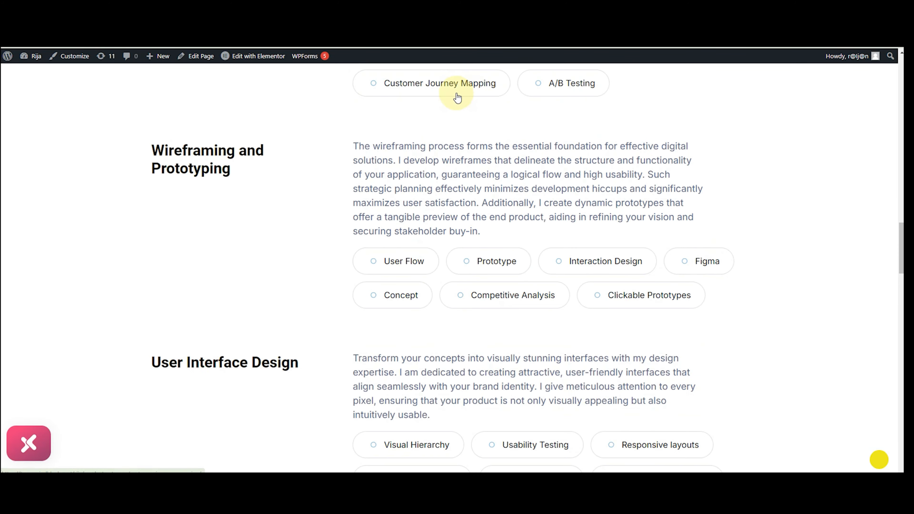